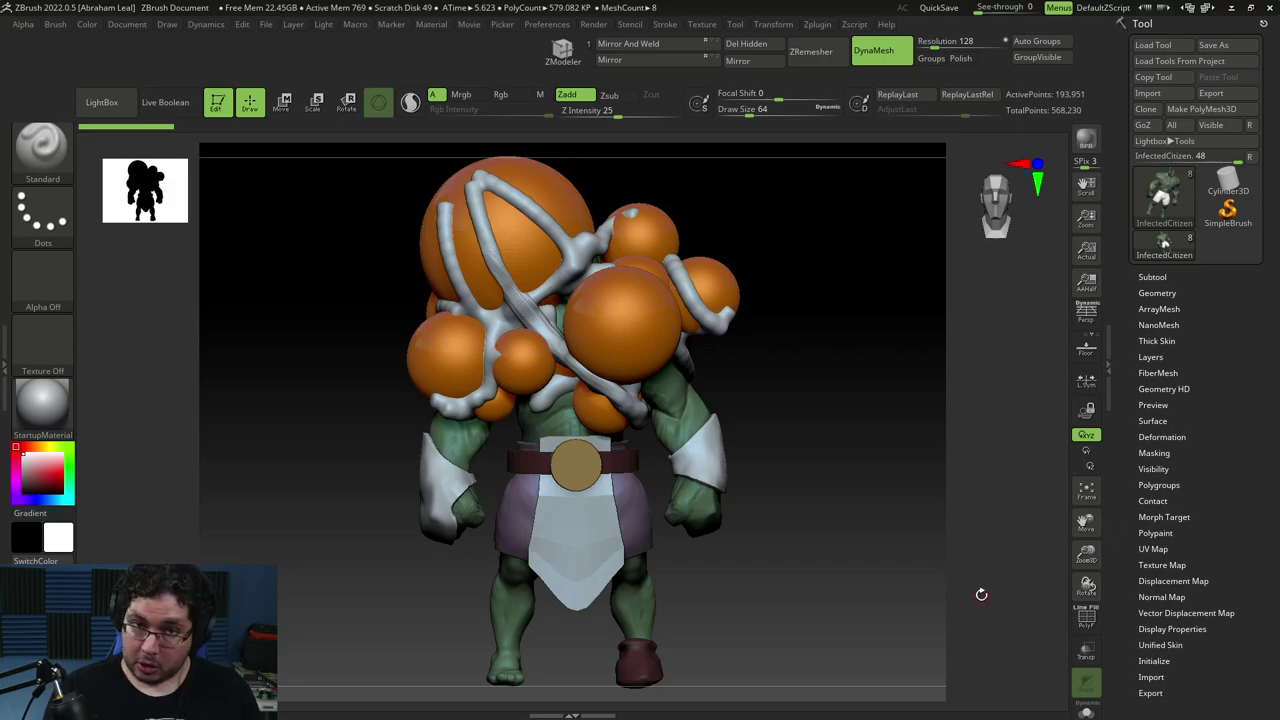
Open the subtool list and hide every subtool except the InfectedCitizen body
mouse_move(877, 421)
left_mouse_down()
mouse_move(843, 512)
mouse_move(1054, 452)
left_mouse_up()
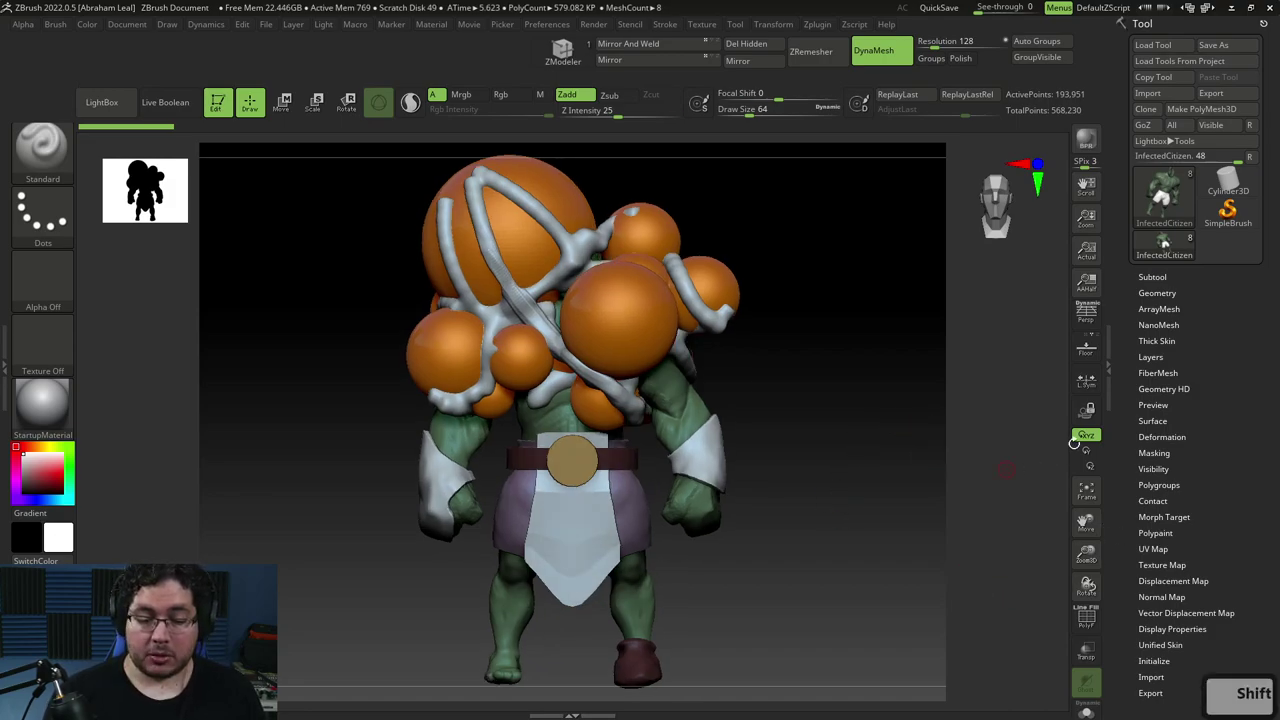
left_click(1189, 283)
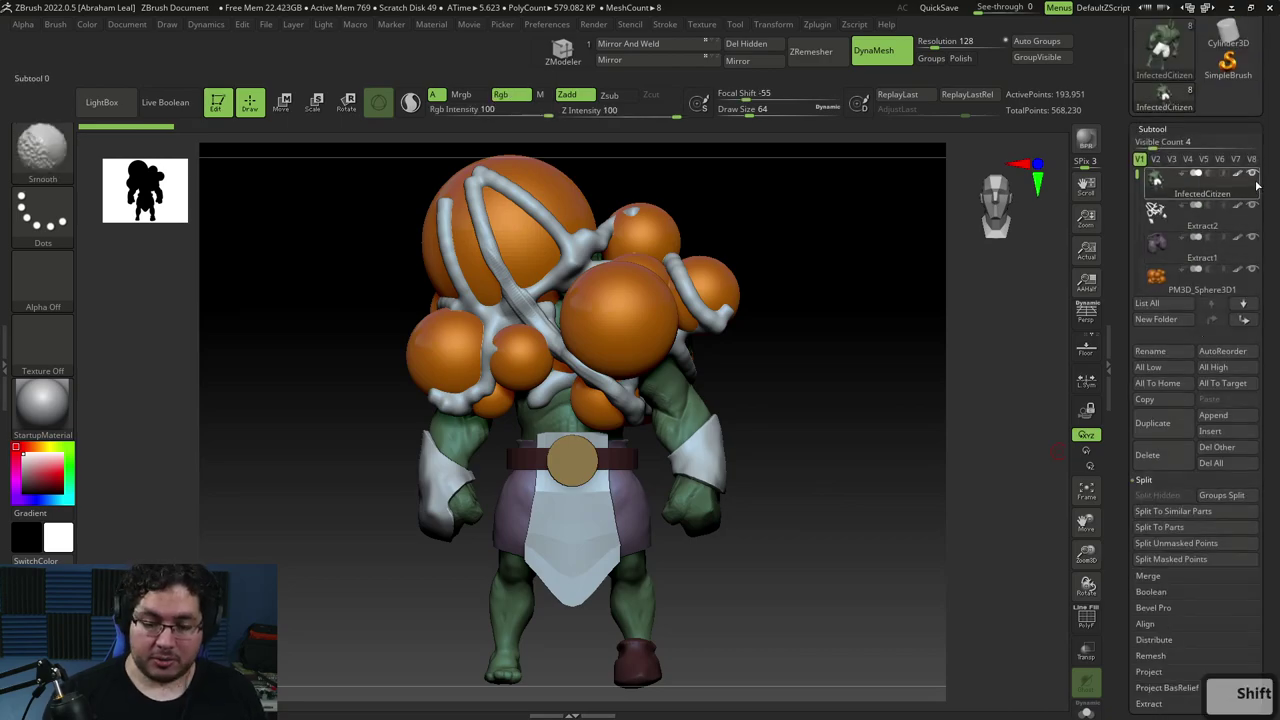
left_click(1251, 176, "shift")
Flatten the creased front of the head using the TrimDynamic brush at a draw size of about 223
mouse_move(791, 420)
left_mouse_down()
mouse_move(834, 420)
mouse_move(871, 514)
mouse_move(684, 467)
left_mouse_up()
mouse_move(805, 423)
left_mouse_down()
mouse_move(797, 400)
mouse_move(856, 430)
mouse_move(869, 397)
mouse_move(869, 443)
mouse_move(781, 401)
left_mouse_up()
key("b")
key("t")
key("d")
right_click(628, 358)
left_click_drag(636, 318, 663, 297)
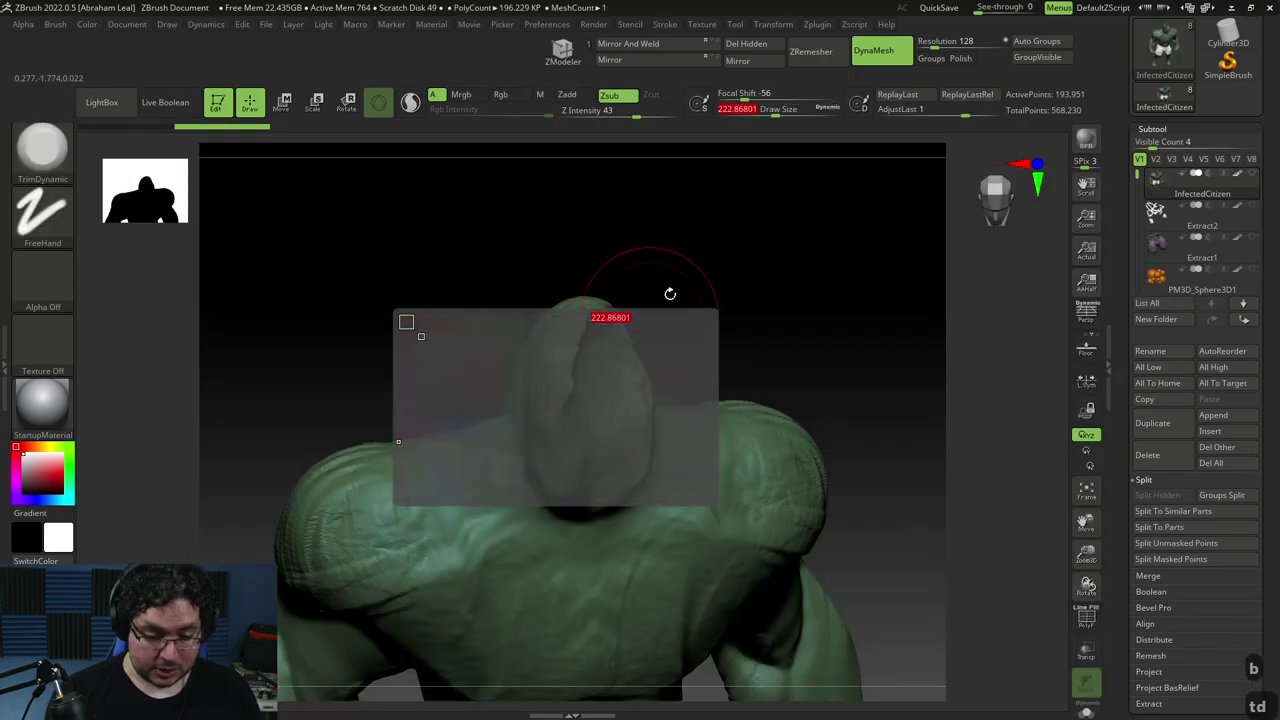
mouse_move(743, 332)
left_mouse_down("alt")
mouse_move(758, 256)
mouse_move(671, 271)
left_mouse_up("alt")
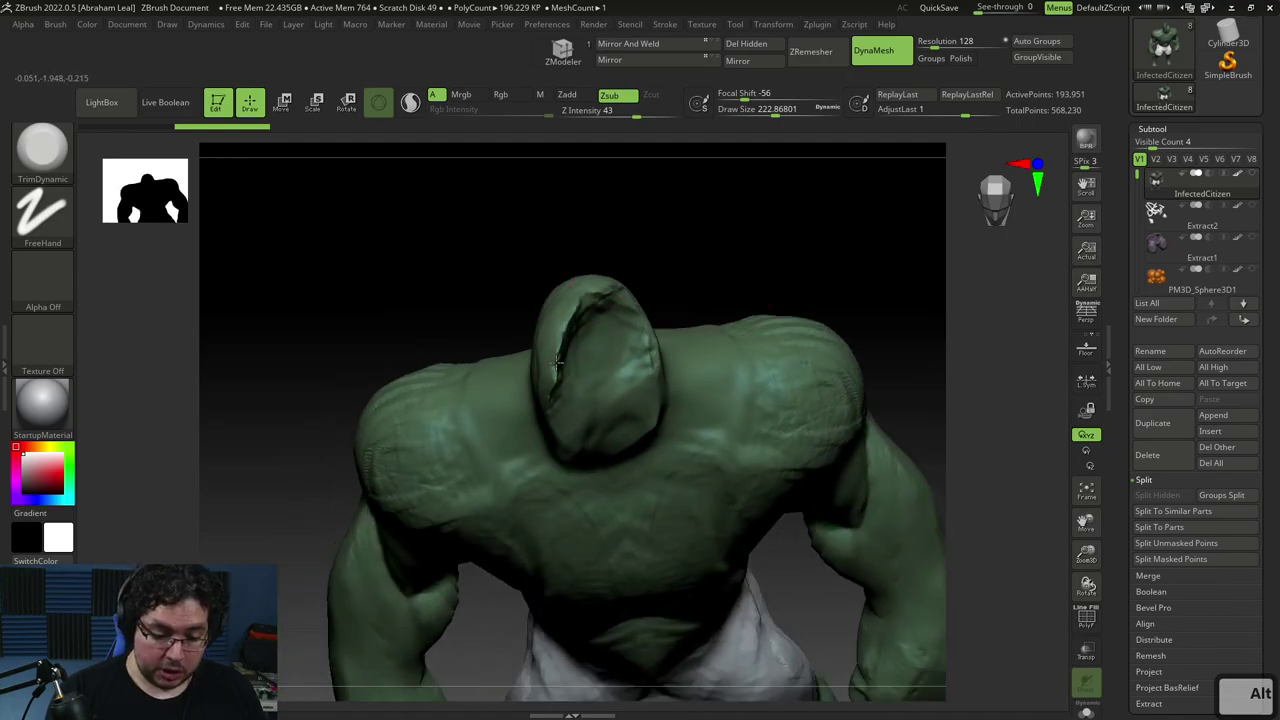
mouse_move(547, 366)
left_mouse_down()
mouse_move(551, 402)
mouse_move(567, 309)
mouse_move(582, 300)
mouse_move(569, 357)
left_mouse_up()
Try trimming the head and upper body with TrimDynamic at a draw size of about 286
key("bracketright")
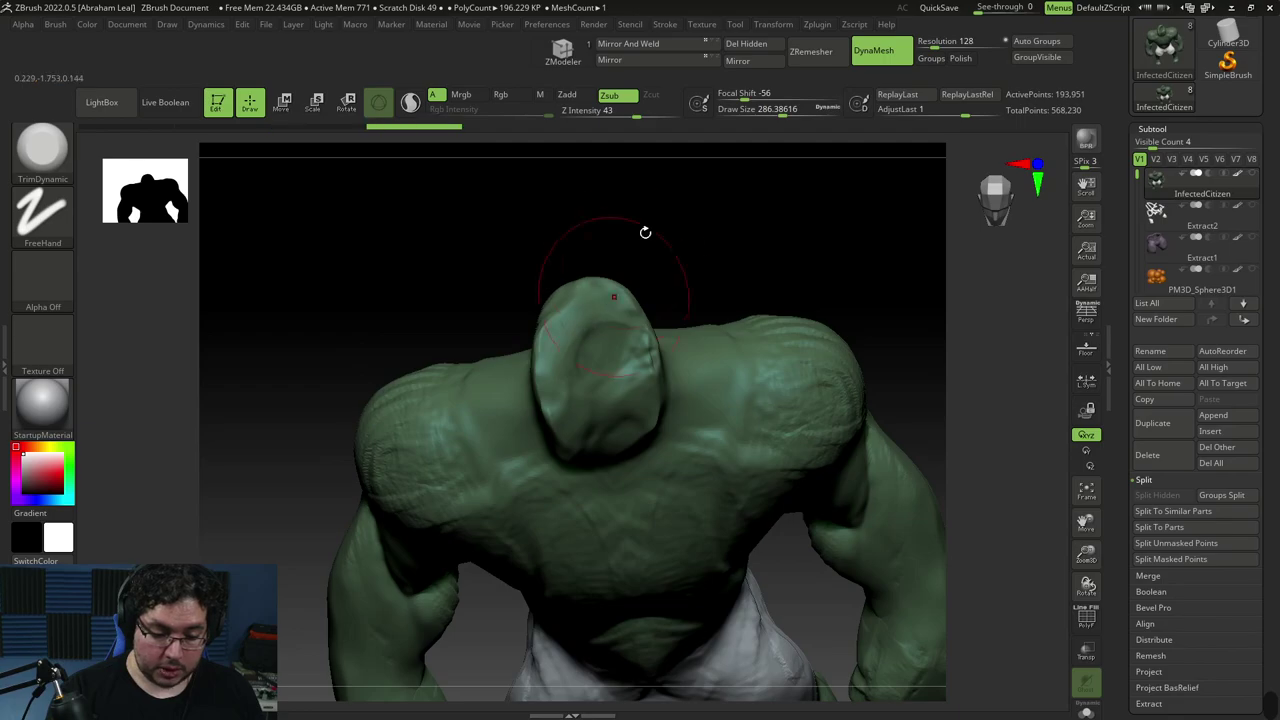
left_click_drag(634, 243, 586, 283)
left_click_drag(539, 399, 541, 345)
mouse_move(690, 500)
left_mouse_down()
mouse_move(740, 300)
mouse_move(866, 309)
mouse_move(791, 458)
mouse_move(794, 400)
mouse_move(846, 443)
mouse_move(858, 387)
left_mouse_up()
left_click_drag(537, 452, 515, 465)
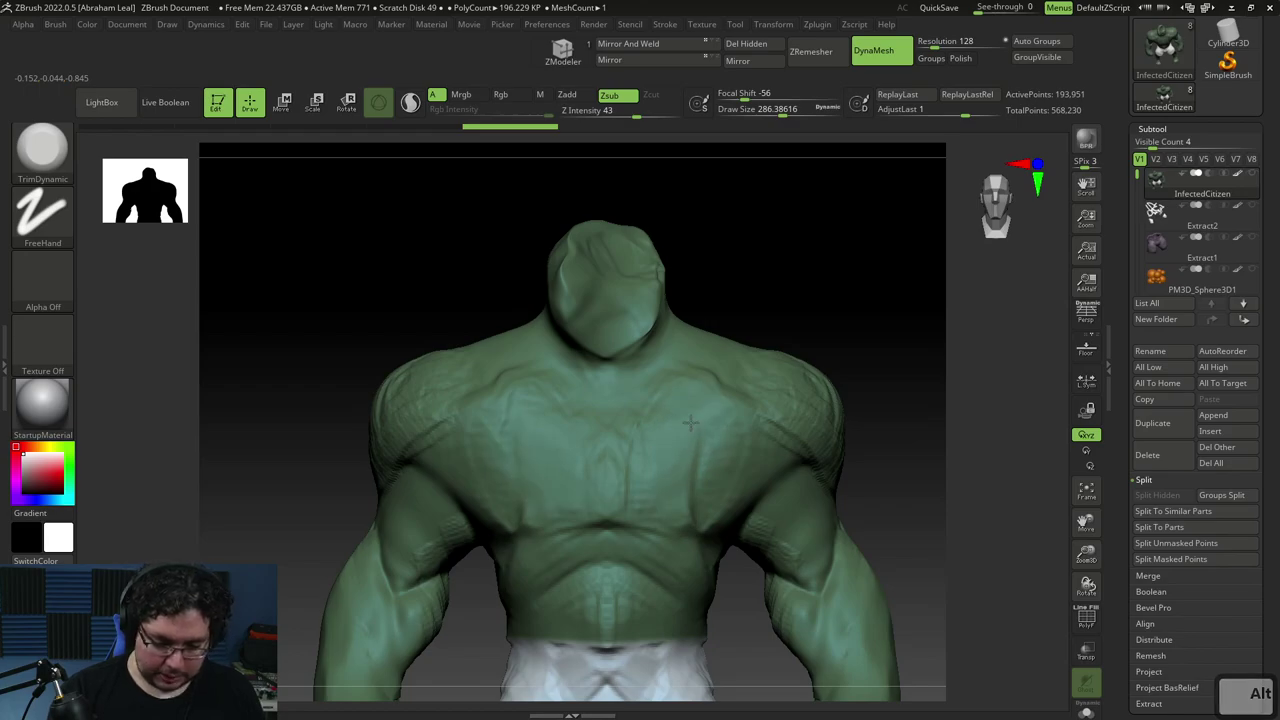
key("ctrl+z")
key("ctrl+z")
key("ctrl+z")
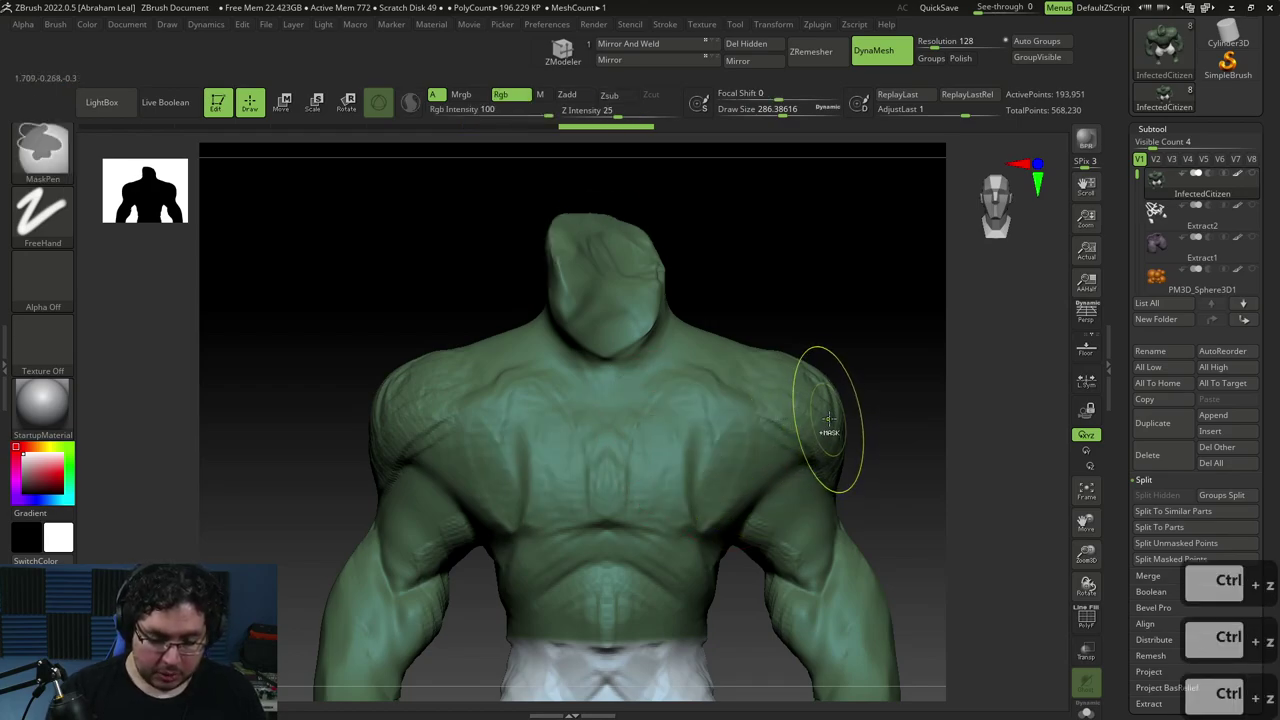
Turn on symmetry and choose the ClayBuildup brush for sculpting the torso
key("x")
mouse_move(626, 467)
left_mouse_down()
mouse_move(640, 438)
mouse_move(690, 432)
left_mouse_up()
mouse_move(838, 362)
left_mouse_down("alt")
mouse_move(831, 343)
mouse_move(712, 378)
mouse_move(854, 303)
mouse_move(808, 371)
left_mouse_up("alt")
key("b")
key("c")
key("b")
Try ClayBuildup strokes down the inner chest at a draw size of about 207
key("space")
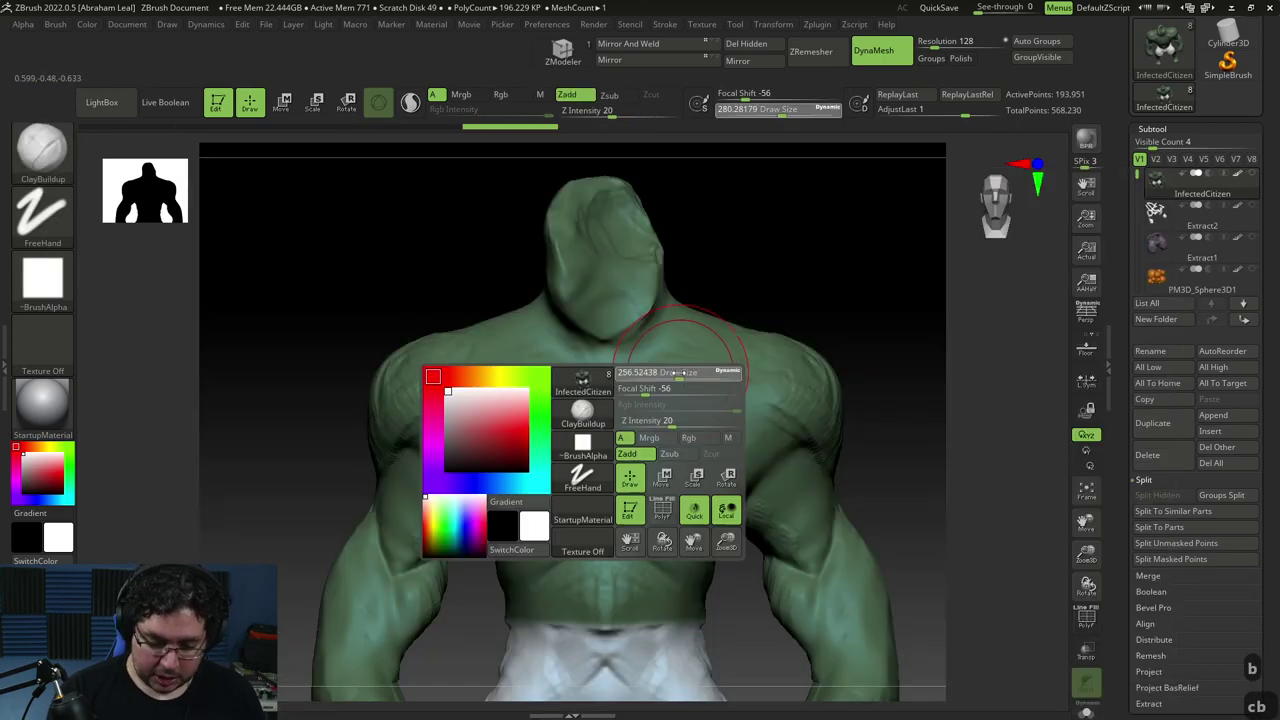
left_click_drag(644, 384, 622, 460)
mouse_move(652, 410)
left_mouse_down()
mouse_move(644, 460)
mouse_move(626, 468)
left_mouse_up()
key("ctrl+z")
key("ctrl+z")
Quit Photoshop without saving its Untitled-1 document and return to the sculpt
key("super")
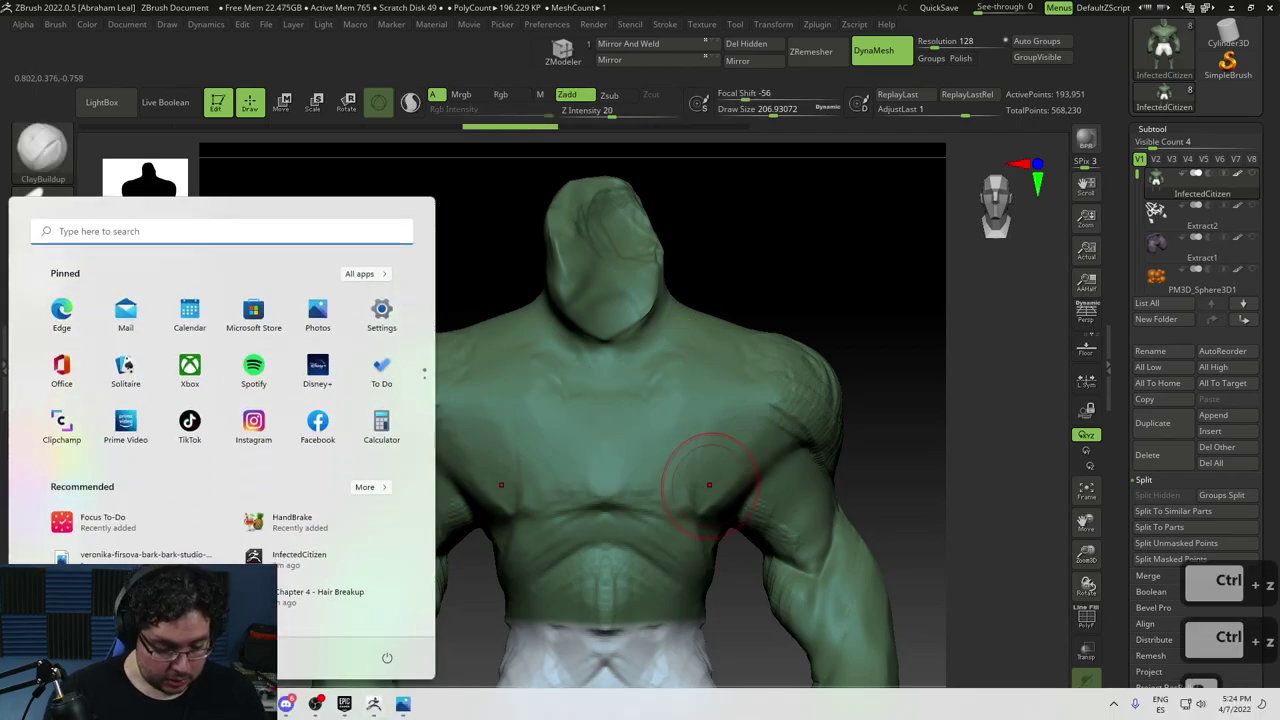
right_click(257, 704)
right_click(257, 704)
right_click(257, 704)
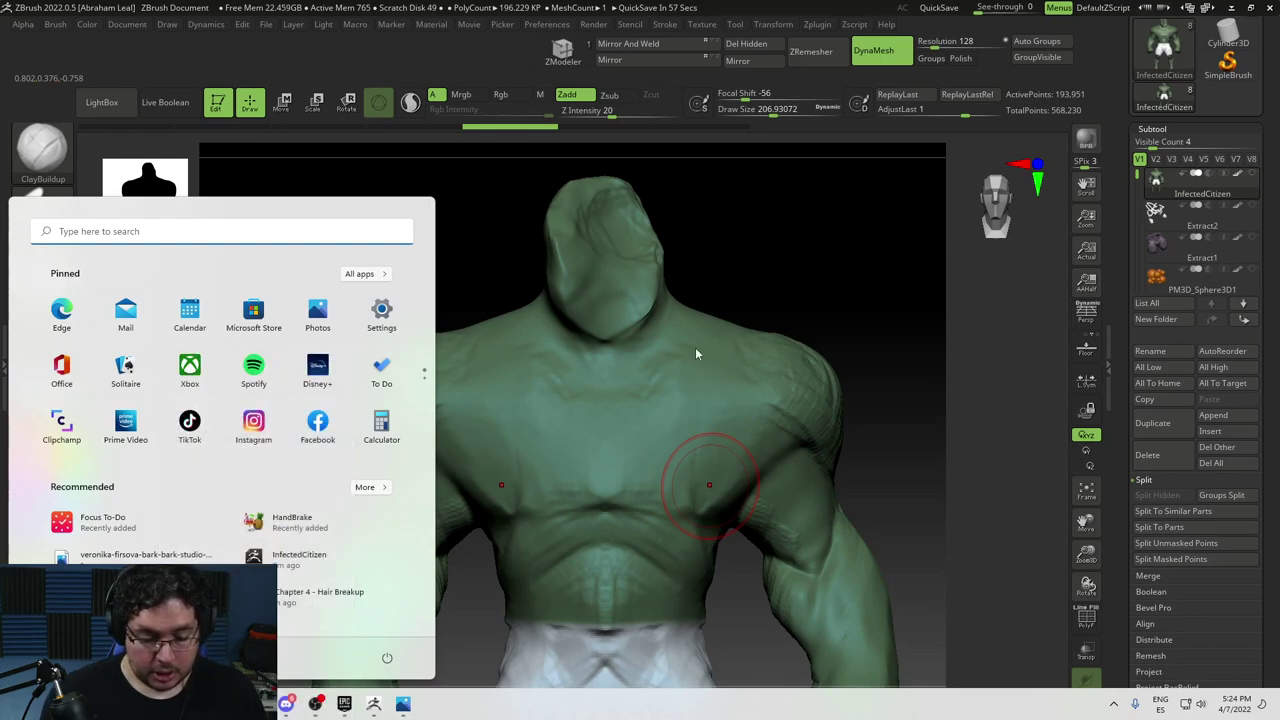
key("alt+Tab")
left_click(471, 468)
left_click(586, 274)
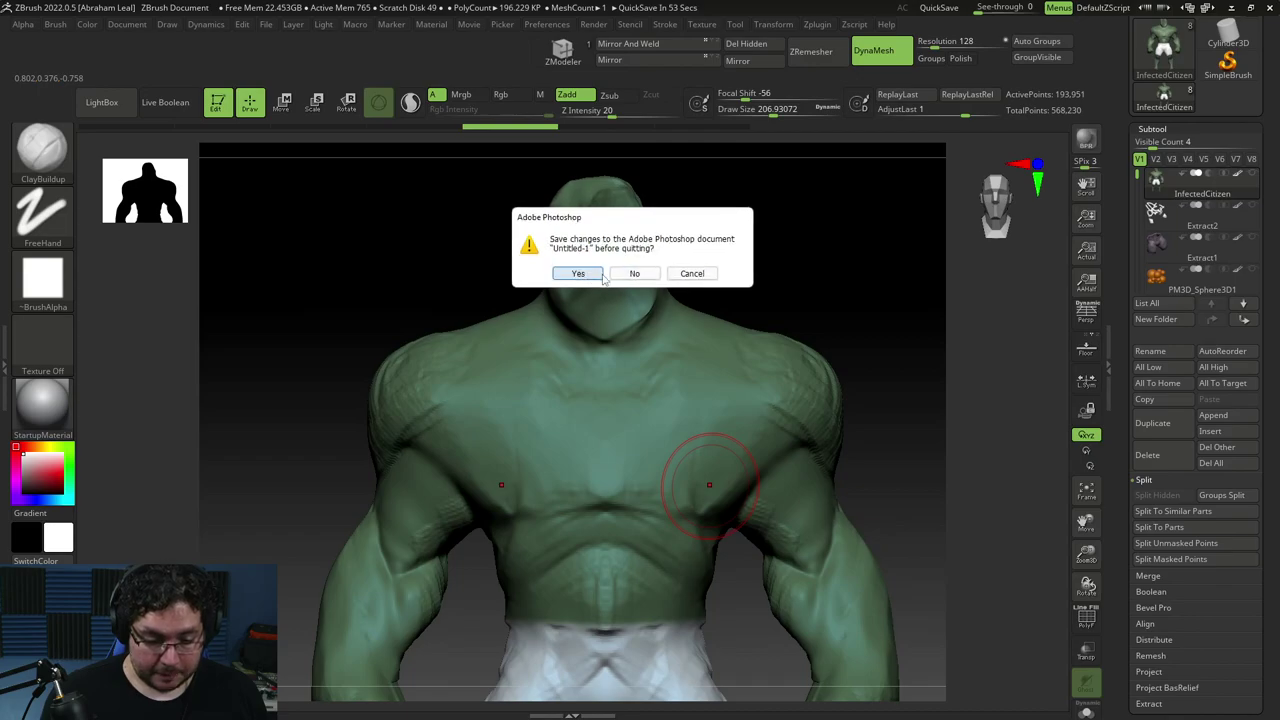
left_click(643, 277)
left_click(598, 275)
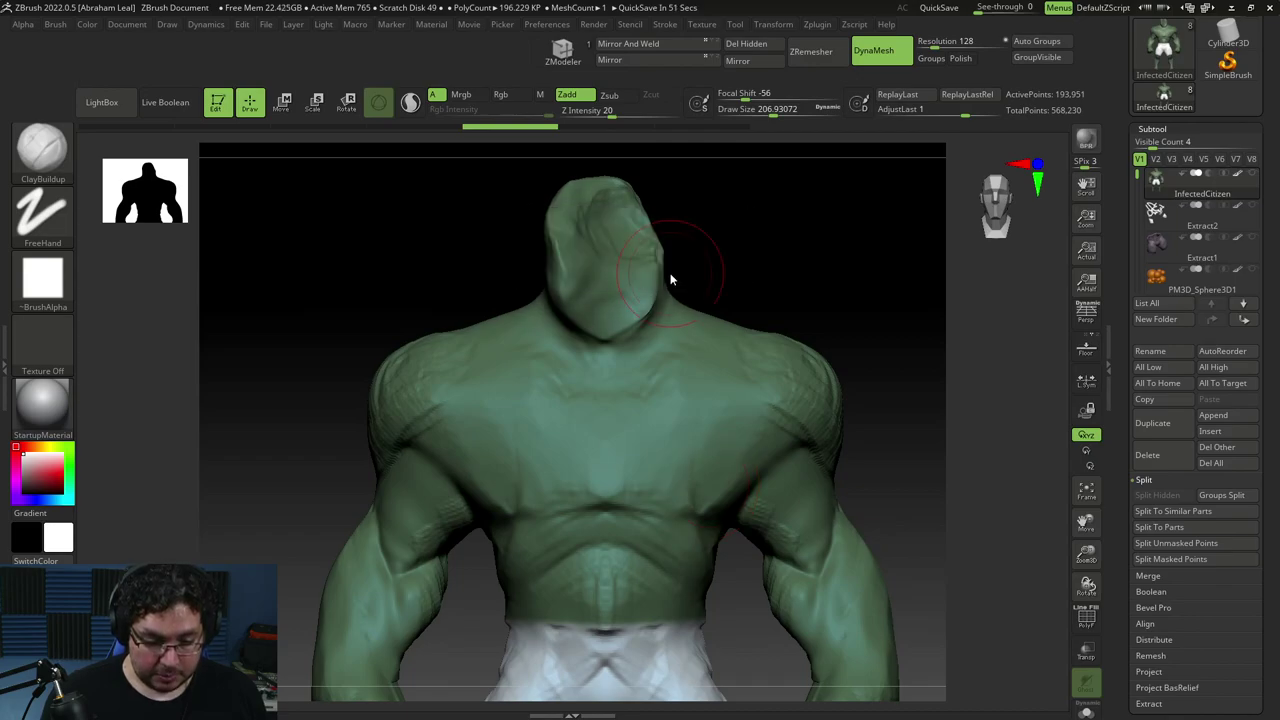
Undo the last clay stroke on the sternum and switch to the TrimDynamic brush
left_click_drag(857, 337, 800, 357, "alt")
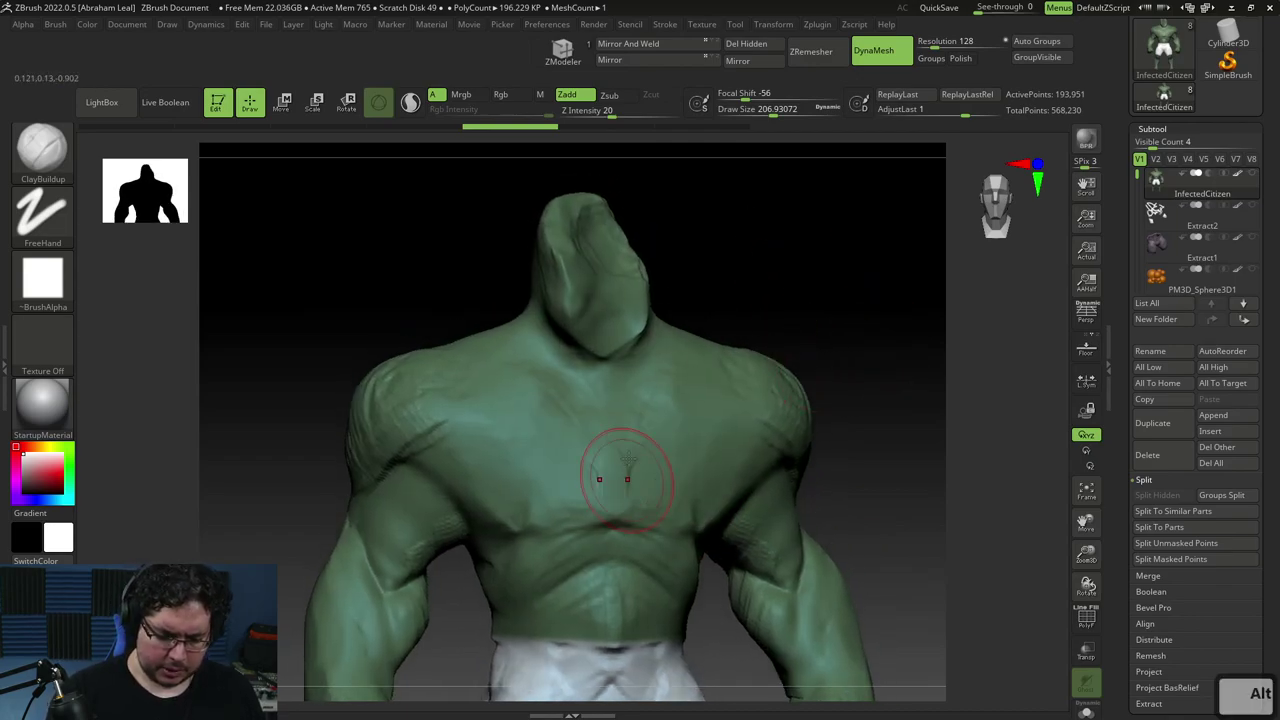
key("ctrl+z")
key("b")
key("t")
key("d")
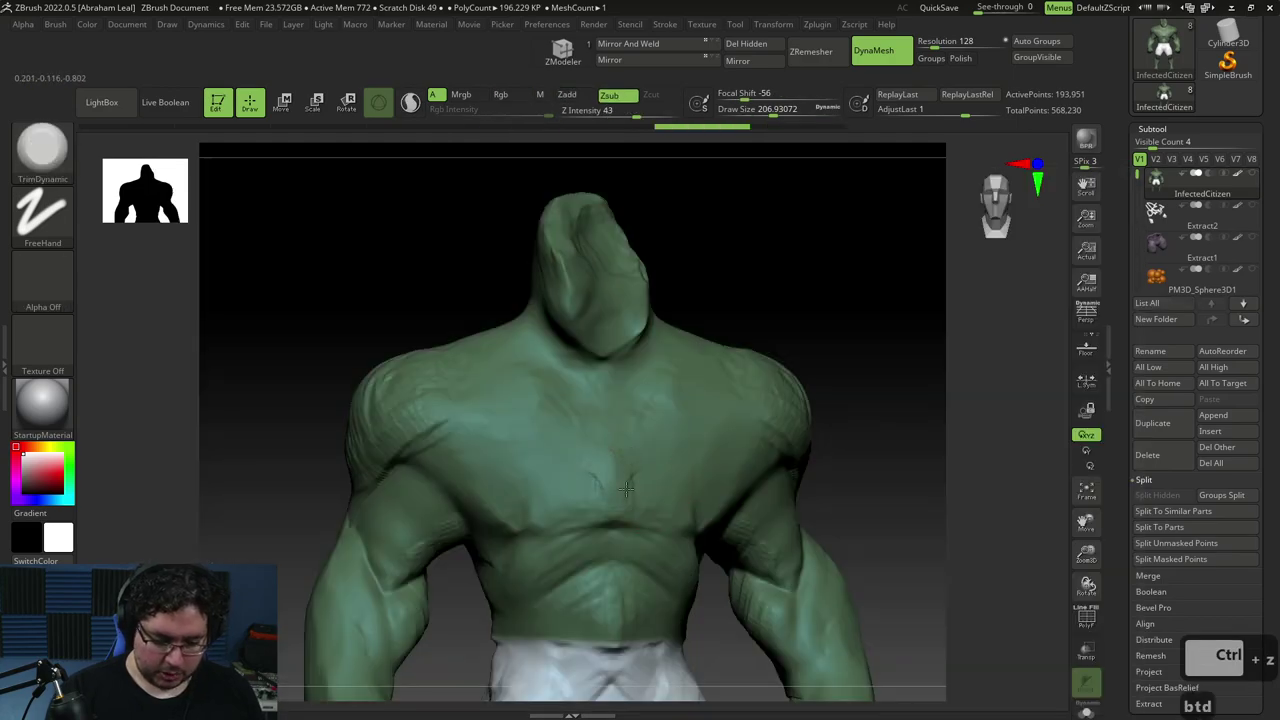
Build up the inner pectorals beside the sternum using ClayBuildup at a draw size of about 163
key("b")
key("c")
key("b")
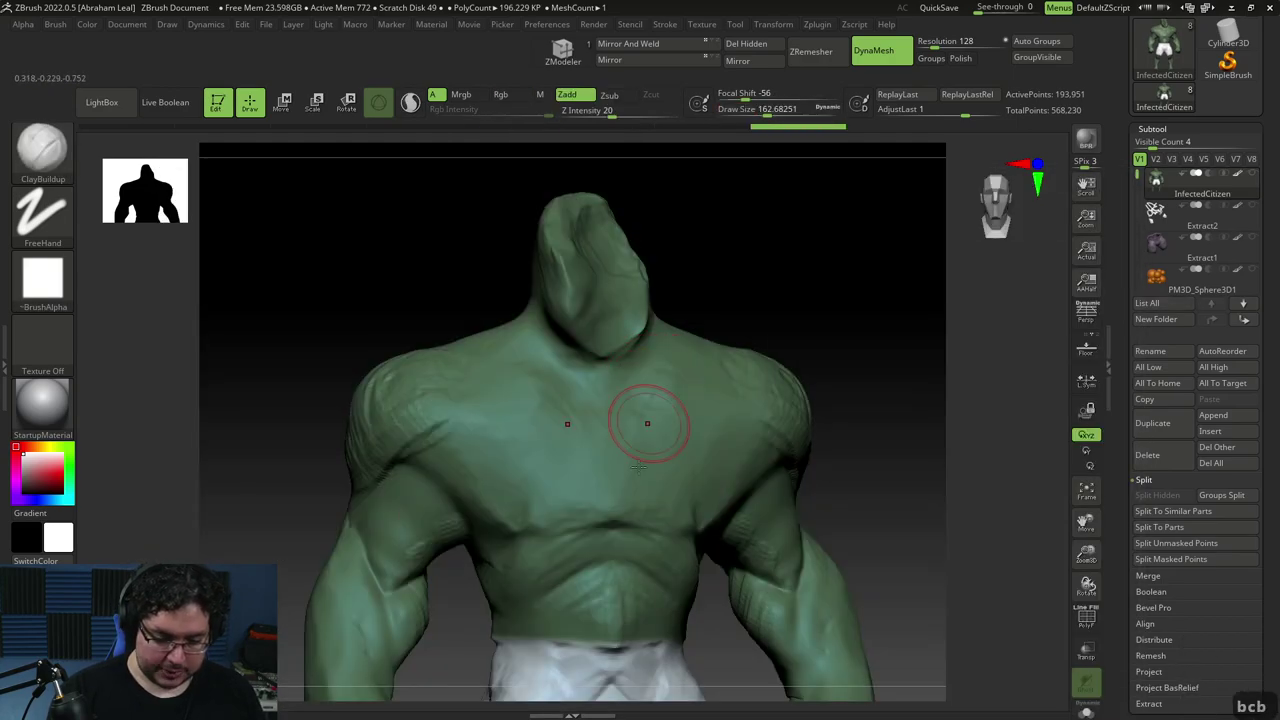
mouse_move(622, 446)
left_mouse_down()
mouse_move(620, 504)
mouse_move(650, 514)
left_mouse_up()
right_click_drag(640, 450, 675, 438)
Set the draw size to about 202 and add clay volume to the upper and inner pectorals
key("space")
left_click_drag(676, 433, 664, 508)
mouse_move(622, 464)
left_mouse_down()
mouse_move(629, 439)
mouse_move(682, 396)
left_mouse_up()
mouse_move(788, 262)
right_mouse_down()
mouse_move(797, 309)
mouse_move(786, 322)
right_mouse_up()
mouse_move(696, 408)
left_mouse_down()
mouse_move(662, 444)
mouse_move(676, 386)
mouse_move(698, 411)
mouse_move(681, 463)
left_mouse_up()
right_click_drag(676, 449, 682, 425)
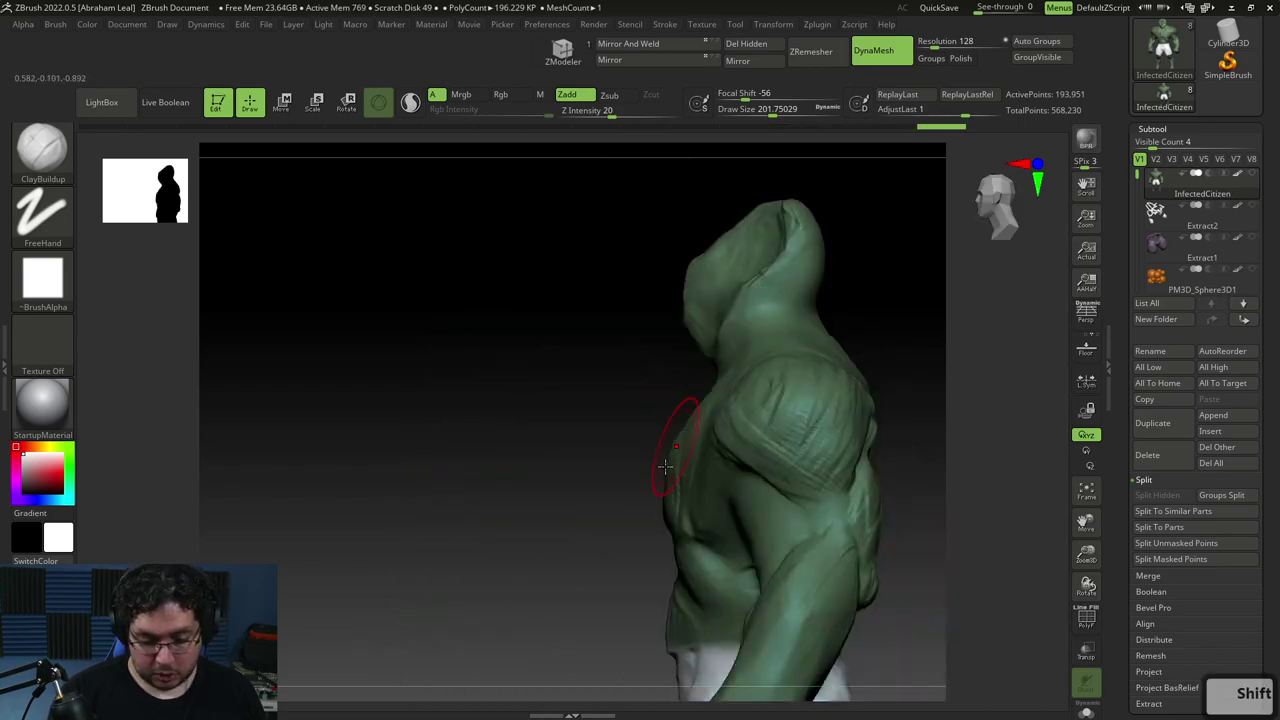
right_click_drag(667, 487, 680, 453)
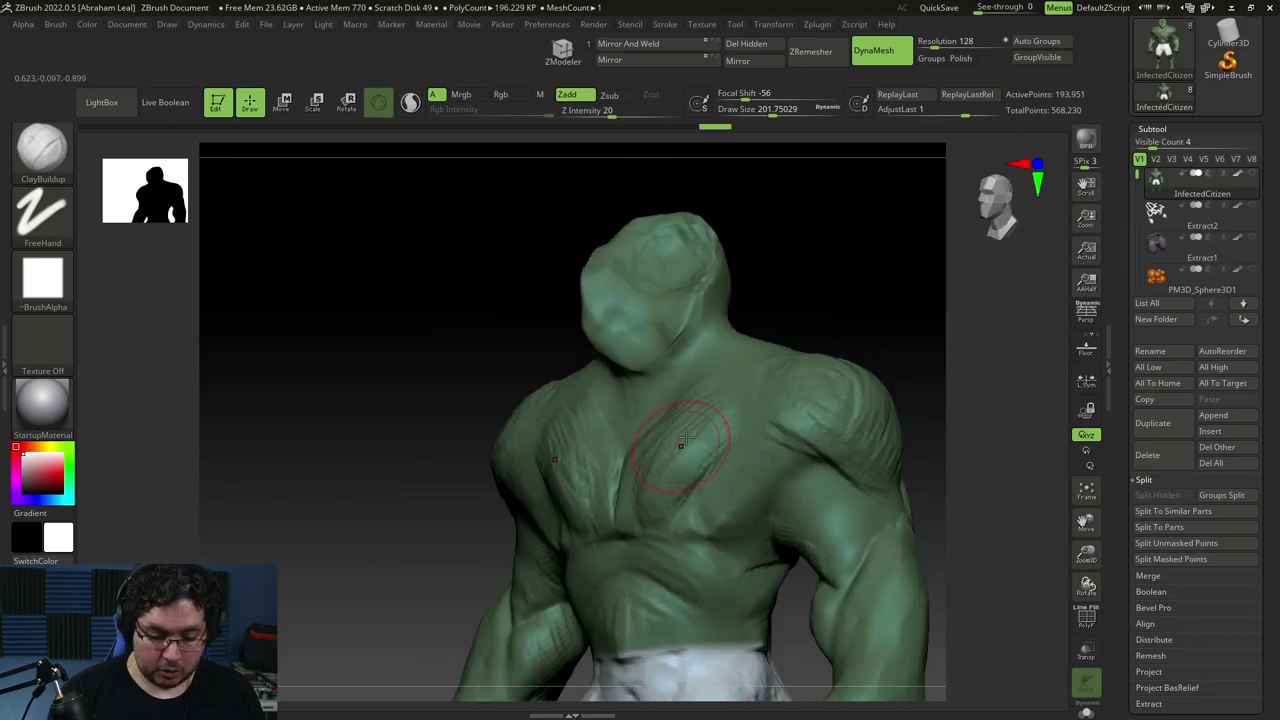
Extend the ClayBuildup strokes over the lower and outer pectorals toward the armpits, checking the chest from side and front
right_click_drag(737, 337, 719, 357, "shift")
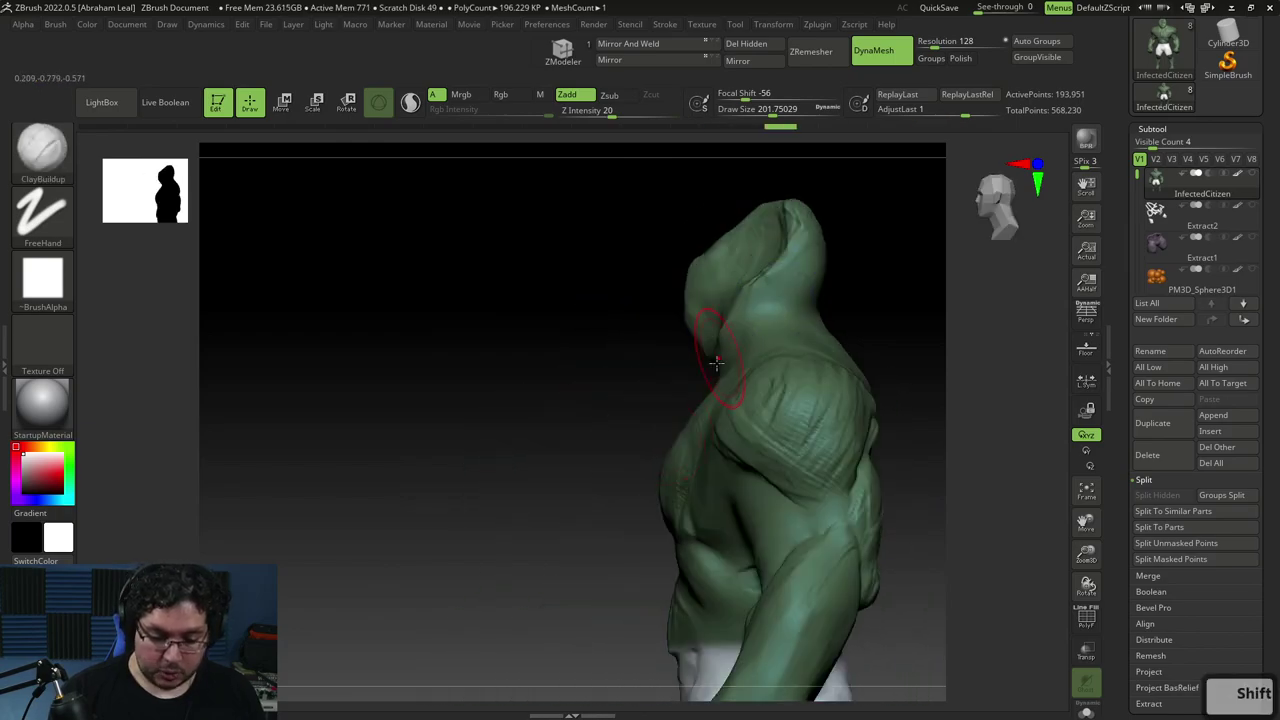
right_click_drag(657, 479, 640, 497)
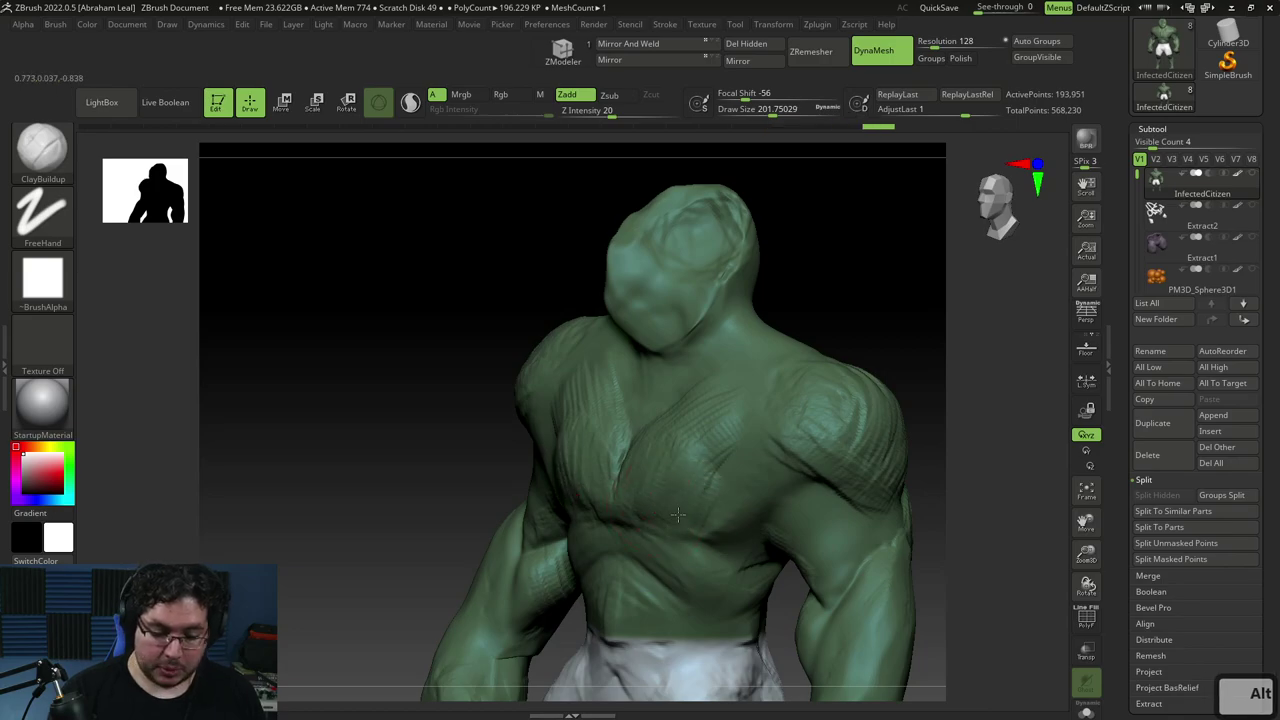
right_click_drag(720, 500, 794, 386, "shift")
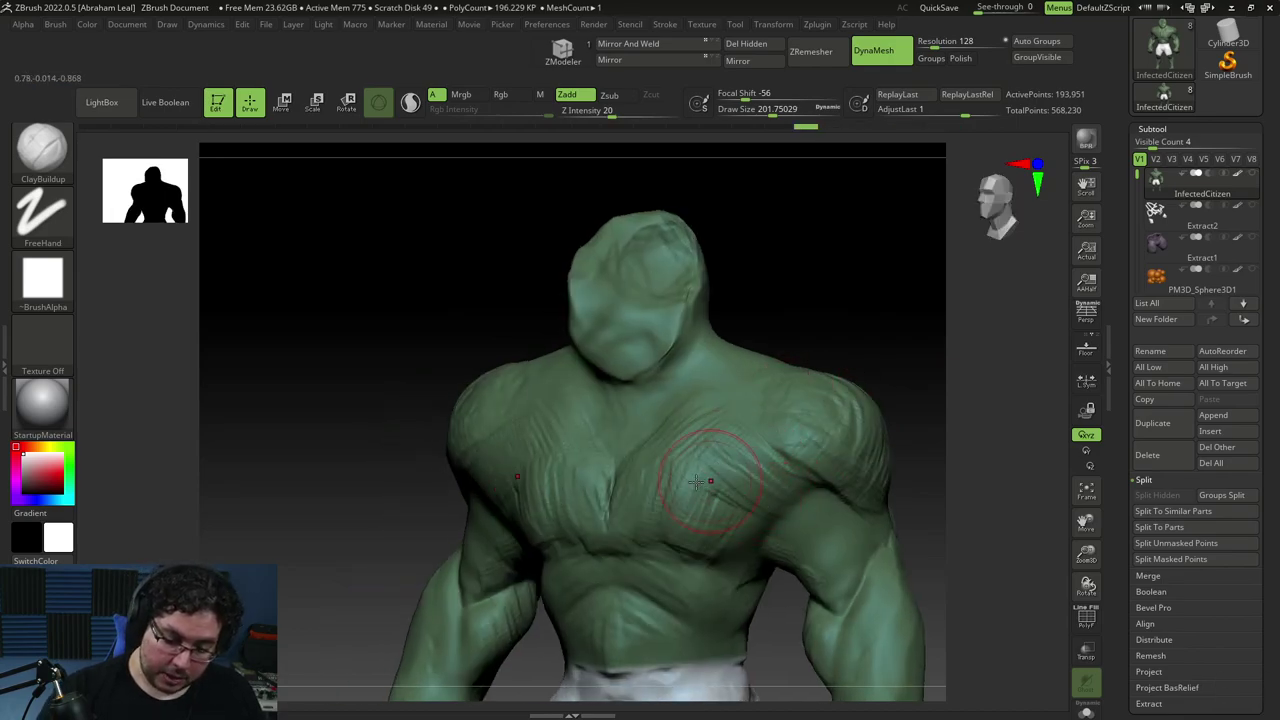
right_click_drag(748, 490, 757, 507)
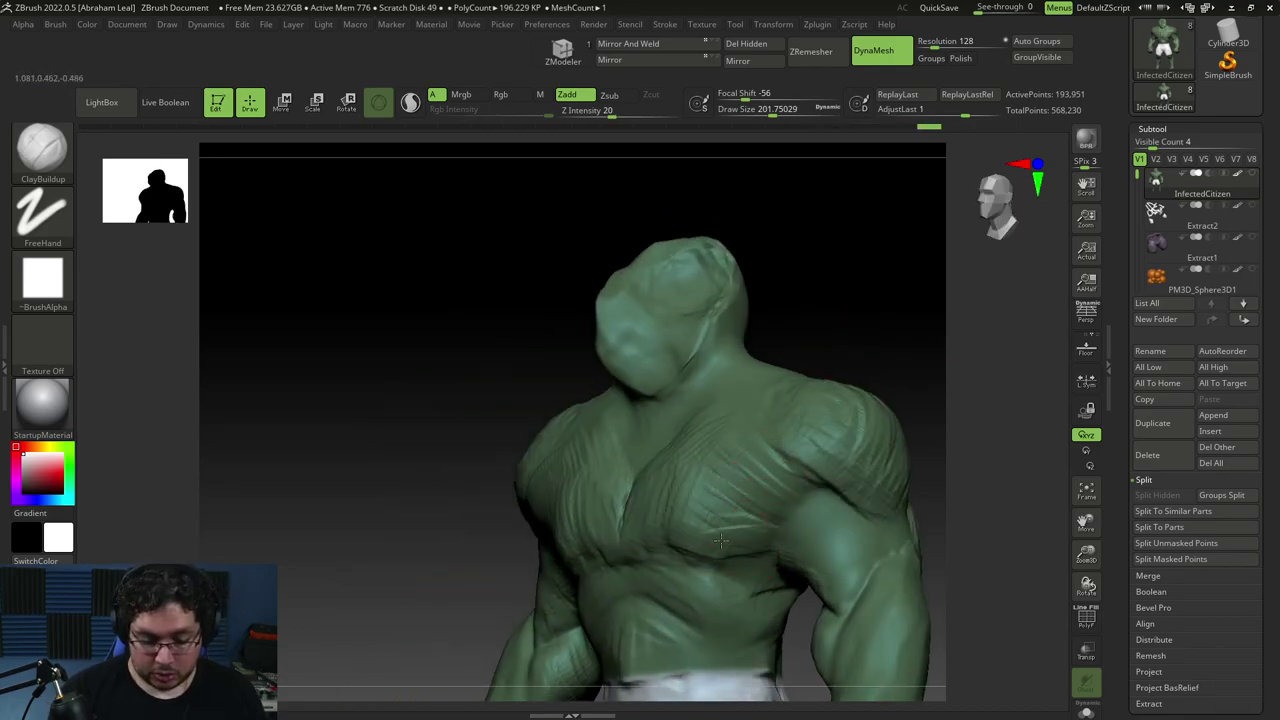
right_click_drag(845, 337, 943, 371, "shift")
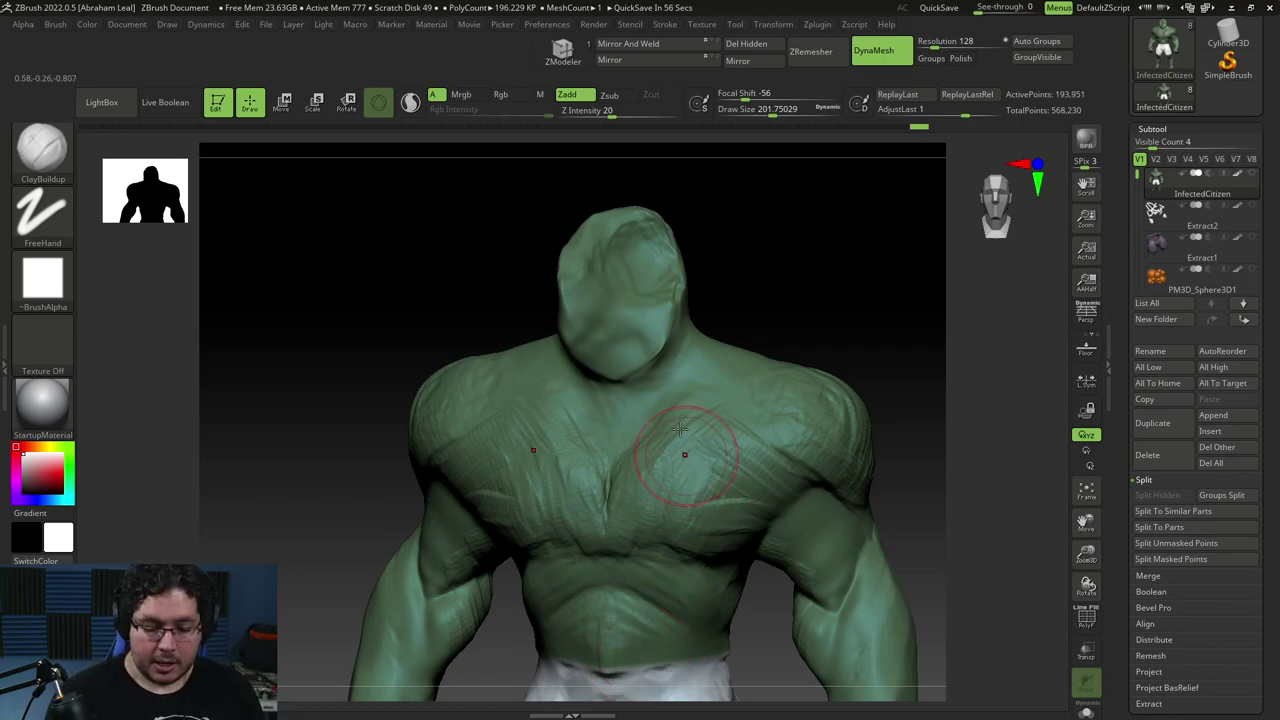
Carve diagonal ClayBuildup strokes across the inner pectorals from the upper chest toward the sternum
left_click_drag(689, 431, 645, 499, "alt")
left_click_drag(694, 432, 655, 519, "alt")
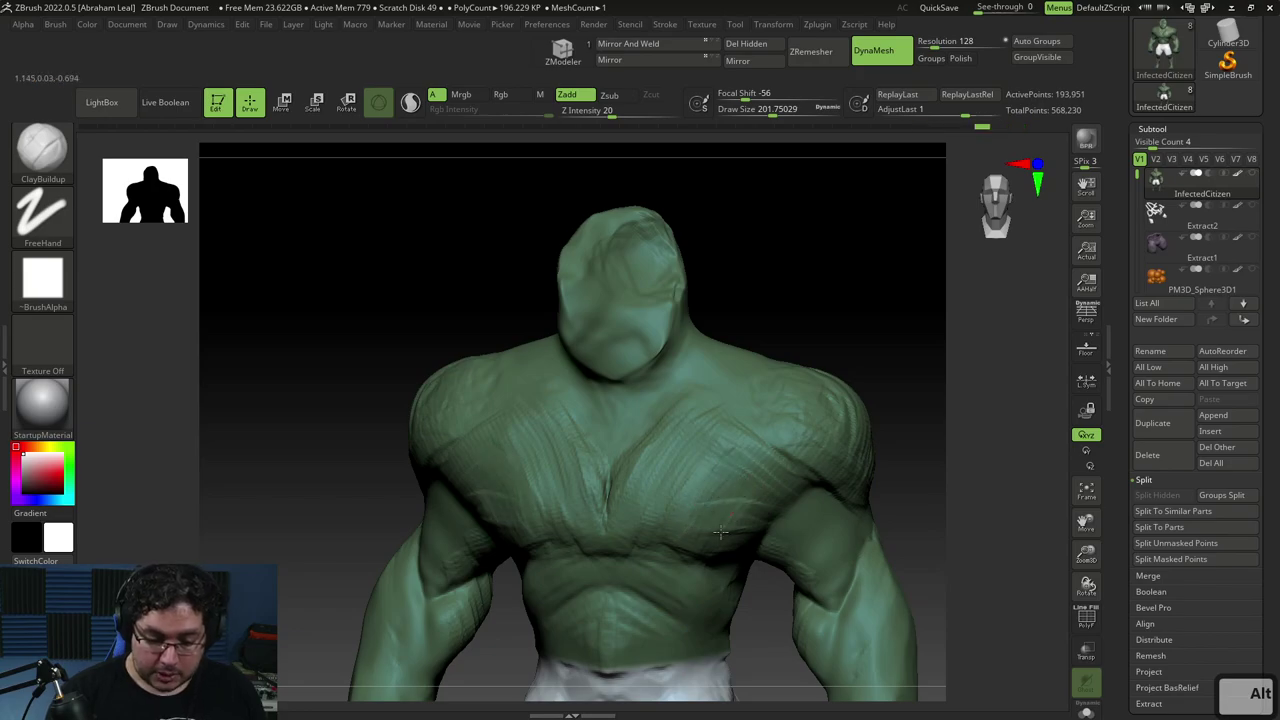
mouse_move(690, 432)
left_mouse_down("alt")
mouse_move(654, 436)
mouse_move(620, 474)
mouse_move(645, 440)
mouse_move(634, 462)
left_mouse_up("alt")
mouse_move(748, 309)
left_mouse_down()
mouse_move(783, 317)
mouse_move(815, 347)
mouse_move(783, 317)
mouse_move(650, 450)
mouse_move(662, 428)
mouse_move(674, 462)
left_mouse_up()
Sculpt both collarbones from the sternum out to the shoulders using ClayBuildup at a draw size of about 124
key("space")
key("space")
mouse_move(820, 290)
left_mouse_down()
mouse_move(746, 404)
mouse_move(669, 440)
mouse_move(843, 397)
left_mouse_up()
left_click_drag(752, 416, 794, 408)
mouse_move(672, 448)
left_mouse_down()
mouse_move(756, 420)
mouse_move(747, 414)
left_mouse_up()
key("space")
left_click_drag(747, 408, 753, 408)
left_click_drag(668, 452, 805, 398)
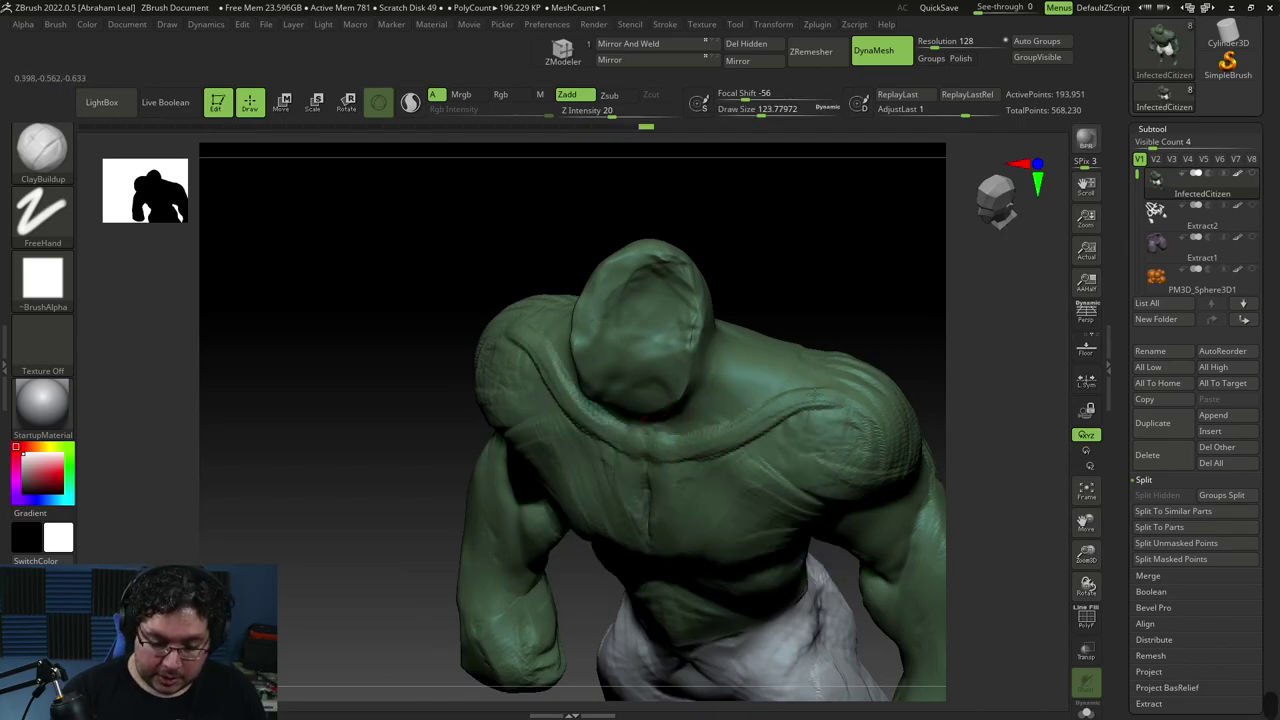
Refine the collarbones' outer ends over the shoulders and the notch where they meet the sternum
left_click_drag(855, 344, 840, 385)
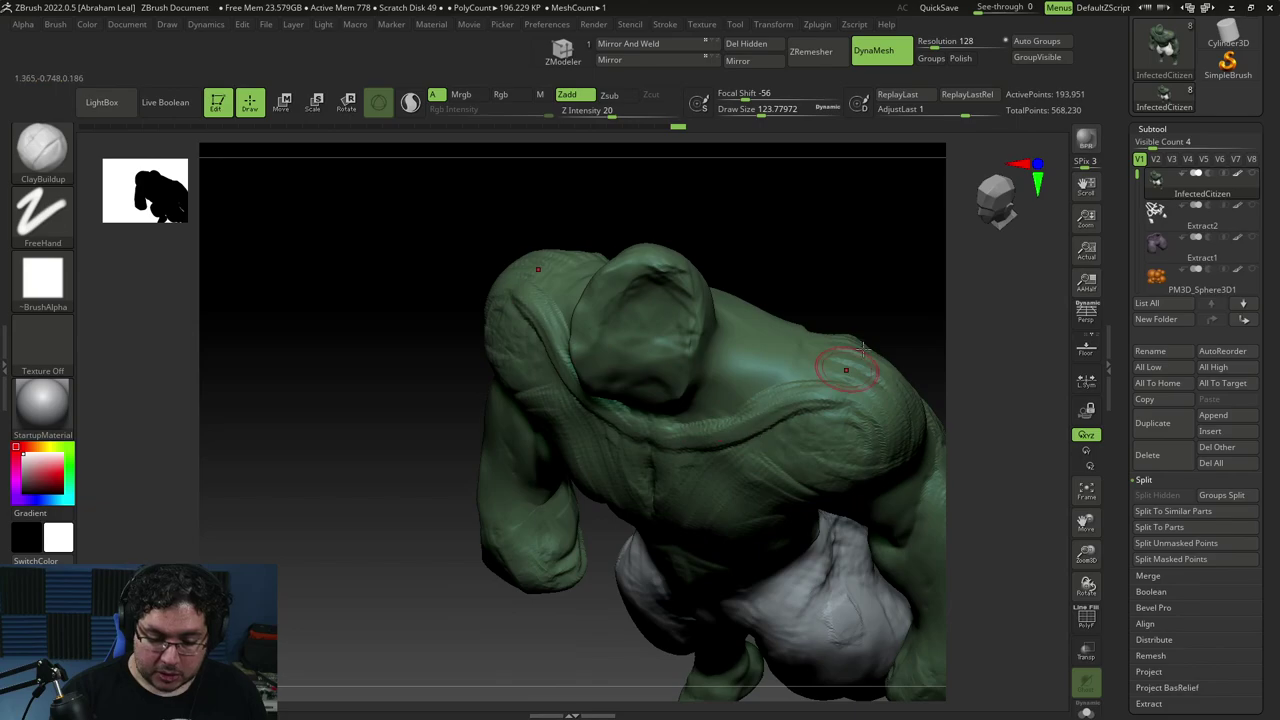
left_click_drag(900, 308, 877, 349, "shift")
left_click_drag(872, 302, 880, 275)
left_click_drag(758, 328, 695, 380)
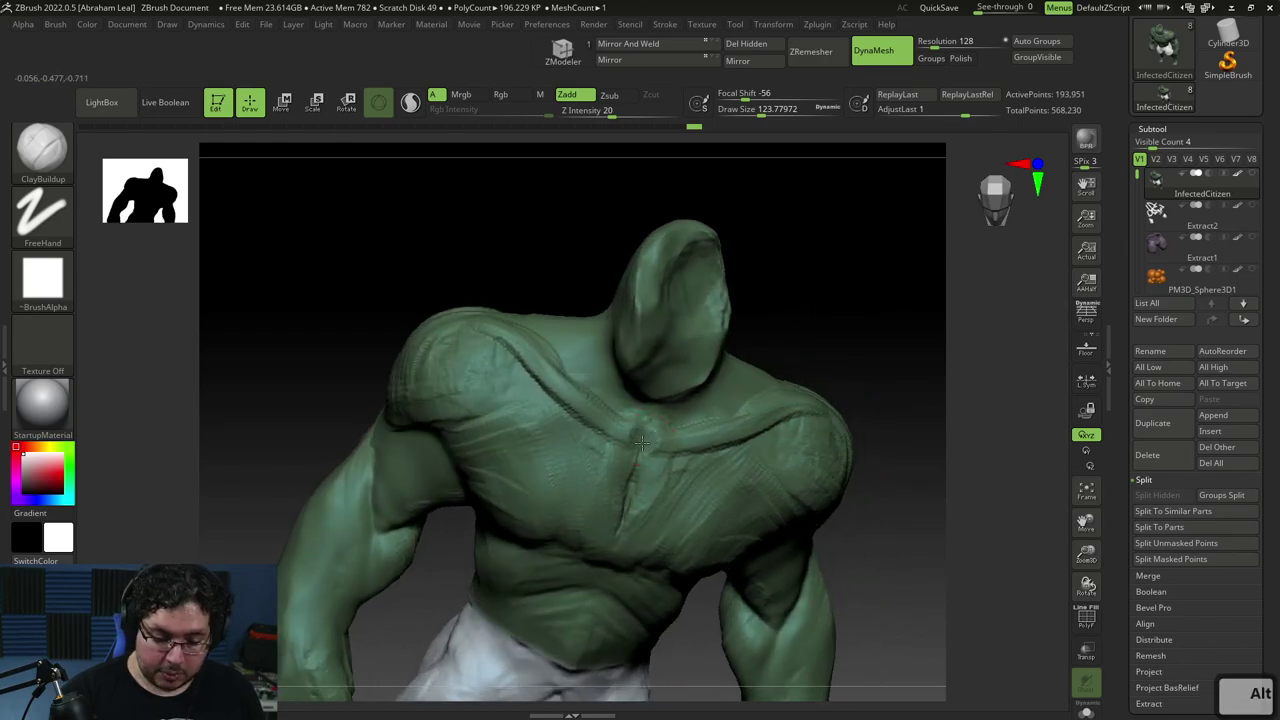
left_click_drag(764, 385, 638, 438, "shift")
mouse_move(836, 337)
left_mouse_down()
mouse_move(845, 385)
mouse_move(900, 323)
mouse_move(849, 374)
mouse_move(743, 418)
left_mouse_up()
Set the draw size to about 182 and layer crossing clay strokes over the pectorals below the collarbones
key("space")
key("space")
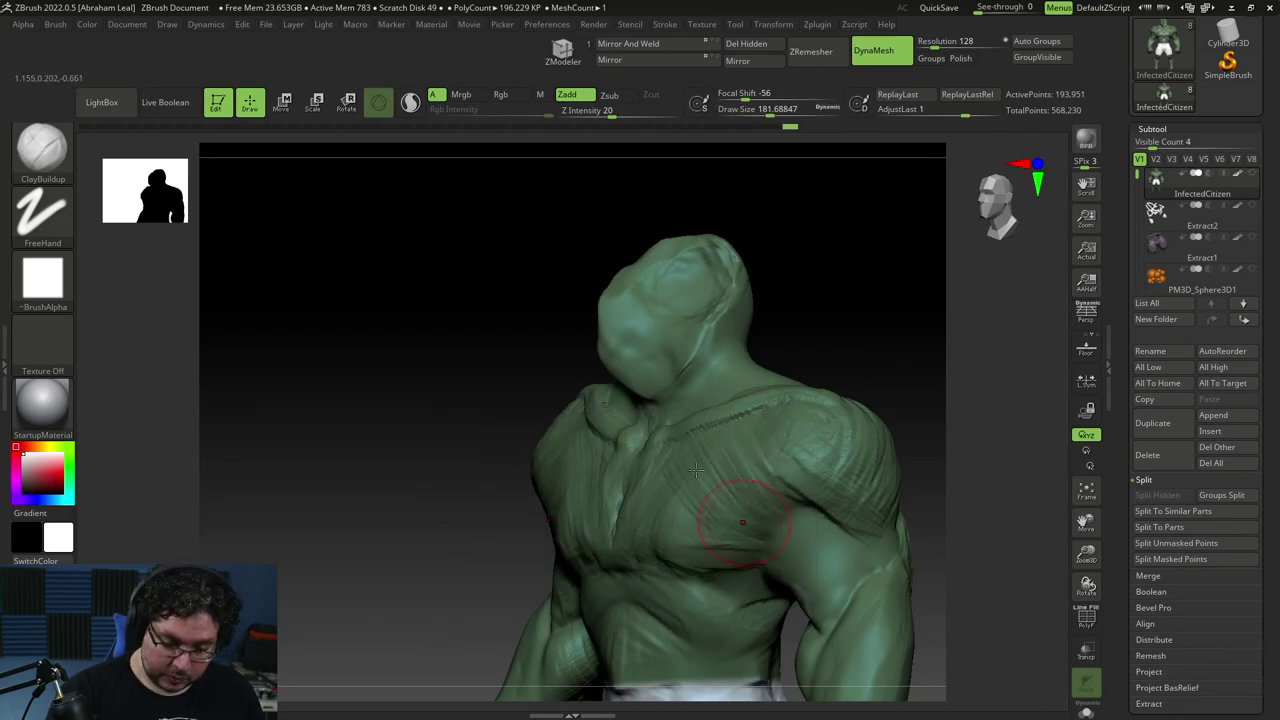
left_click_drag(832, 318, 902, 375)
left_click_drag(854, 463, 902, 466, "alt")
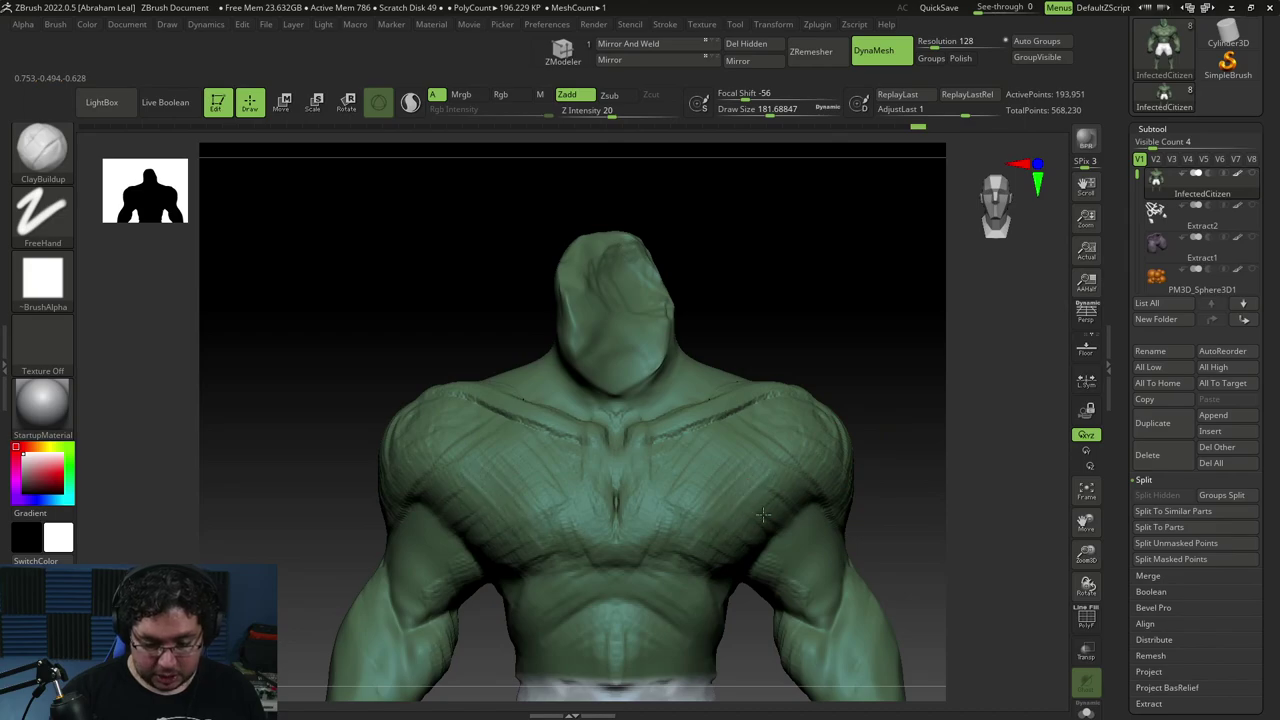
Smooth the pectorals and flatten their surface with TrimDynamic at a draw size of about 245
left_click_drag(835, 435, 851, 380)
key("shift")
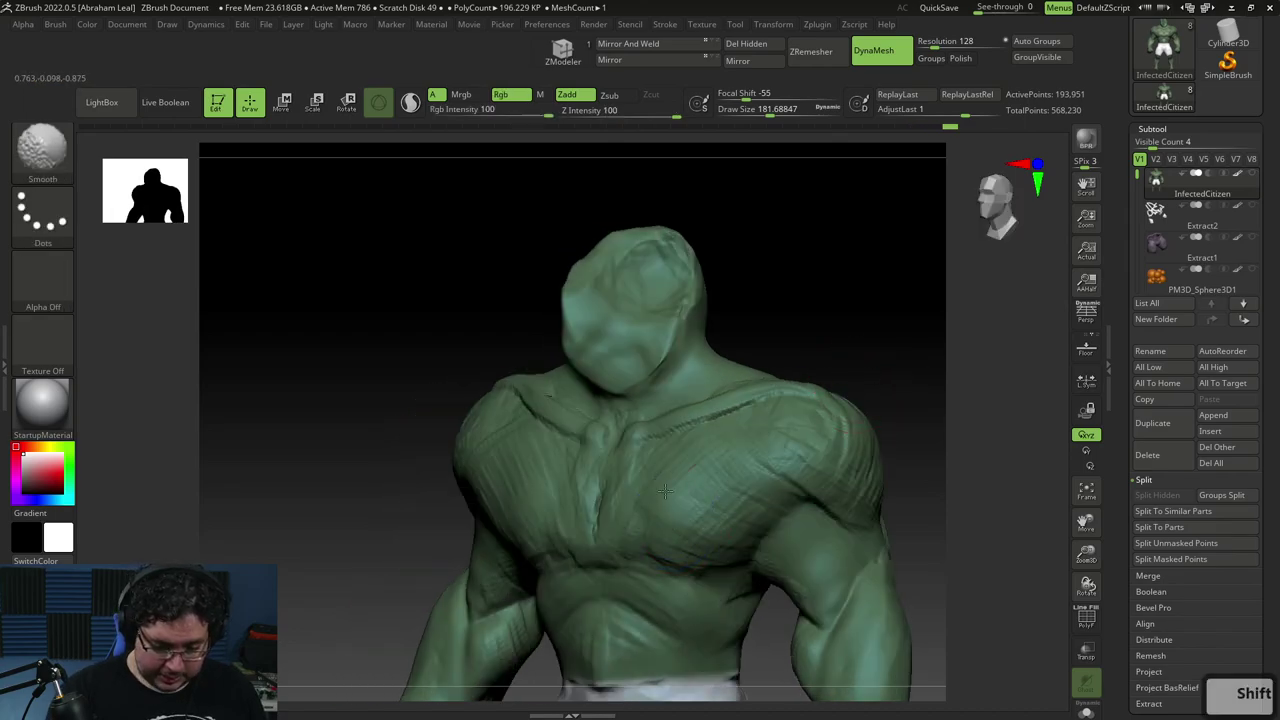
key("b")
key("t")
key("d")
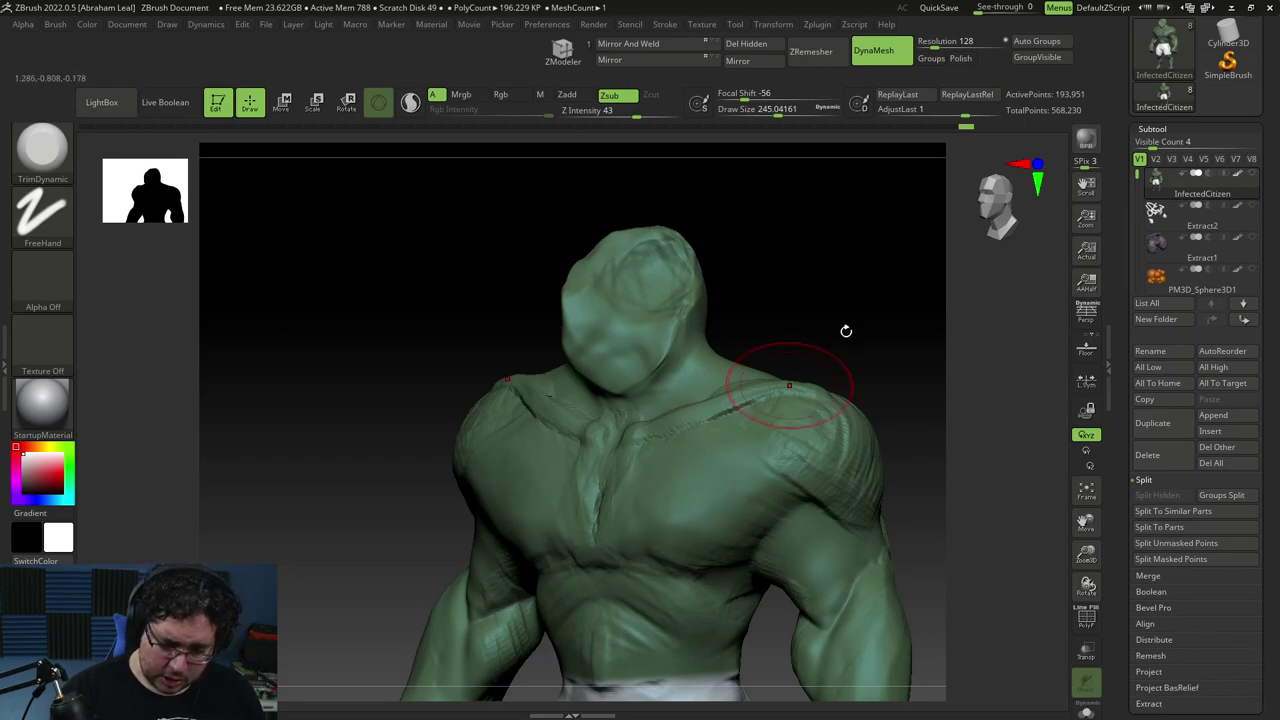
left_click_drag(829, 343, 771, 425)
left_click_drag(721, 498, 691, 566)
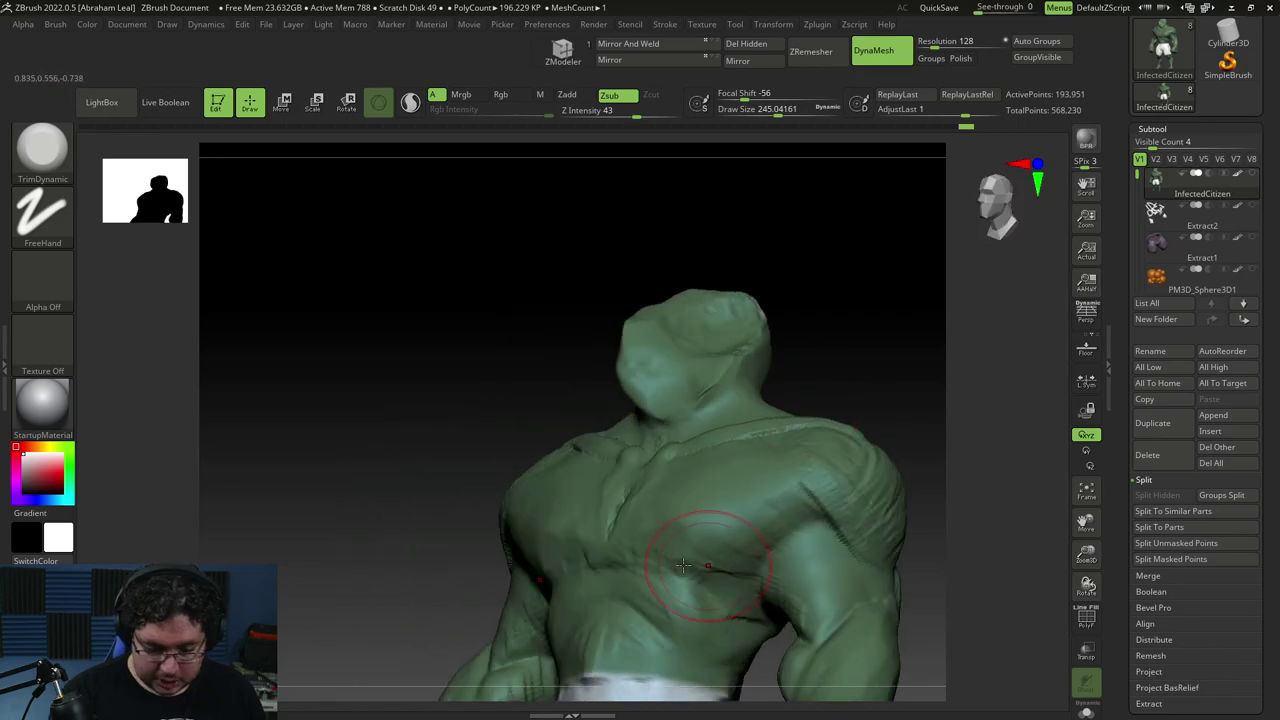
Trim the lower and outer planes of the pectorals with TrimDynamic at draw sizes of about 108 and 154
mouse_move(717, 505)
right_mouse_down()
mouse_move(690, 525)
mouse_move(820, 449)
mouse_move(903, 343)
mouse_move(858, 398)
right_mouse_up()
key("space")
mouse_move(819, 463)
left_mouse_down()
mouse_move(806, 463)
mouse_move(782, 538)
left_mouse_up()
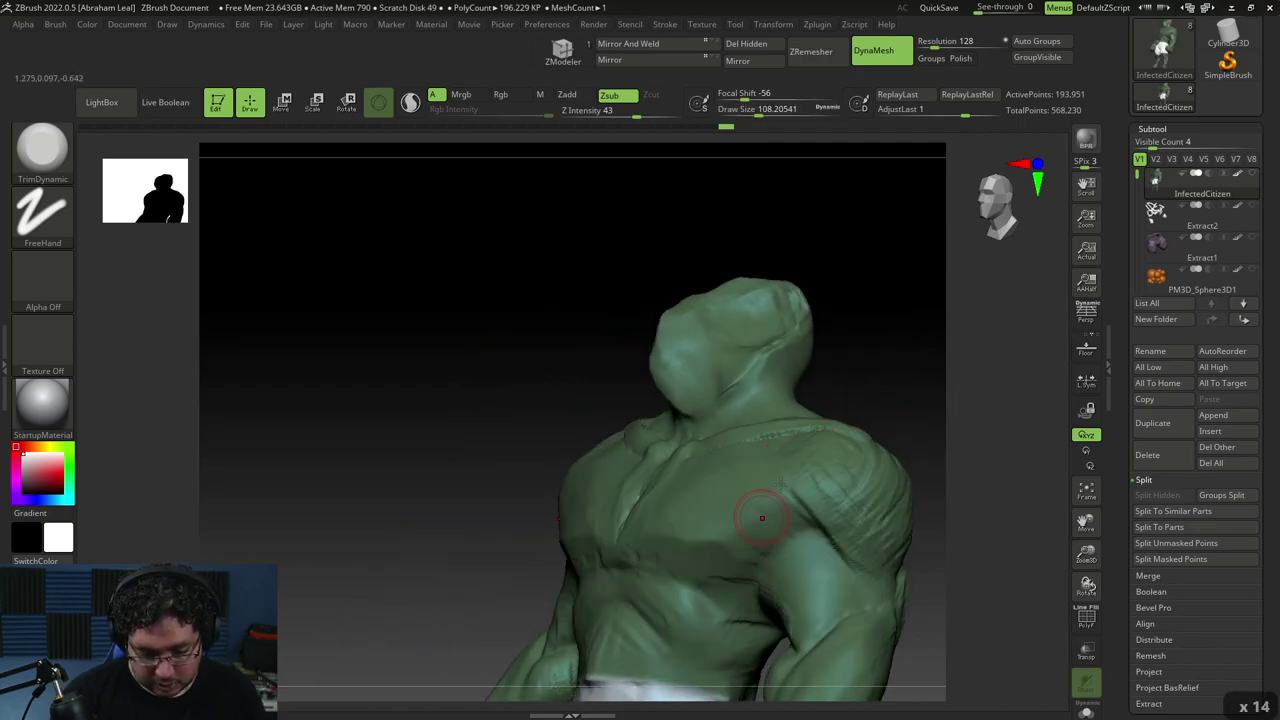
key("space")
left_click_drag(778, 466, 786, 466)
right_click_drag(854, 377, 872, 440)
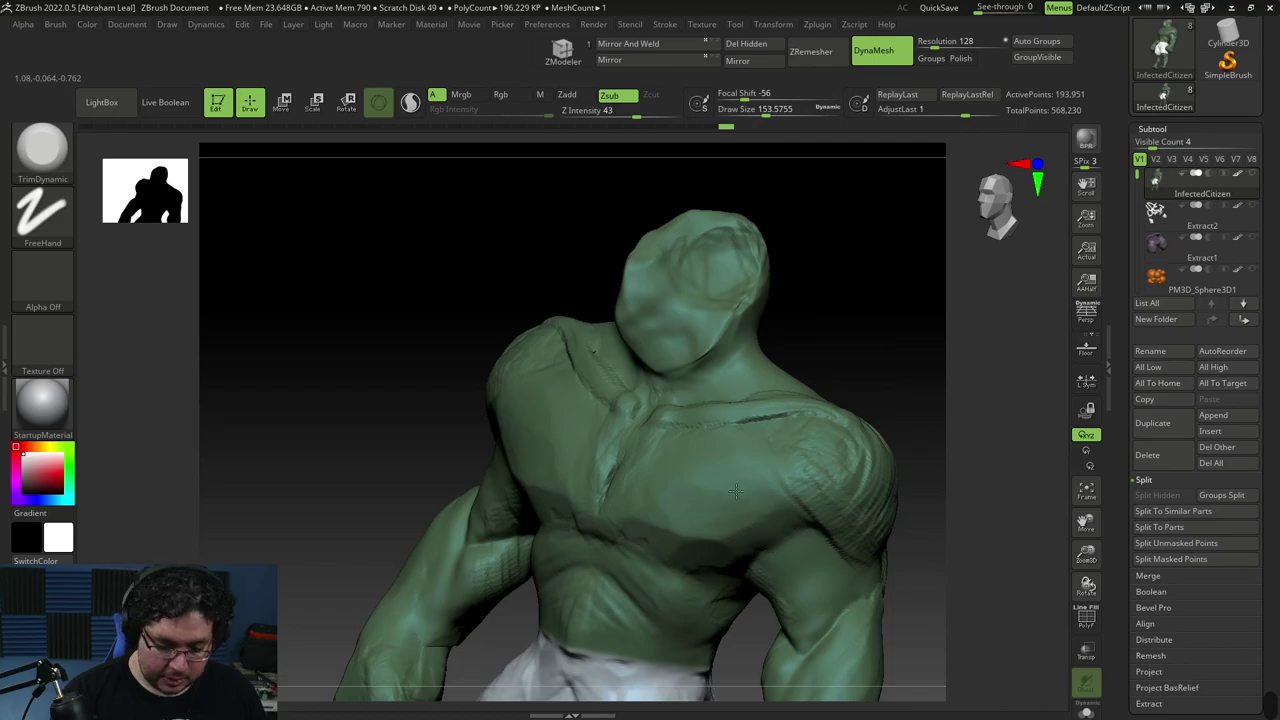
right_click_drag(816, 354, 603, 460)
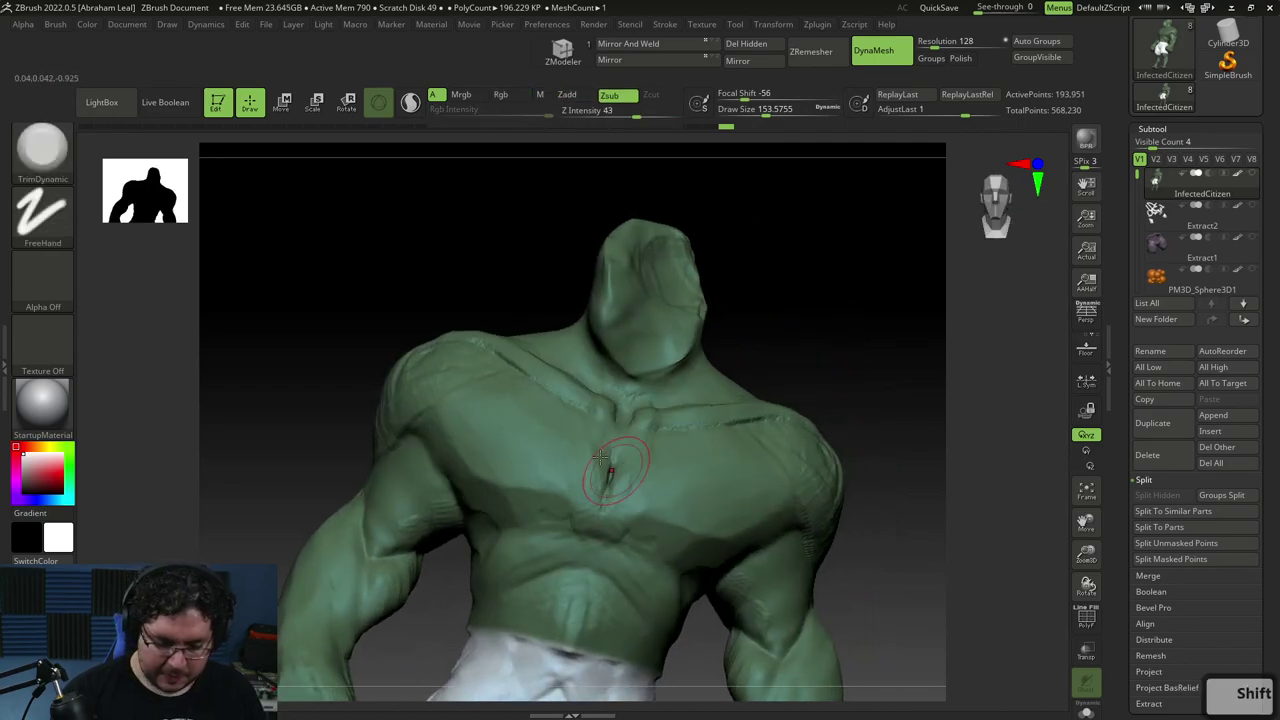
Build up the lower sternum between the pectorals with ClayBuildup at a draw size of about 154 and smooth it
key("b")
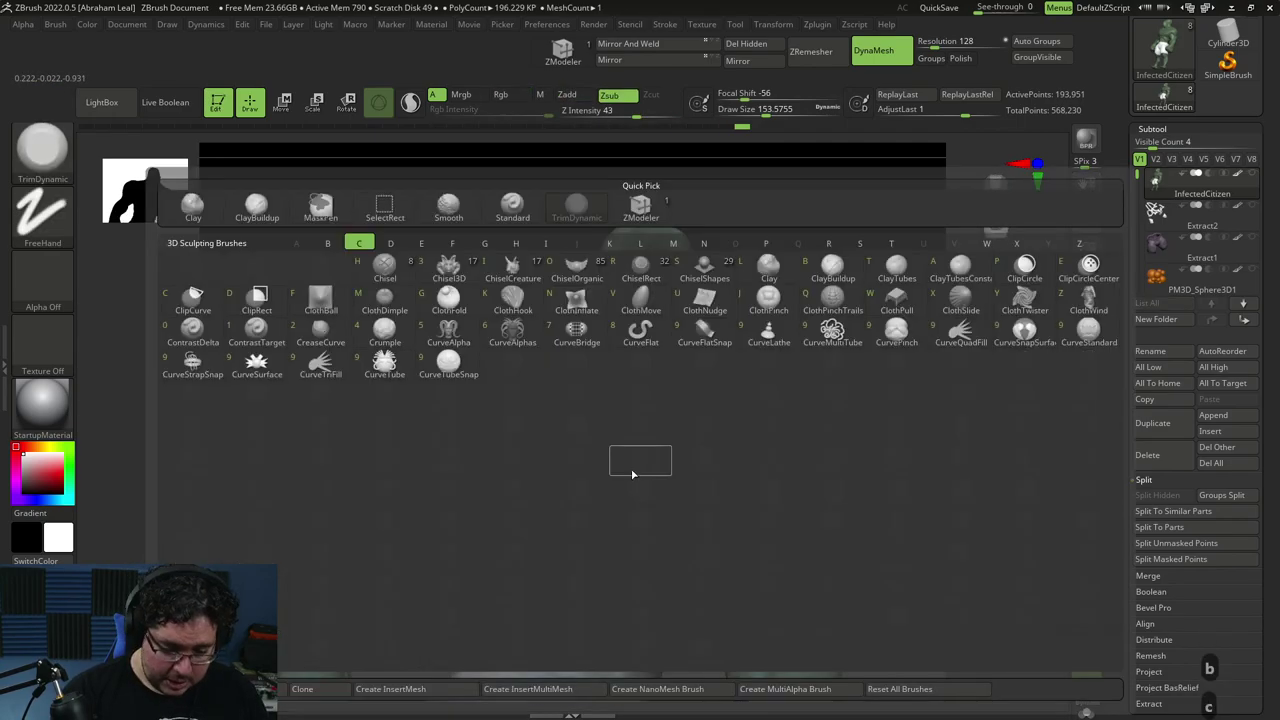
key("c")
key("b")
left_click_drag(617, 484, 604, 496)
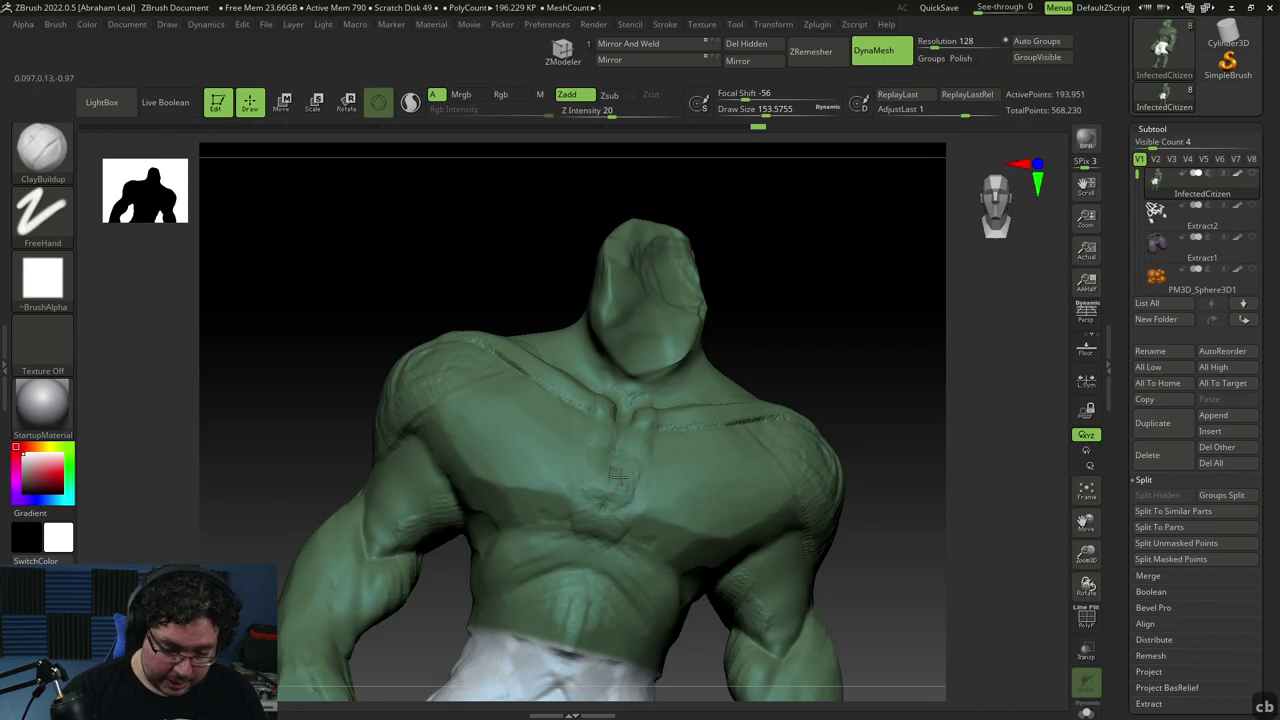
left_click_drag(603, 437, 591, 488, "shift")
Flatten the sternum area and the pectorals' inner edges with TrimDynamic at a draw size of about 182
key("b")
key("t")
key("d")
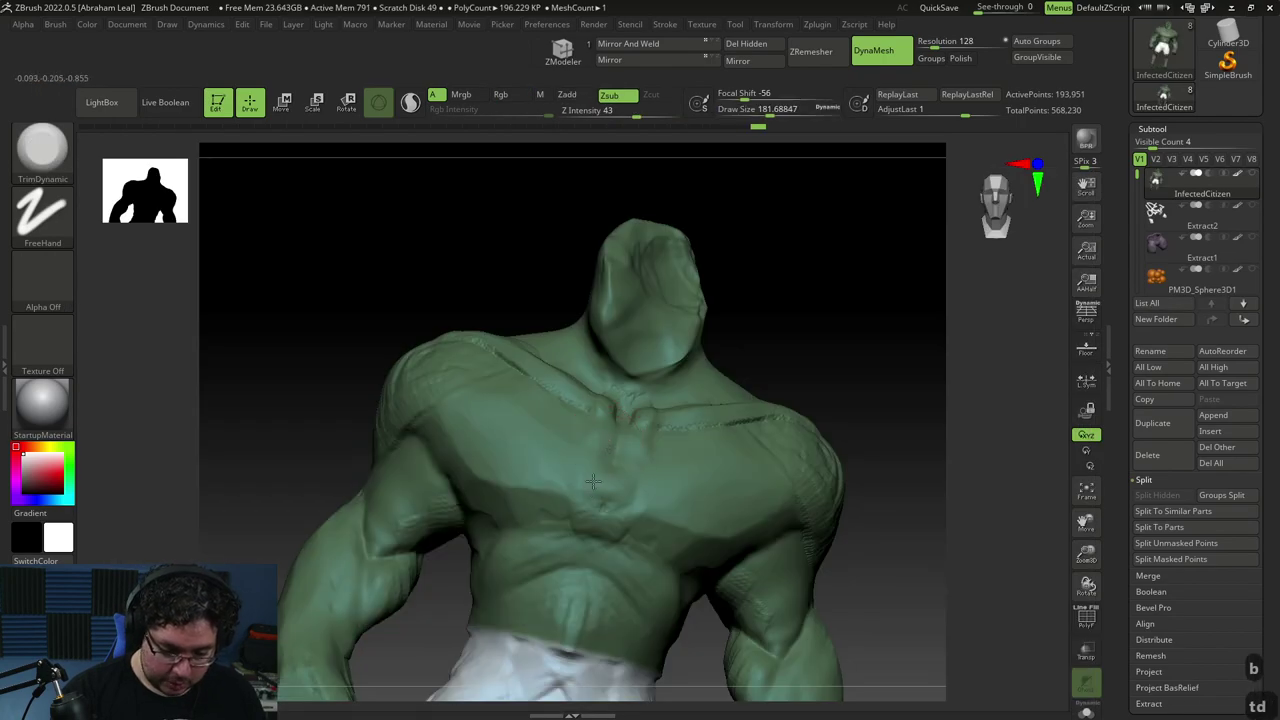
left_click_drag(816, 338, 831, 334, "shift")
left_click_drag(870, 426, 912, 388, "alt")
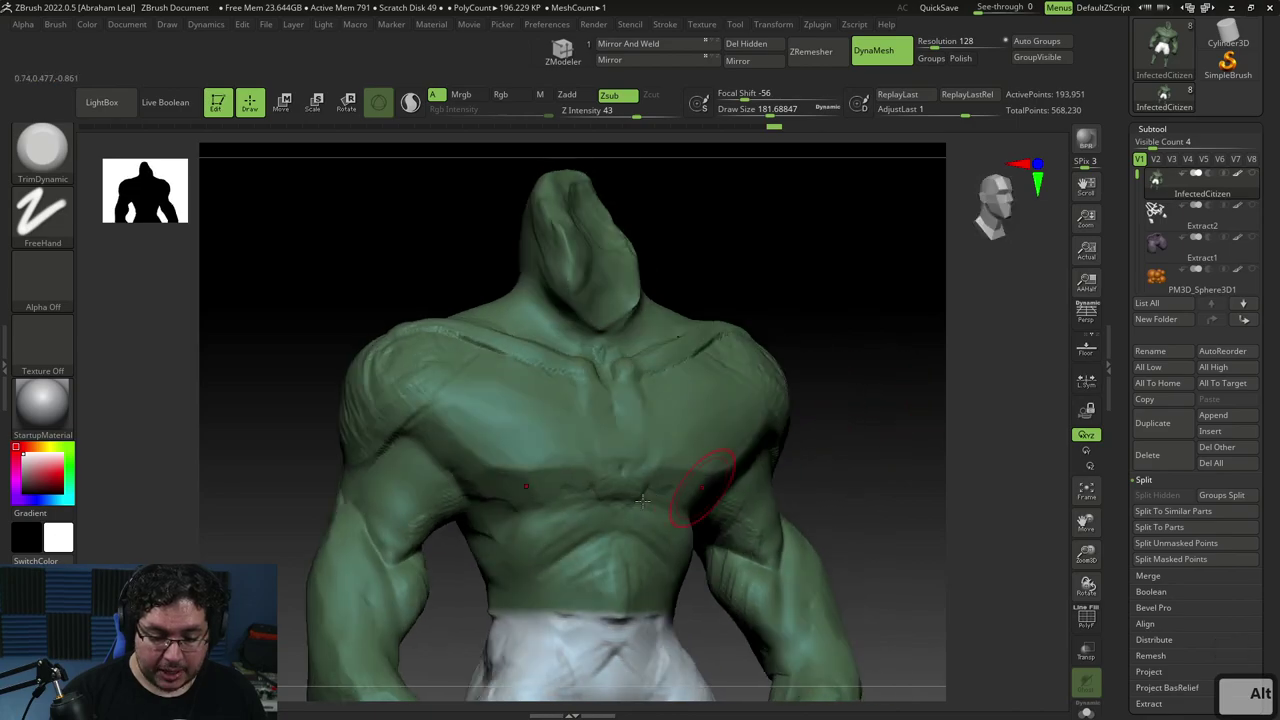
Carve the pectorals' lower creases and the sternum line with DamStandard at a draw size of about 104
key("b")
key("d")
key("s")
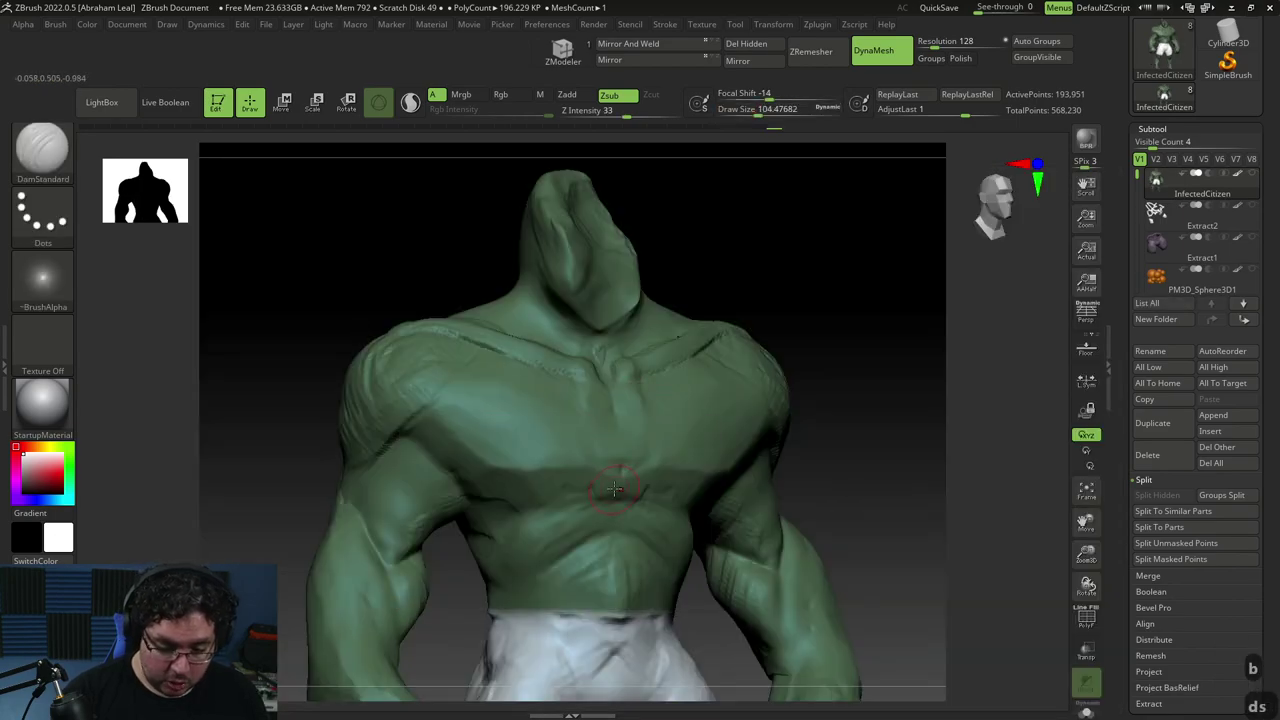
mouse_move(618, 464)
left_mouse_down()
mouse_move(597, 490)
mouse_move(522, 500)
left_mouse_up()
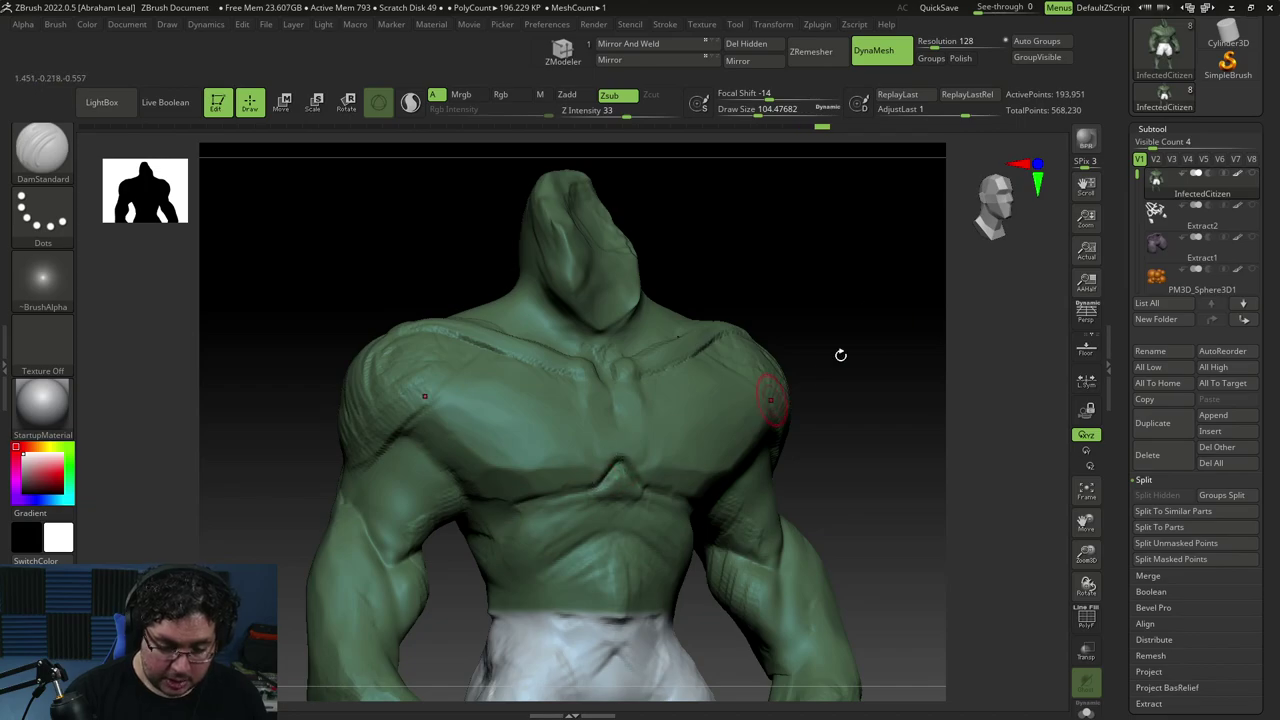
left_click_drag(812, 373, 651, 447)
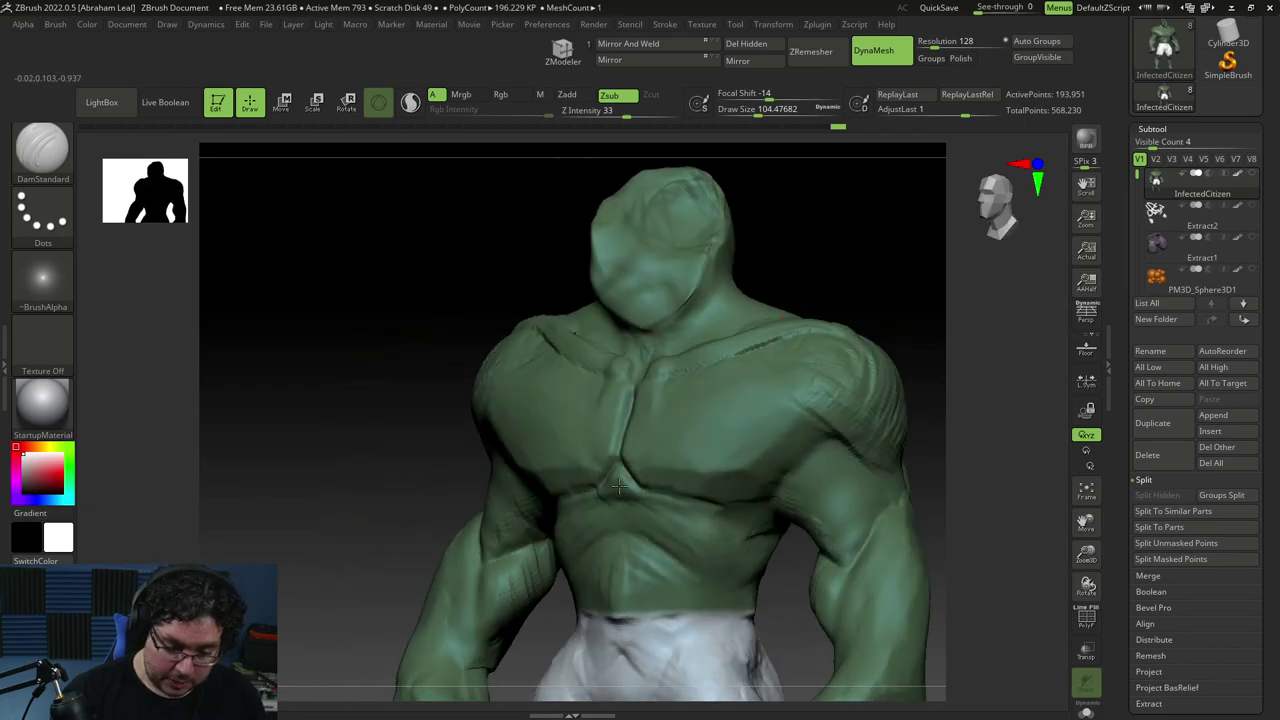
left_click_drag(841, 420, 722, 498)
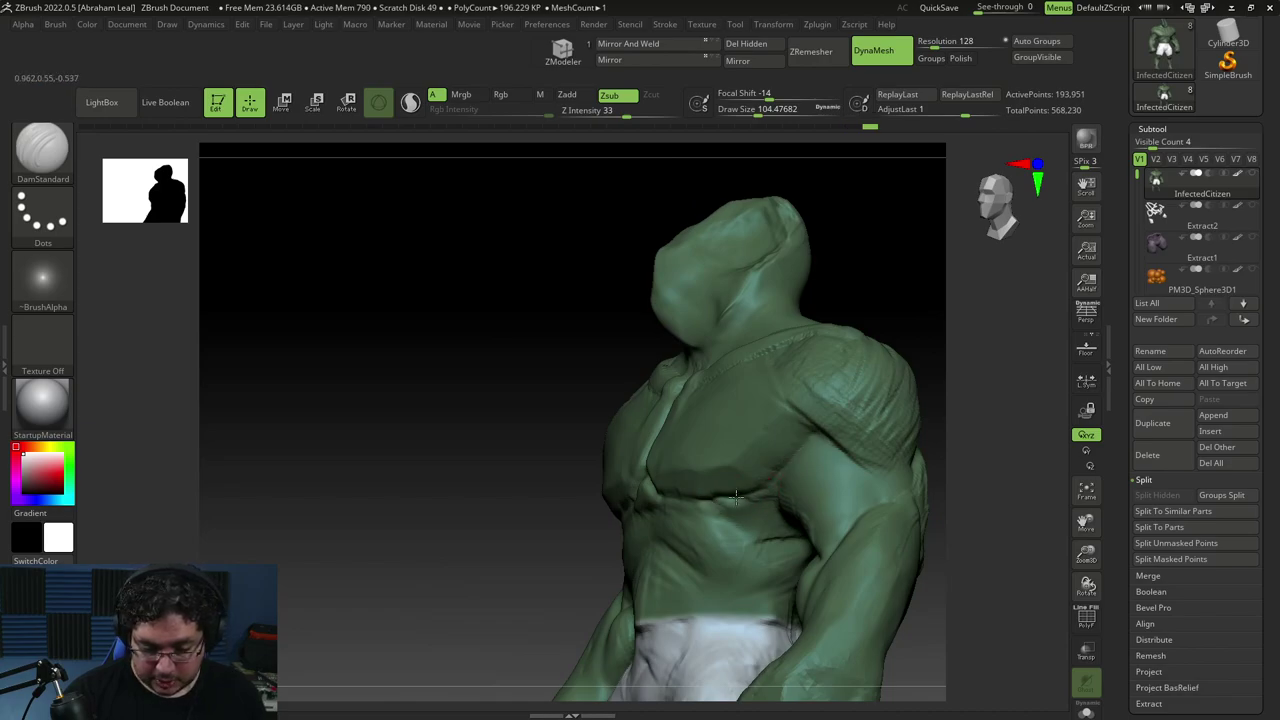
Build up the base of the sternum between the lower pectorals with ClayBuildup at a draw size of about 108
mouse_move(814, 431)
left_mouse_down("shift")
mouse_move(929, 349)
mouse_move(888, 437)
mouse_move(880, 503)
left_mouse_up("shift")
mouse_move(887, 449)
left_mouse_down("alt")
mouse_move(897, 467)
mouse_move(691, 453)
left_mouse_up("alt")
key("b")
key("c")
key("b")
key("space")
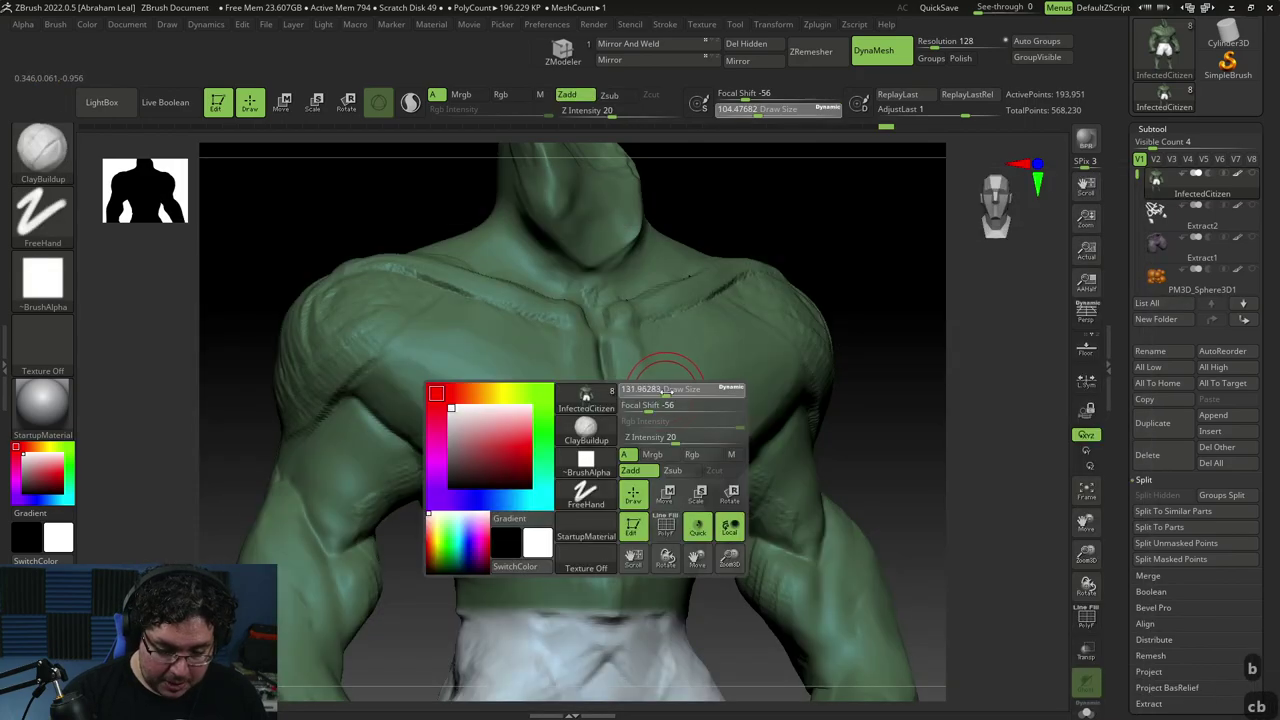
key("space")
left_click_drag(596, 448, 603, 449)
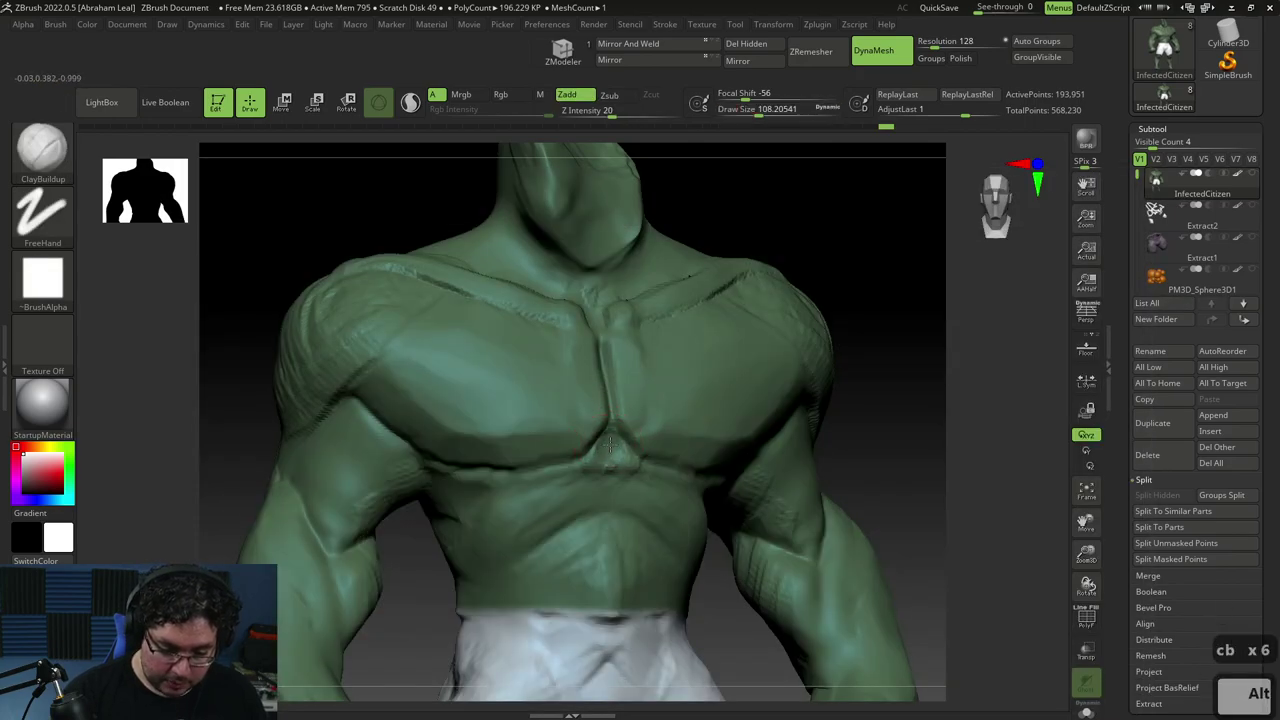
Shape the rib cage arch below the pectorals with added and carved clay strokes at a draw size of about 128
mouse_move(890, 303)
left_mouse_down()
mouse_move(620, 478)
mouse_move(643, 467)
mouse_move(664, 484)
mouse_move(658, 497)
left_mouse_up()
left_click_drag(890, 380, 714, 414)
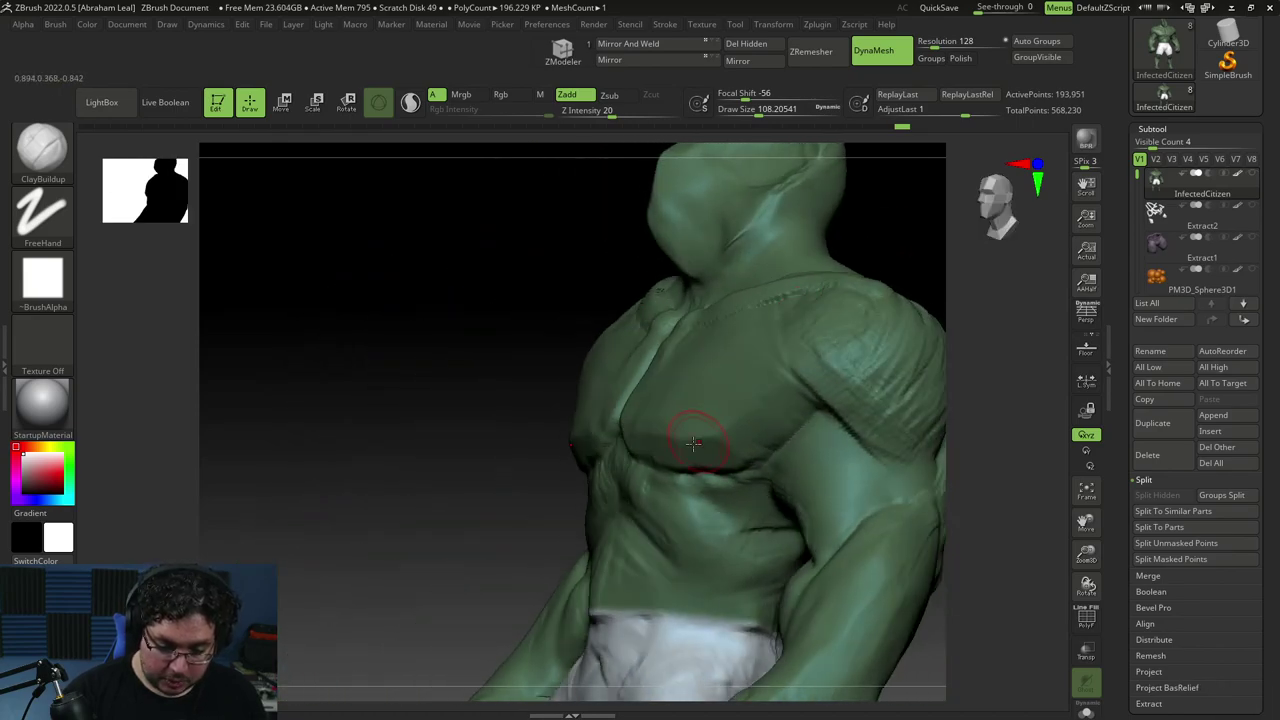
key("space")
left_click_drag(648, 489, 657, 488)
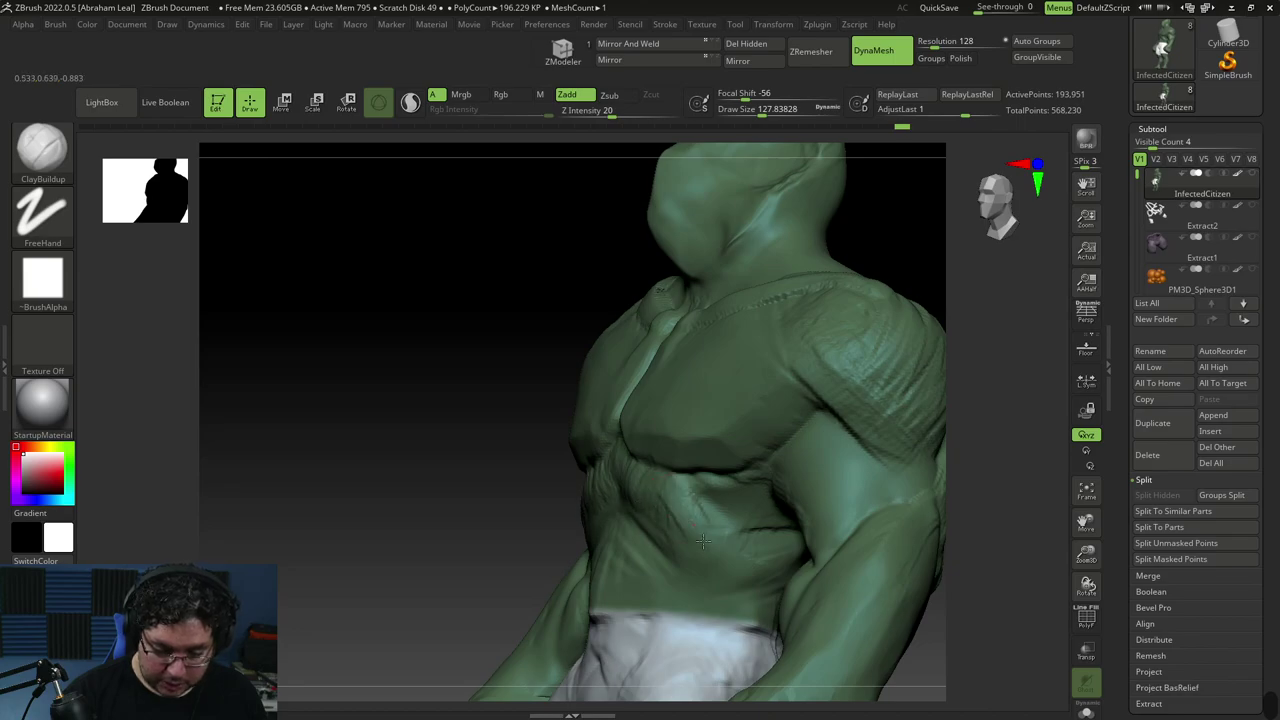
left_click_drag(678, 500, 681, 556, "alt")
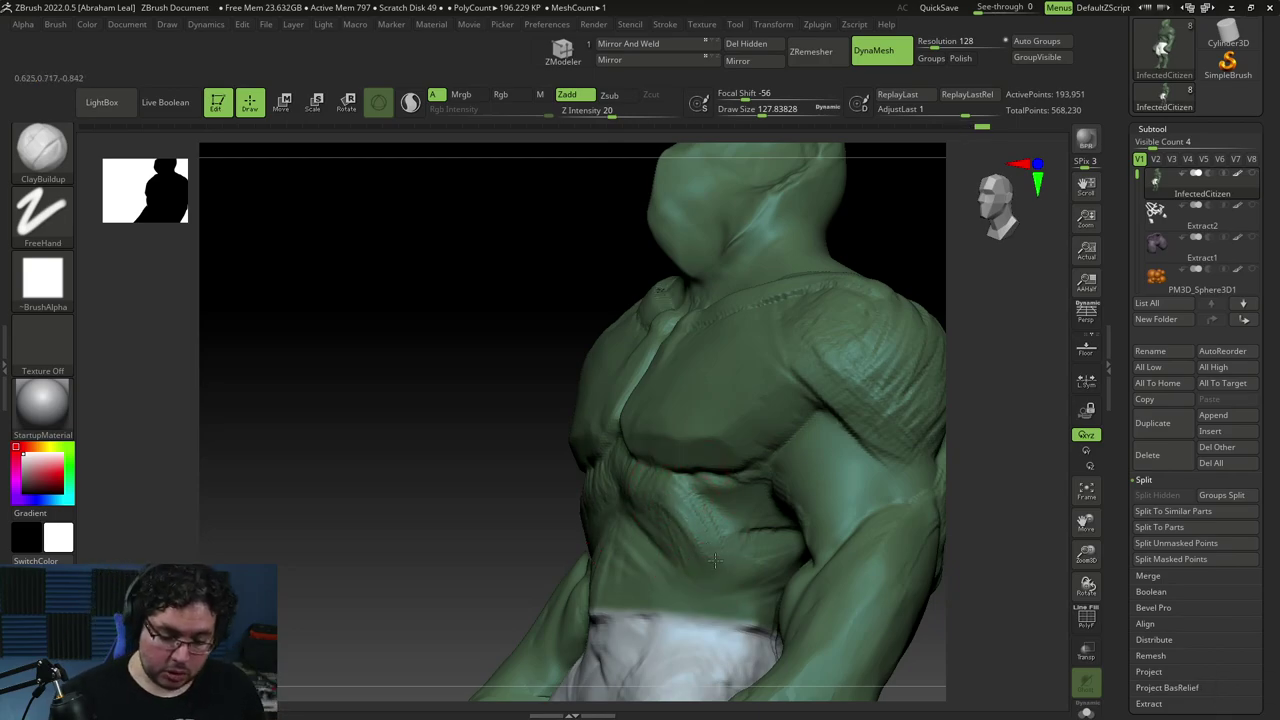
left_click_drag(720, 572, 695, 558, "alt")
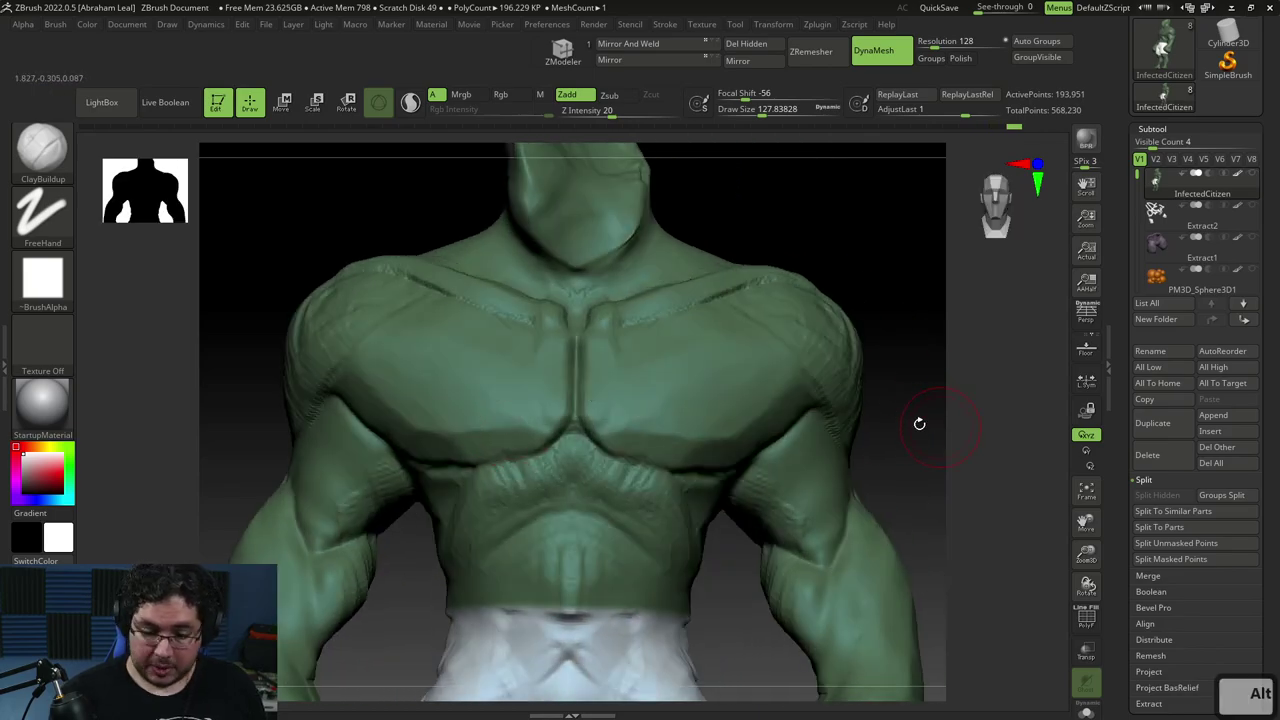
Refine the rib arch and upper flank from the opposite three-quarter angle and check the full figure's front
left_click_drag(888, 410, 763, 440)
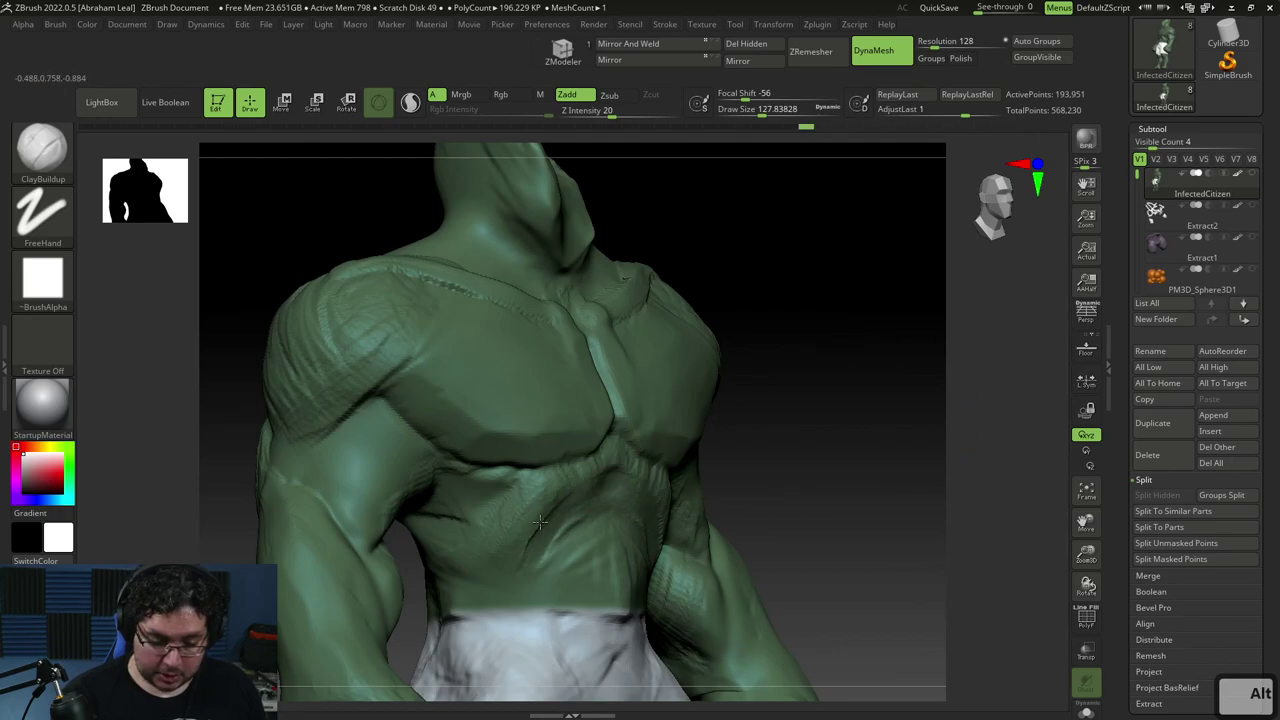
left_click_drag(789, 377, 642, 458)
left_click_drag(866, 200, 892, 188)
left_click_drag(906, 335, 878, 341, "shift")
mouse_move(880, 400)
left_mouse_down()
mouse_move(871, 409)
mouse_move(880, 382)
left_mouse_up()
left_click_drag(880, 382, 887, 392, "shift")
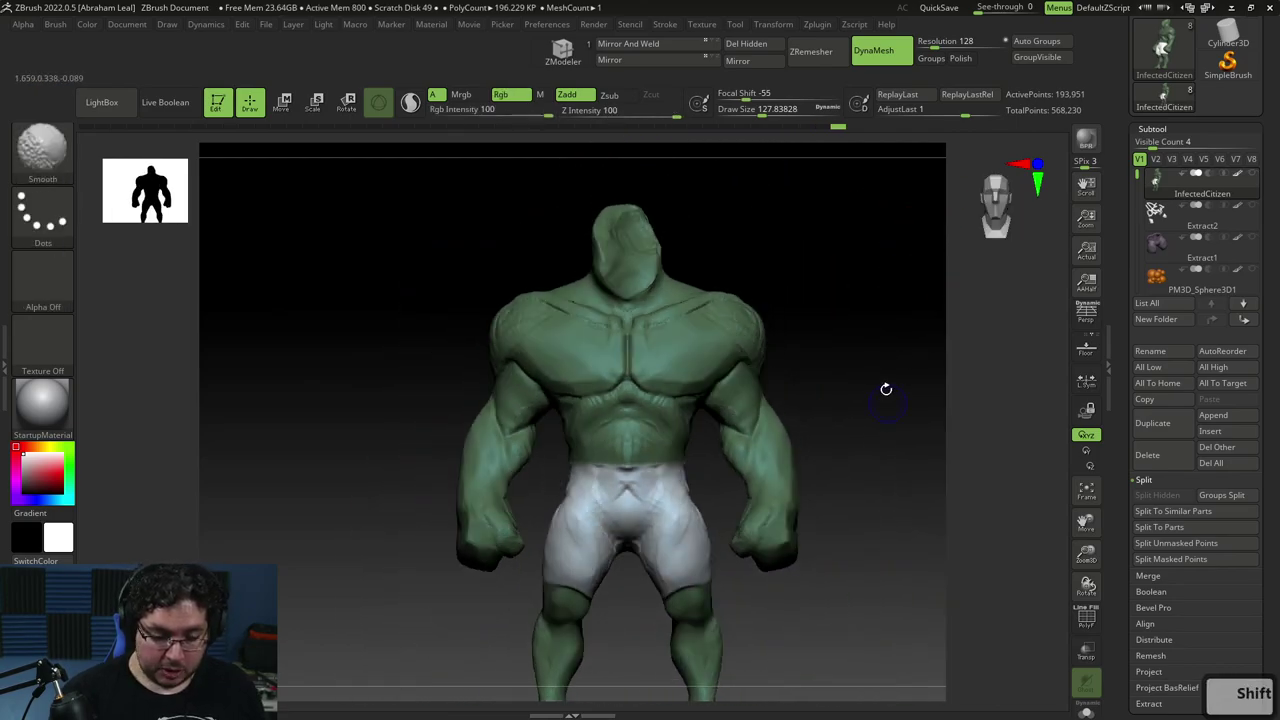
Switch the selection brush to SelectLasso and hide both arms below the shoulders to expose the flanks
left_click(42, 148, "ctrl+shift")
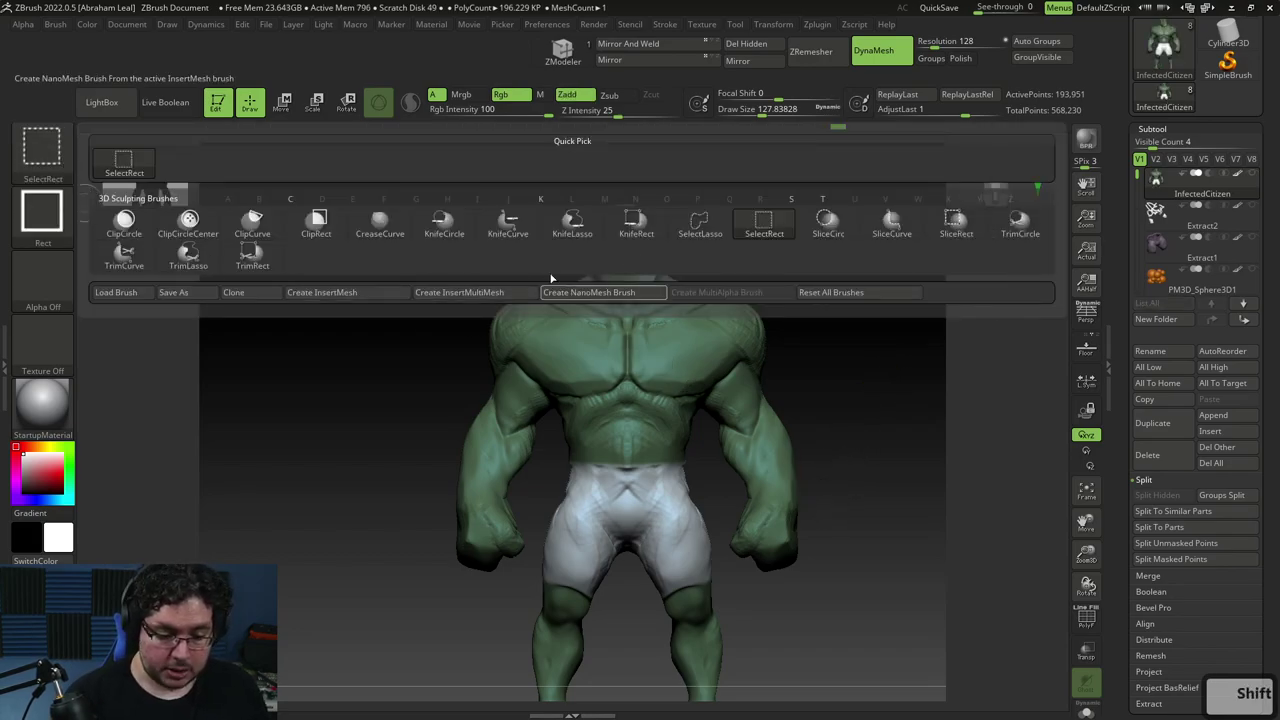
left_click(692, 228)
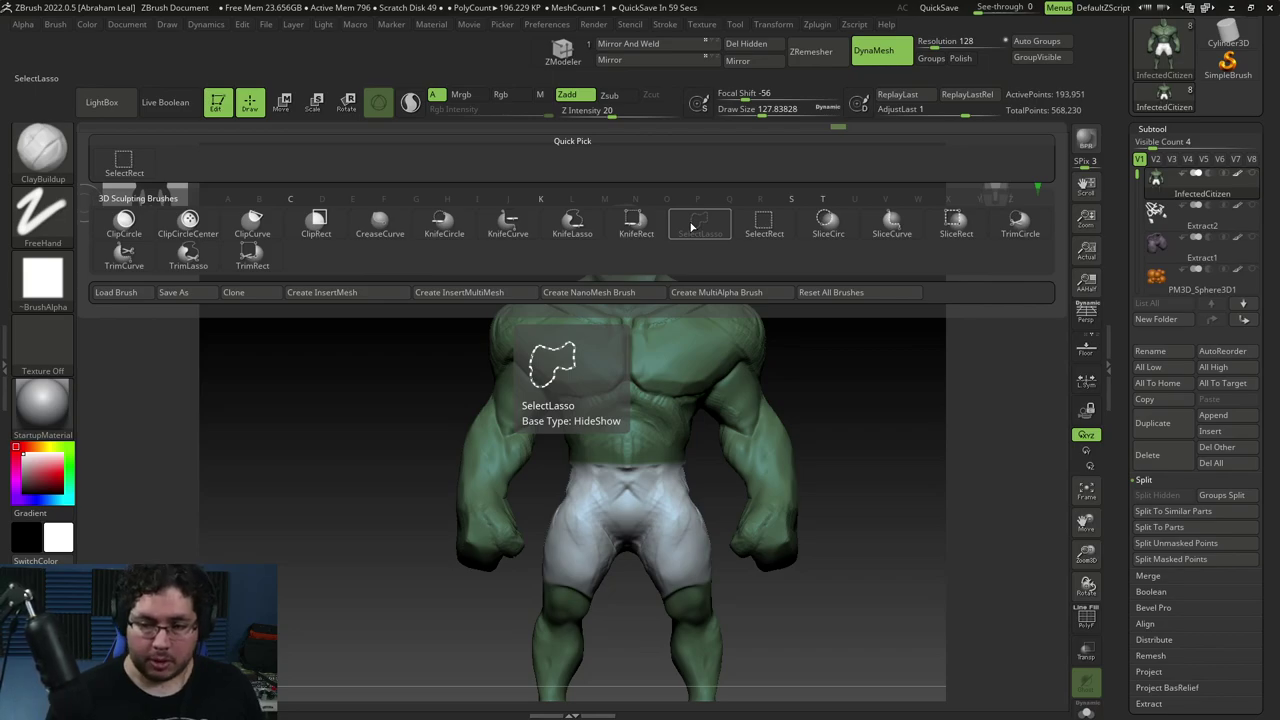
key("ctrl+shift")
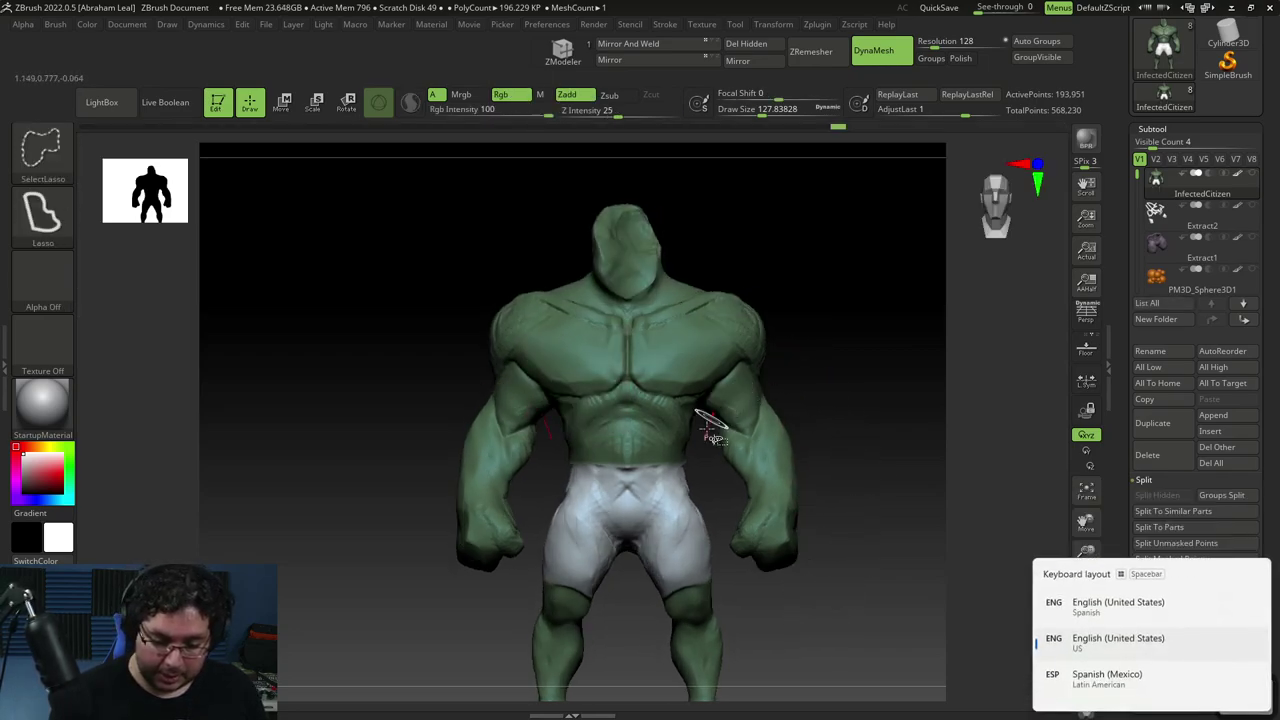
mouse_move(840, 615)
left_mouse_down("ctrl+shift")
mouse_move(745, 370)
mouse_move(752, 612)
left_mouse_up("ctrl+shift")
Build up the flank below the armpit with ClayBuildup strokes at a draw size of about 149
mouse_move(842, 564)
left_mouse_down("alt")
mouse_move(874, 562)
mouse_move(677, 491)
left_mouse_up("alt")
key("b")
key("c")
key("b")
mouse_move(739, 410)
left_mouse_down()
mouse_move(743, 320)
mouse_move(560, 435)
mouse_move(586, 445)
mouse_move(563, 457)
left_mouse_up()
mouse_move(734, 320)
left_mouse_down()
mouse_move(626, 406)
mouse_move(560, 437)
mouse_move(495, 405)
mouse_move(470, 345)
mouse_move(471, 305)
mouse_move(475, 400)
mouse_move(535, 440)
mouse_move(626, 422)
mouse_move(794, 429)
mouse_move(851, 517)
mouse_move(896, 490)
mouse_move(900, 515)
mouse_move(600, 488)
left_mouse_up()
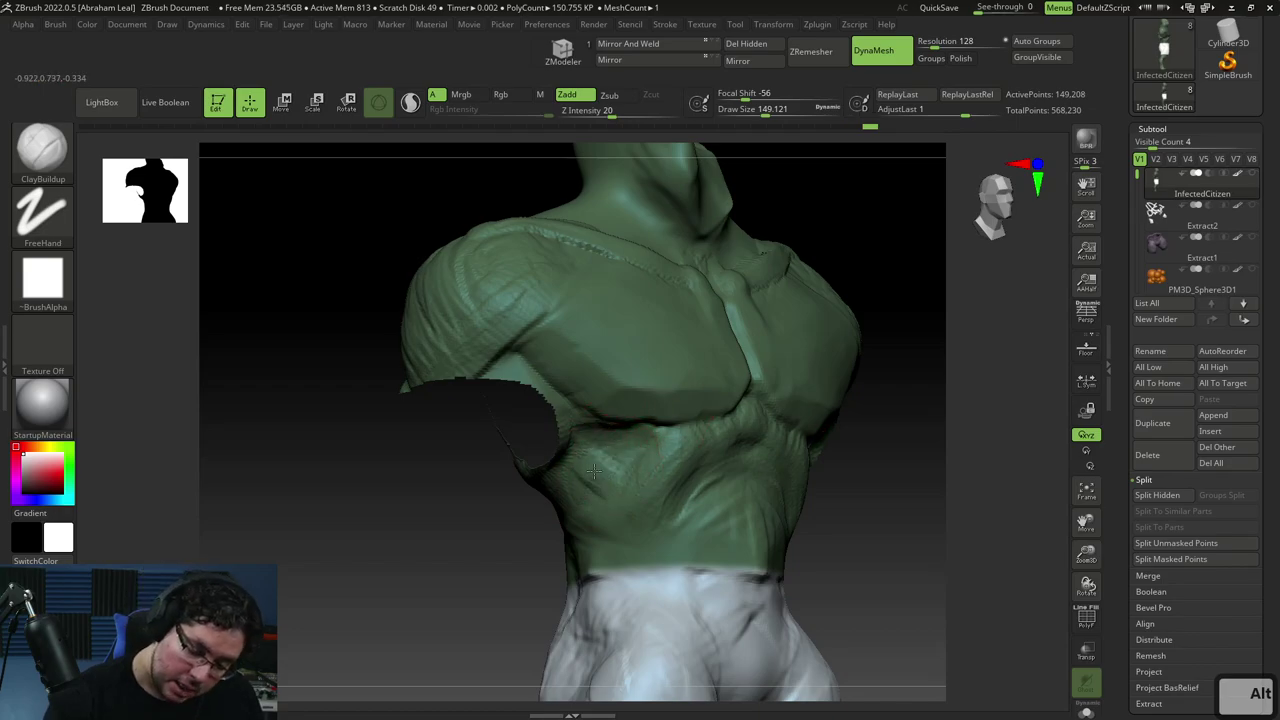
Define the serratus bands beside the outer pectoral with finer clay strokes at a draw size of about 87
key("space")
mouse_move(592, 419)
left_mouse_down()
mouse_move(579, 419)
mouse_move(598, 414)
mouse_move(630, 445)
left_mouse_up()
key("space")
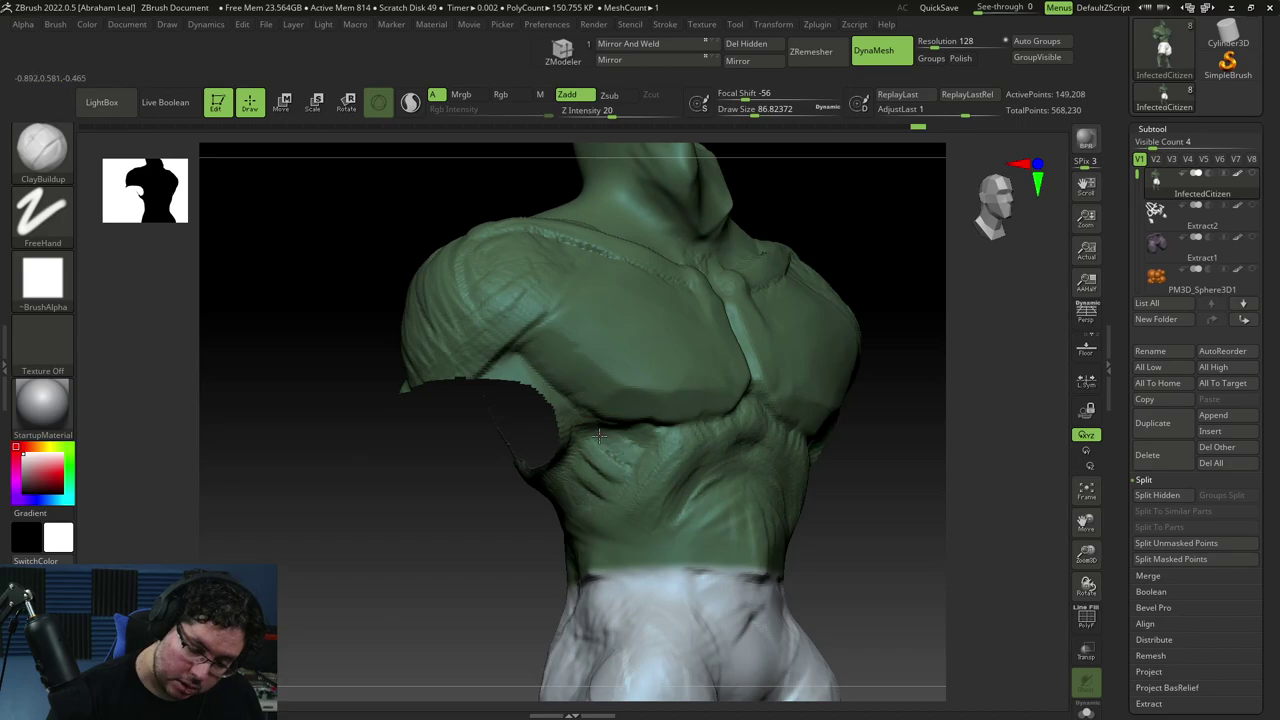
Smooth the rib cage at a draw size of about 149 and refine the flank muscles with clay at about 108
mouse_move(886, 535)
left_mouse_down()
mouse_move(860, 549)
mouse_move(894, 509)
mouse_move(857, 543)
mouse_move(882, 543)
left_mouse_up()
key("shift")
left_click_drag(880, 543, 874, 509, "alt")
key("space")
left_click_drag(798, 568, 816, 568)
left_click_drag(659, 487, 664, 443, "shift")
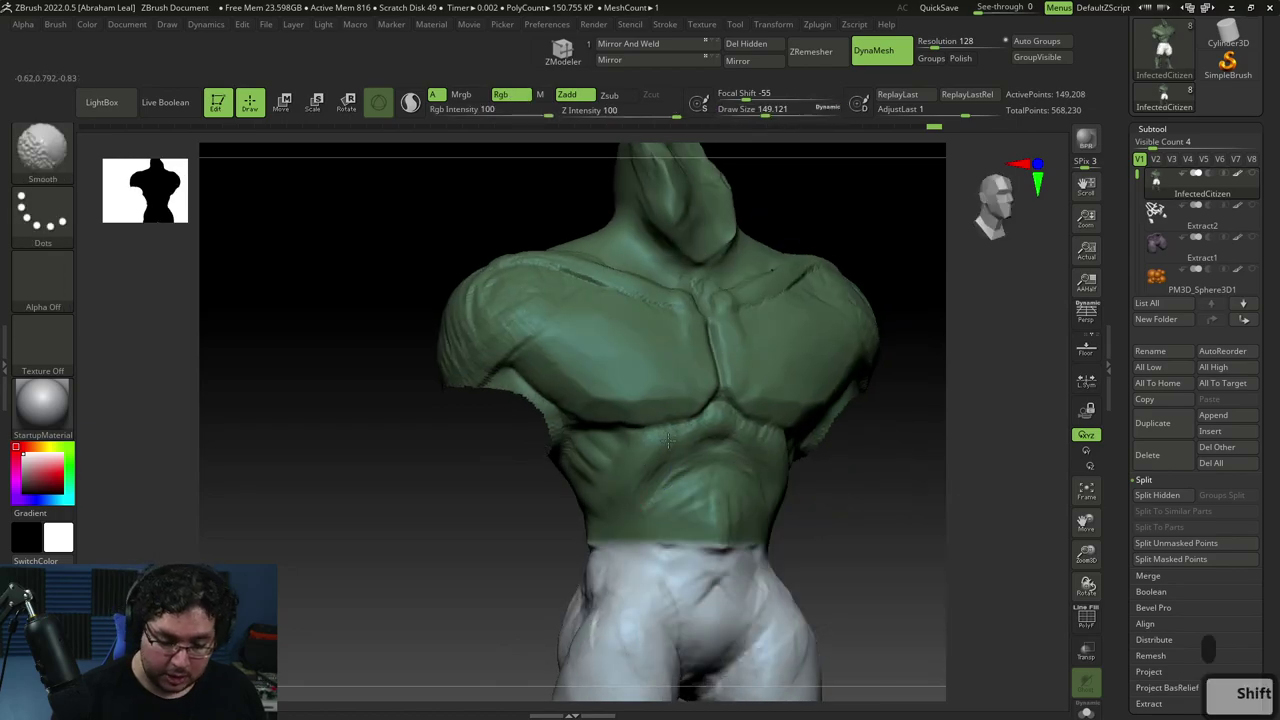
left_click_drag(843, 537, 620, 505)
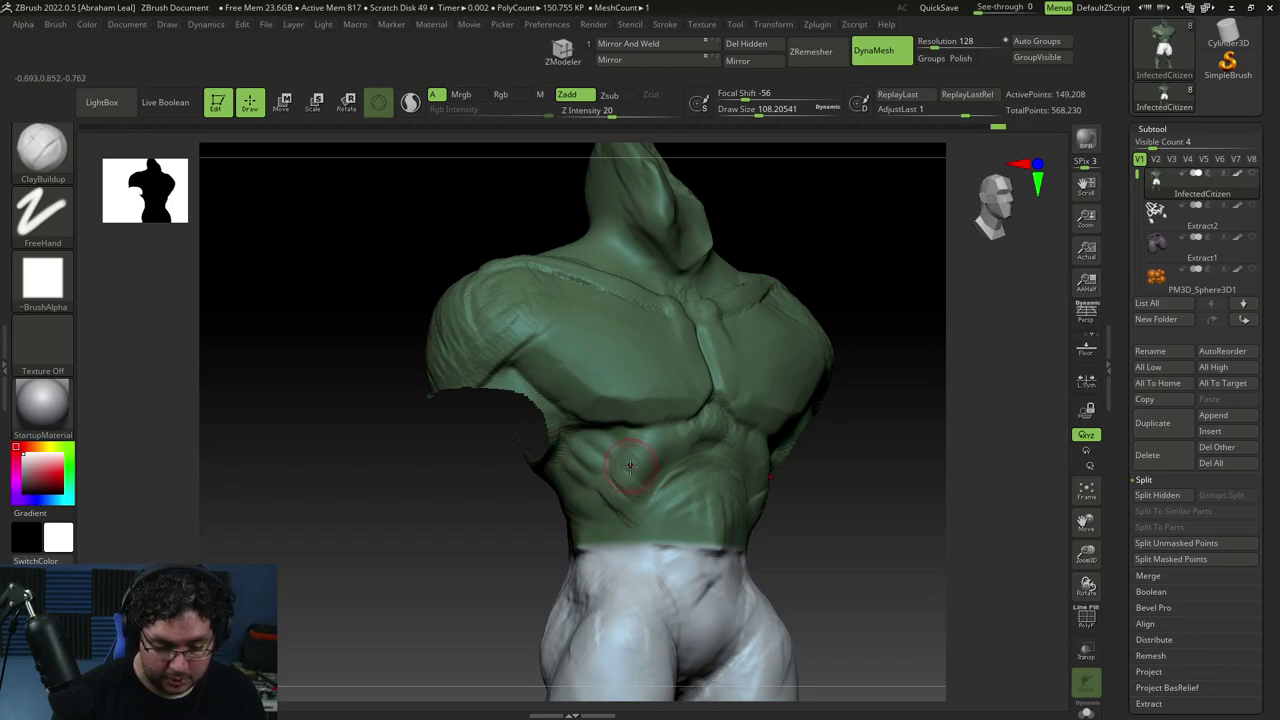
left_click_drag(819, 538, 865, 510, "shift")
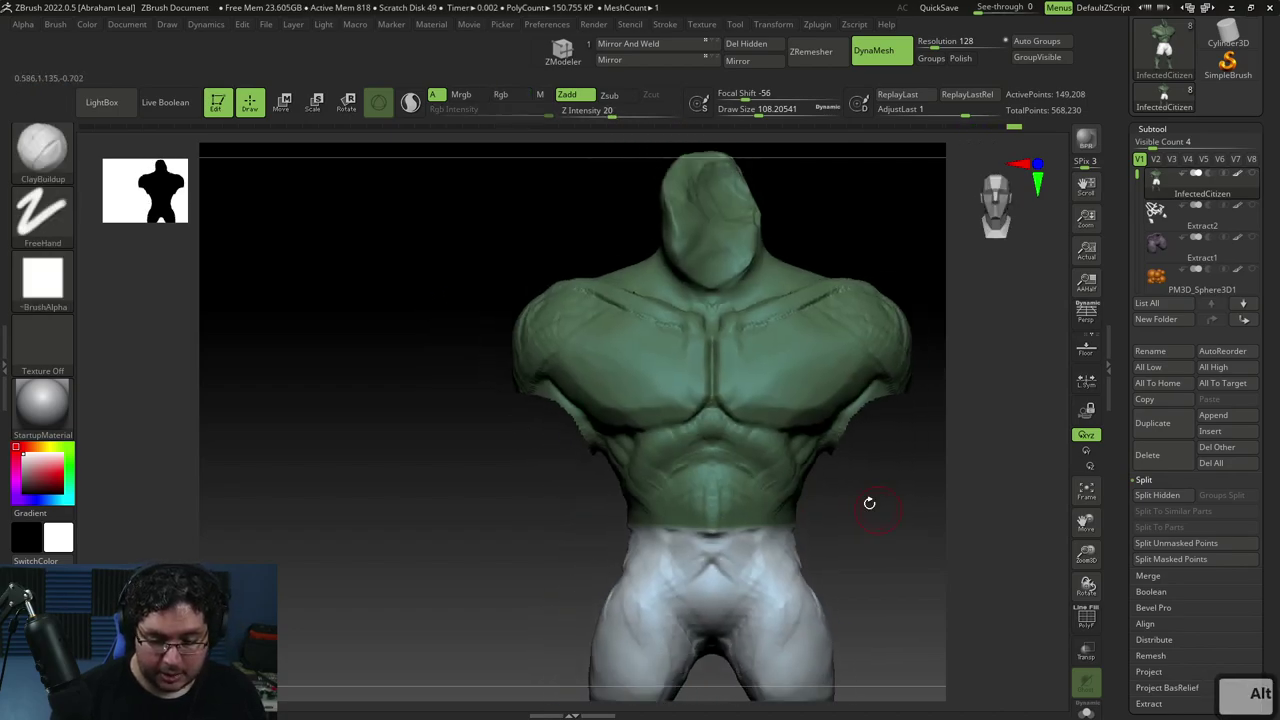
Flatten the serratus and rib cage planes with TrimDynamic at a draw size of about 132
key("b")
key("t")
key("d")
key("f")
key("space")
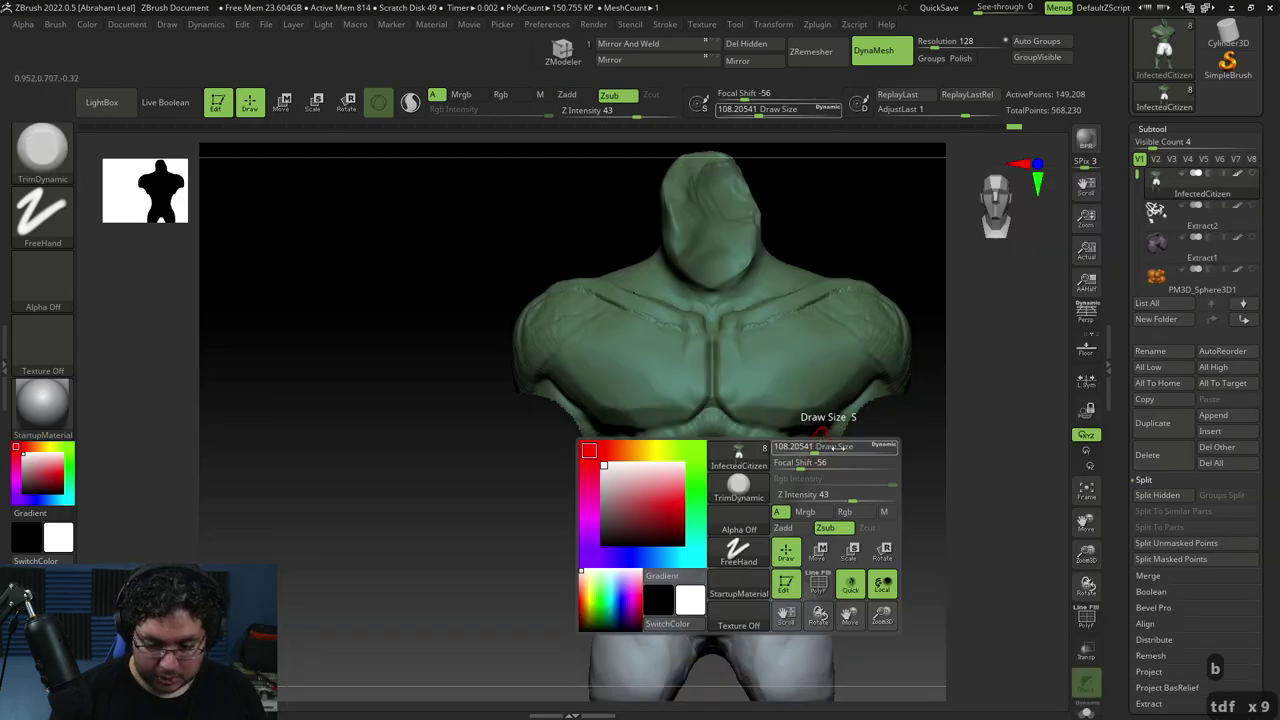
right_click_drag(843, 441, 820, 450)
key("f")
left_click_drag(820, 432, 823, 433)
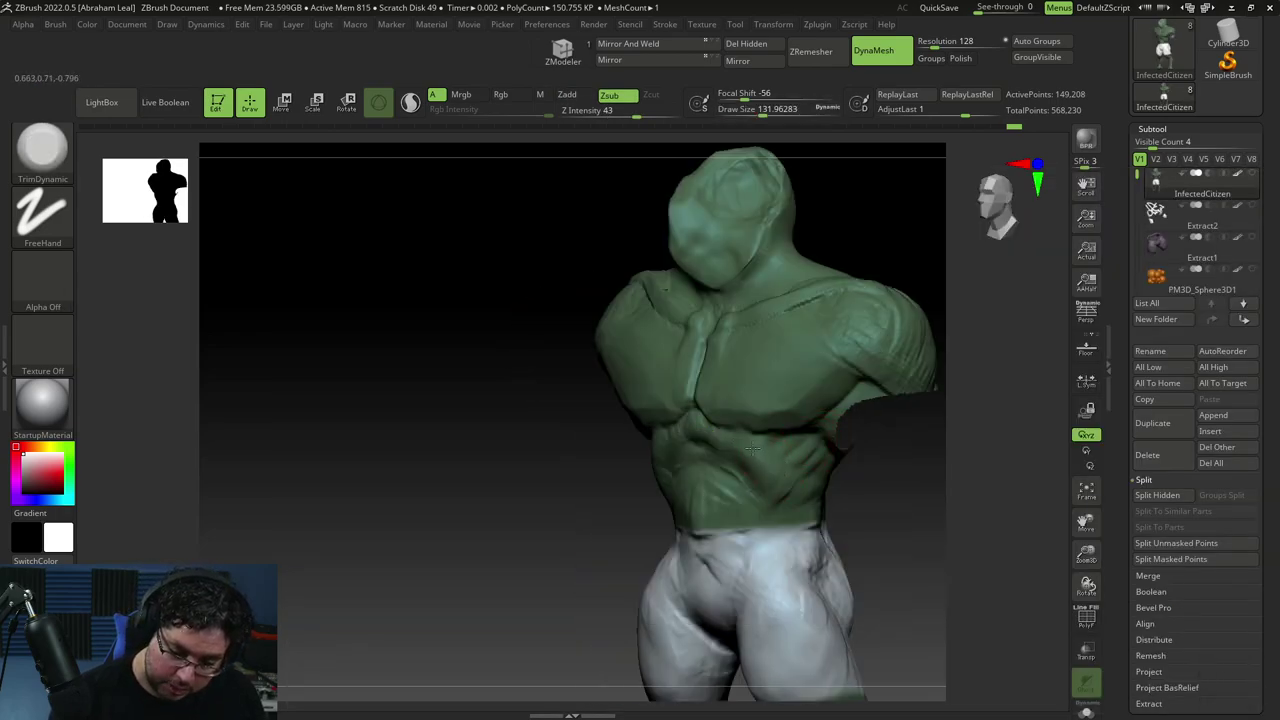
Trim and smooth the rib arch and upper abdomen from both three-quarter angles
right_click_drag(766, 470, 705, 440)
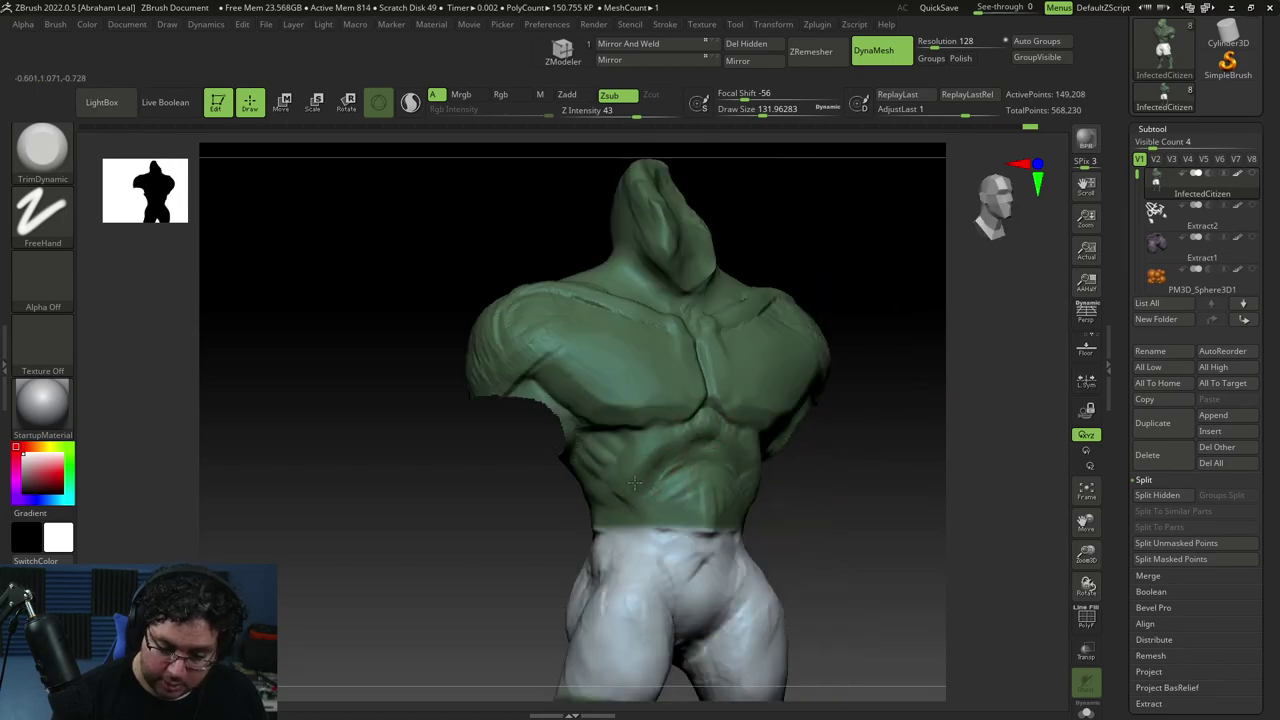
left_click_drag(688, 442, 708, 437)
right_click_drag(614, 488, 700, 420, "shift")
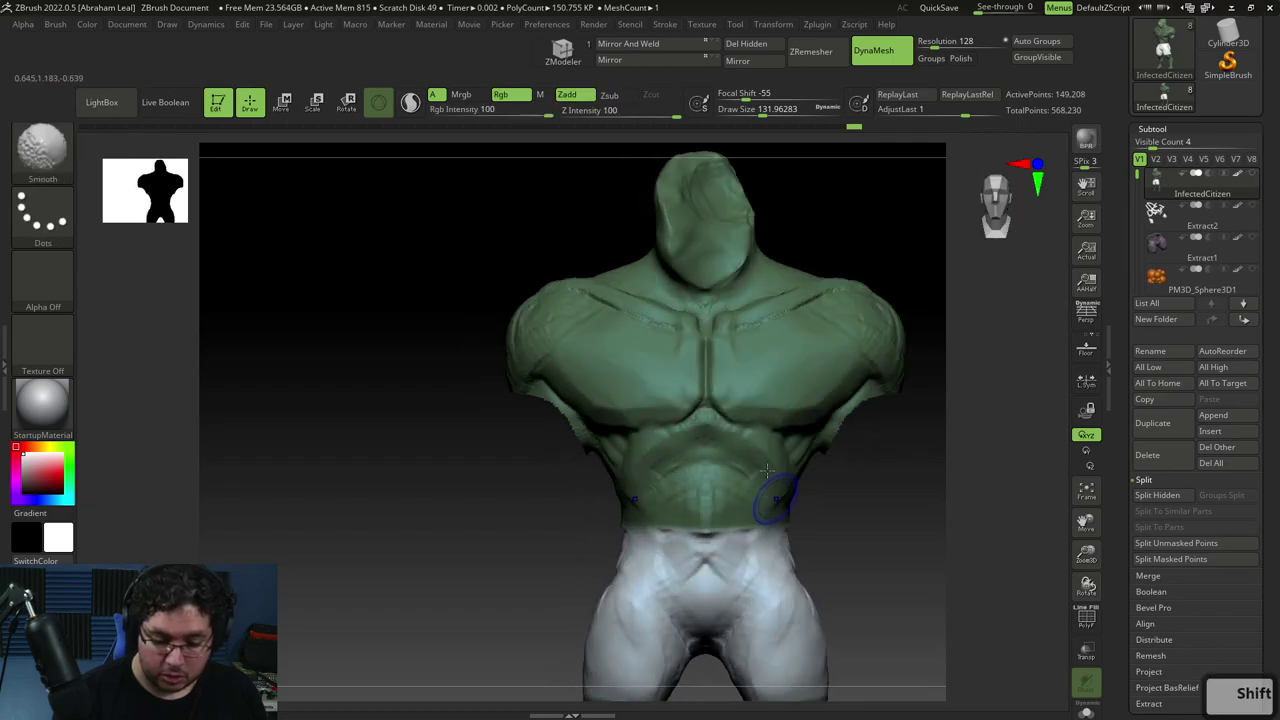
right_click_drag(807, 475, 752, 455)
left_click_drag(749, 437, 772, 448)
Carve the notch below the sternum with DamStandard at a draw size of about 97
mouse_move(835, 515)
right_mouse_down()
mouse_move(880, 534)
mouse_move(892, 520)
right_mouse_up()
right_click_drag(885, 505, 861, 546, "alt")
key("b")
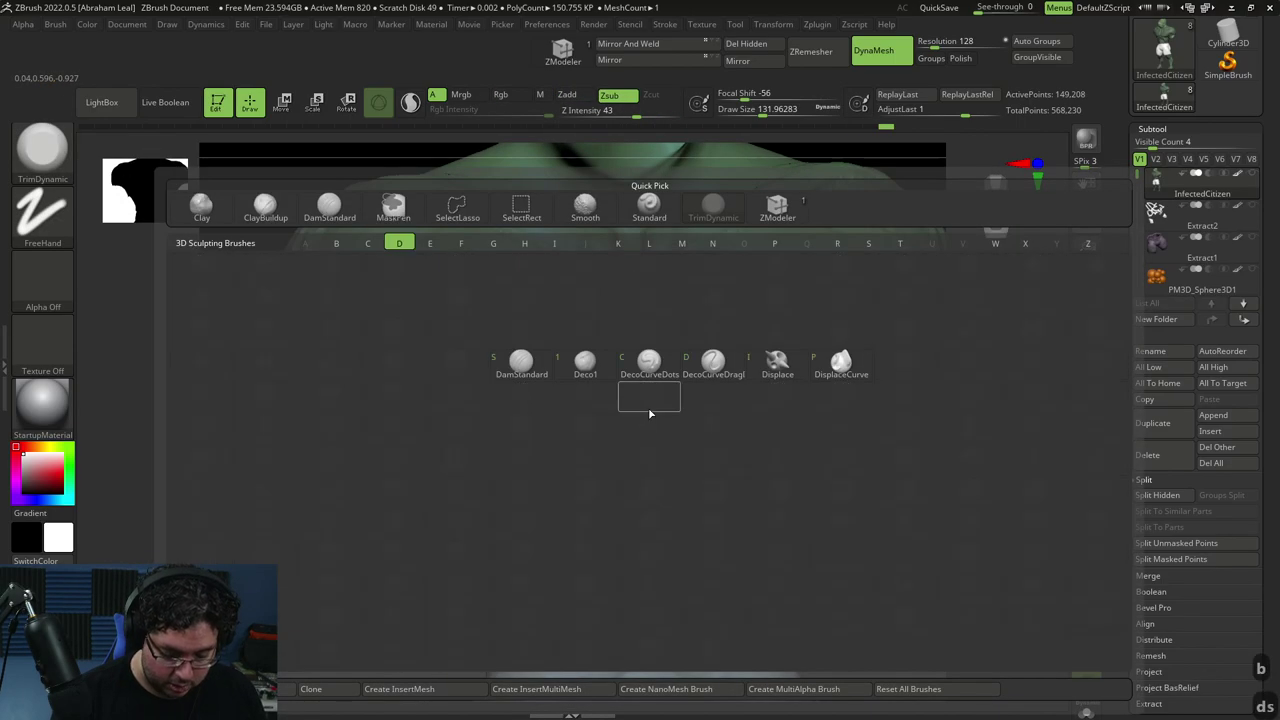
key("d")
key("s")
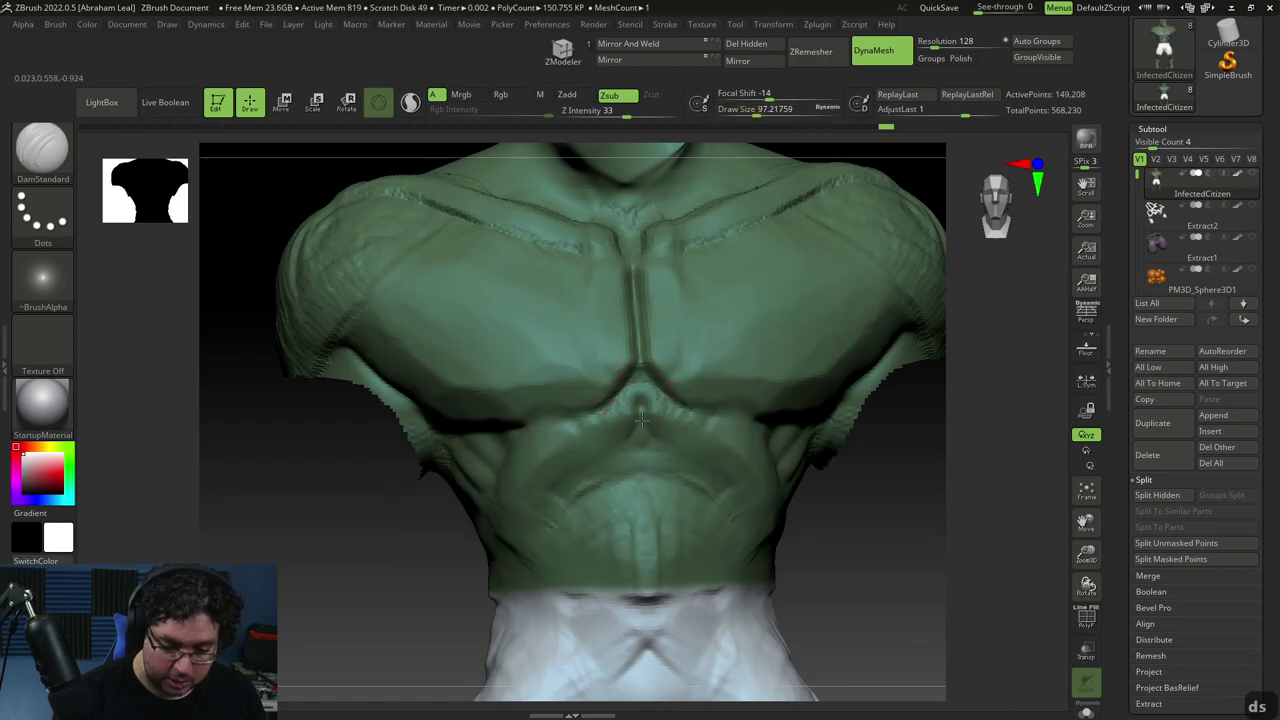
left_click_drag(646, 407, 640, 355)
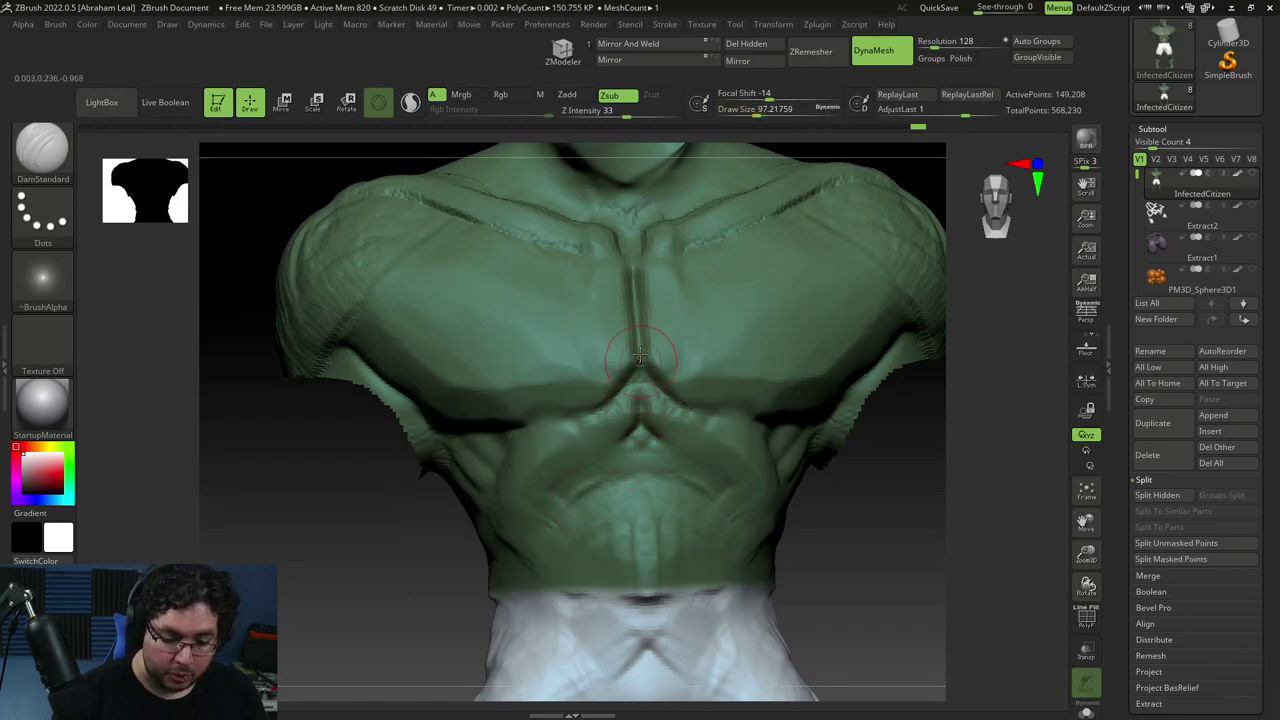
Reinforce the sternum base, inner pectoral corners and rib arch with ClayBuildup at a draw size of about 97
key("b")
key("c")
key("b")
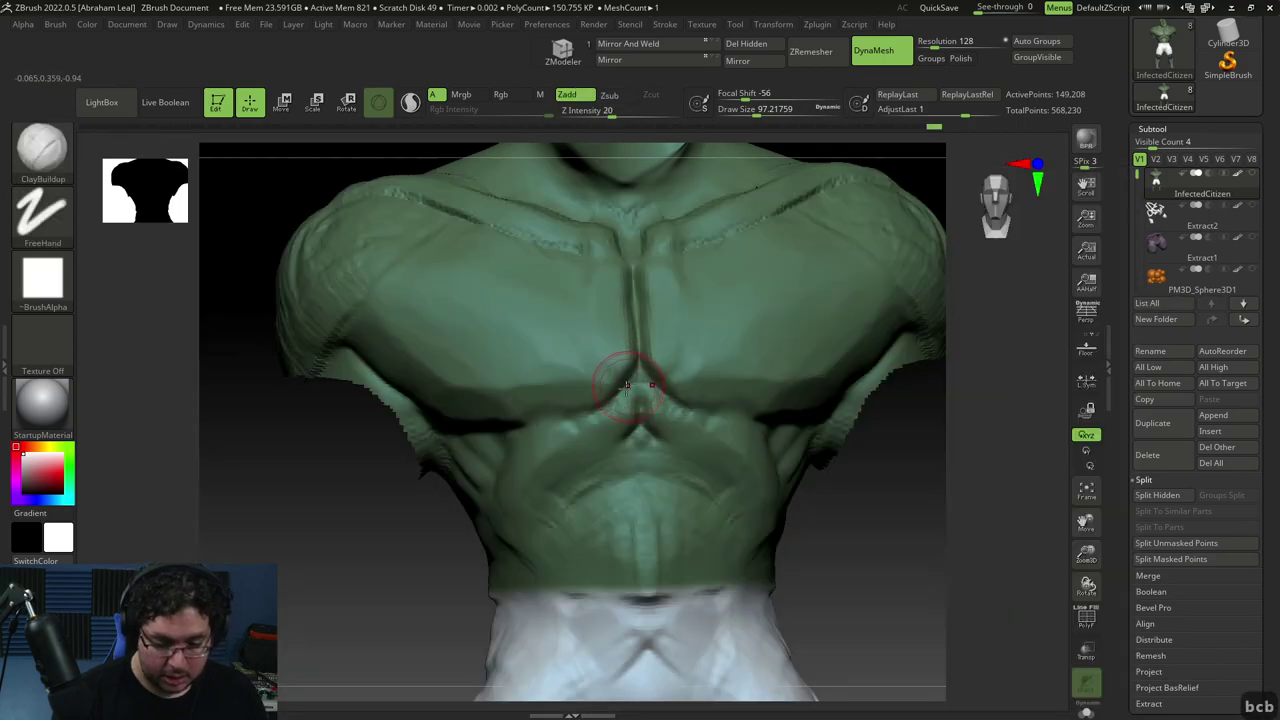
mouse_move(621, 388)
left_mouse_down()
mouse_move(625, 370)
mouse_move(580, 392)
left_mouse_up()
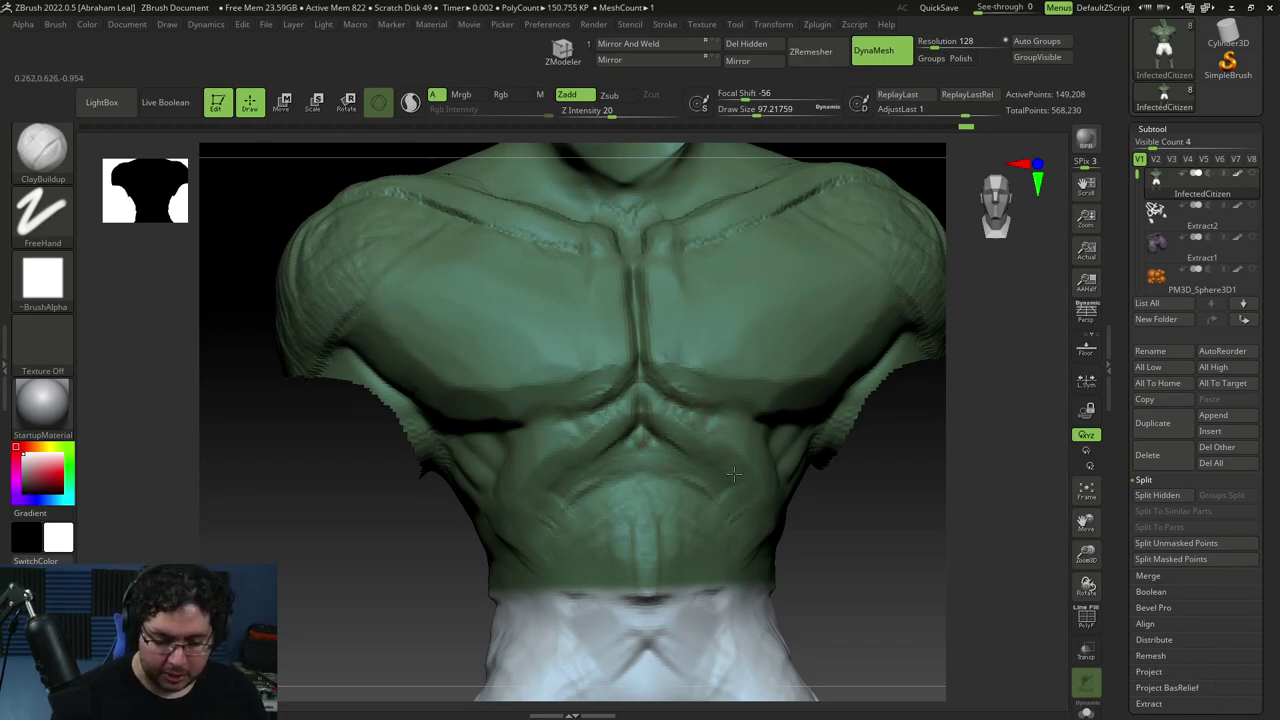
left_click_drag(860, 505, 766, 424)
key("alt")
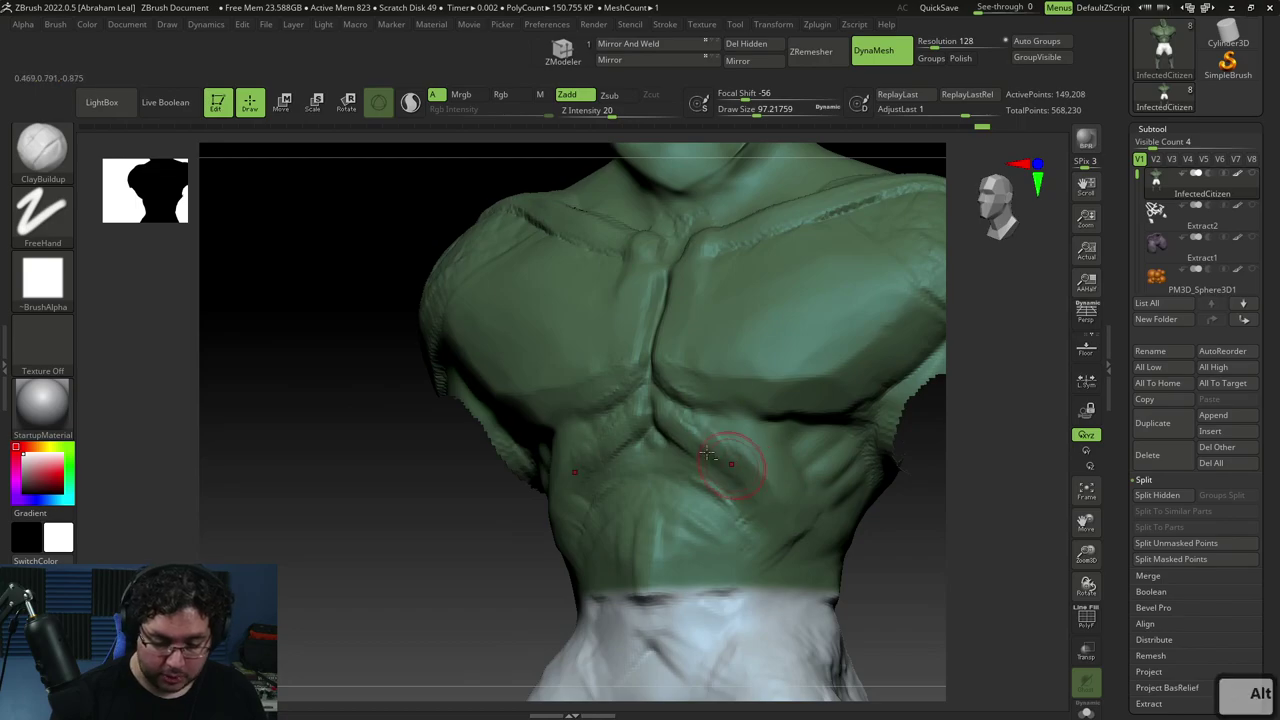
Carve the crease along the lower edge of the rib cage with DamStandard at a draw size of about 97
left_click_drag(852, 545, 790, 550)
key("b")
key("d")
key("s")
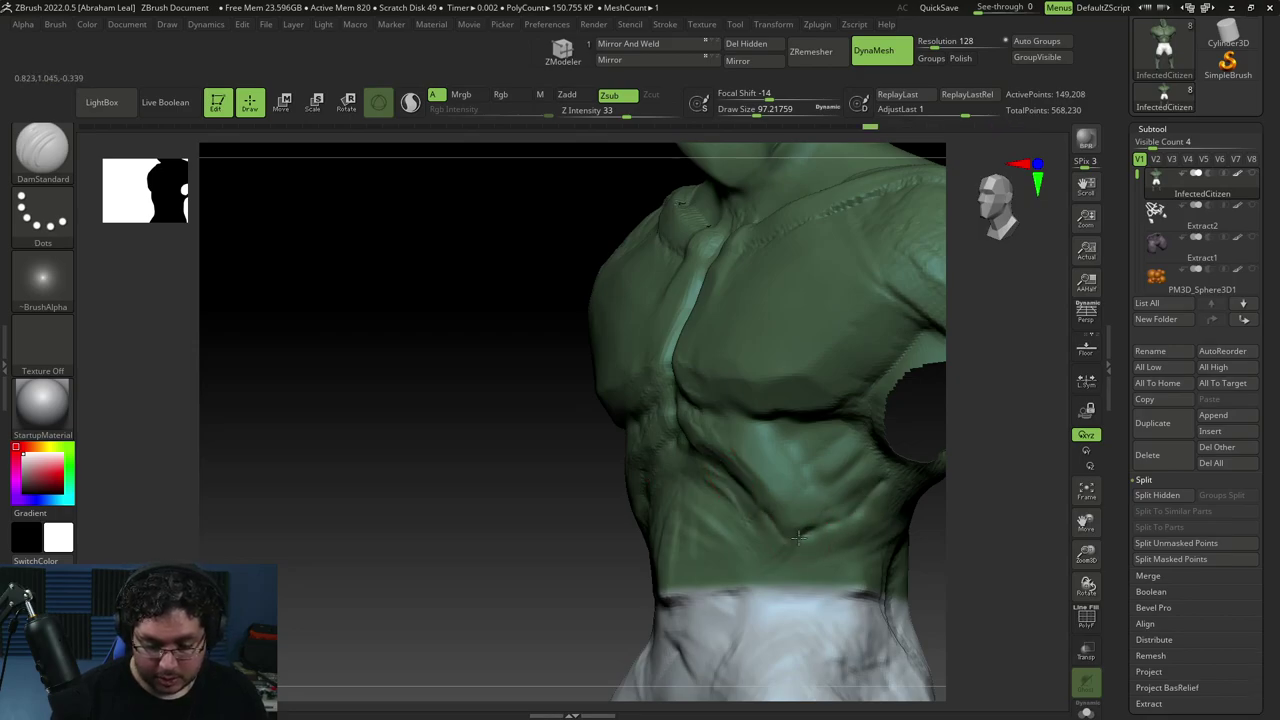
Build up the abdominal muscle blocks below the rib arch with ClayBuildup at a draw size of about 132
key("b")
key("c")
key("b")
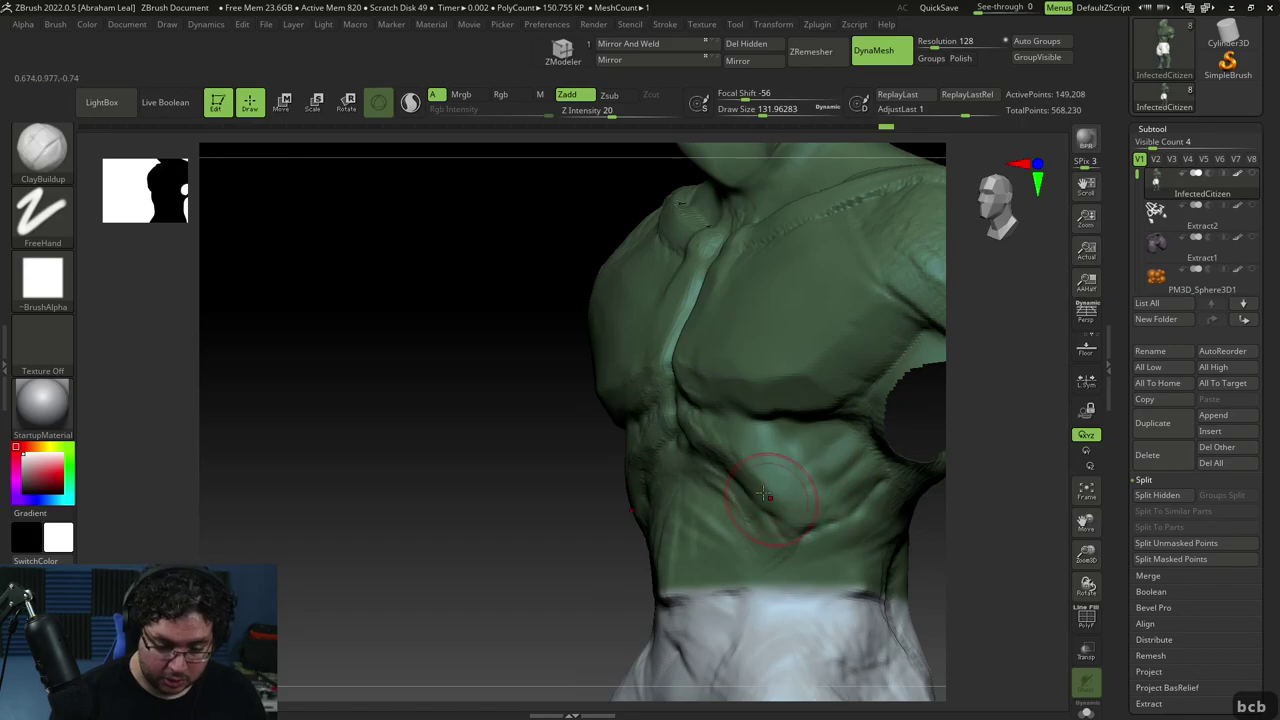
left_click_drag(574, 521, 895, 527)
mouse_move(673, 418)
left_mouse_down()
mouse_move(630, 437)
mouse_move(642, 460)
mouse_move(672, 470)
mouse_move(634, 461)
mouse_move(660, 440)
mouse_move(676, 453)
mouse_move(674, 500)
left_mouse_up()
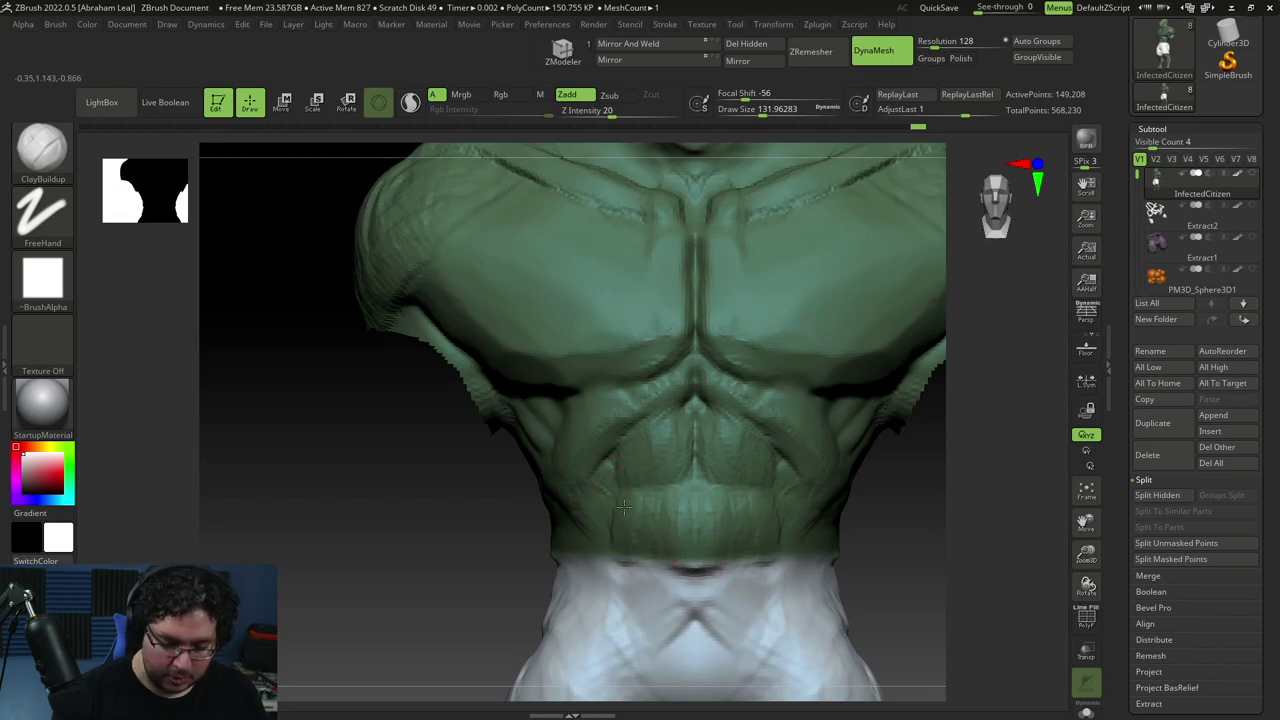
right_click_drag(757, 548, 814, 543)
left_click_drag(557, 559, 803, 435, "alt")
right_click_drag(699, 508, 711, 534)
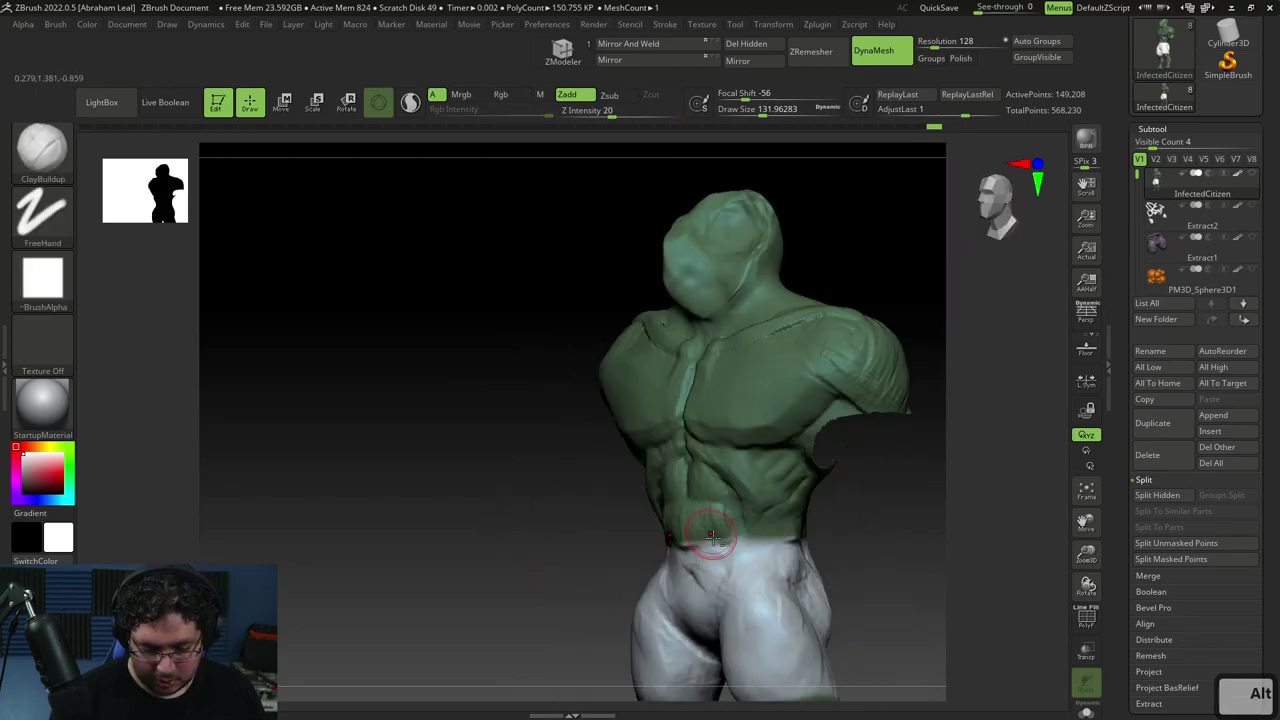
Add volume to the middle and lower abdominals with ClayBuildup at a draw size of about 163
left_click_drag(652, 535, 706, 537)
mouse_move(821, 509)
left_mouse_down("alt")
mouse_move(826, 531)
mouse_move(770, 512)
left_mouse_up("alt")
key("space")
left_click_drag(799, 474, 828, 565)
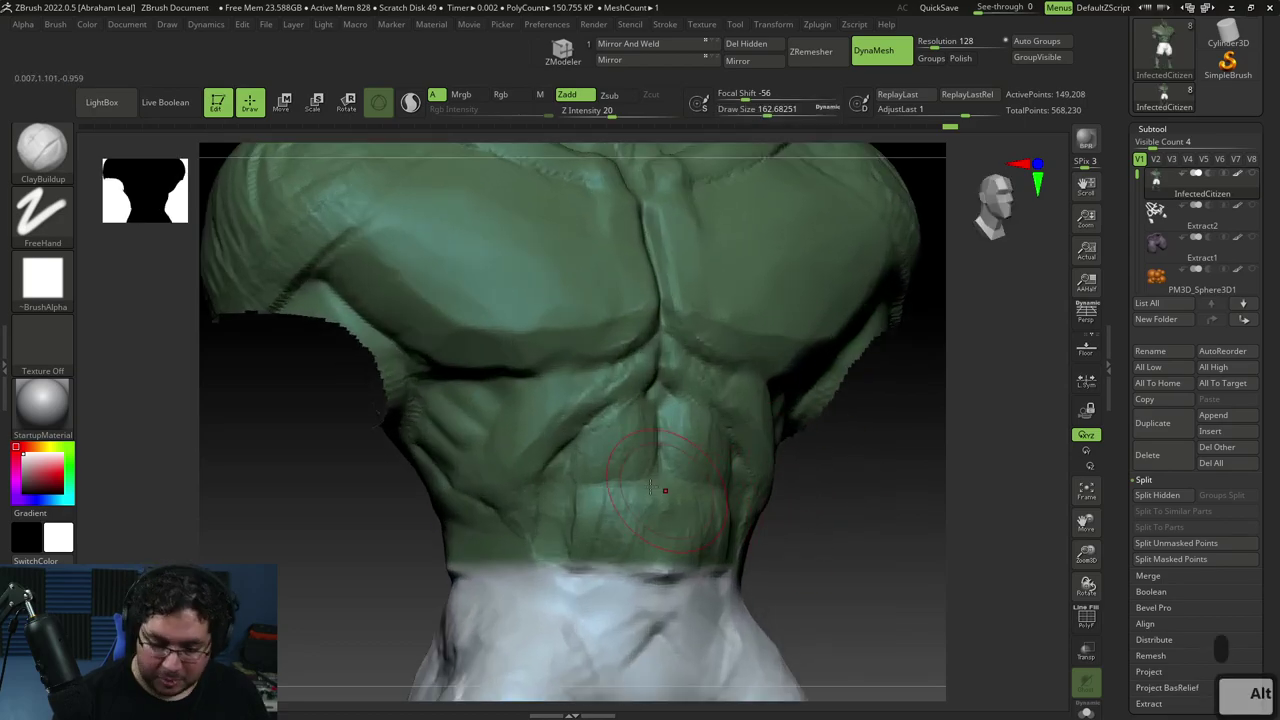
Carve the navel into the lower abdomen with DamStandard at a draw size of about 83
key("b")
key("d")
key("s")
key("space")
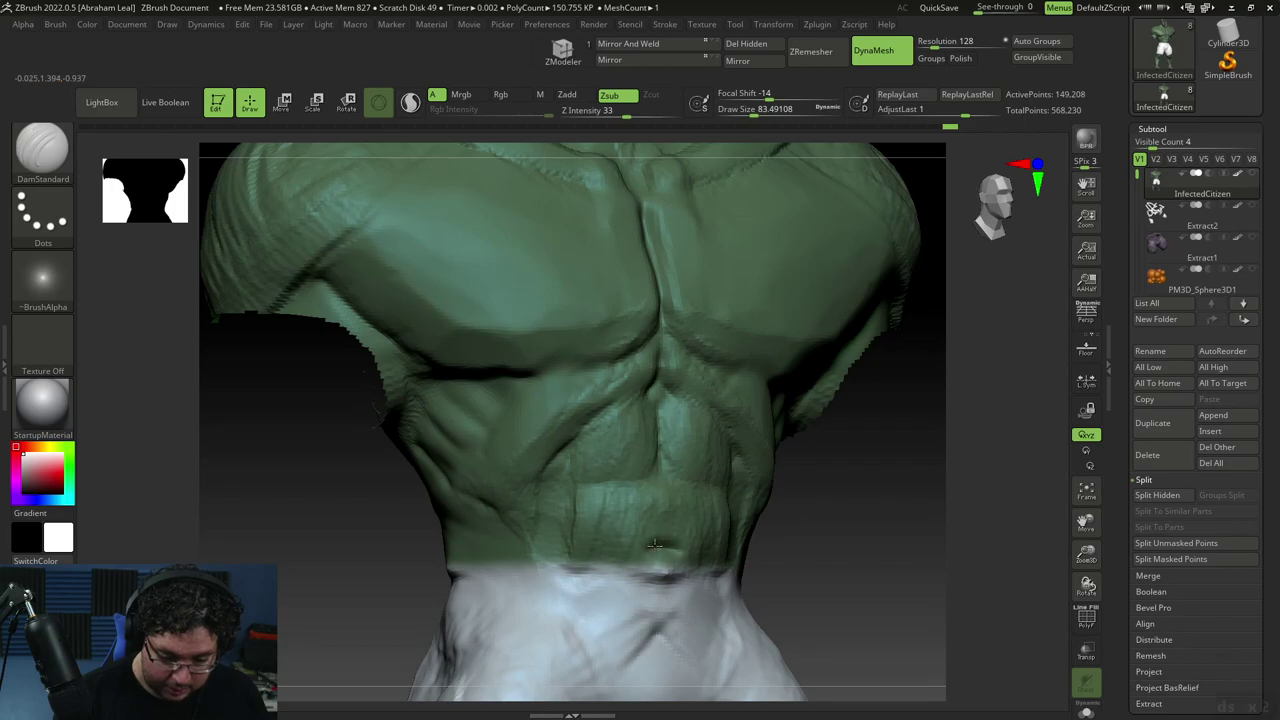
left_click_drag(804, 566, 780, 567)
key("space")
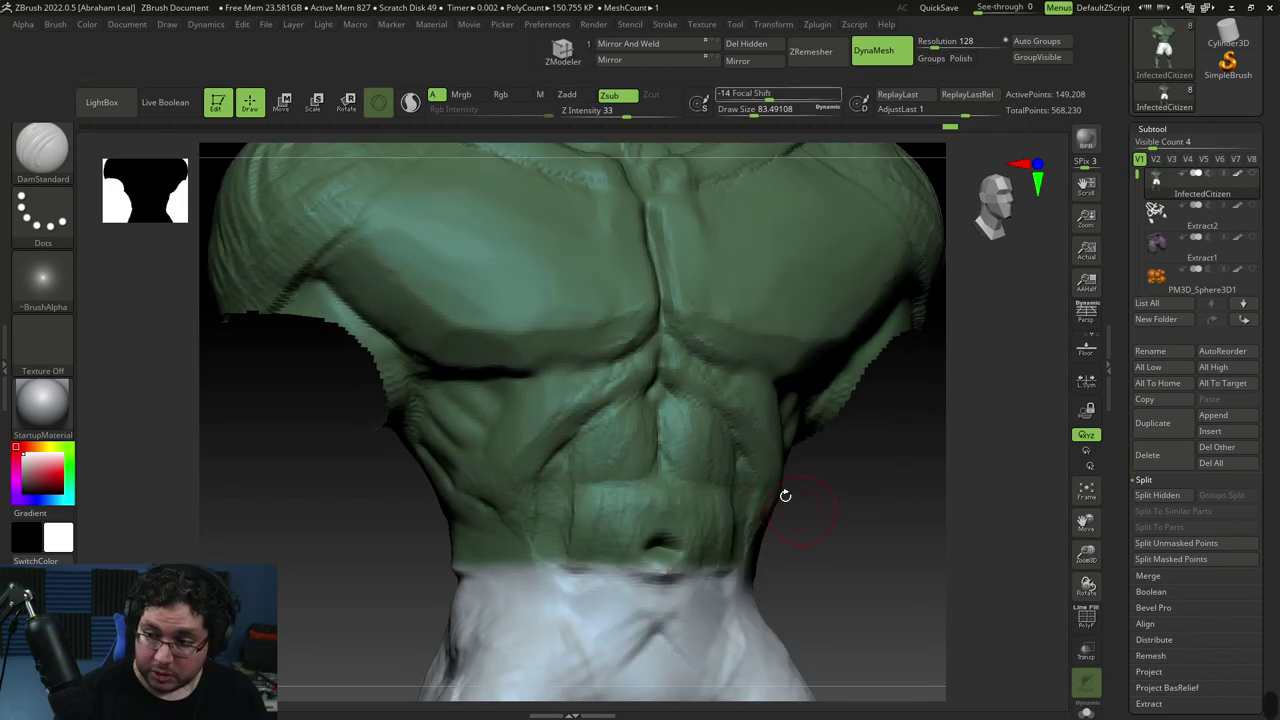
Shape the navel's rim with ClayBuildup at a draw size of about 83 and smooth the abdominal muscles
key("b")
key("c")
key("b")
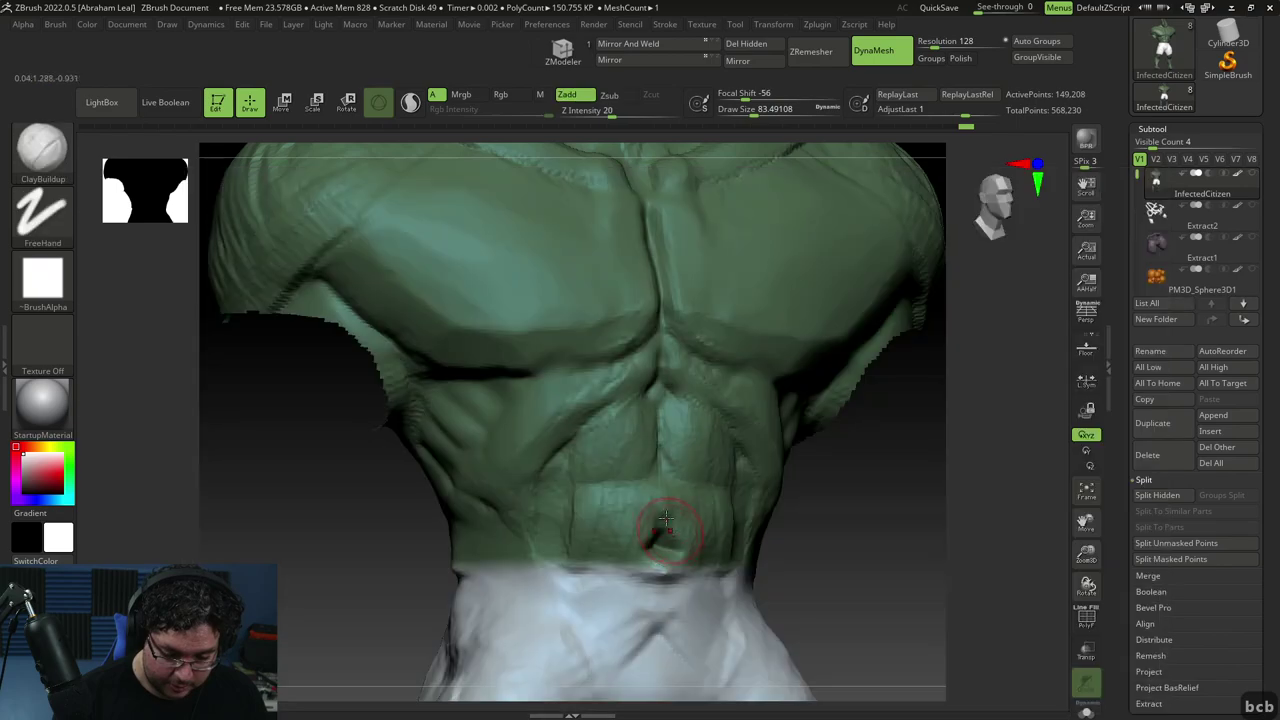
key("shift")
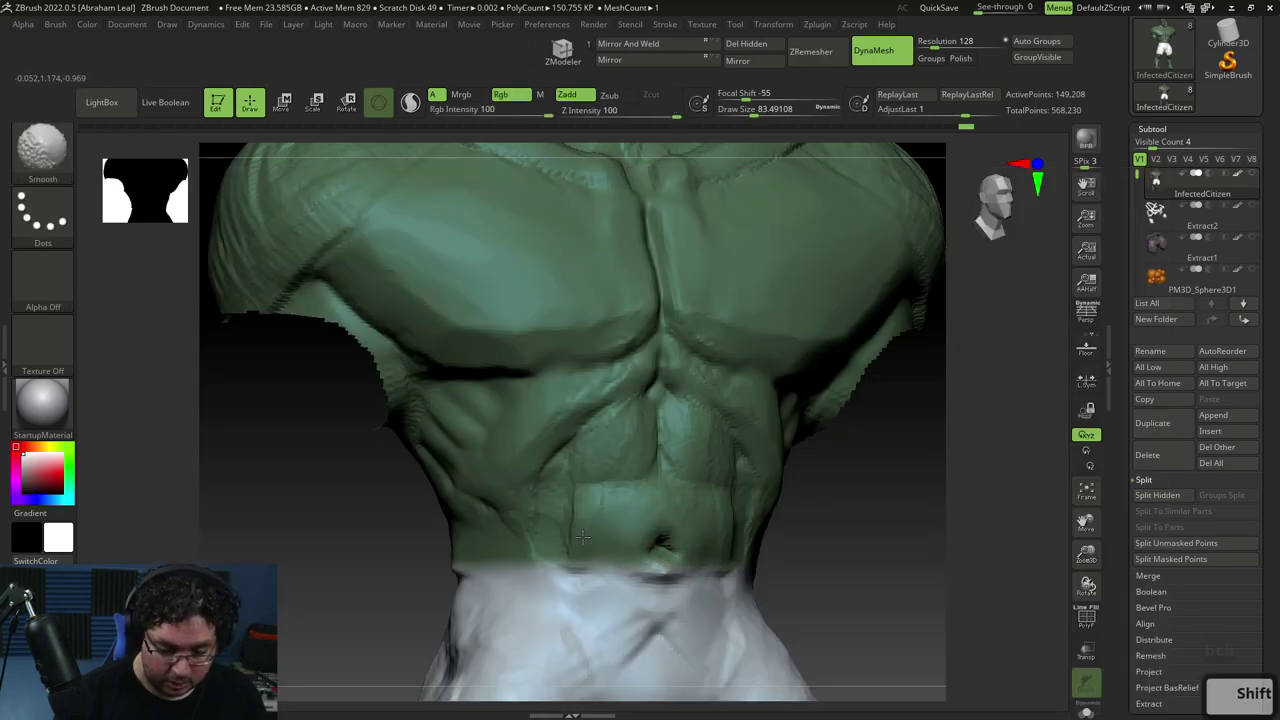
mouse_move(645, 424)
left_mouse_down("shift")
mouse_move(669, 457)
mouse_move(654, 470)
left_mouse_up("shift")
Fill out the obliques with ClayBuildup at a draw size of about 172 and smooth the transitions into the torso
key("space")
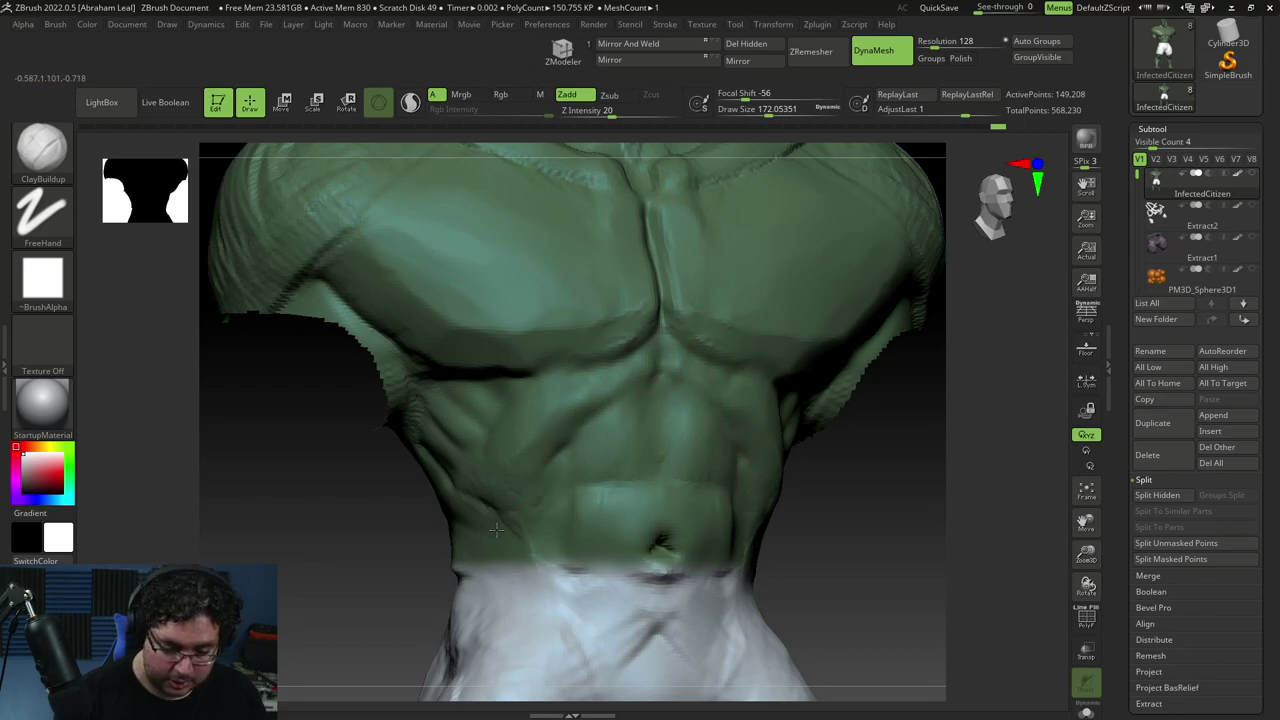
left_click_drag(498, 482, 500, 520)
mouse_move(825, 612)
left_mouse_down("alt")
mouse_move(786, 540)
mouse_move(822, 552)
left_mouse_up("alt")
left_click_drag(822, 560, 845, 660, "alt")
mouse_move(704, 428)
left_mouse_down("shift")
mouse_move(682, 418)
mouse_move(706, 424)
left_mouse_up("shift")
left_click_drag(808, 571, 808, 599, "alt")
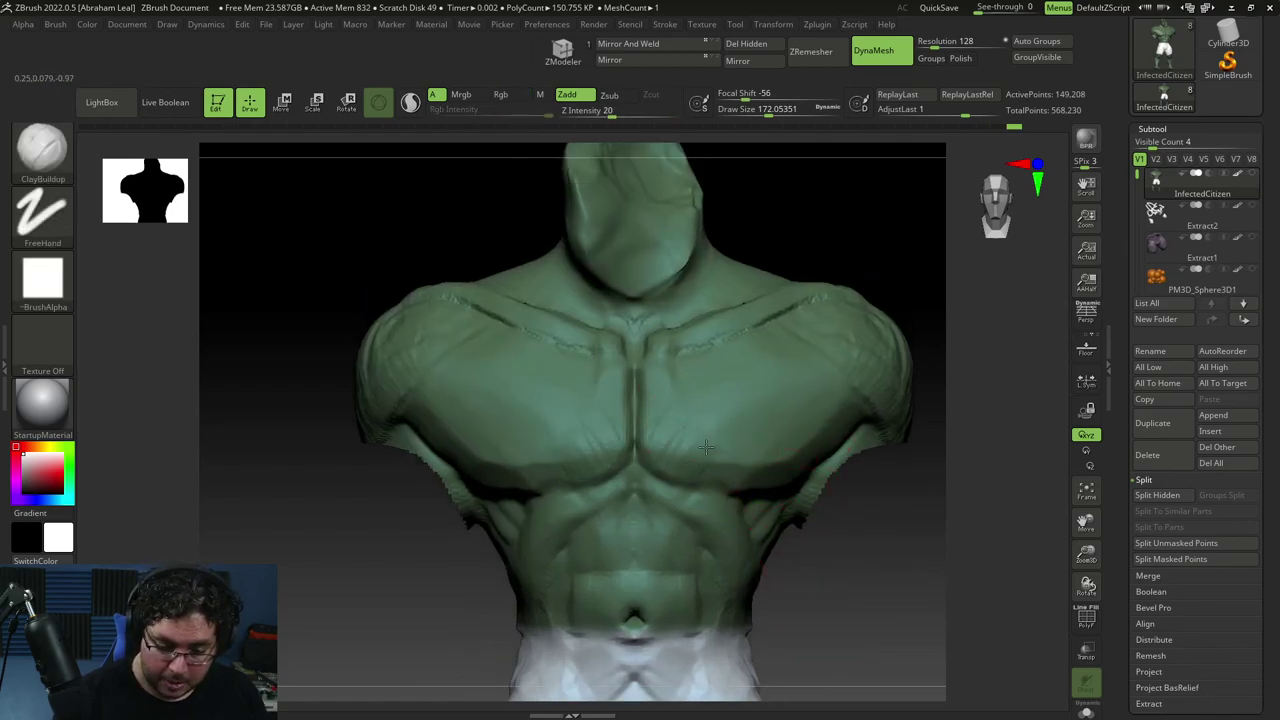
Refine the inner and lower pectoral forms with additive and subtractive ClayBuildup strokes at a draw size of about 172
right_click_drag(722, 484, 742, 485)
key("alt")
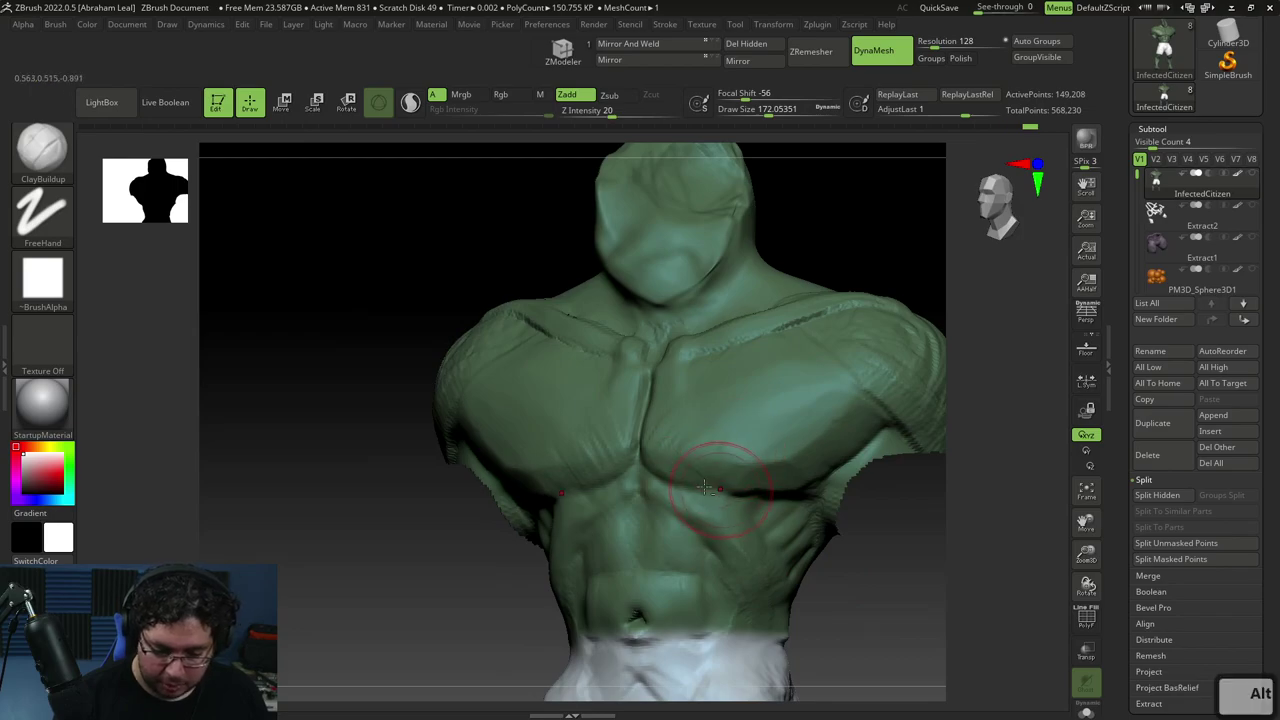
left_click_drag(743, 477, 762, 487, "alt")
left_click_drag(709, 446, 732, 442, "alt")
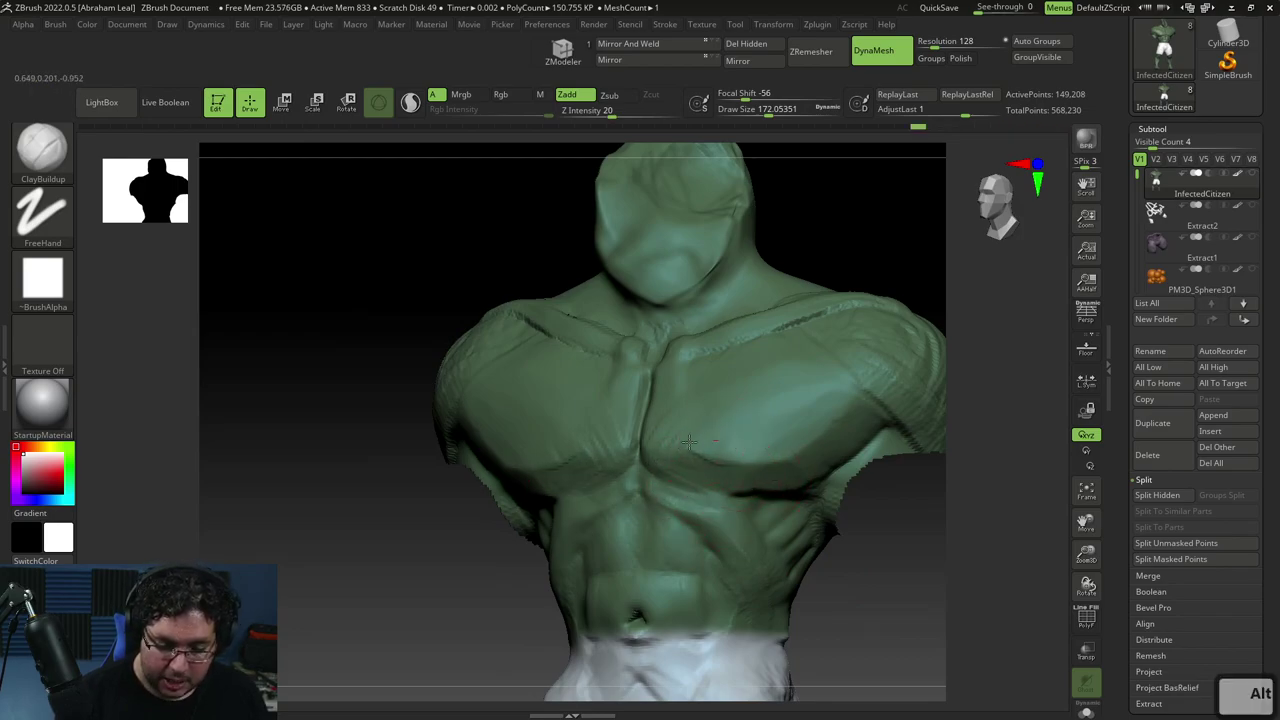
left_click_drag(670, 395, 675, 383, "alt")
mouse_move(838, 548)
left_mouse_down()
mouse_move(866, 557)
mouse_move(817, 514)
mouse_move(846, 545)
left_mouse_up()
left_click_drag(846, 545, 860, 645, "alt")
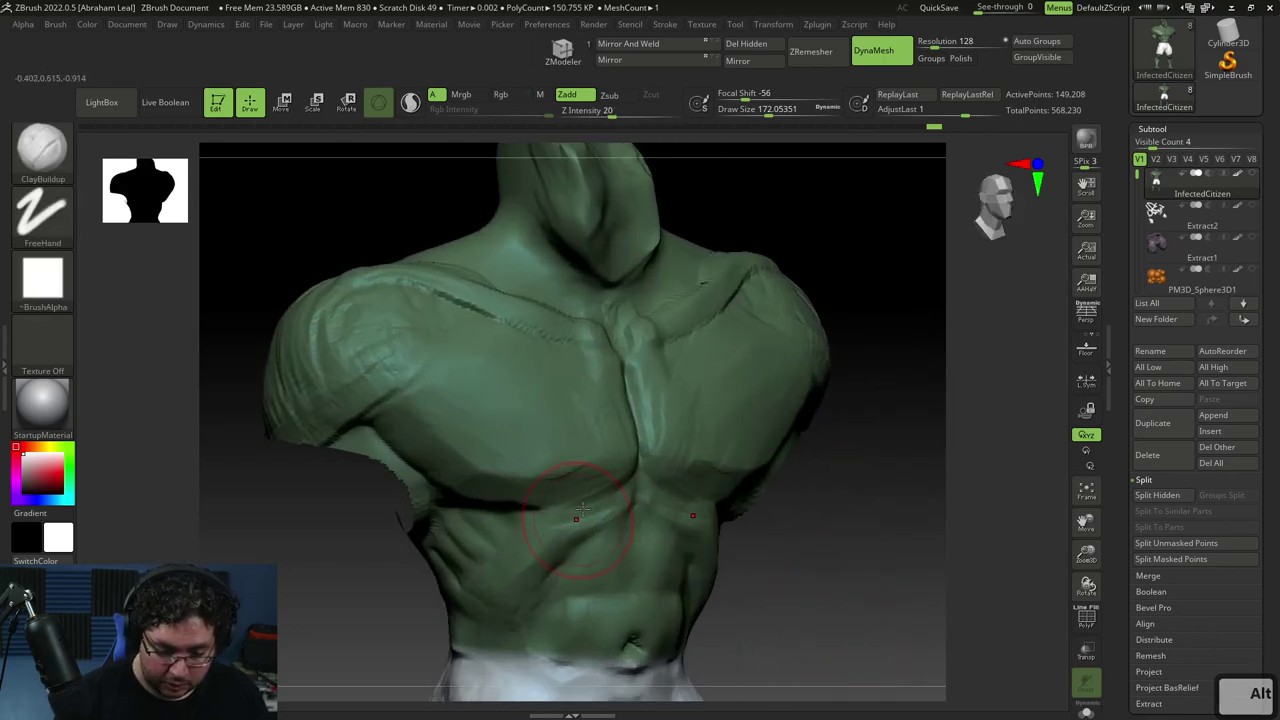
Rework the rib arch below the pectorals with ClayBuildup at a draw size of about 124, then smooth the strokes
key("space")
left_click_drag(639, 459, 629, 459)
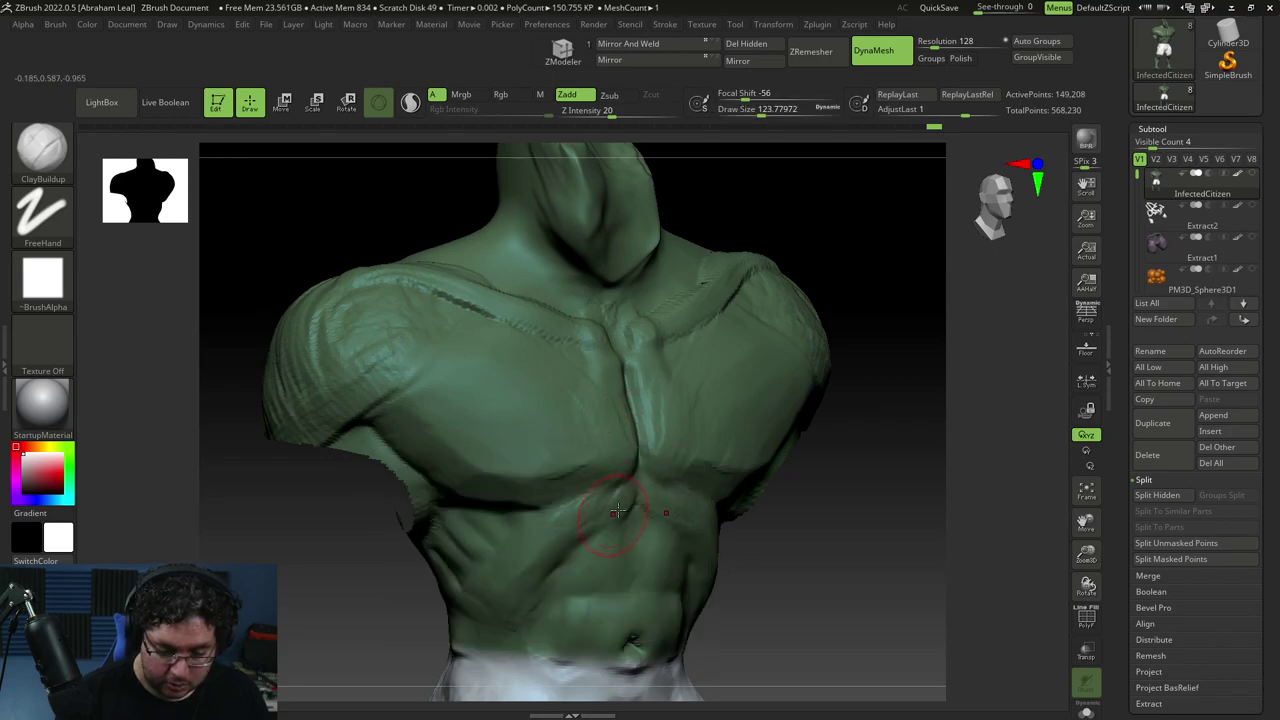
key("alt")
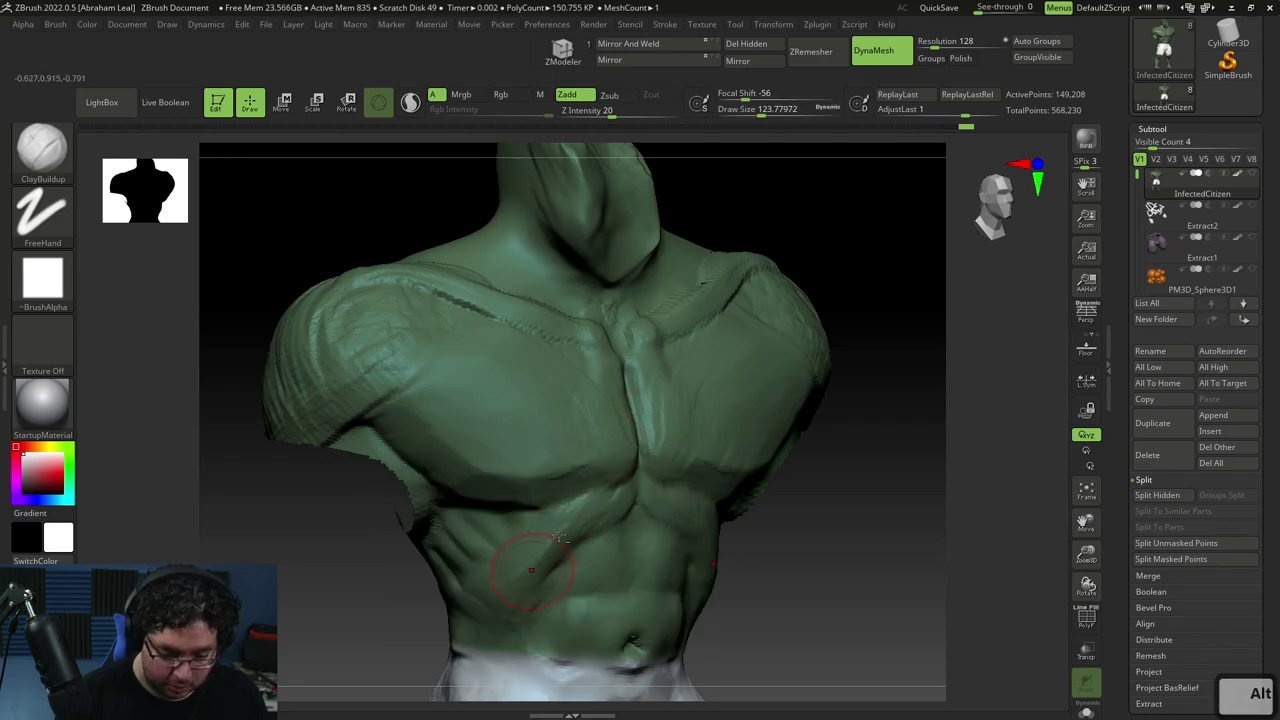
left_click_drag(762, 559, 650, 487, "shift")
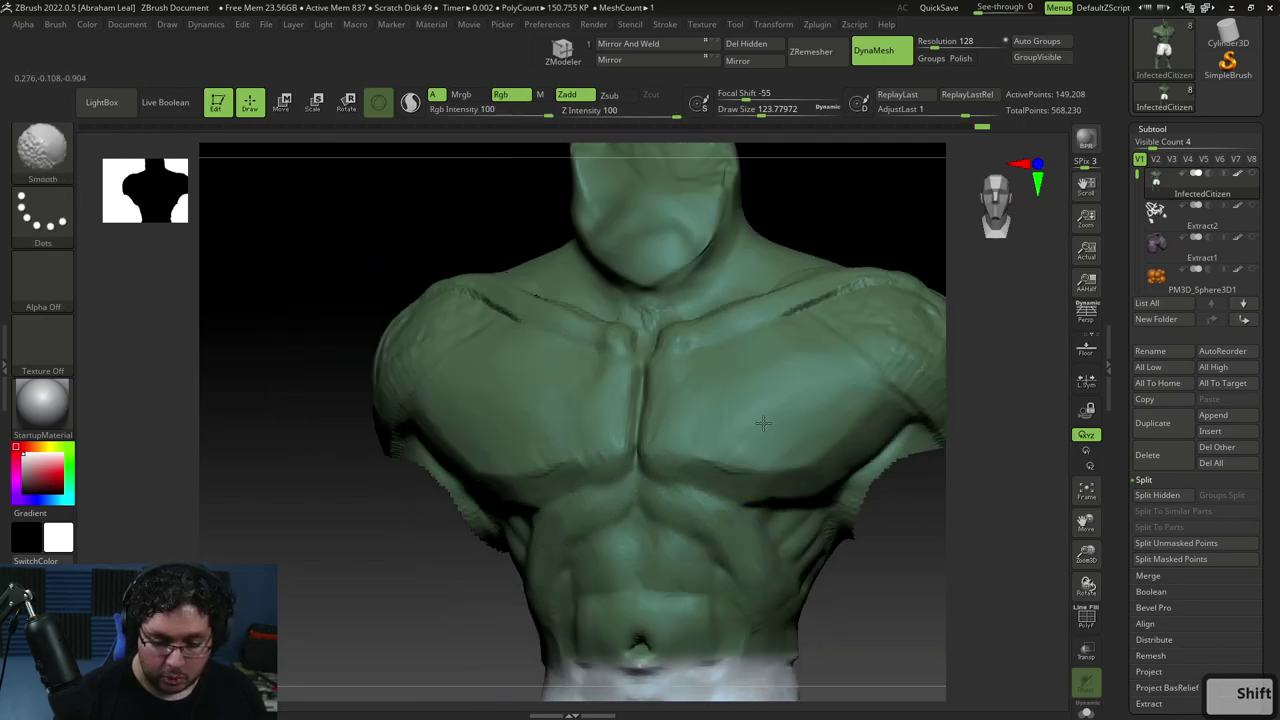
Change the visible parts of the mesh to reveal the arms and hide the head, framing the shoulder
mouse_move(881, 556)
left_mouse_down("alt")
mouse_move(871, 574)
mouse_move(851, 573)
mouse_move(874, 577)
left_mouse_up("alt")
left_click(874, 577, "ctrl+shift")
mouse_move(866, 532)
left_mouse_down("alt")
mouse_move(863, 457)
mouse_move(847, 595)
mouse_move(765, 342)
mouse_move(770, 668)
mouse_move(812, 662)
left_mouse_up("alt")
mouse_move(905, 585)
left_mouse_down("alt")
mouse_move(866, 526)
mouse_move(857, 606)
mouse_move(874, 529)
mouse_move(836, 531)
left_mouse_up("alt")
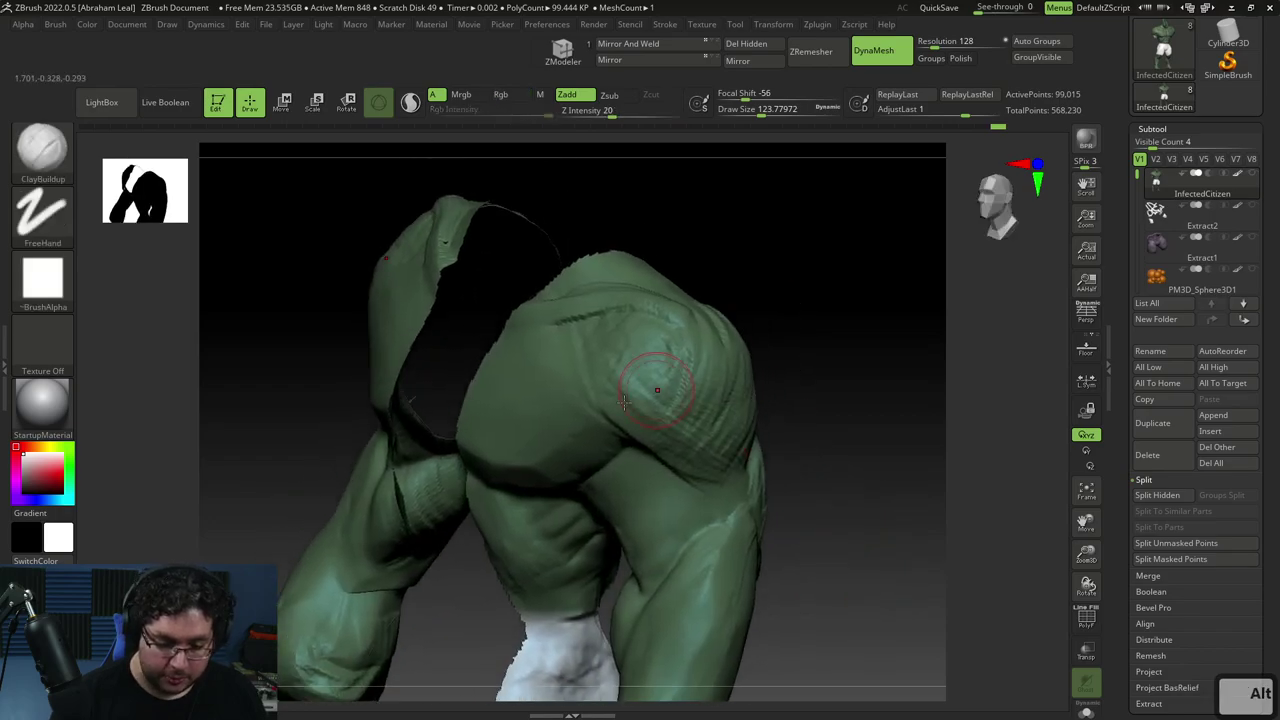
Build up the front head of the deltoid with ClayBuildup at a draw size of about 197
key("b")
key("c")
key("b")
left_click_drag(771, 340, 824, 356)
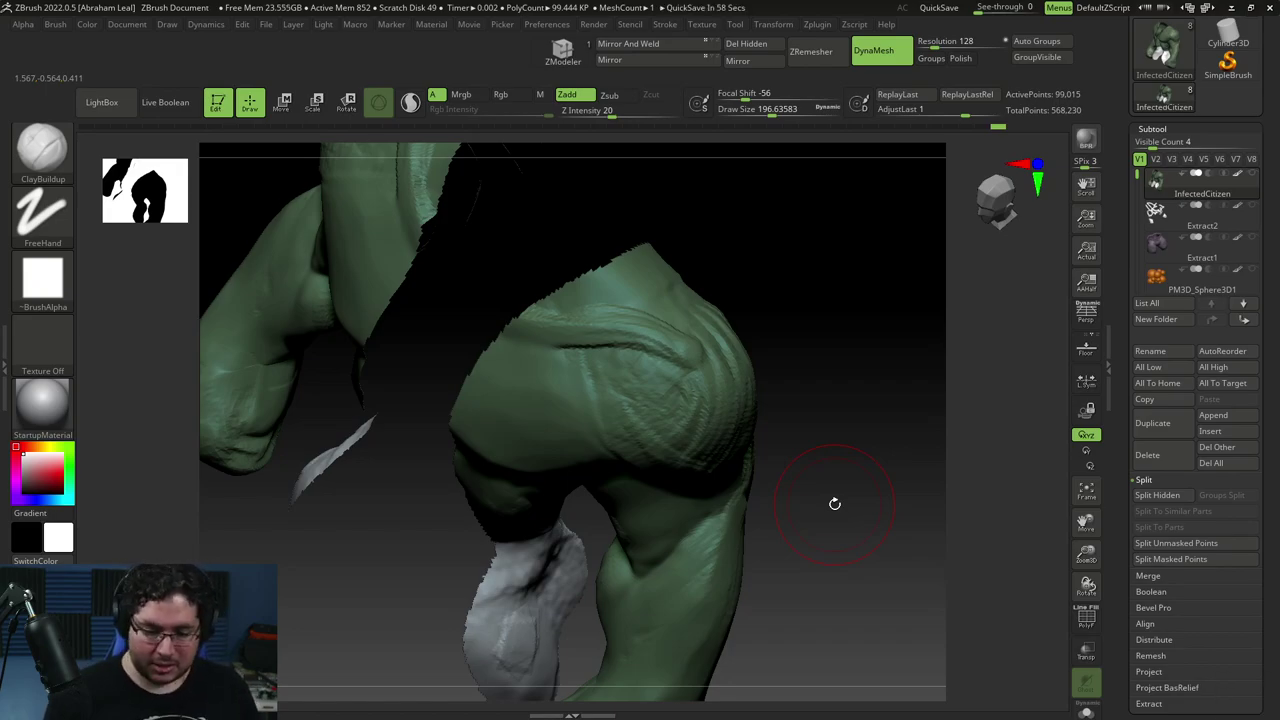
left_click_drag(835, 503, 802, 383)
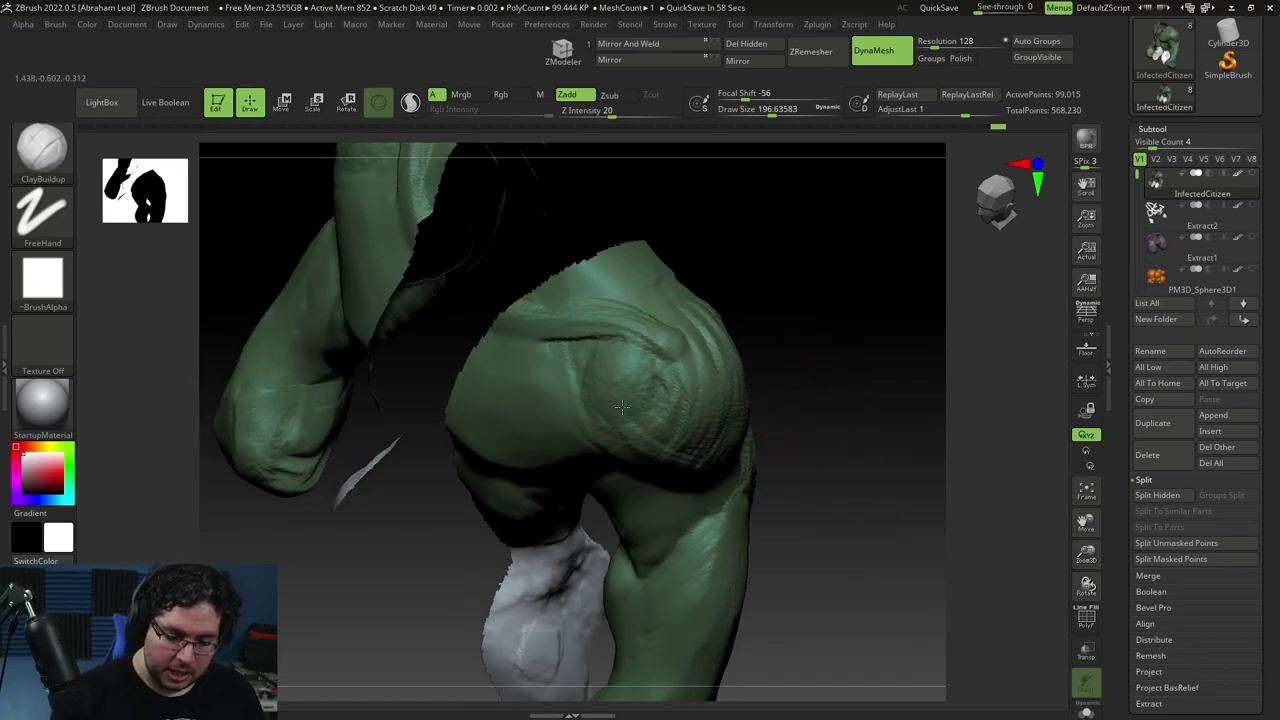
left_click_drag(751, 323, 632, 404)
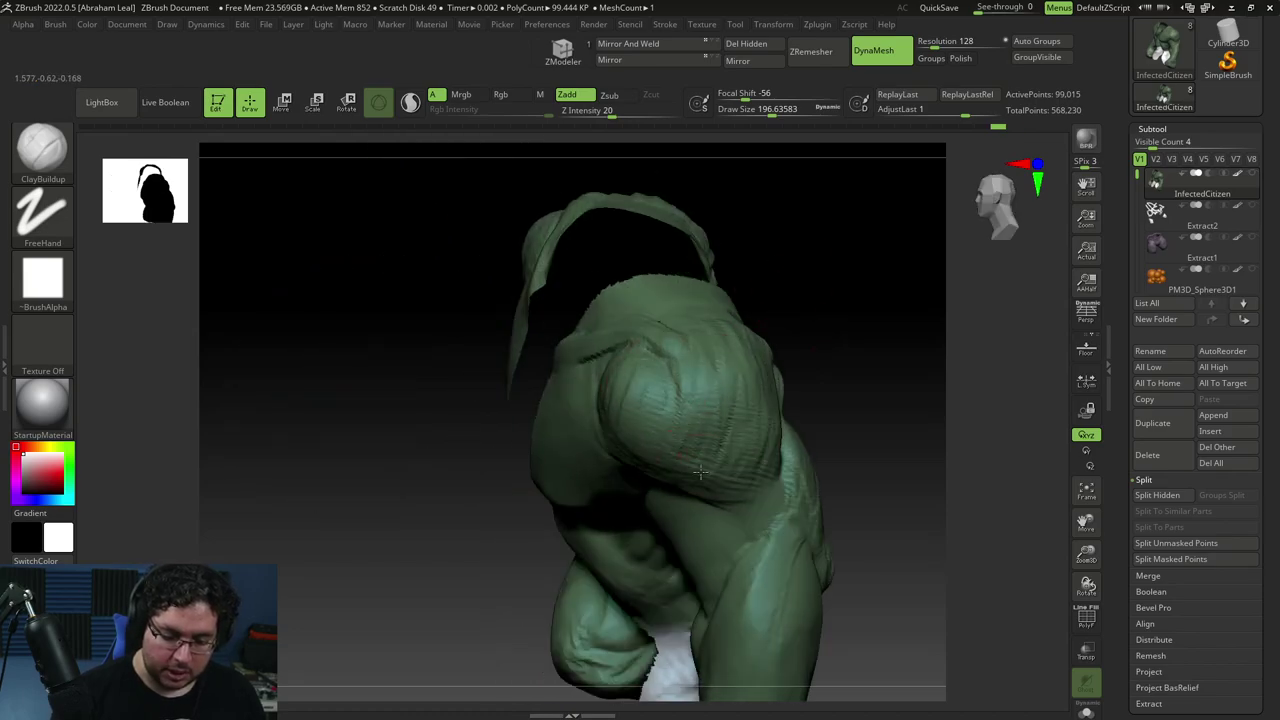
Add and smooth volume on the side and rear deltoid heads with ClayBuildup at a draw size of about 197
left_click_drag(800, 400, 749, 360)
mouse_move(664, 372)
left_mouse_down()
mouse_move(670, 425)
mouse_move(655, 475)
left_mouse_up()
mouse_move(740, 421)
left_mouse_down("shift")
mouse_move(727, 422)
mouse_move(797, 349)
mouse_move(697, 285)
mouse_move(701, 350)
mouse_move(729, 386)
left_mouse_up("shift")
mouse_move(811, 213)
left_mouse_down("alt")
mouse_move(817, 251)
mouse_move(715, 372)
mouse_move(698, 368)
mouse_move(752, 384)
left_mouse_up("alt")
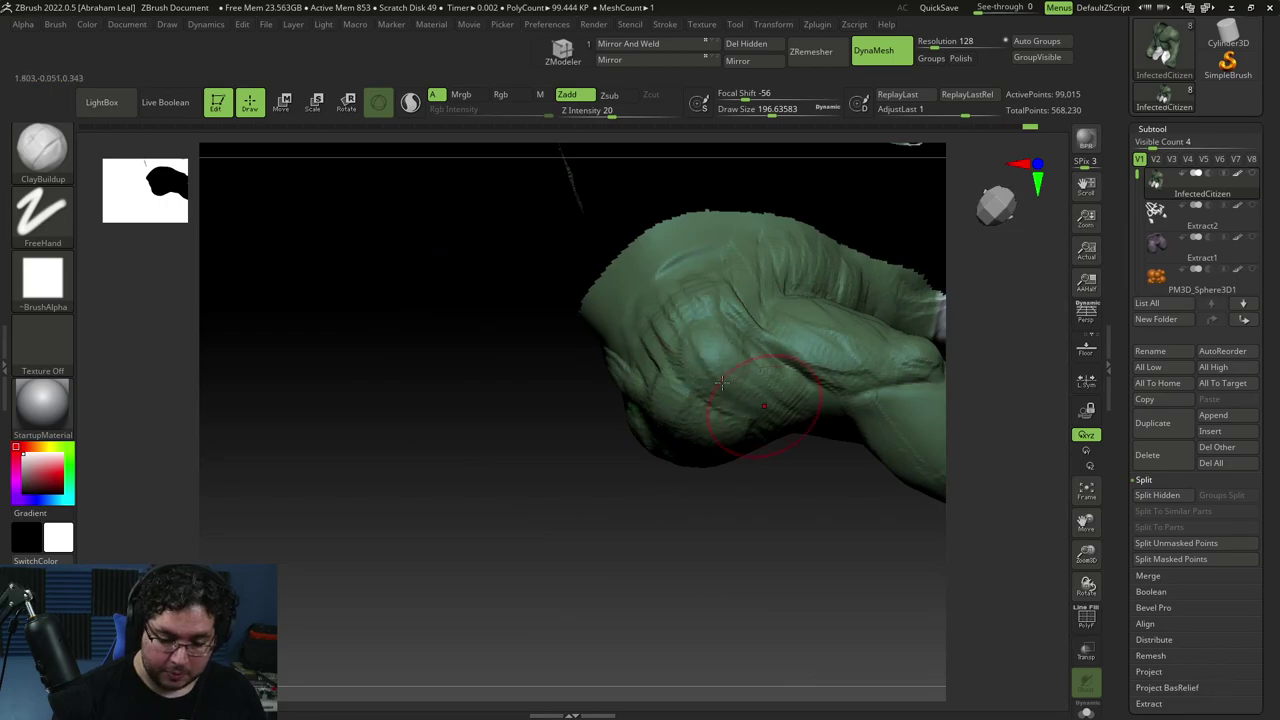
left_click_drag(819, 545, 741, 504, "shift")
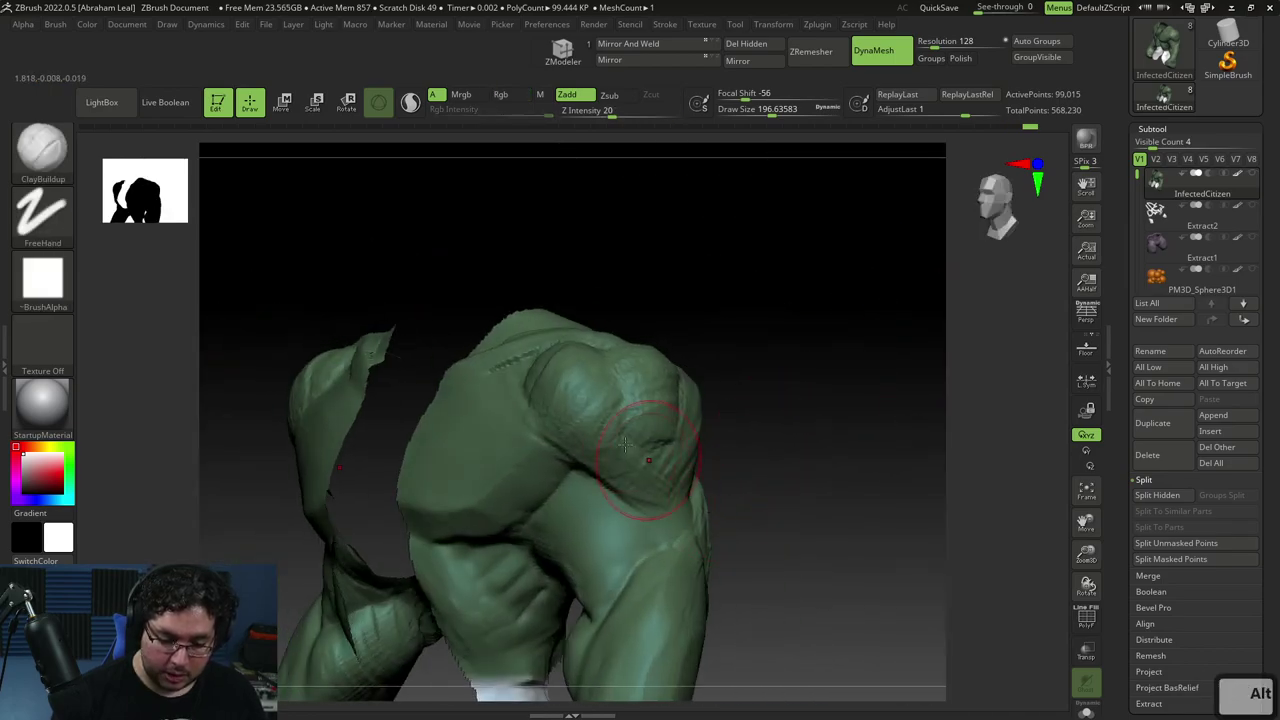
Shape the lower deltoid where it tapers into the upper arm with ClayBuildup, and smooth its outer surface
left_click_drag(660, 505, 757, 417, "alt")
left_click_drag(632, 391, 686, 443, "alt")
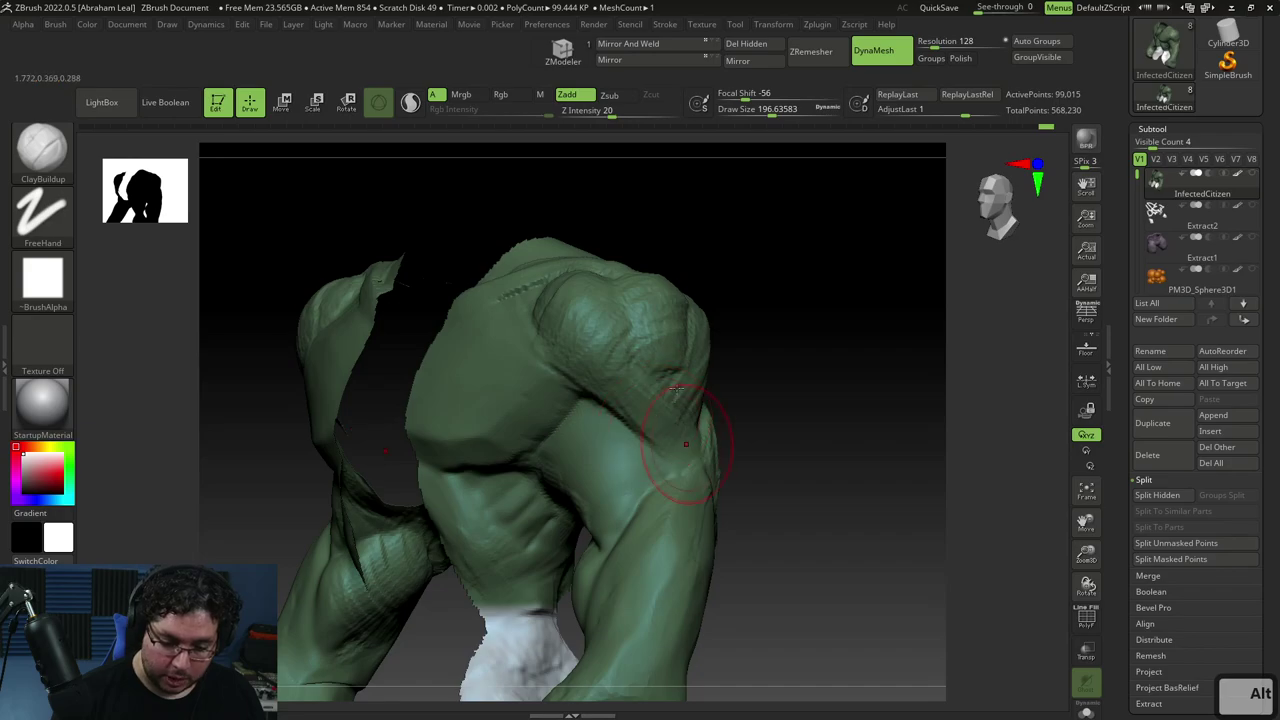
left_click_drag(743, 394, 674, 396)
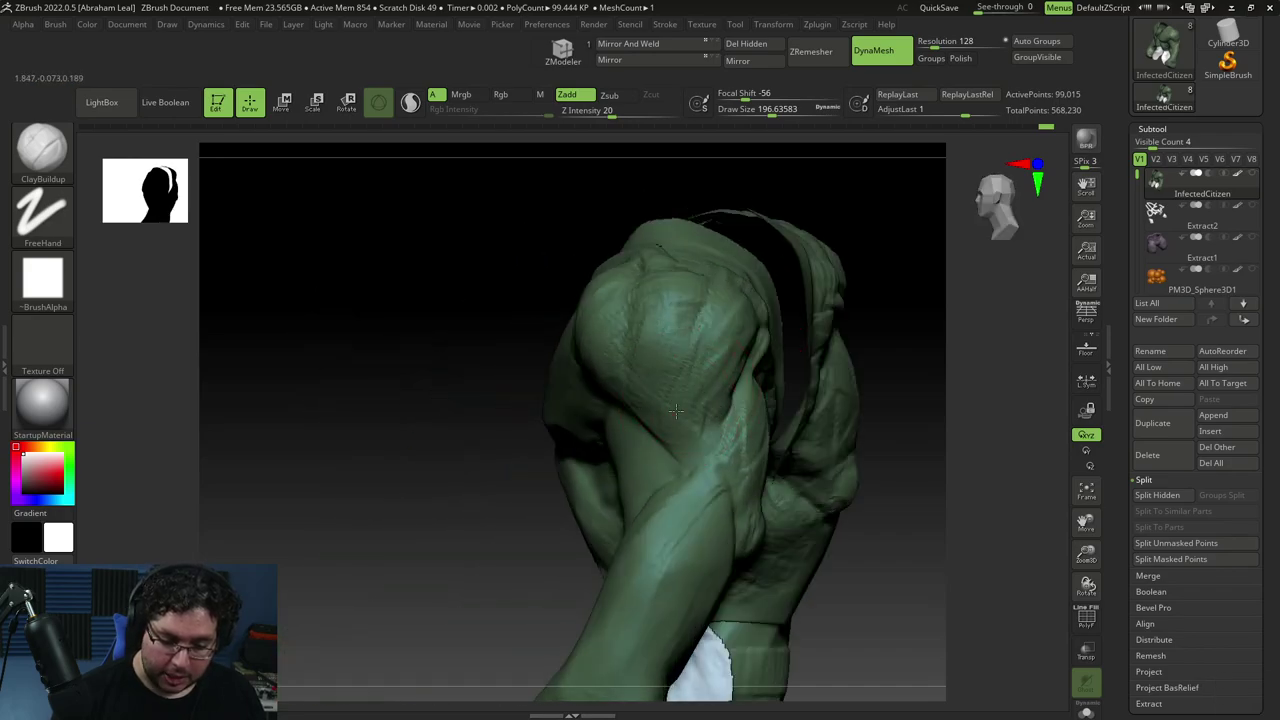
left_click_drag(700, 345, 680, 300, "shift")
Flatten the side and rear planes of the deltoid with TrimDynamic at a draw size of about 197
key("b")
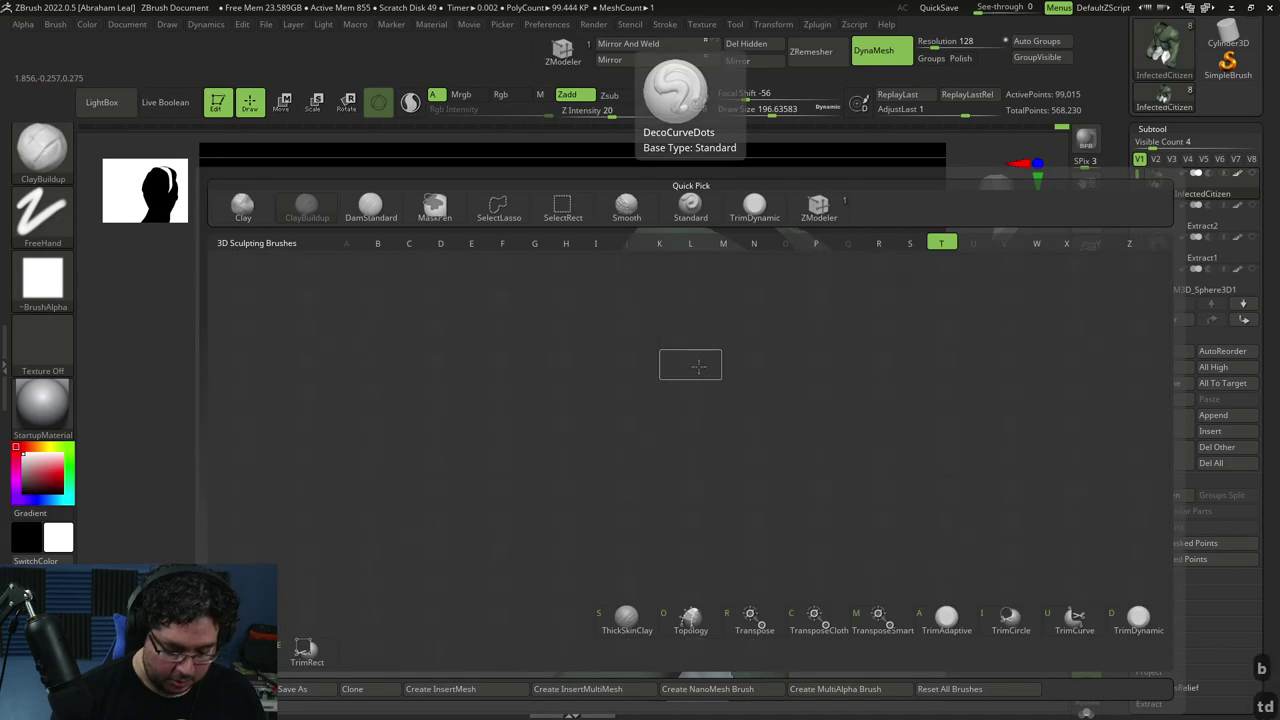
key("t")
key("d")
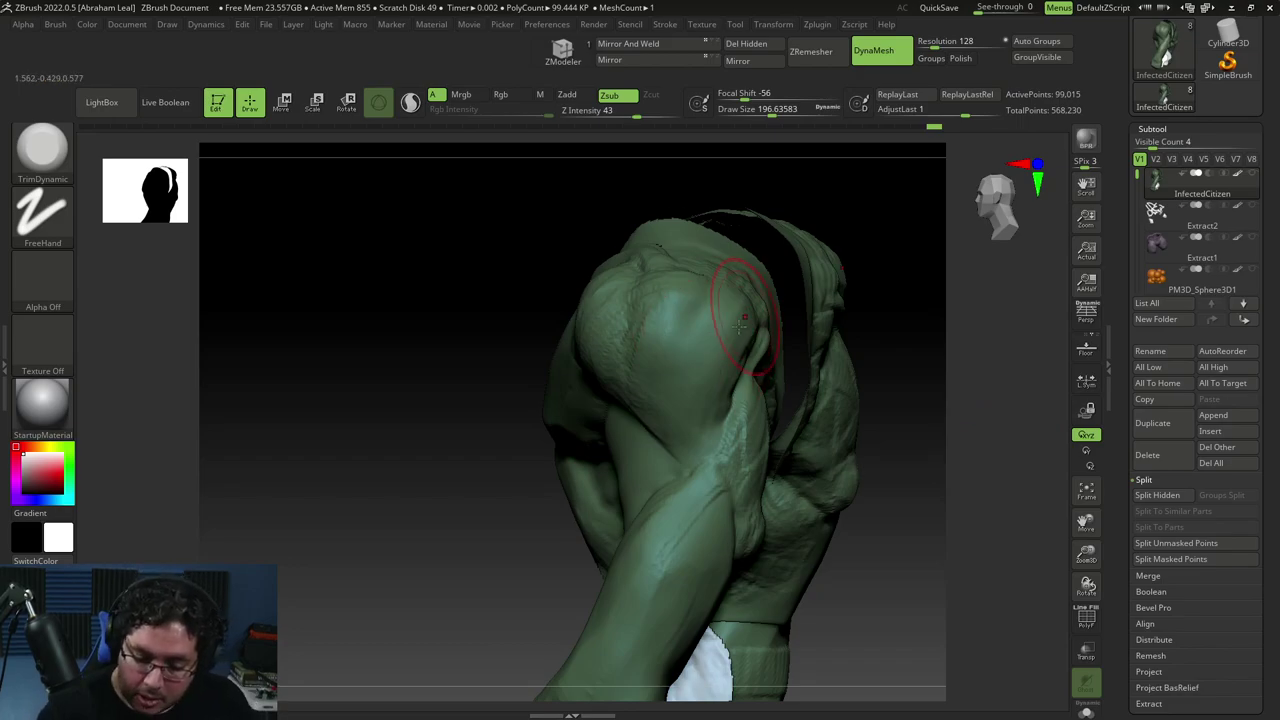
mouse_move(880, 228)
left_mouse_down("alt")
mouse_move(863, 306)
mouse_move(901, 318)
left_mouse_up("alt")
mouse_move(609, 383)
left_mouse_down()
mouse_move(576, 398)
mouse_move(600, 400)
mouse_move(612, 378)
mouse_move(668, 362)
left_mouse_up()
left_click_drag(820, 340, 900, 320)
left_click_drag(706, 304, 676, 384)
Trim the front deltoid and its lower tip into clean planes with TrimDynamic
left_click_drag(840, 350, 780, 330)
left_click_drag(614, 404, 607, 394)
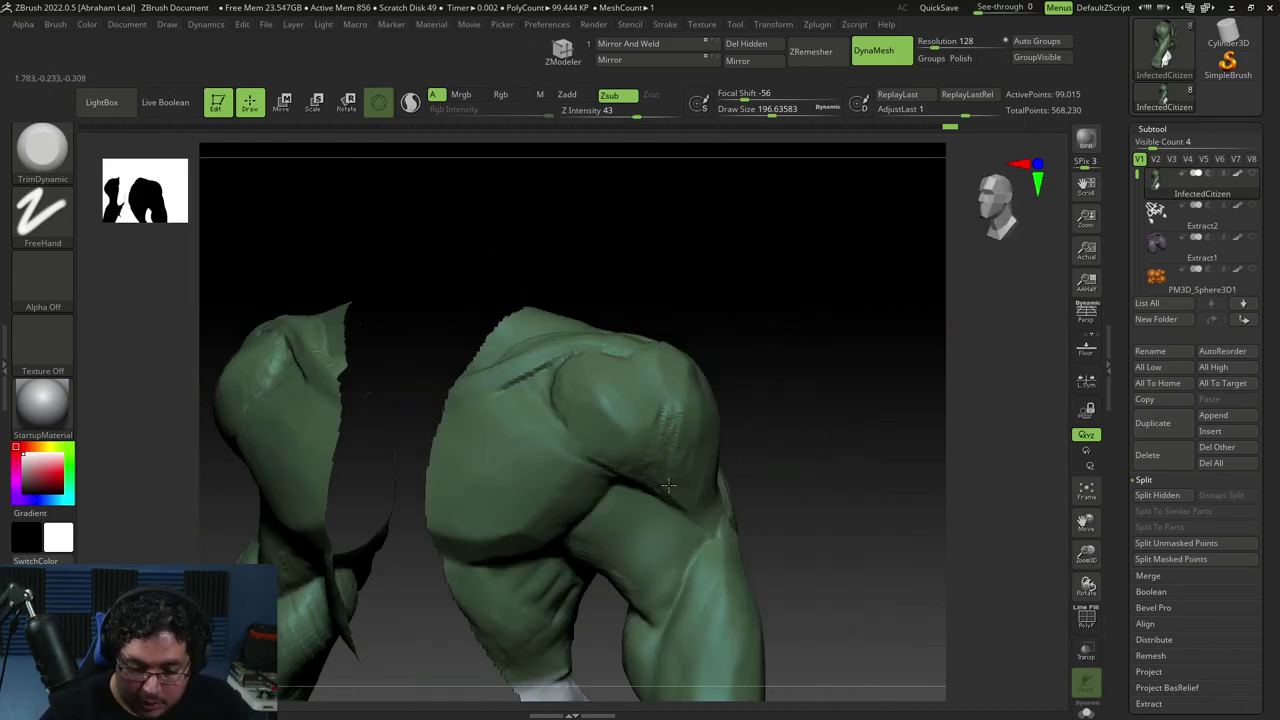
right_click_drag(692, 495, 681, 413, "alt")
left_click_drag(682, 435, 680, 462)
mouse_move(695, 375)
right_mouse_down("shift")
mouse_move(737, 366)
mouse_move(713, 348)
right_mouse_up("shift")
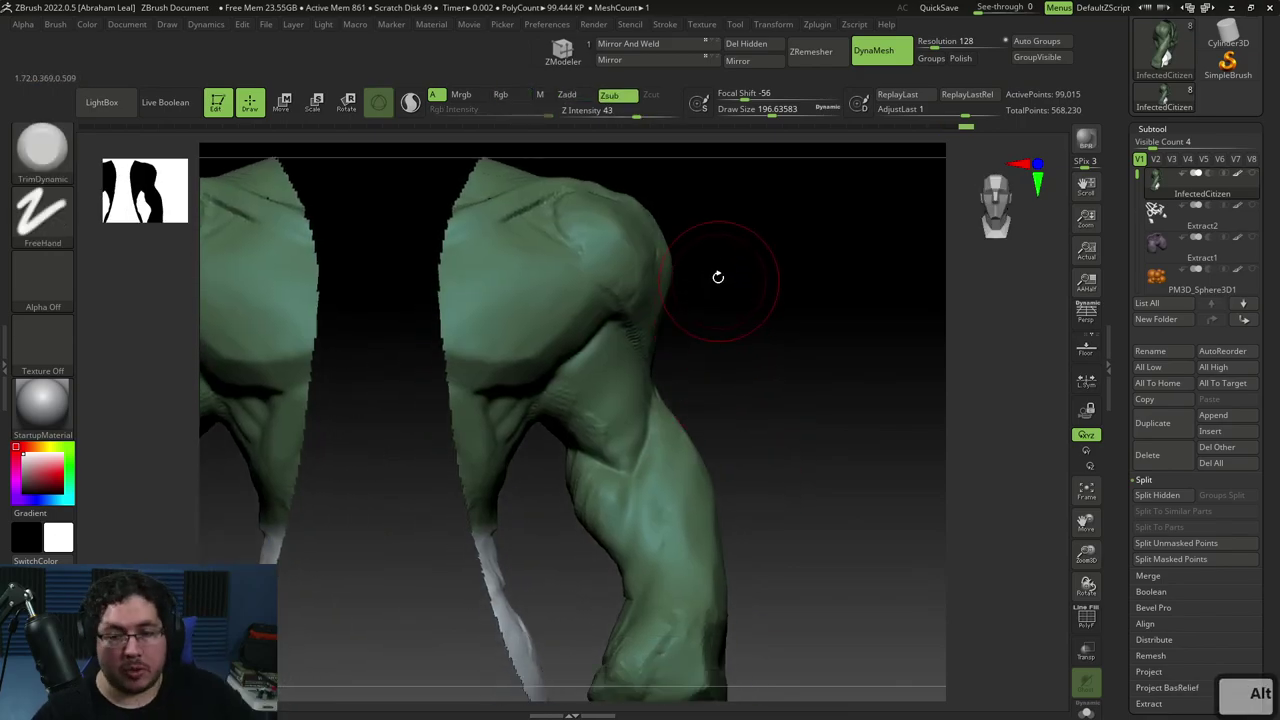
Build up the upper biceps below the deltoid with ClayBuildup at a draw size of about 149
key("b")
key("c")
key("b")
right_click(610, 385)
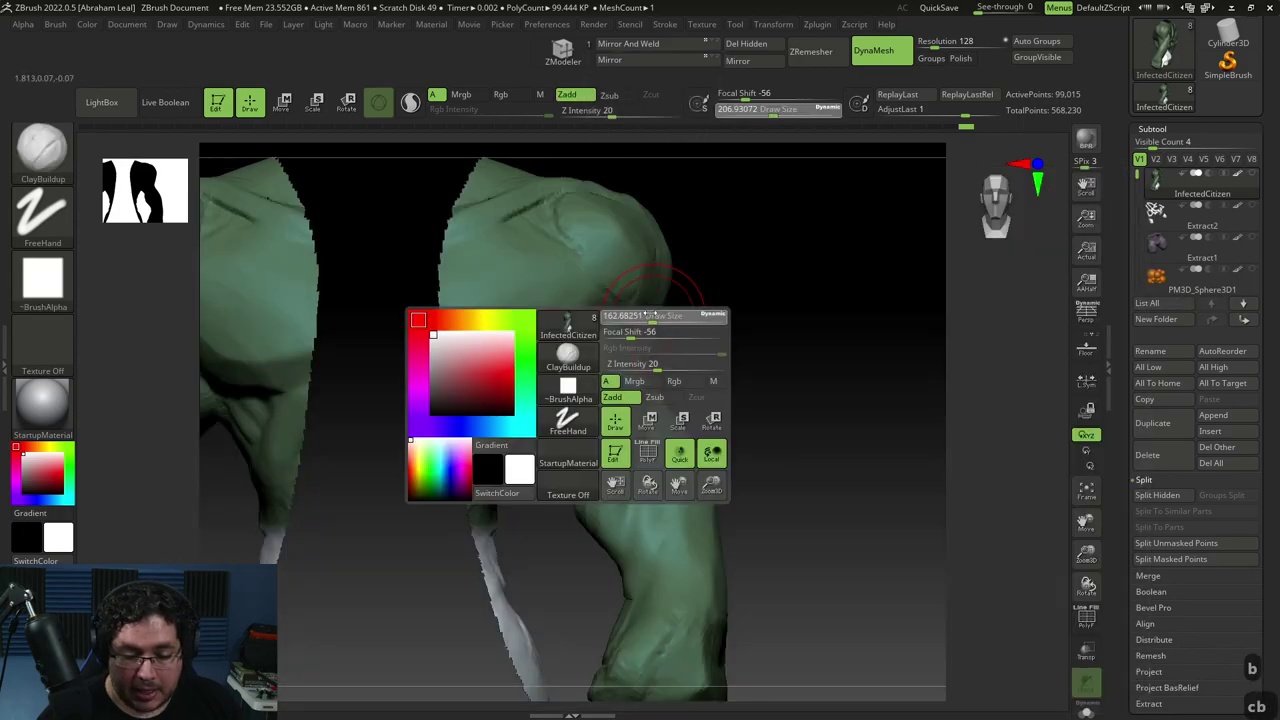
left_click_drag(672, 316, 660, 316)
right_click_drag(690, 305, 669, 249)
mouse_move(546, 368)
left_mouse_down("alt")
mouse_move(600, 318)
mouse_move(686, 306)
left_mouse_up("alt")
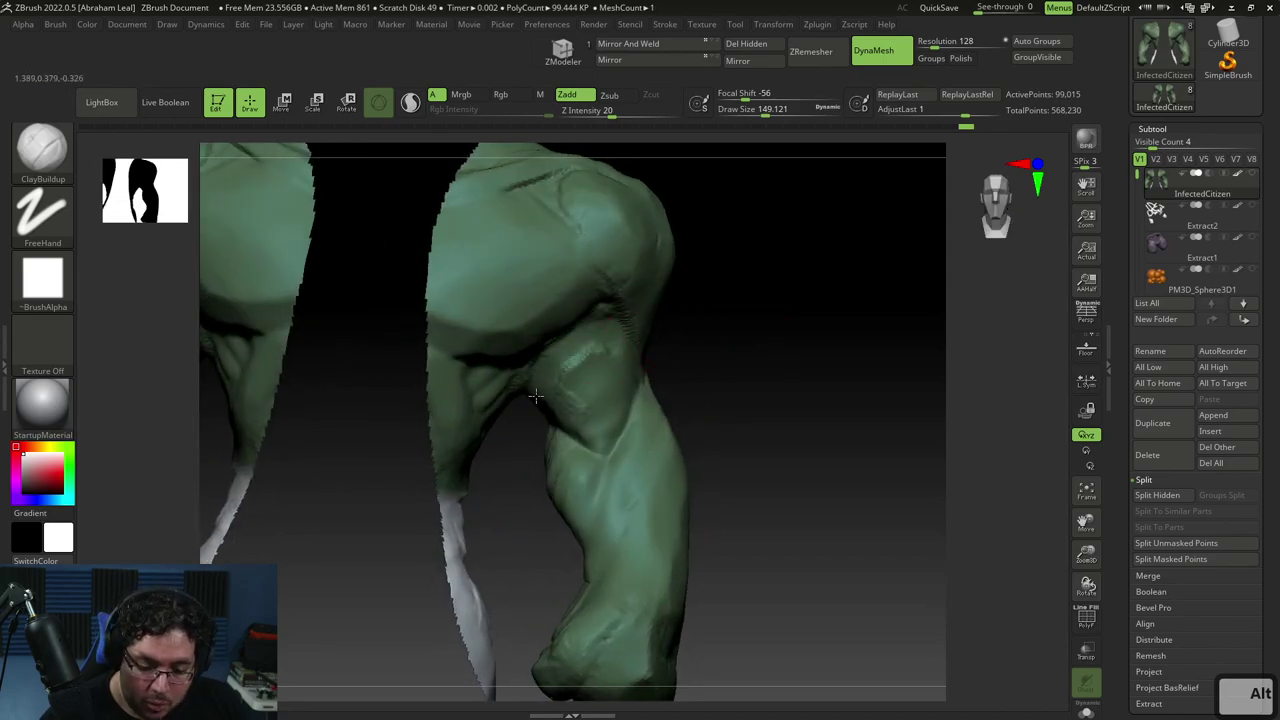
left_click_drag(562, 346, 608, 408, "alt")
Round out the biceps down to the elbow and add volume to the inner forearm with ClayBuildup
mouse_move(658, 350)
left_mouse_down()
mouse_move(676, 343)
mouse_move(597, 384)
mouse_move(608, 360)
mouse_move(614, 416)
mouse_move(598, 422)
left_mouse_up()
left_click_drag(722, 308, 790, 300)
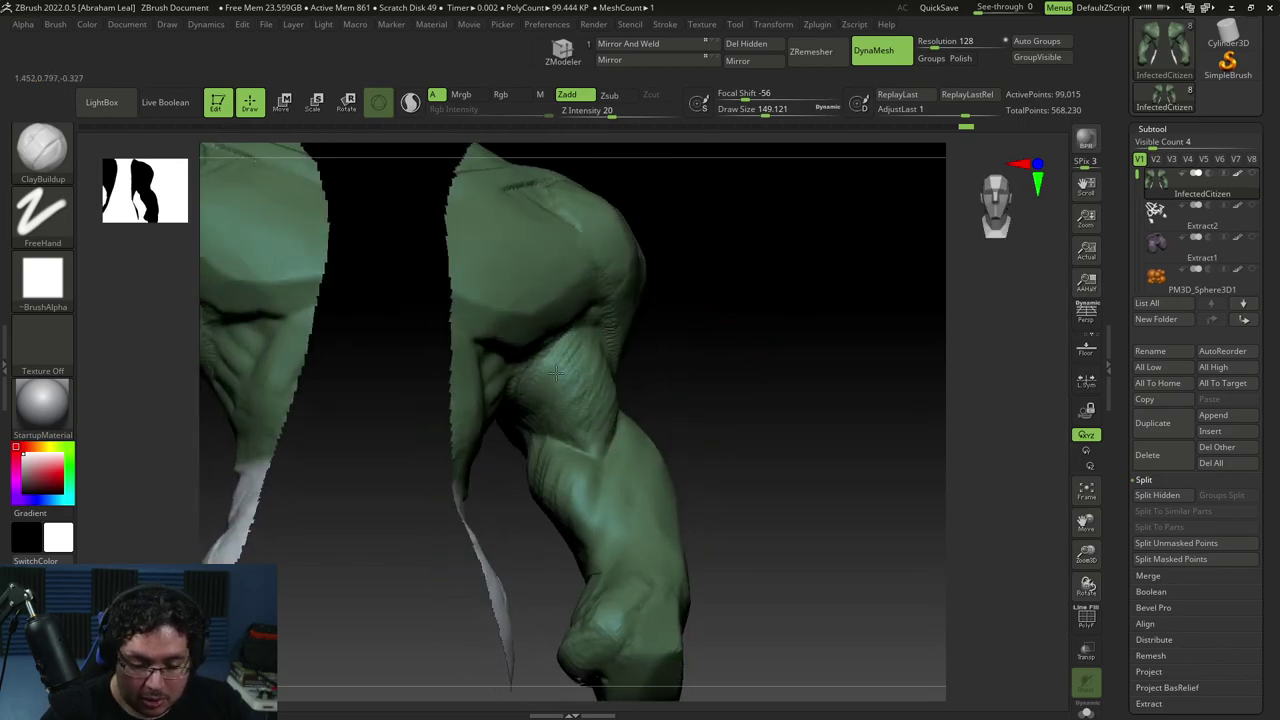
left_click_drag(587, 413, 597, 434)
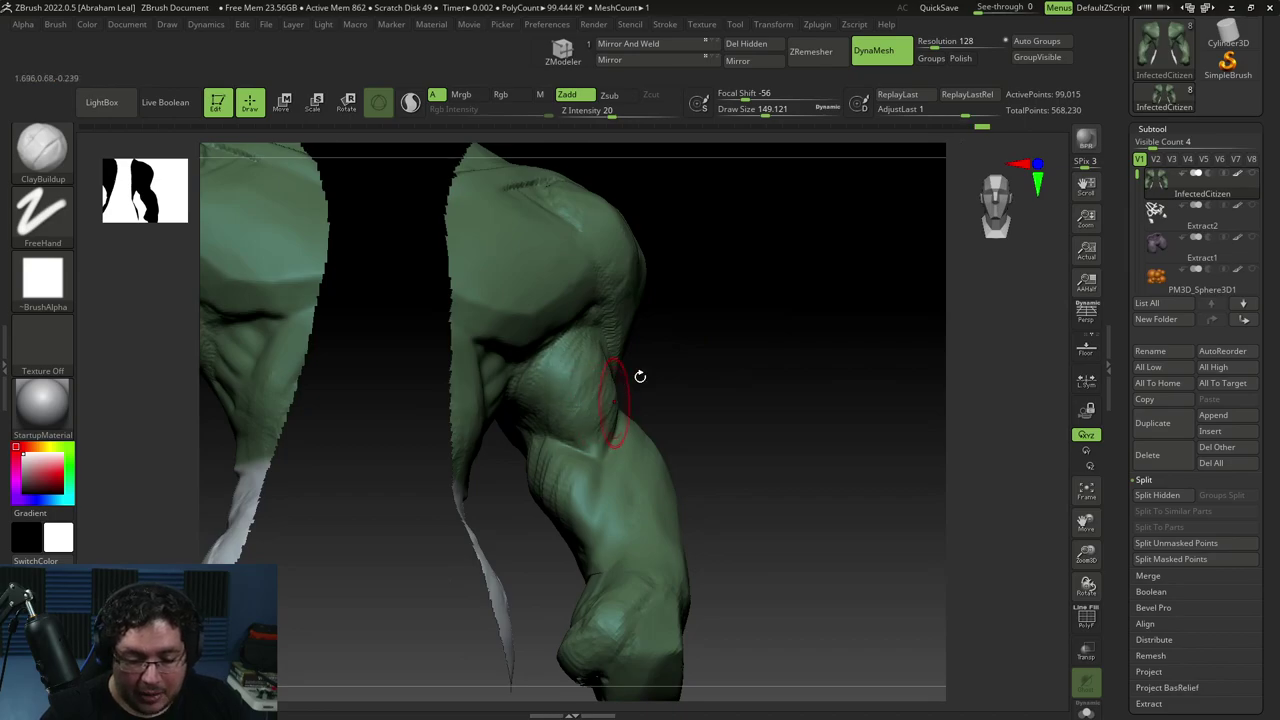
left_click_drag(715, 352, 655, 362)
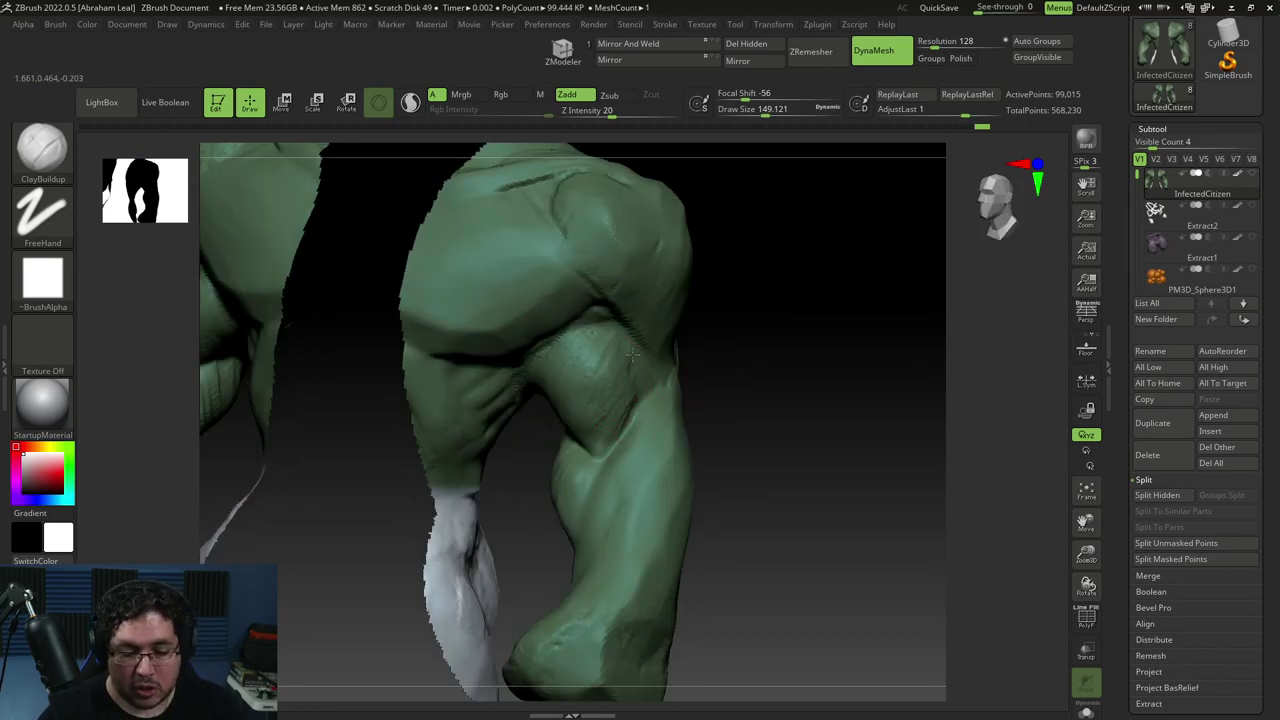
mouse_move(737, 380)
right_mouse_down()
mouse_move(797, 409)
mouse_move(783, 437)
right_mouse_up()
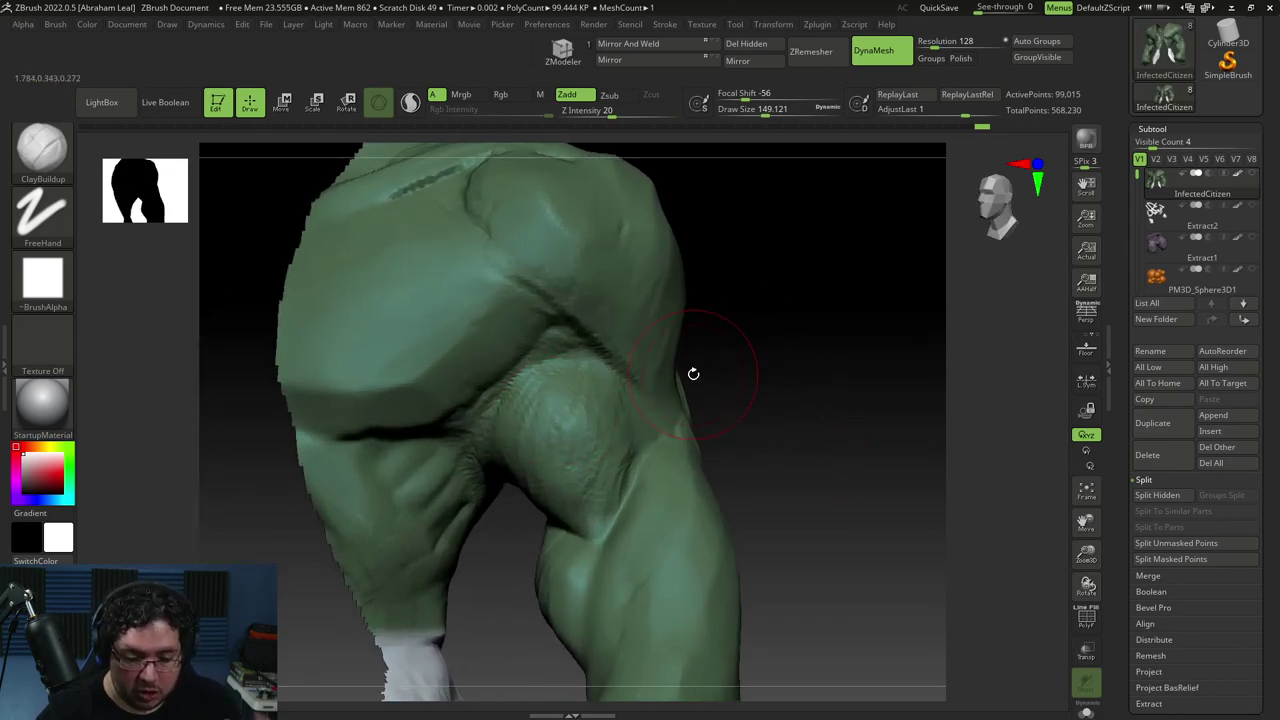
Flatten the front and inner planes of the biceps with TrimDynamic at a draw size of about 149
right_click_drag(697, 349, 700, 351)
key("b")
key("t")
key("d")
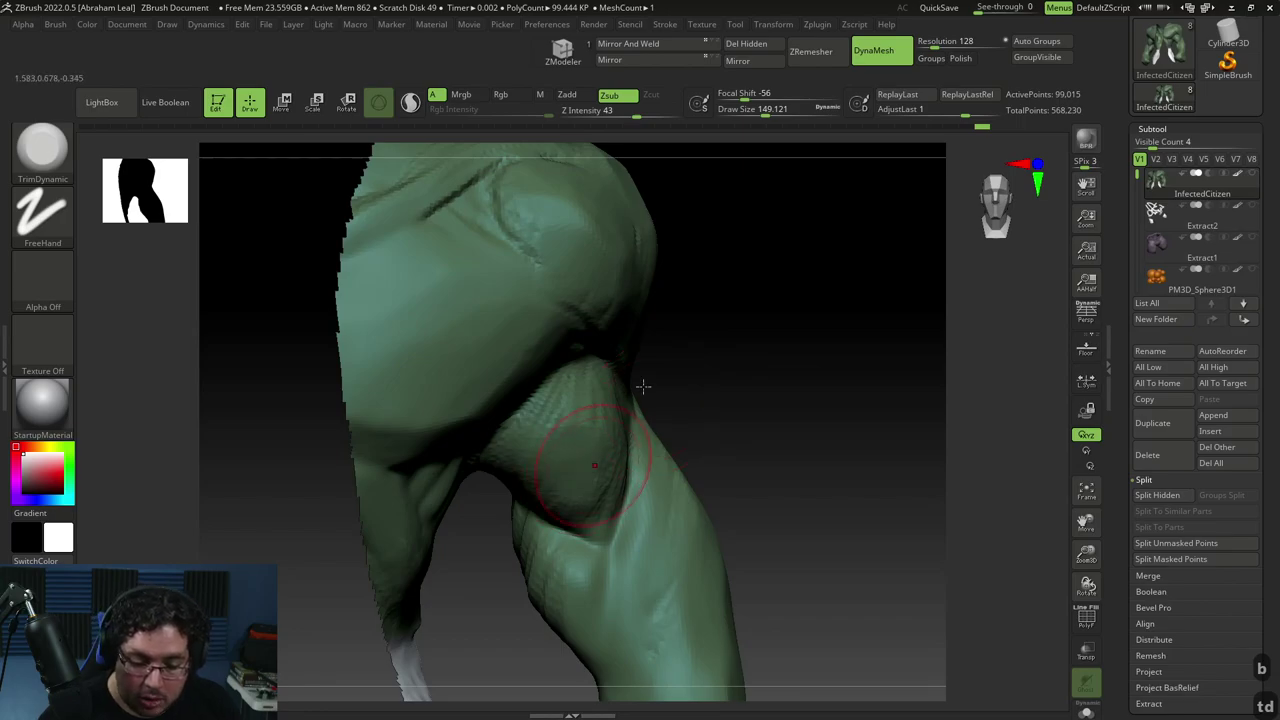
right_click_drag(624, 407, 600, 428)
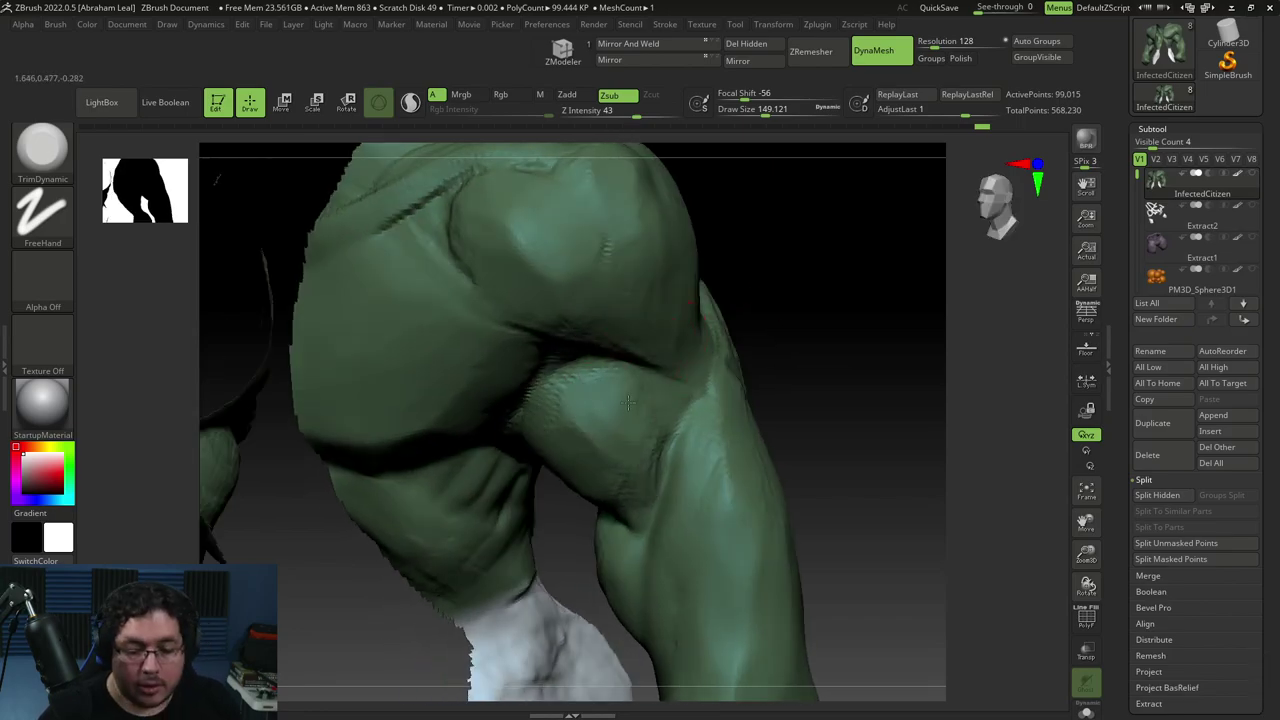
right_click_drag(719, 329, 691, 306)
left_click_drag(568, 394, 553, 428)
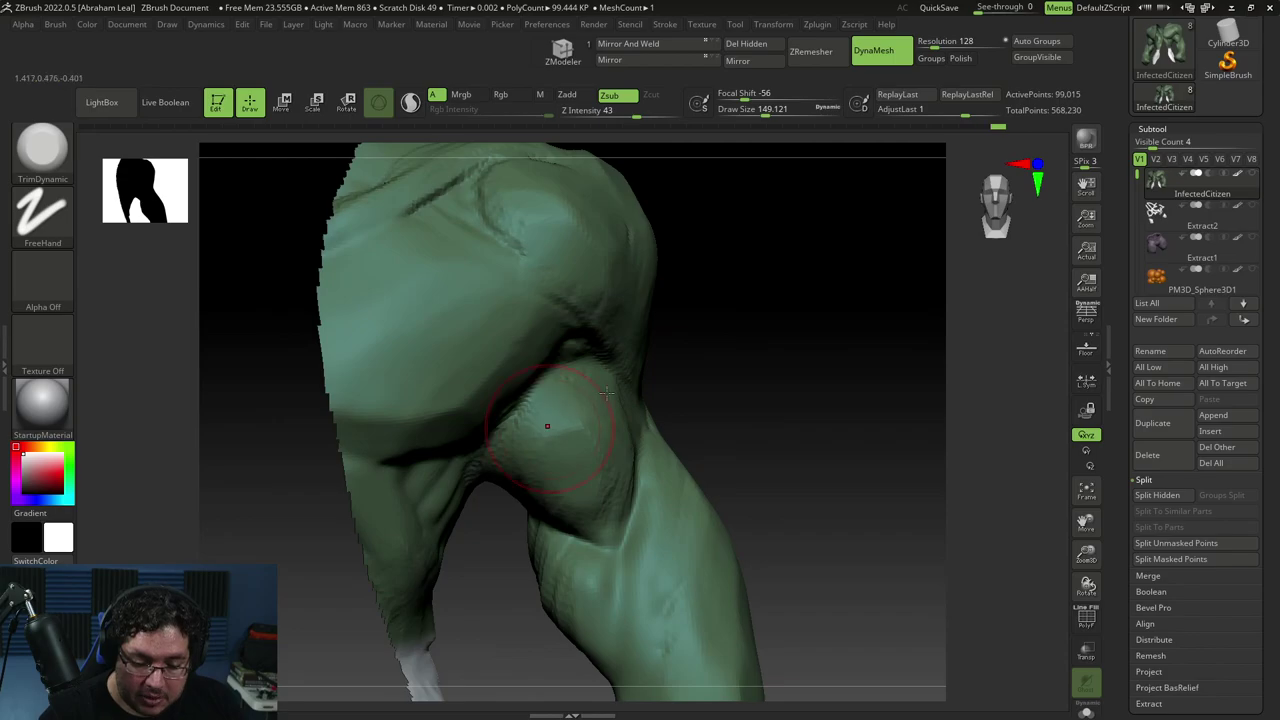
right_click_drag(551, 431, 538, 436)
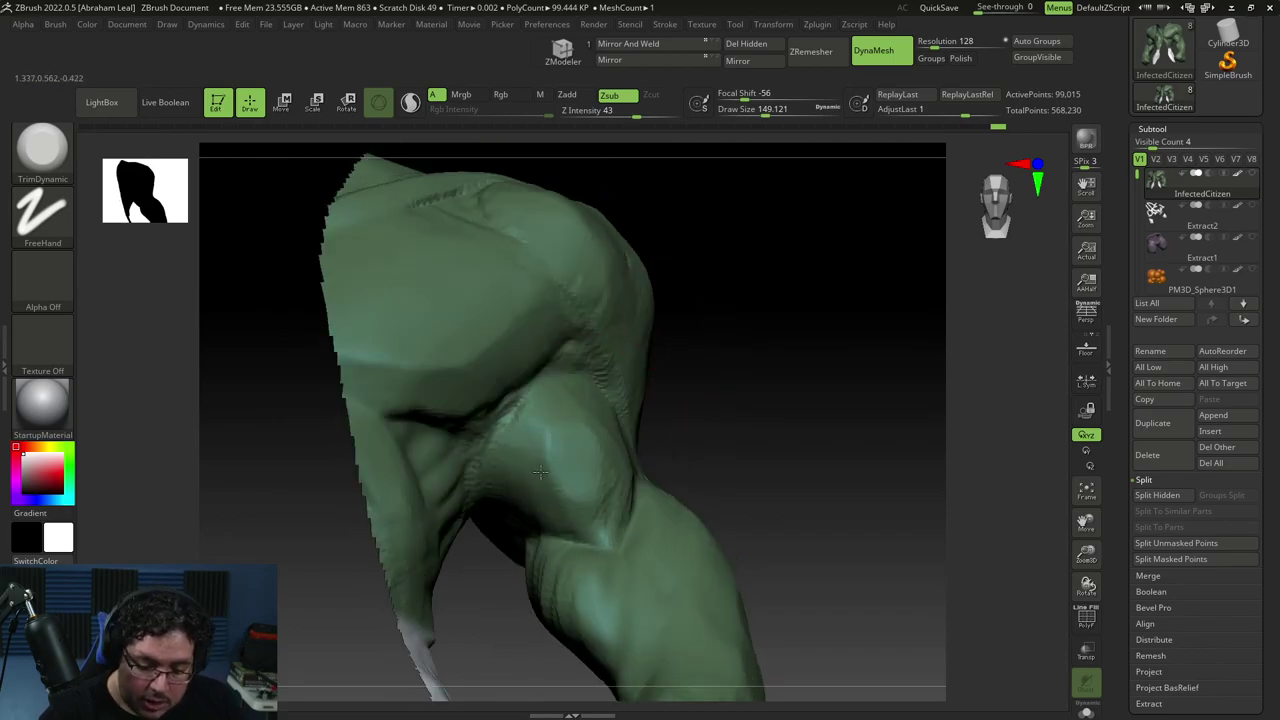
mouse_move(582, 517)
right_mouse_down()
mouse_move(600, 512)
mouse_move(594, 527)
mouse_move(769, 460)
mouse_move(671, 357)
right_mouse_up()
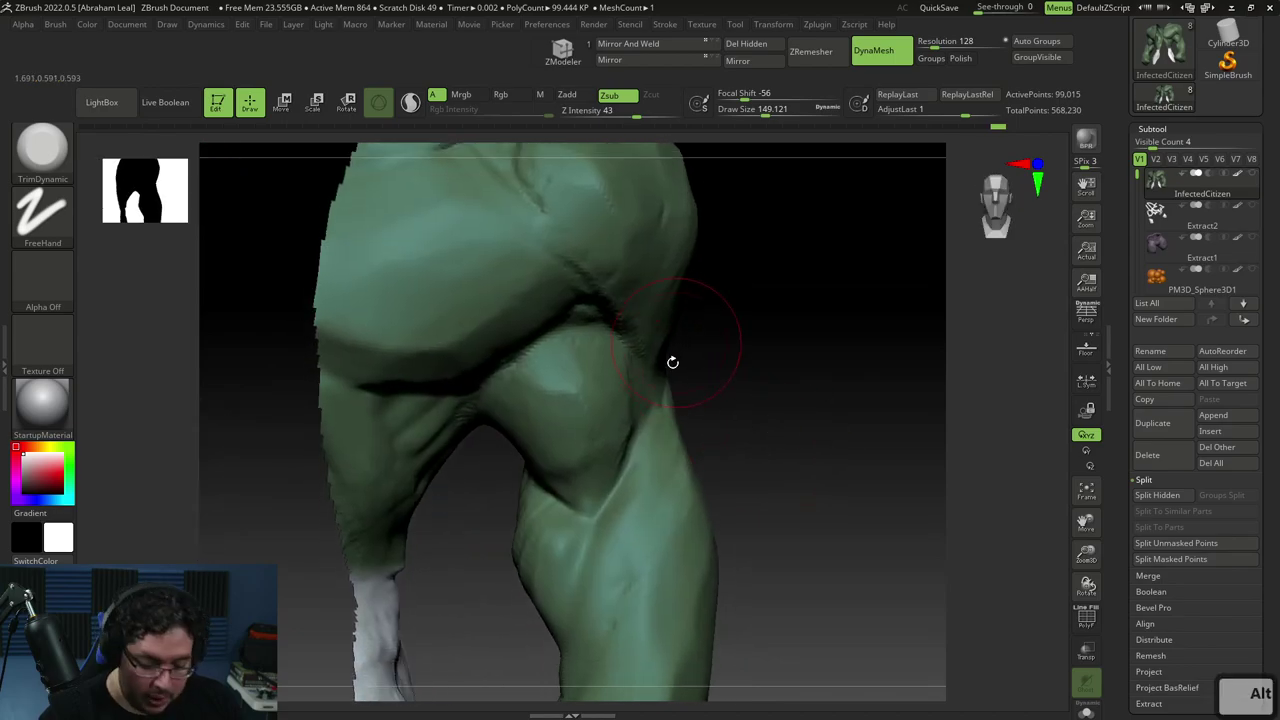
Cut the crease under the biceps and along its outer edge against the forearm with DamStandard at a draw size of about 94
key("b")
key("d")
key("s")
mouse_move(543, 488)
left_mouse_down()
mouse_move(597, 508)
mouse_move(576, 507)
mouse_move(609, 492)
left_mouse_up()
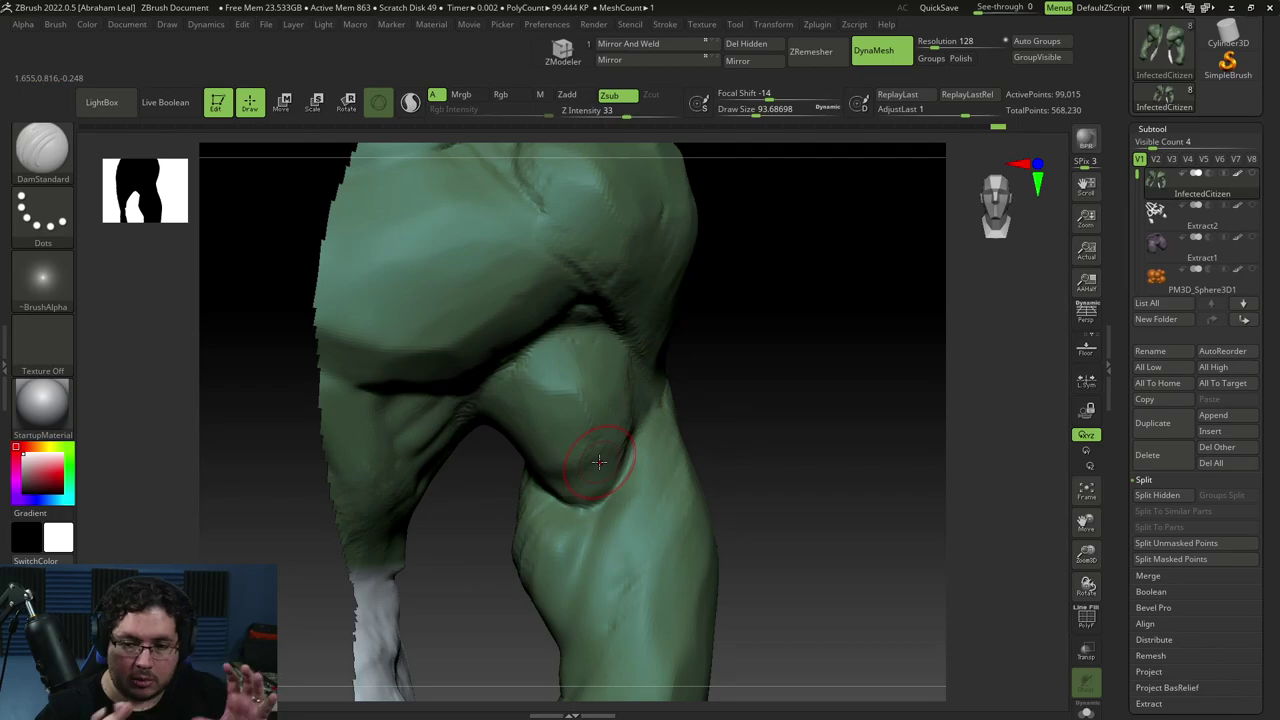
right_click_drag(598, 461, 685, 405)
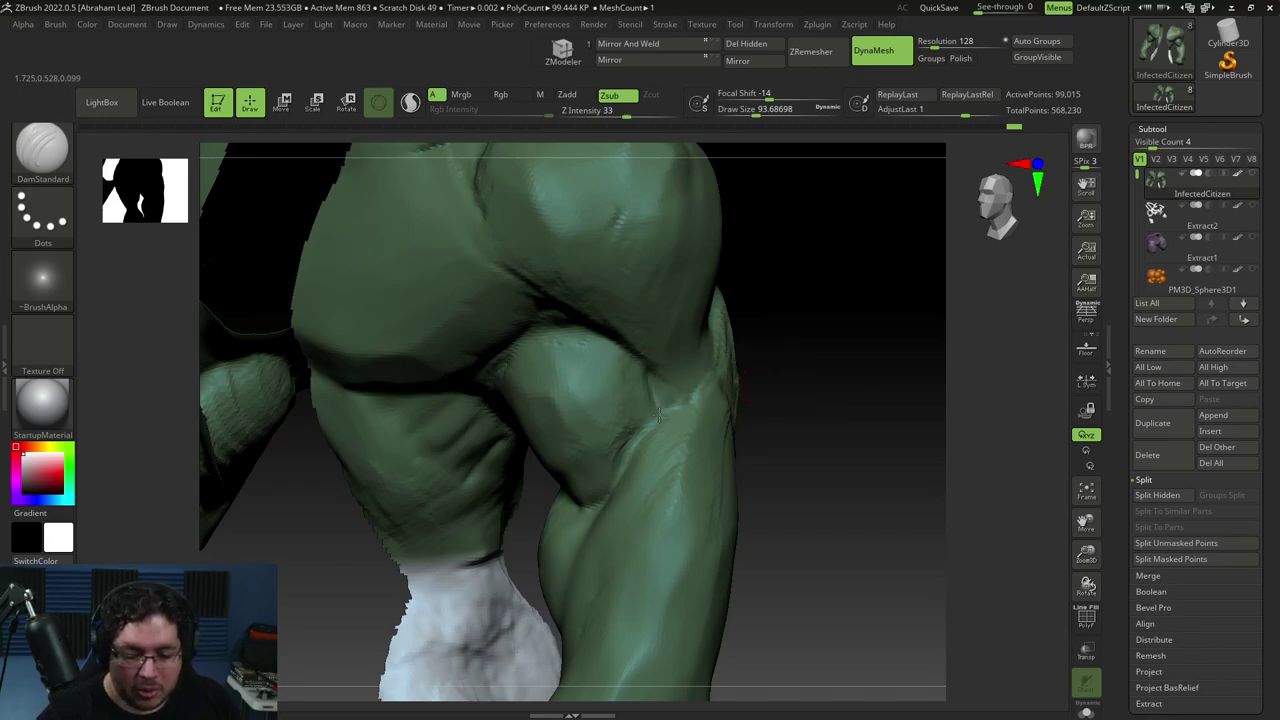
left_click_drag(641, 438, 651, 432)
left_click_drag(770, 400, 822, 332)
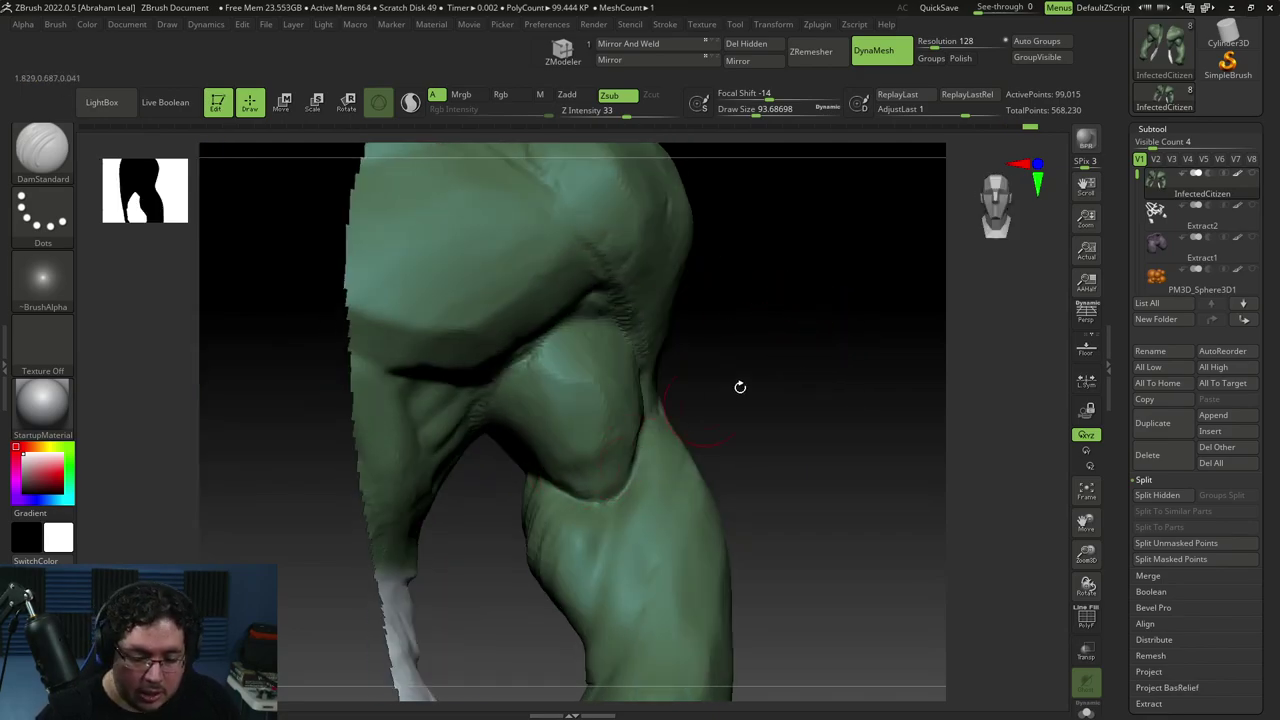
left_click_drag(768, 392, 783, 322)
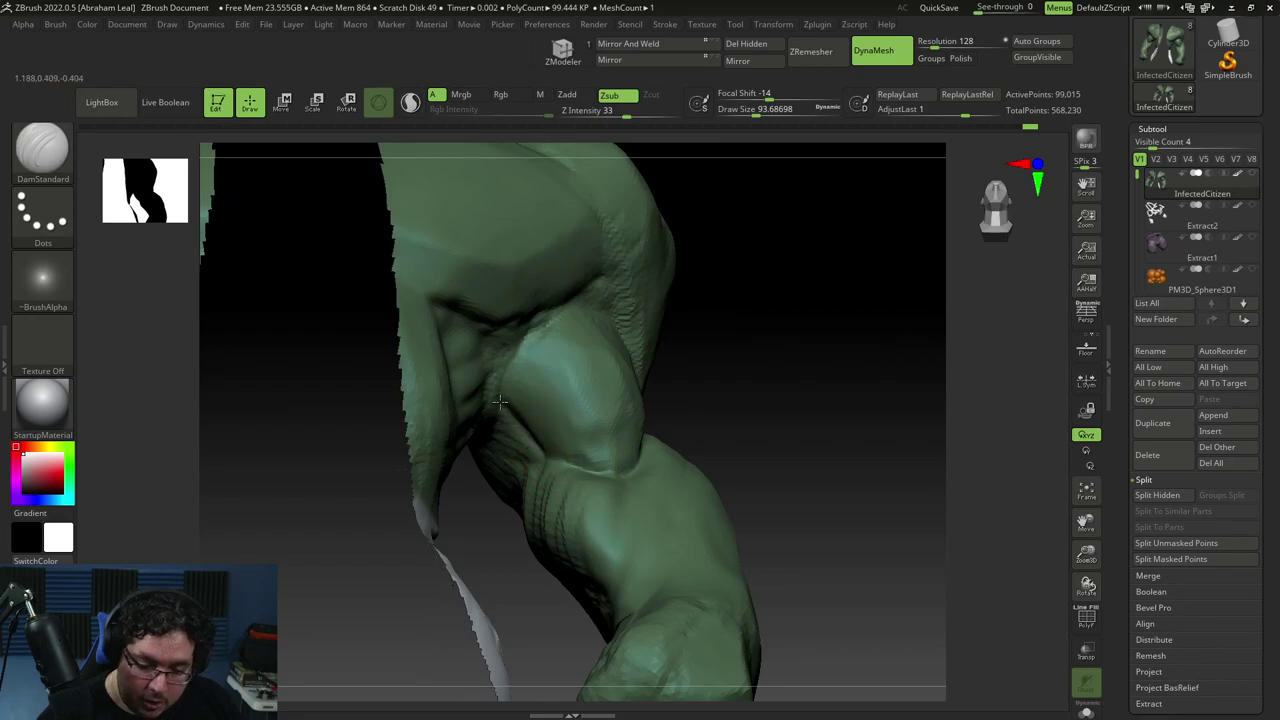
right_click_drag(552, 455, 600, 478)
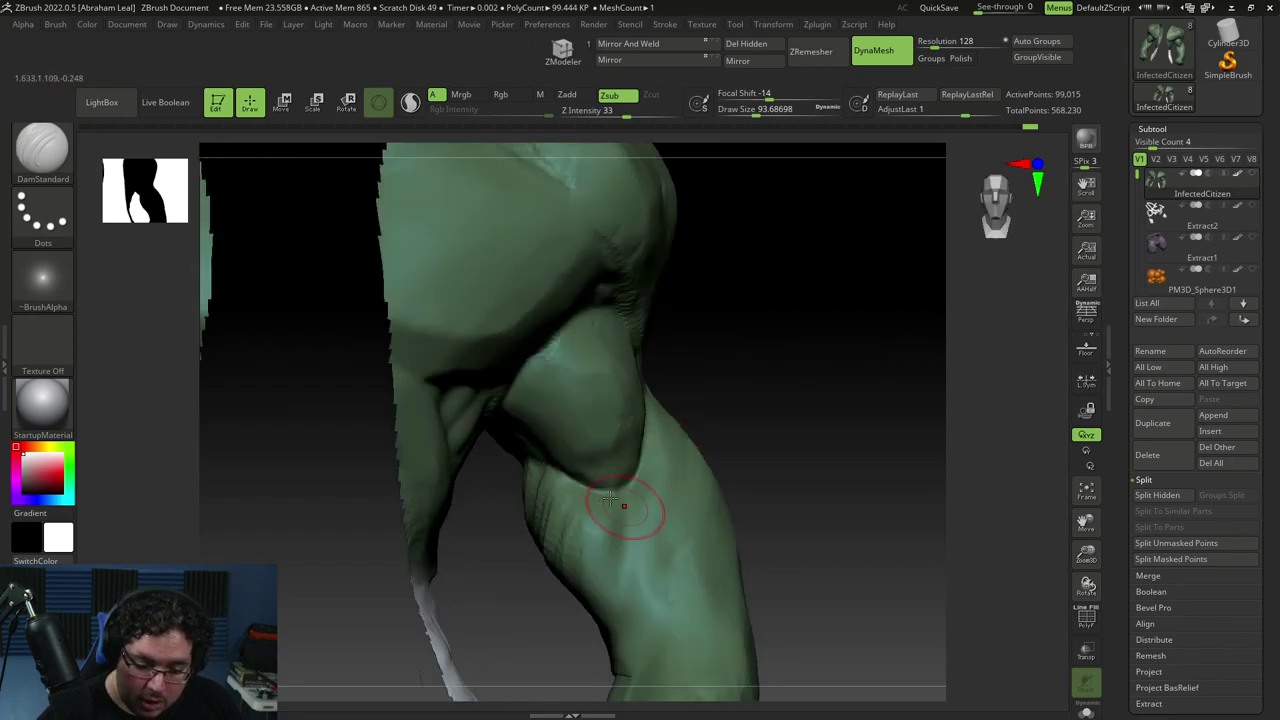
right_click_drag(647, 412, 580, 415, "alt")
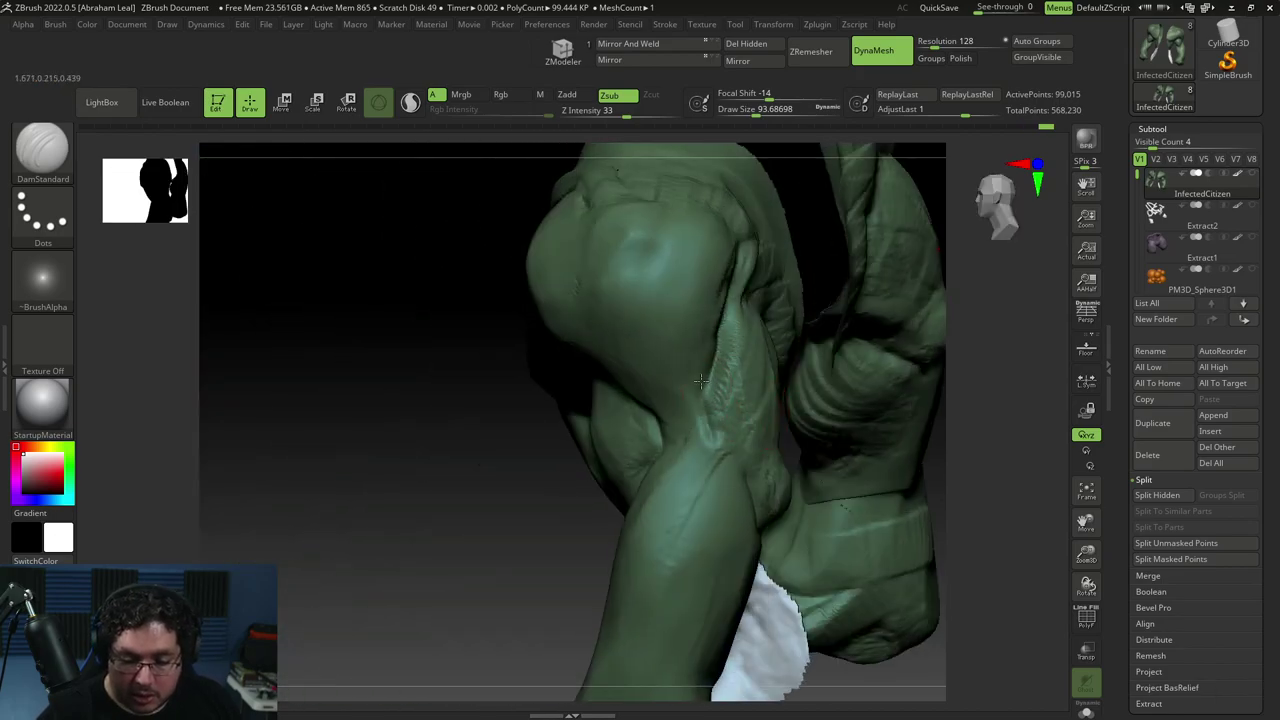
right_click_drag(568, 491, 551, 451, "shift")
right_click_drag(816, 318, 774, 320)
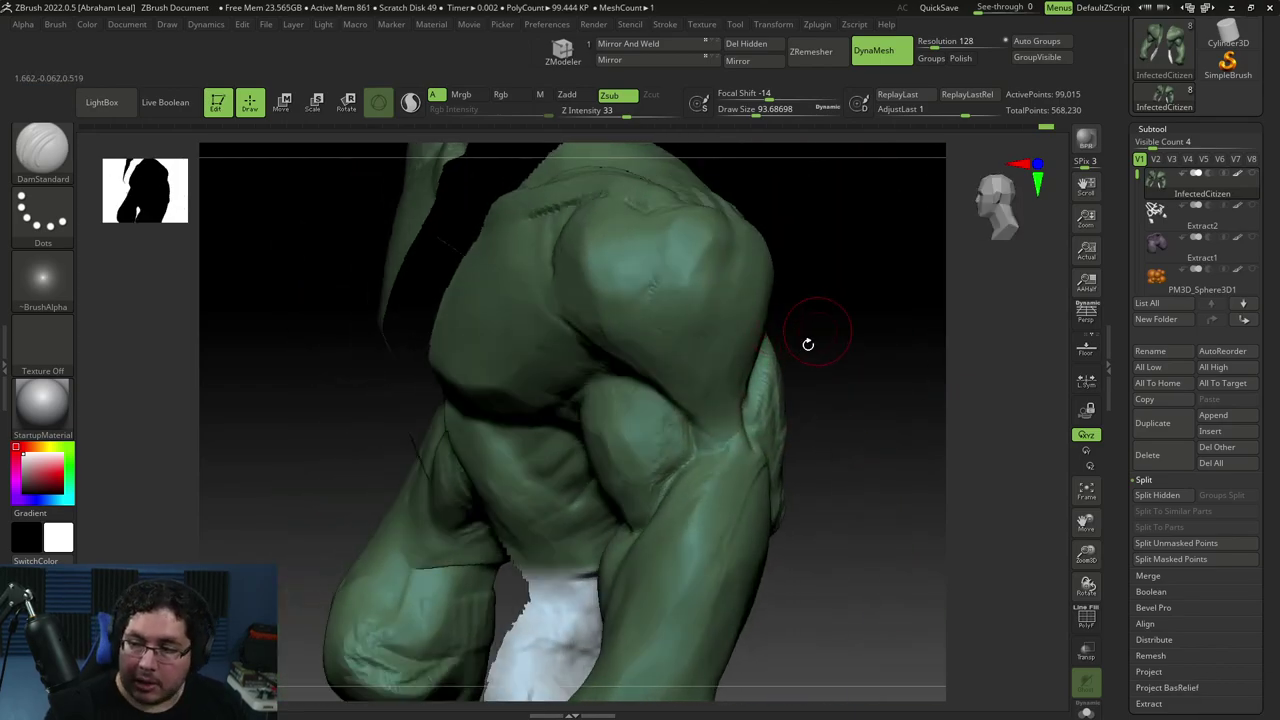
Build up the muscle between the deltoid's lower tip and the outer forearm with ClayBuildup at a draw size of about 94
key("b")
key("c")
key("b")
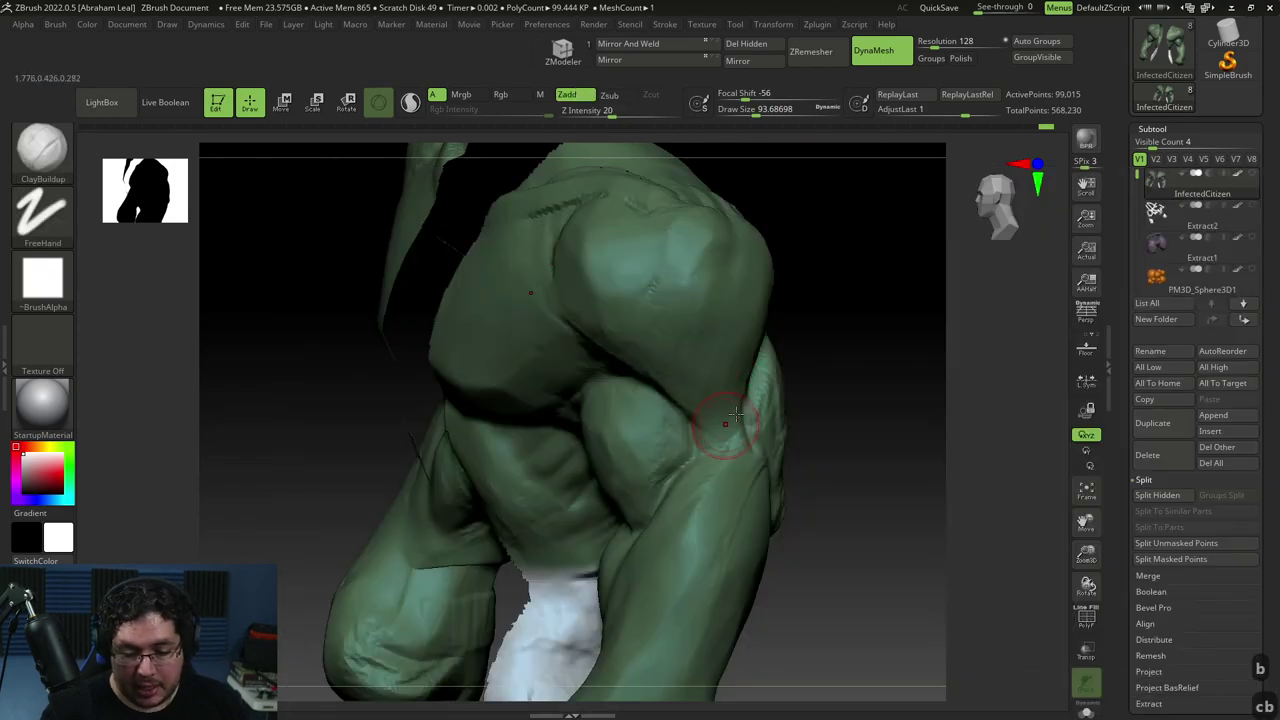
left_click_drag(724, 427, 683, 486)
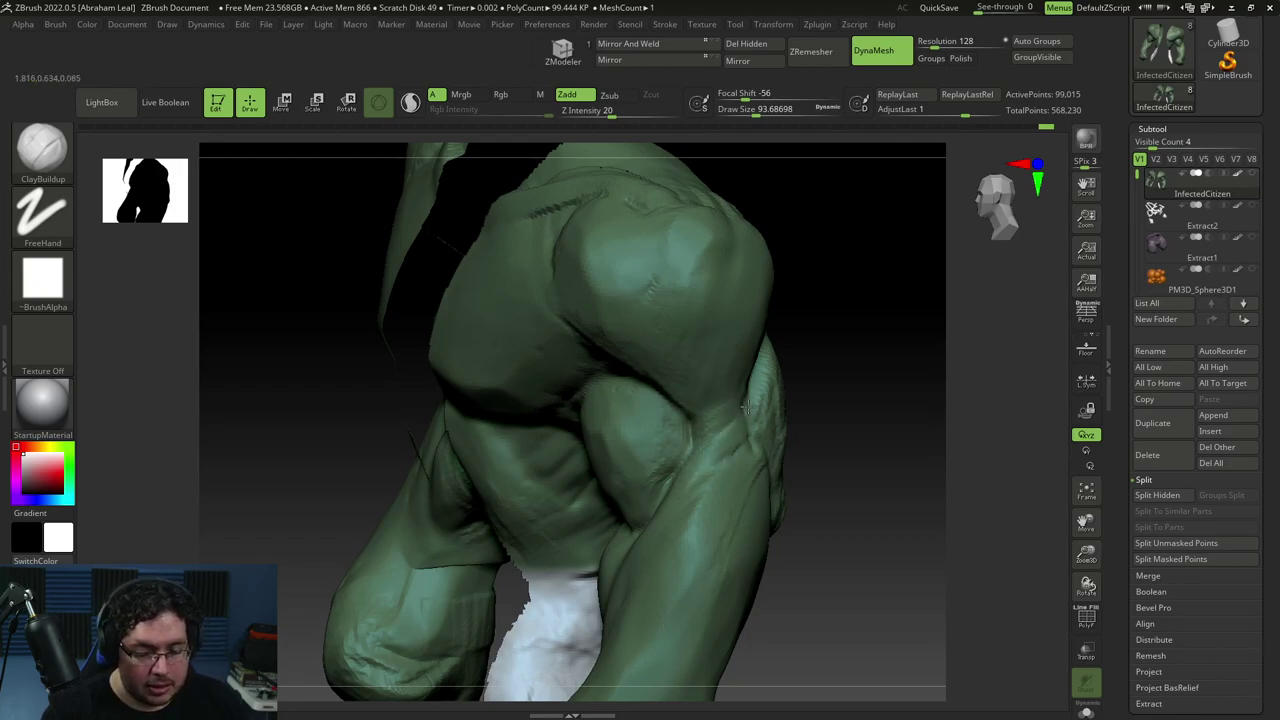
left_click_drag(735, 450, 700, 427)
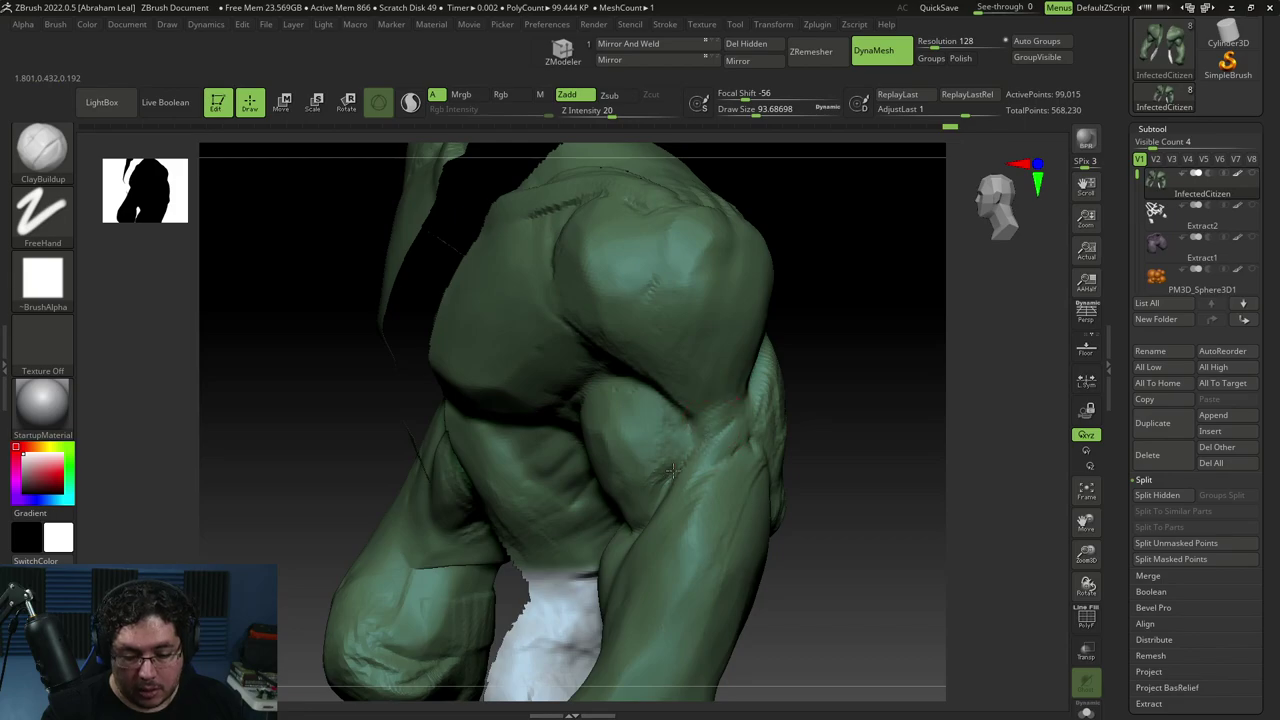
left_click_drag(806, 397, 720, 436)
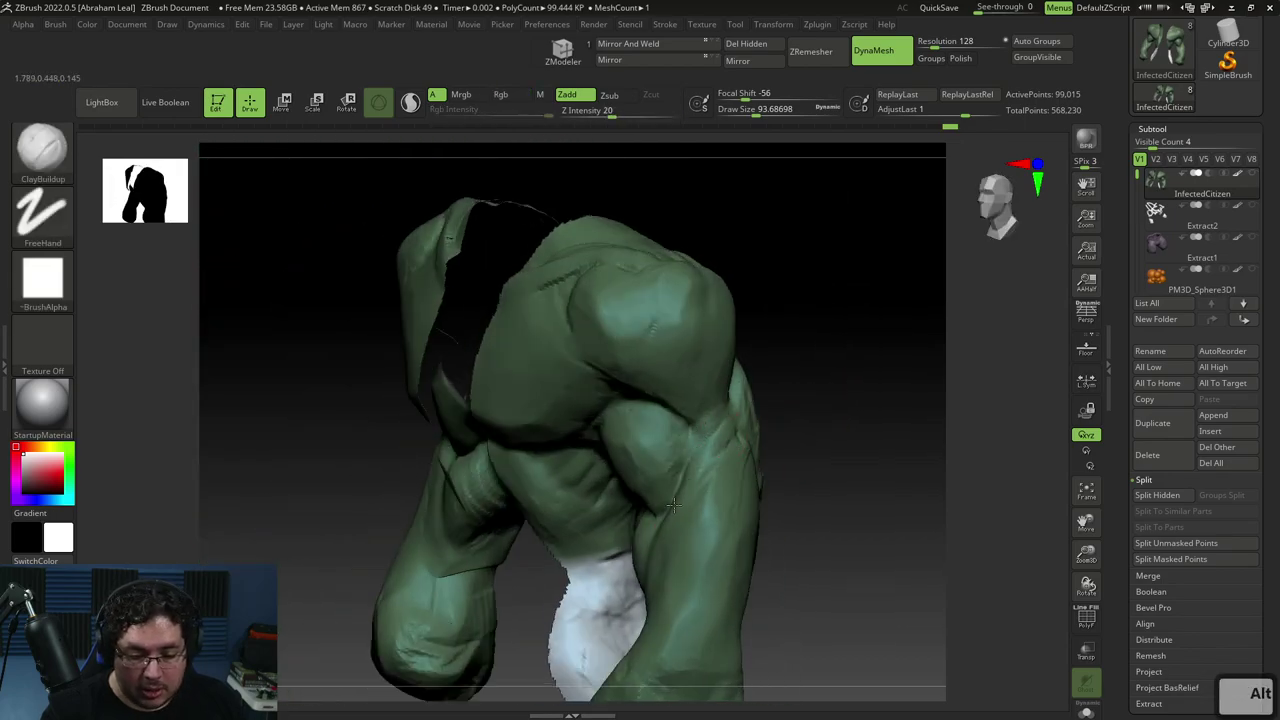
Trim the rear deltoid and upper arm into broader planes with TrimDynamic at a draw size of about 245
left_click_drag(820, 406, 751, 410)
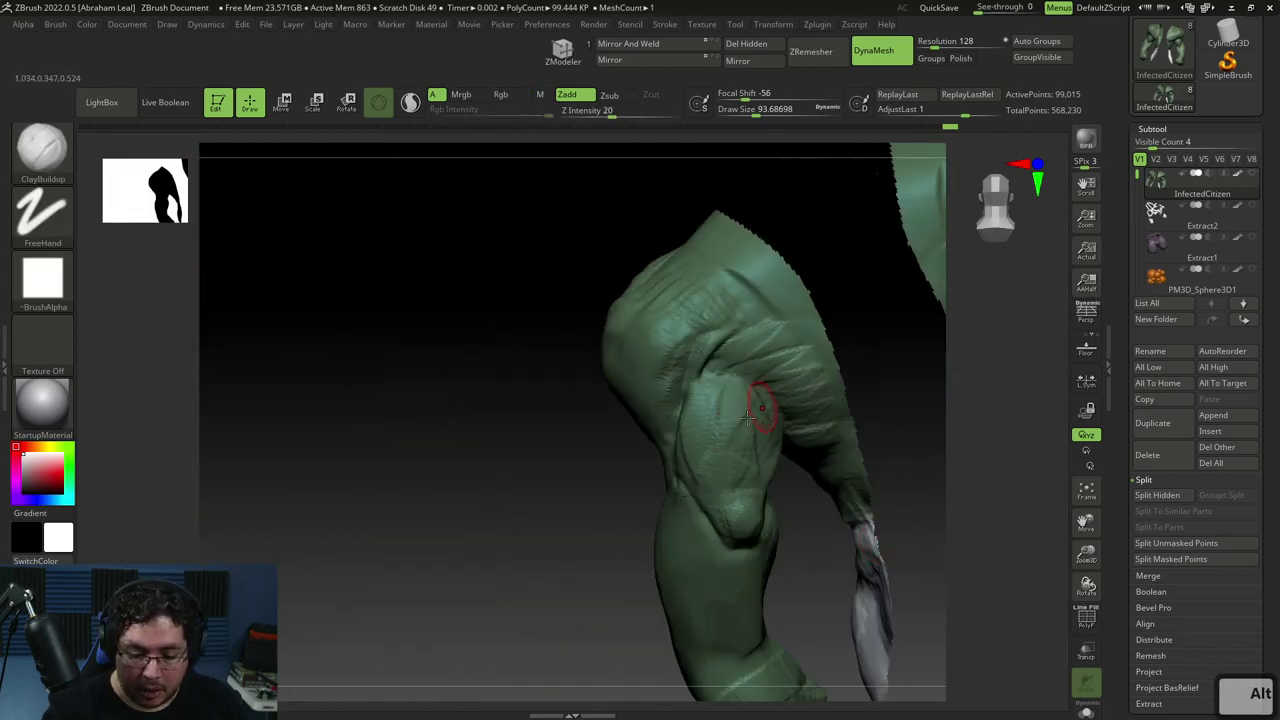
left_click_drag(600, 480, 594, 318)
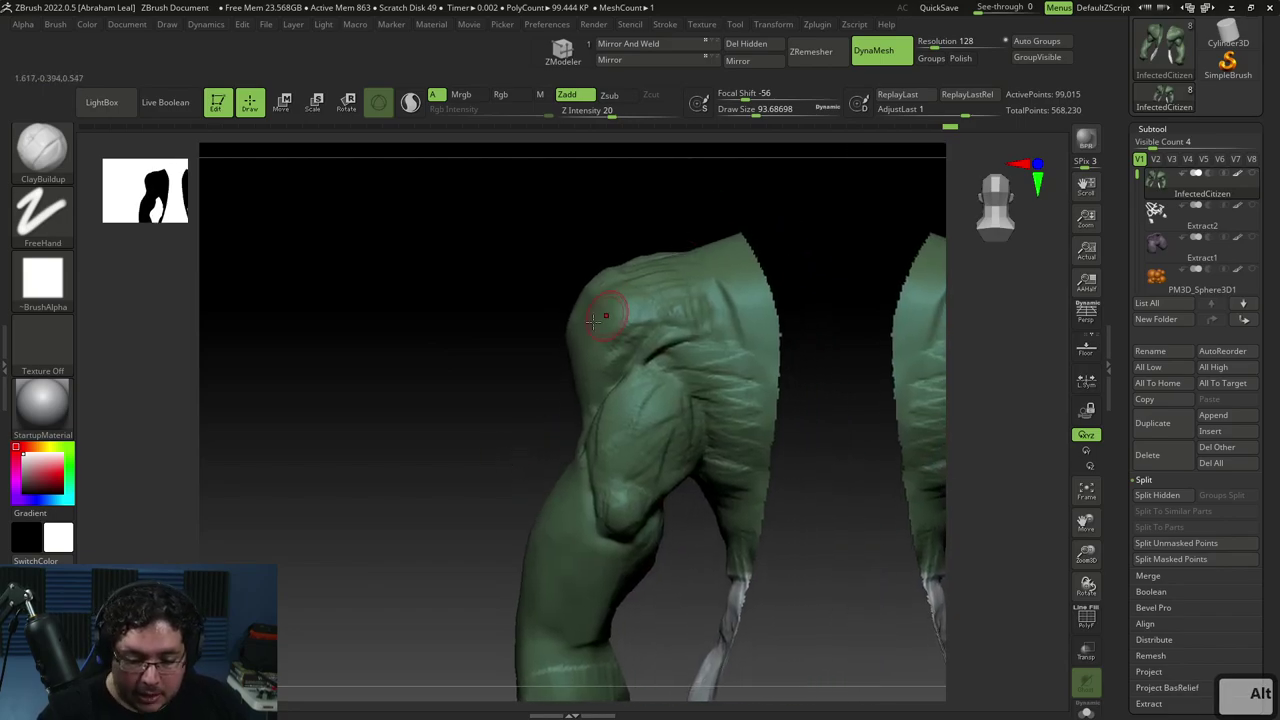
key("b")
key("t")
key("d")
mouse_move(600, 302)
right_mouse_down()
mouse_move(551, 383)
mouse_move(578, 311)
mouse_move(512, 292)
right_mouse_up()
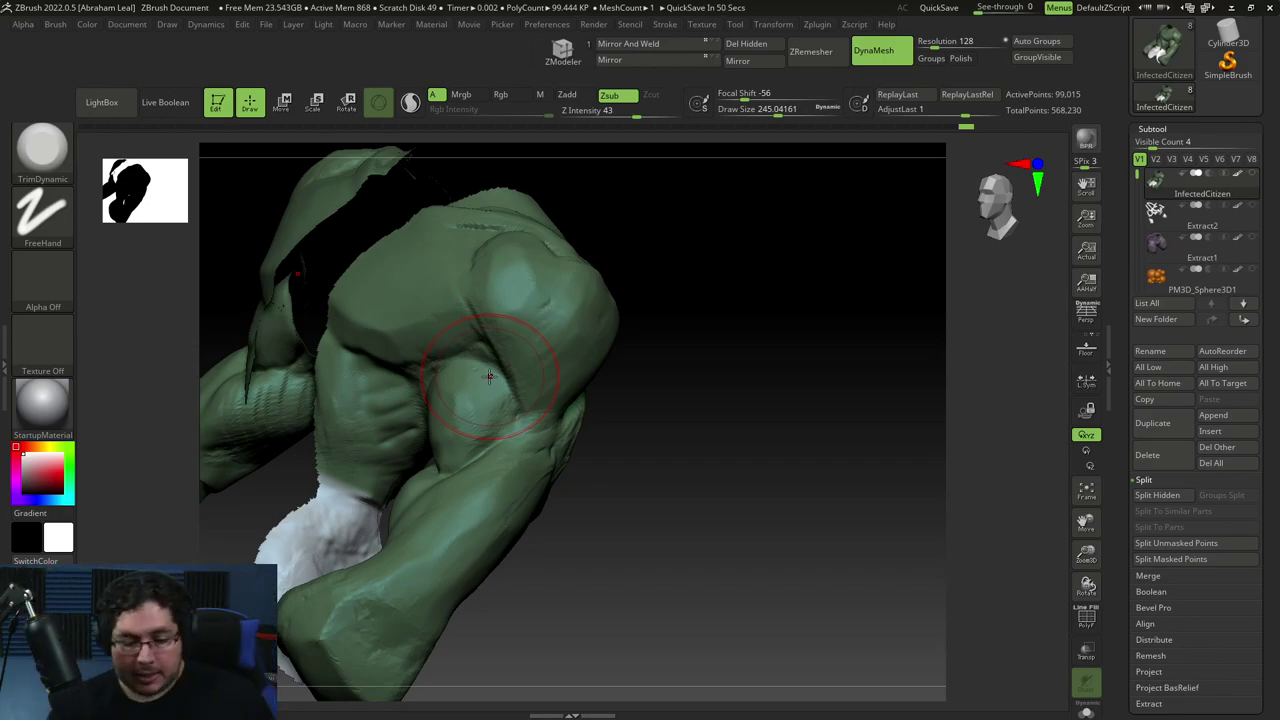
key("Caps_Lock")
left_click_drag(677, 492, 679, 453)
key("Caps_Lock")
mouse_move(757, 443)
left_mouse_down()
mouse_move(779, 301)
mouse_move(791, 349)
mouse_move(685, 376)
mouse_move(668, 361)
left_mouse_up()
Shape the triceps tendon hollow and the bony bumps around the elbow with ClayBuildup at a draw size of about 108
key("b")
key("c")
key("b")
key("space")
mouse_move(642, 413)
left_mouse_down()
mouse_move(677, 390)
mouse_move(660, 356)
mouse_move(697, 407)
mouse_move(701, 362)
mouse_move(675, 350)
mouse_move(657, 366)
mouse_move(672, 388)
mouse_move(686, 340)
mouse_move(650, 378)
mouse_move(598, 498)
mouse_move(656, 434)
left_mouse_up()
right_click_drag(643, 449, 508, 405, "shift")
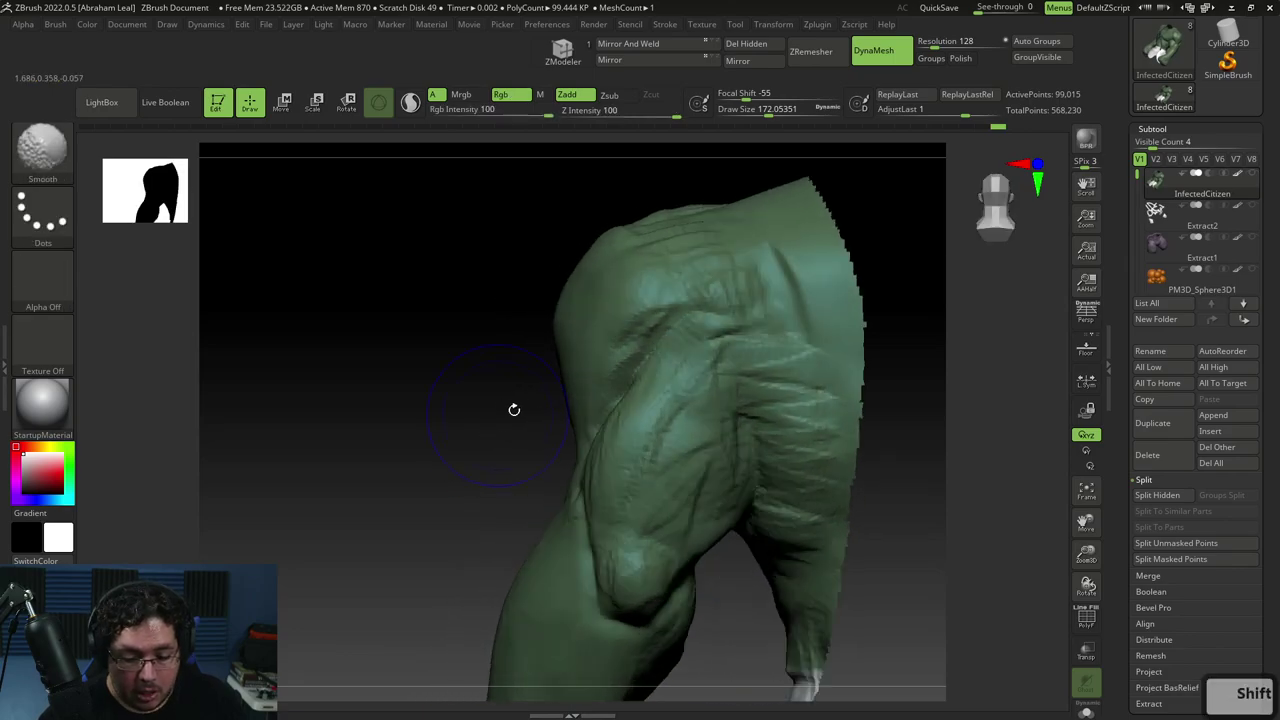
right_click_drag(690, 362, 710, 235, "alt")
right_click(656, 394)
left_click_drag(674, 347, 663, 347)
mouse_move(636, 407)
left_mouse_down("alt")
mouse_move(637, 446)
mouse_move(656, 440)
mouse_move(625, 424)
mouse_move(662, 416)
mouse_move(672, 440)
mouse_move(620, 503)
mouse_move(664, 483)
mouse_move(646, 490)
mouse_move(620, 468)
mouse_move(618, 480)
mouse_move(586, 480)
mouse_move(595, 475)
left_mouse_up("alt")
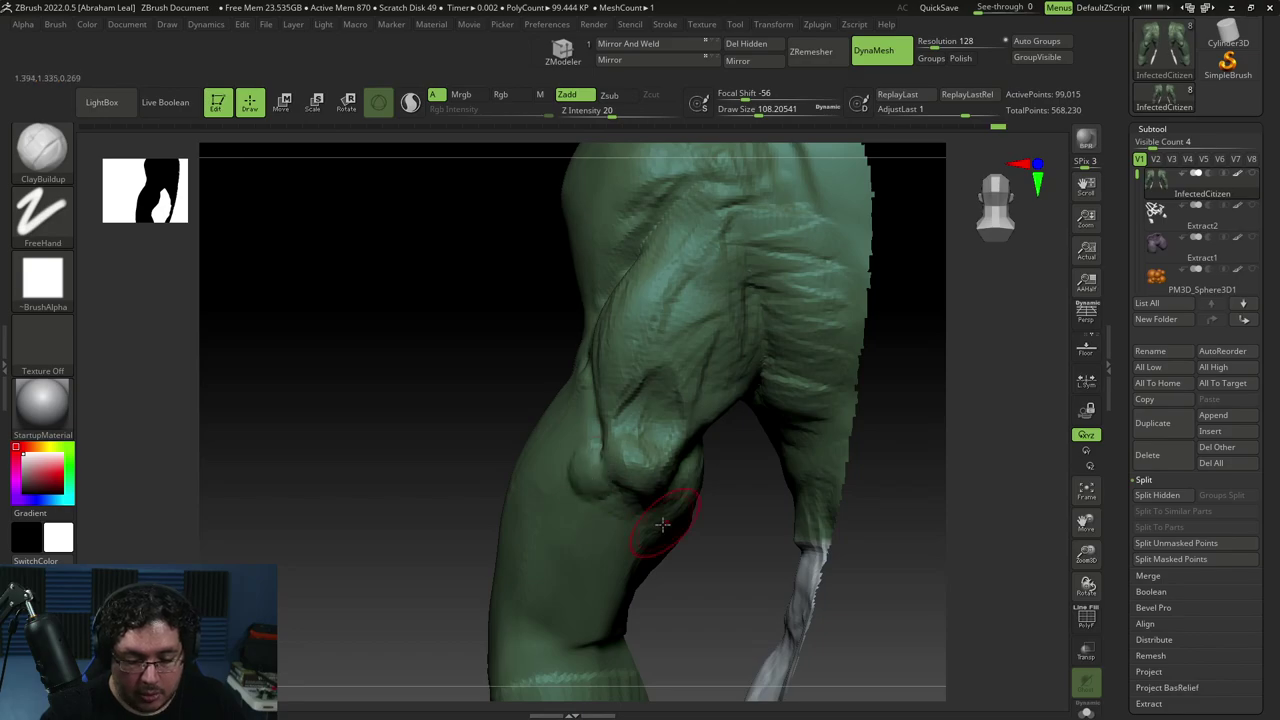
Smooth the elbow forms and build up the triceps along its length with ClayBuildup
left_click_drag(505, 367, 545, 374)
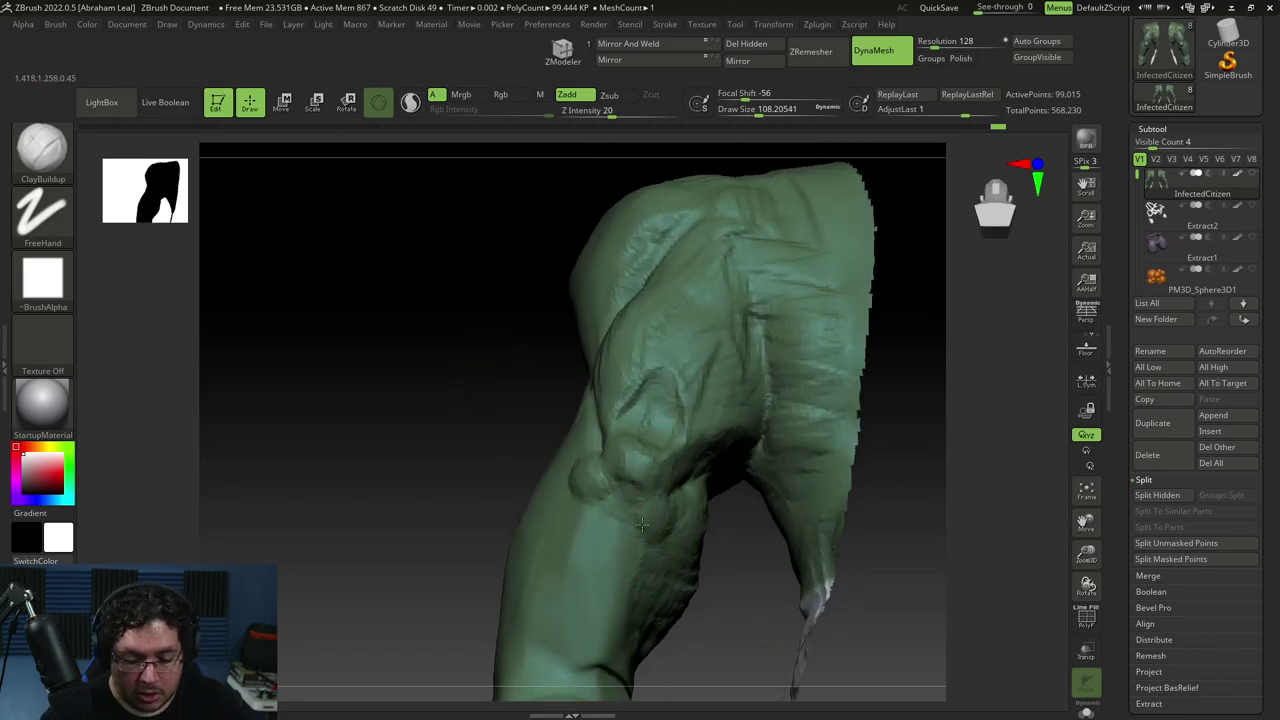
key("shift")
right_click_drag(635, 540, 591, 423)
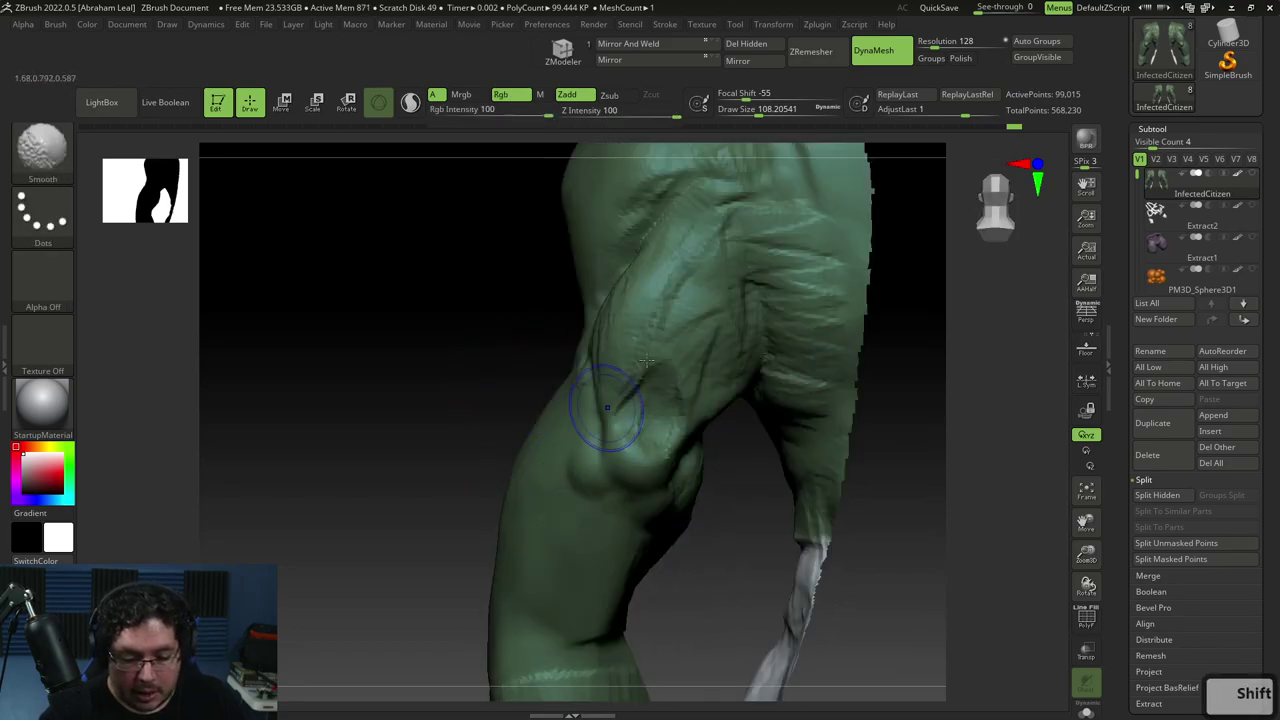
mouse_move(700, 256)
left_mouse_down()
mouse_move(664, 318)
mouse_move(706, 312)
mouse_move(714, 345)
left_mouse_up()
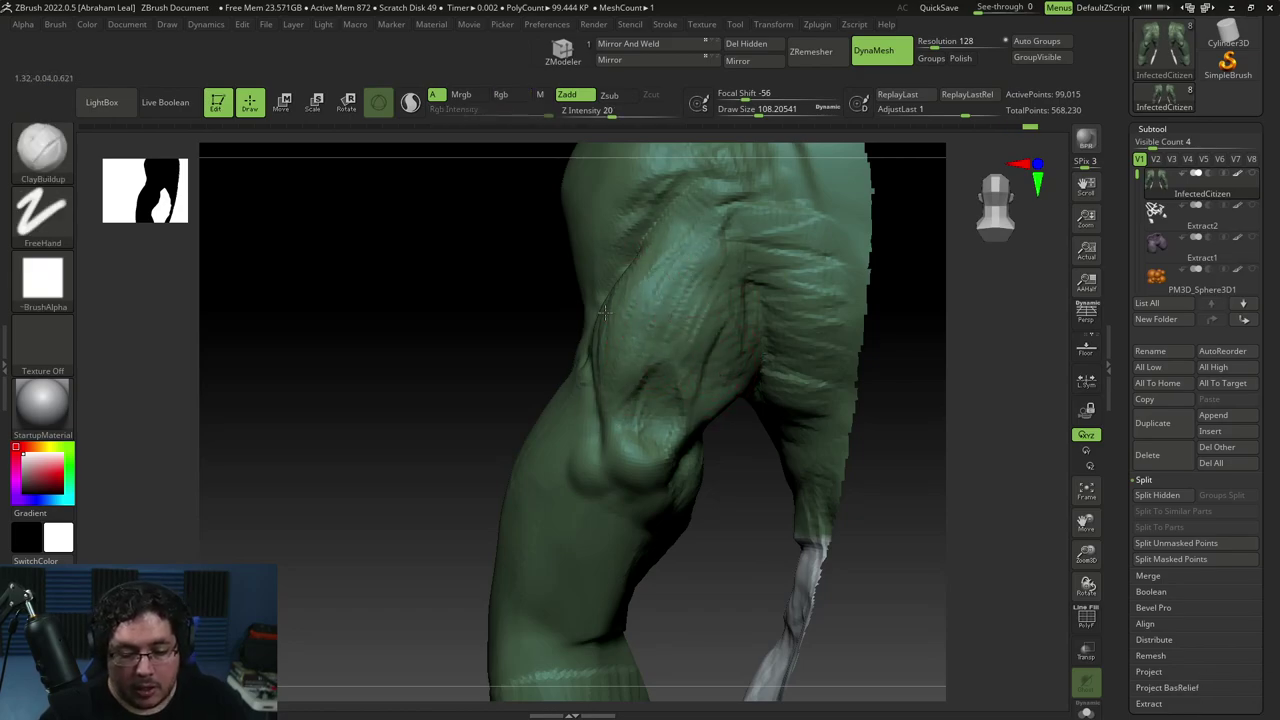
left_click_drag(608, 320, 668, 261)
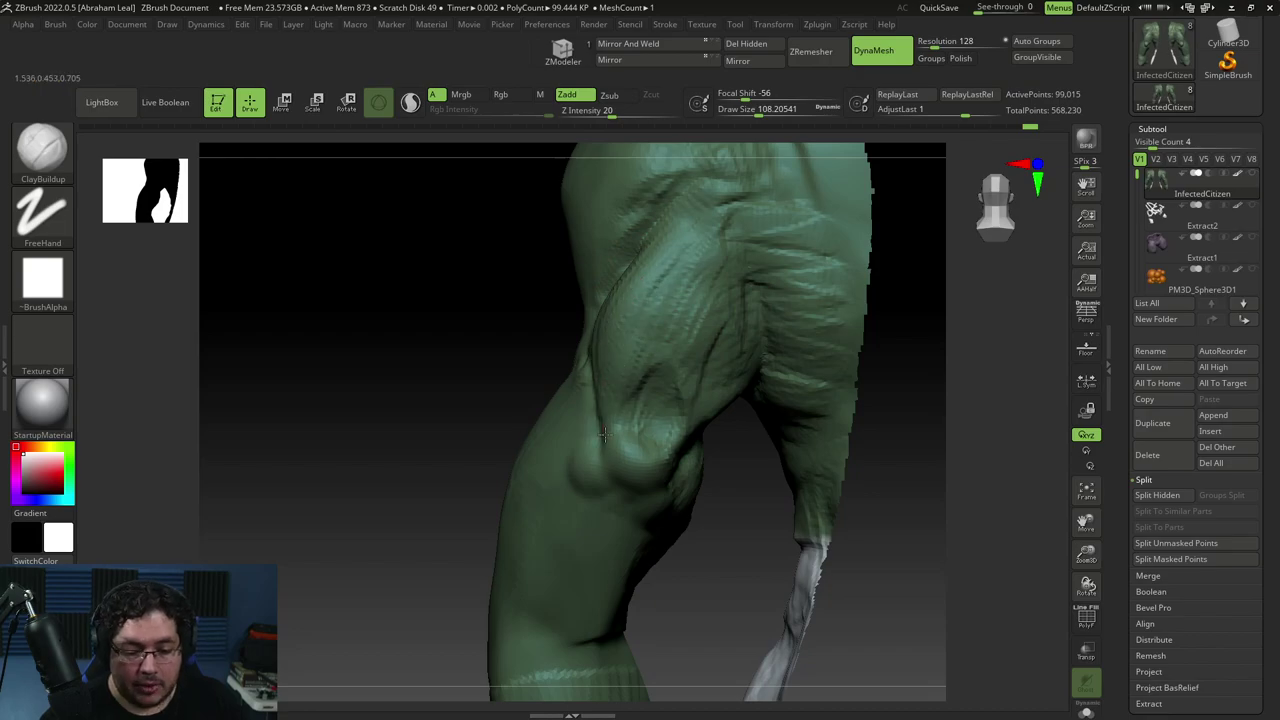
Flatten the triceps and its tendon above the elbow with TrimDynamic at a draw size of about 192
key("b")
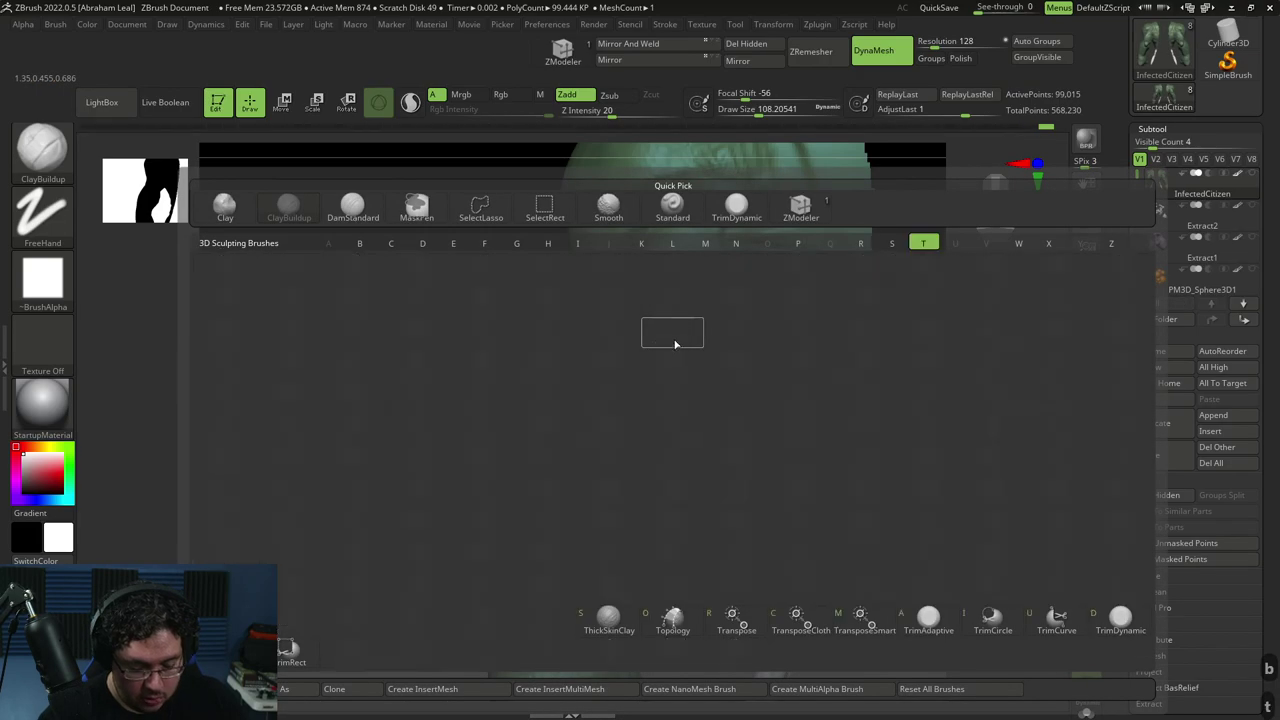
key("t")
key("d")
key("b")
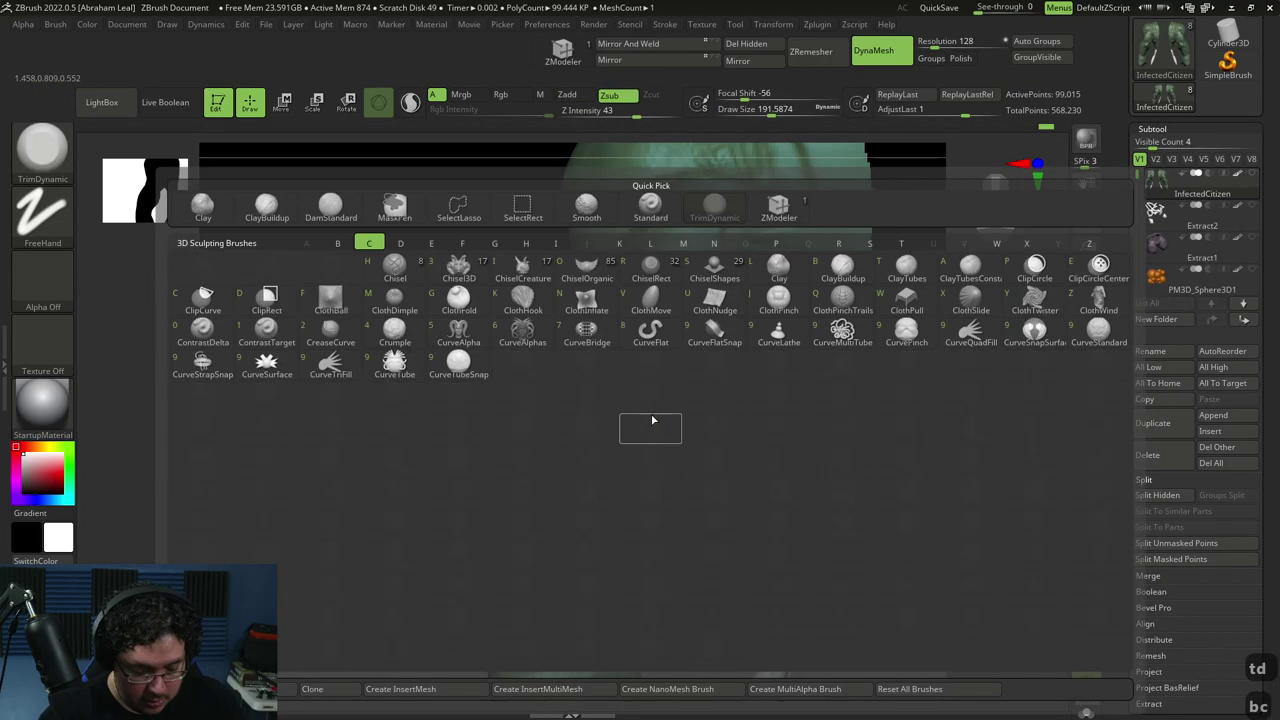
key("c")
key("b")
mouse_move(662, 369)
right_mouse_down()
mouse_move(600, 377)
mouse_move(700, 414)
right_mouse_up()
key("b")
key("t")
key("d")
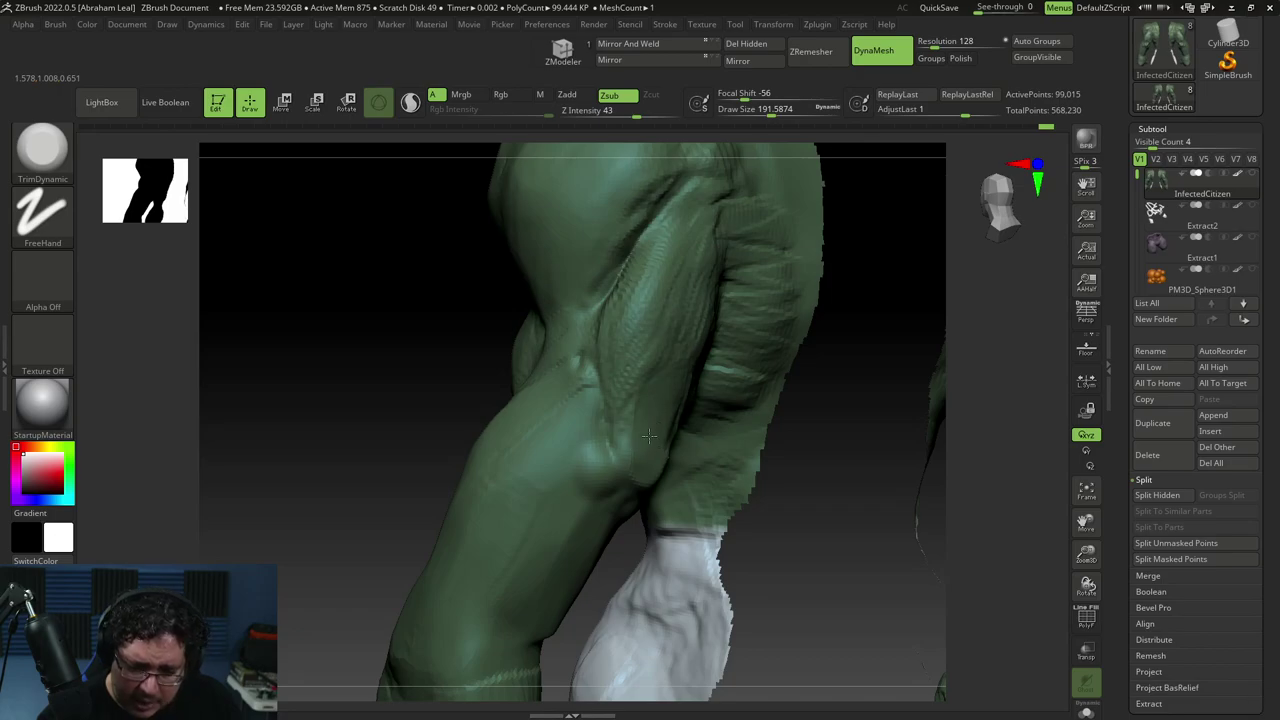
mouse_move(637, 360)
right_mouse_down()
mouse_move(800, 457)
mouse_move(487, 398)
mouse_move(466, 440)
mouse_move(531, 456)
mouse_move(494, 367)
right_mouse_up()
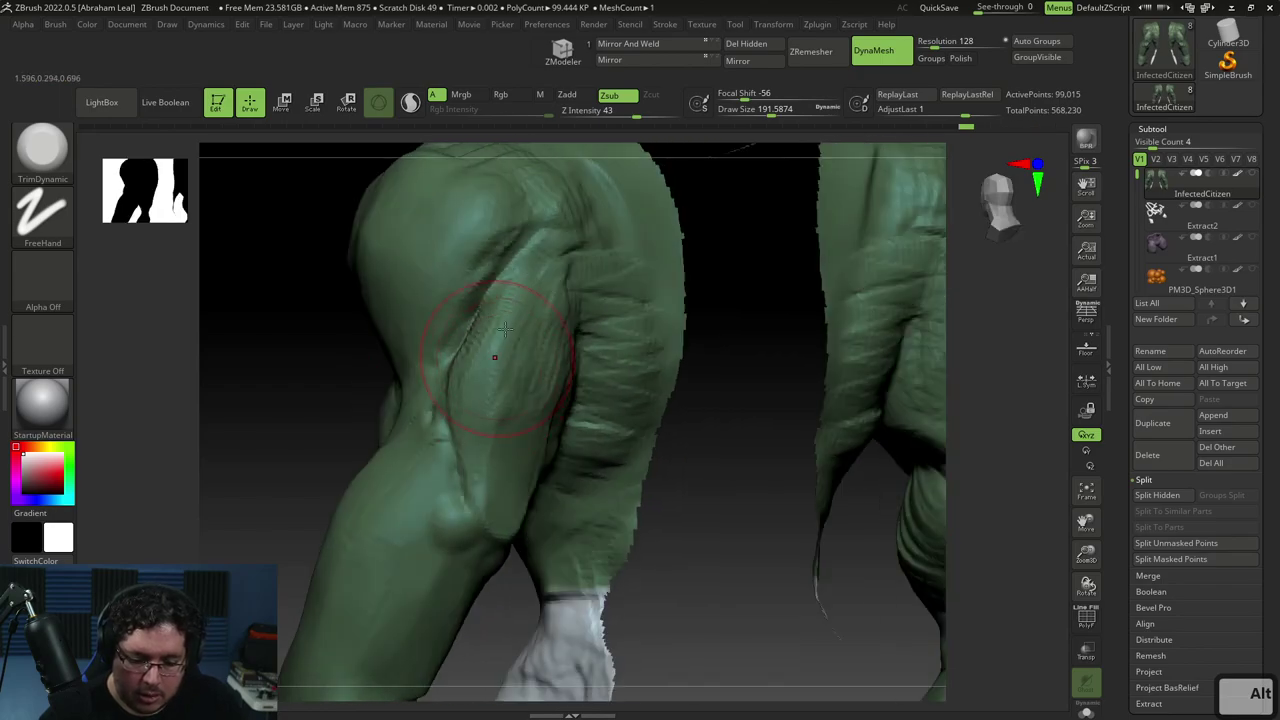
Add volume to the outer head of the triceps with ClayBuildup at a draw size of about 140
key("b")
key("c")
key("b")
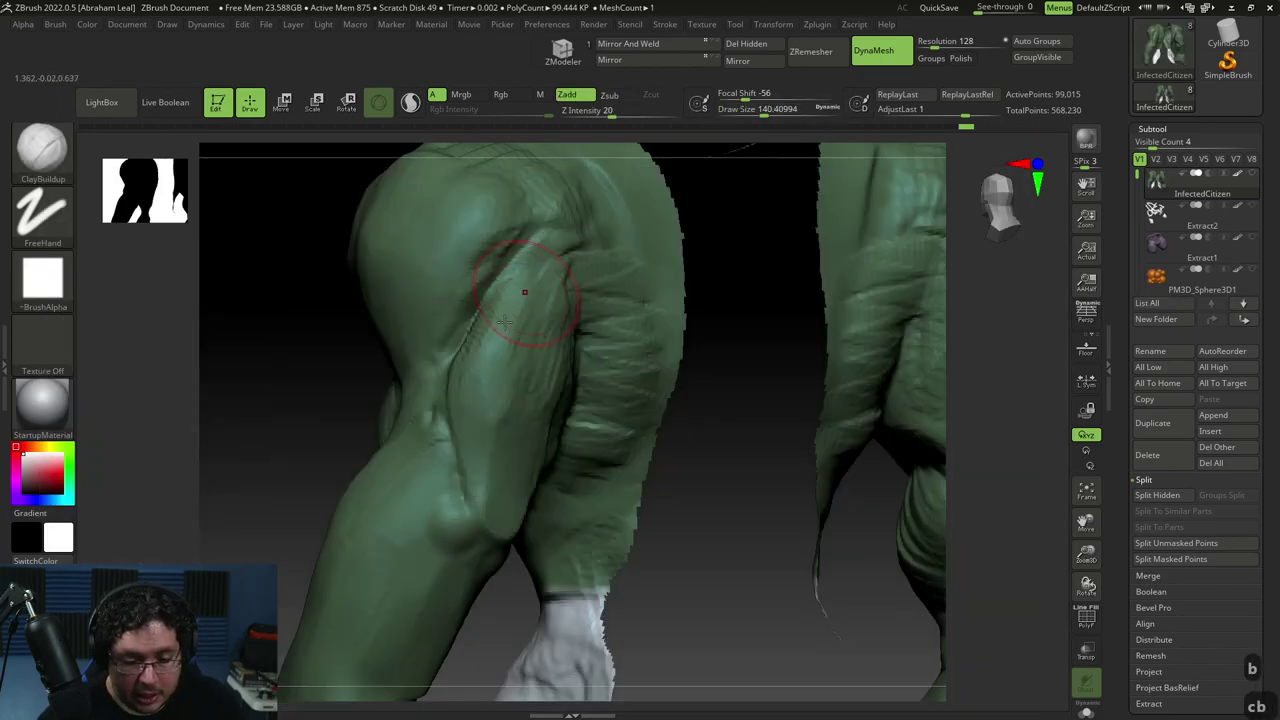
mouse_move(520, 312)
left_mouse_down()
mouse_move(520, 370)
mouse_move(490, 418)
left_mouse_up()
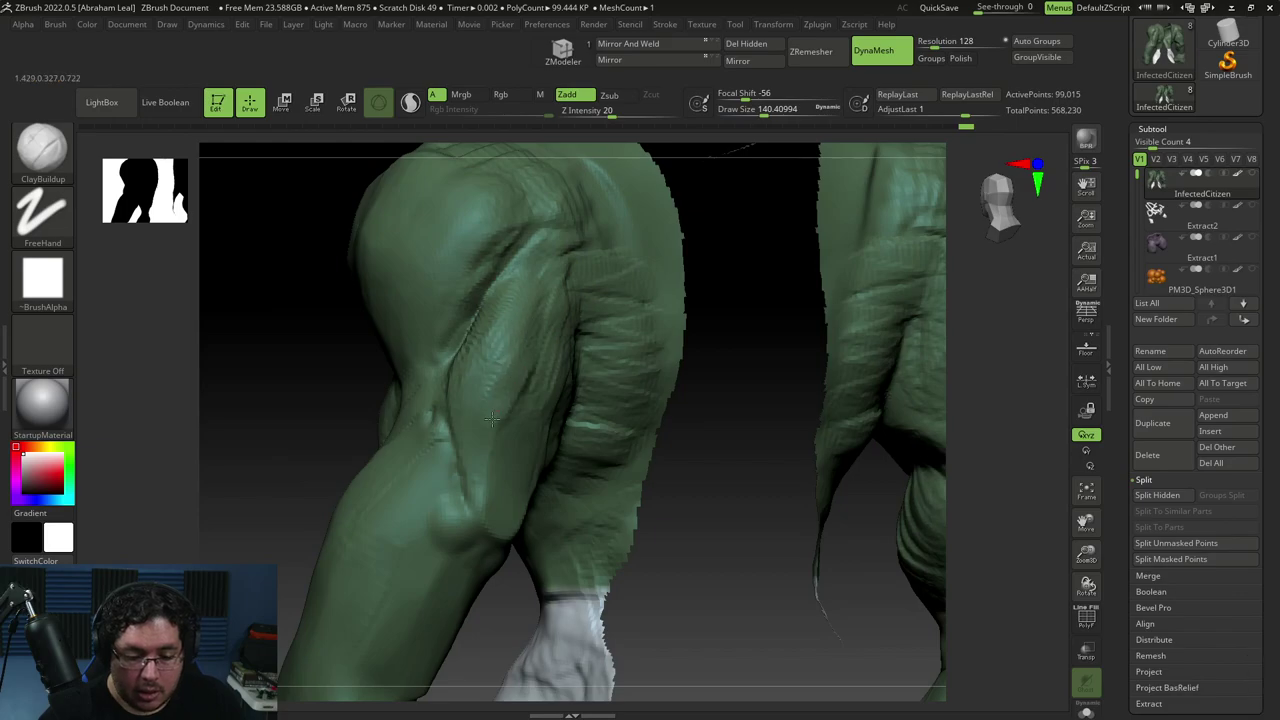
Fill out the inner triceps and blend its upper end into the back of the shoulder with ClayBuildup
left_click_drag(320, 354, 426, 326)
left_click_drag(763, 319, 800, 388)
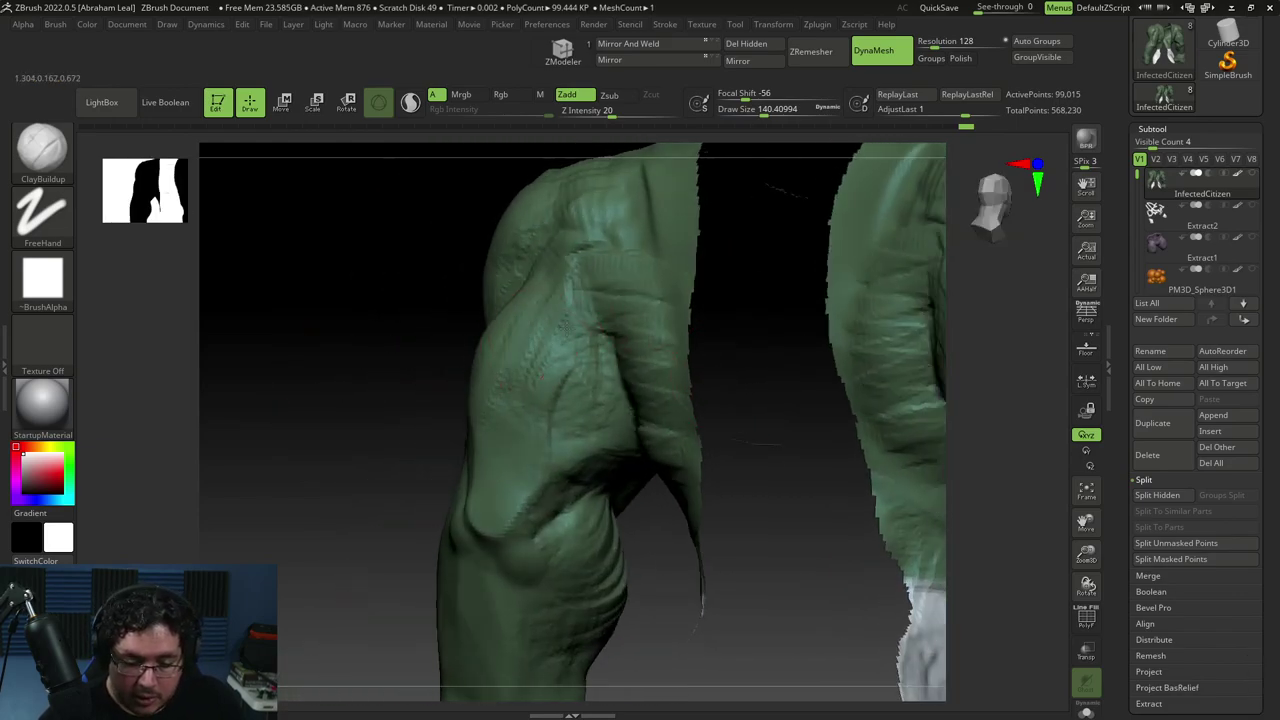
key("alt")
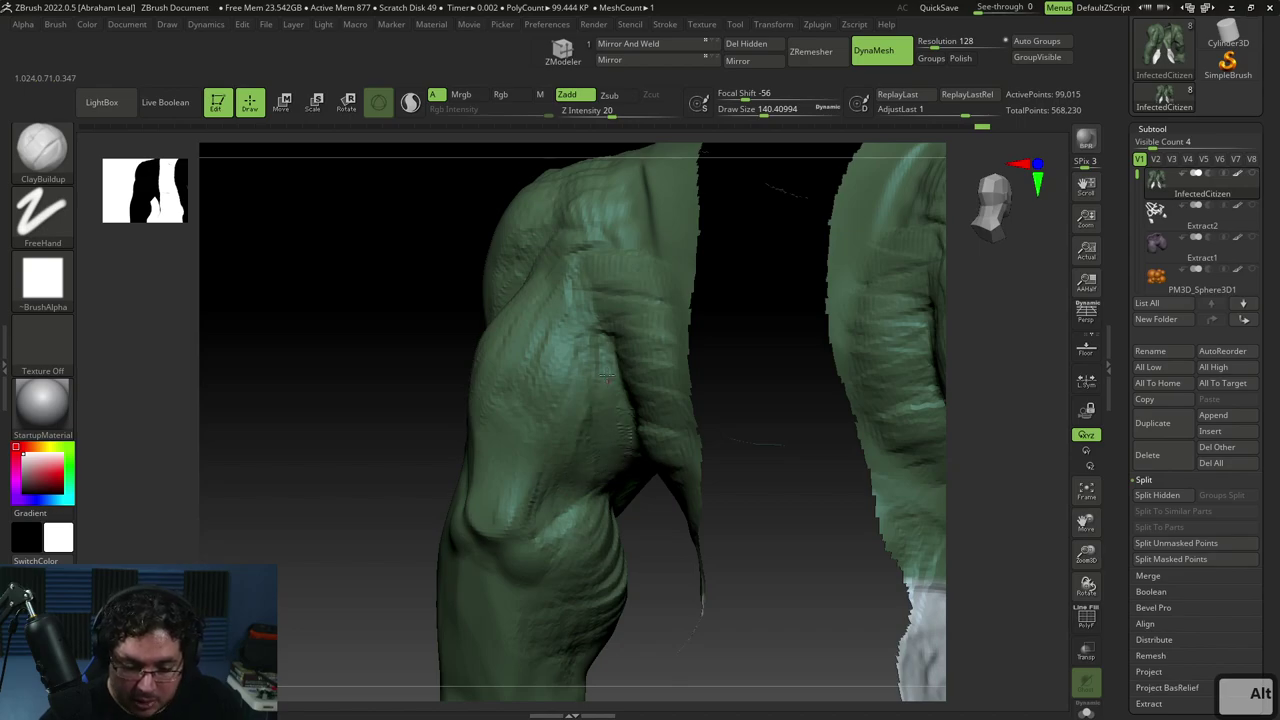
left_click_drag(548, 312, 563, 376, "alt")
mouse_move(598, 322)
left_mouse_down("alt")
mouse_move(584, 382)
mouse_move(548, 368)
left_mouse_up("alt")
mouse_move(540, 336)
right_mouse_down()
mouse_move(428, 398)
mouse_move(404, 502)
right_mouse_up()
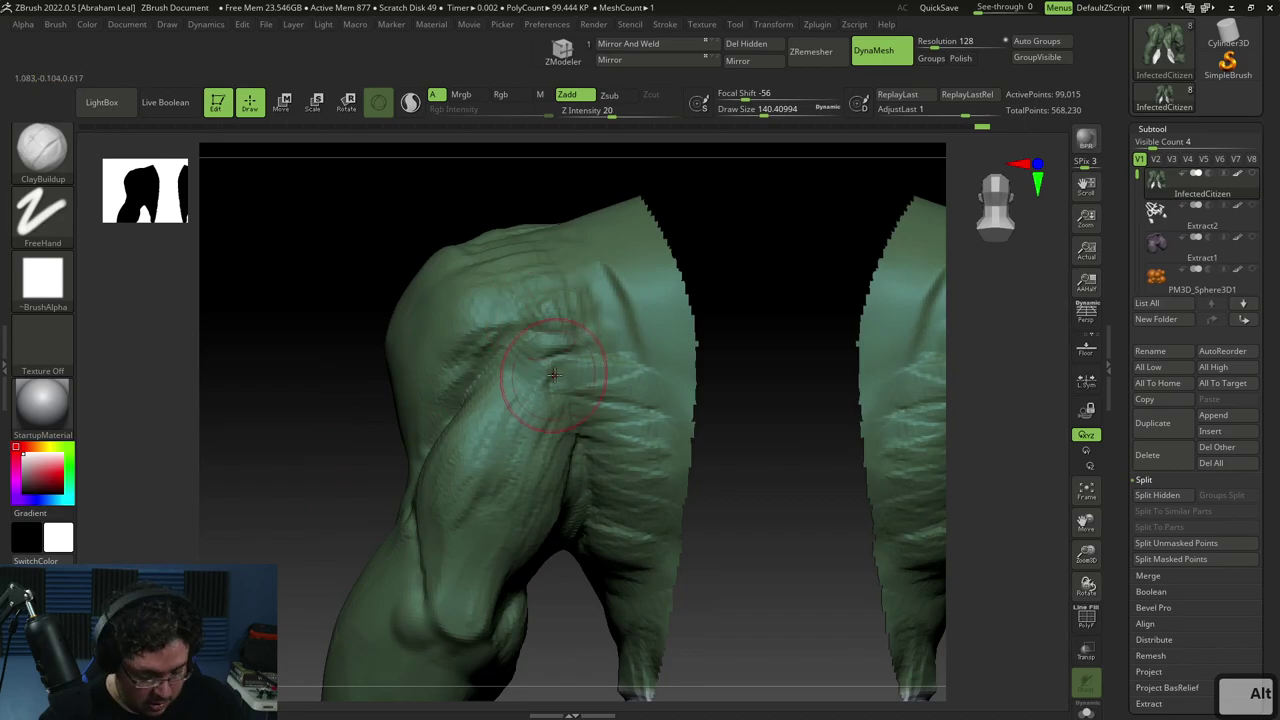
Carve the creases separating the top of the triceps from the rear deltoid and back with DamStandard at a draw size of about 120
key("b")
key("d")
key("s")
left_click_drag(525, 358, 580, 462)
mouse_move(532, 376)
left_mouse_down()
mouse_move(508, 350)
mouse_move(470, 380)
mouse_move(556, 406)
left_mouse_up()
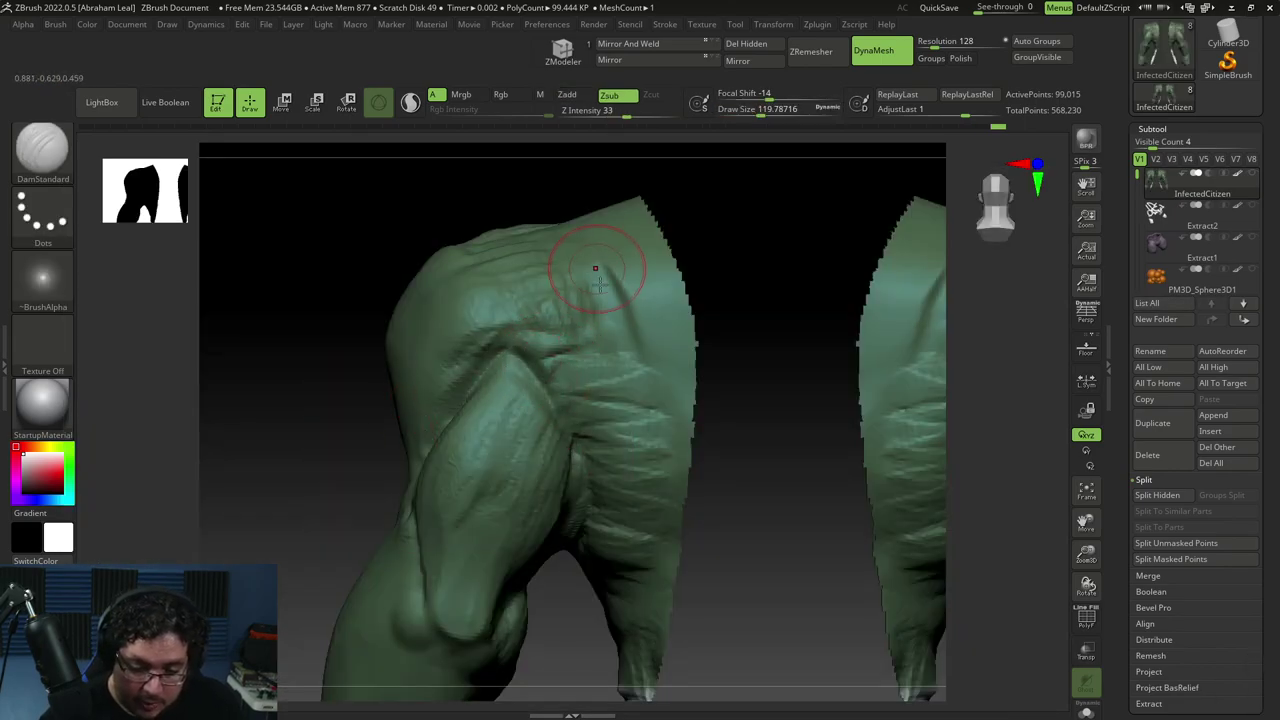
Add volume to the back beside the shoulder and to the triceps with ClayBuildup at a draw size of about 158
key("b")
key("c")
key("b")
key("space")
mouse_move(618, 328)
left_mouse_down()
mouse_move(588, 376)
mouse_move(652, 395)
mouse_move(622, 290)
mouse_move(566, 318)
mouse_move(599, 314)
left_mouse_up()
mouse_move(571, 408)
left_mouse_down()
mouse_move(620, 360)
mouse_move(610, 420)
mouse_move(588, 448)
mouse_move(628, 436)
mouse_move(645, 458)
mouse_move(655, 451)
mouse_move(614, 416)
mouse_move(600, 522)
mouse_move(655, 495)
mouse_move(650, 540)
mouse_move(669, 500)
left_mouse_up()
mouse_move(638, 366)
left_mouse_down()
mouse_move(632, 335)
mouse_move(650, 379)
left_mouse_up()
mouse_move(699, 571)
left_mouse_down("alt")
mouse_move(708, 466)
mouse_move(615, 450)
left_mouse_up("alt")
left_click_drag(594, 374, 563, 457)
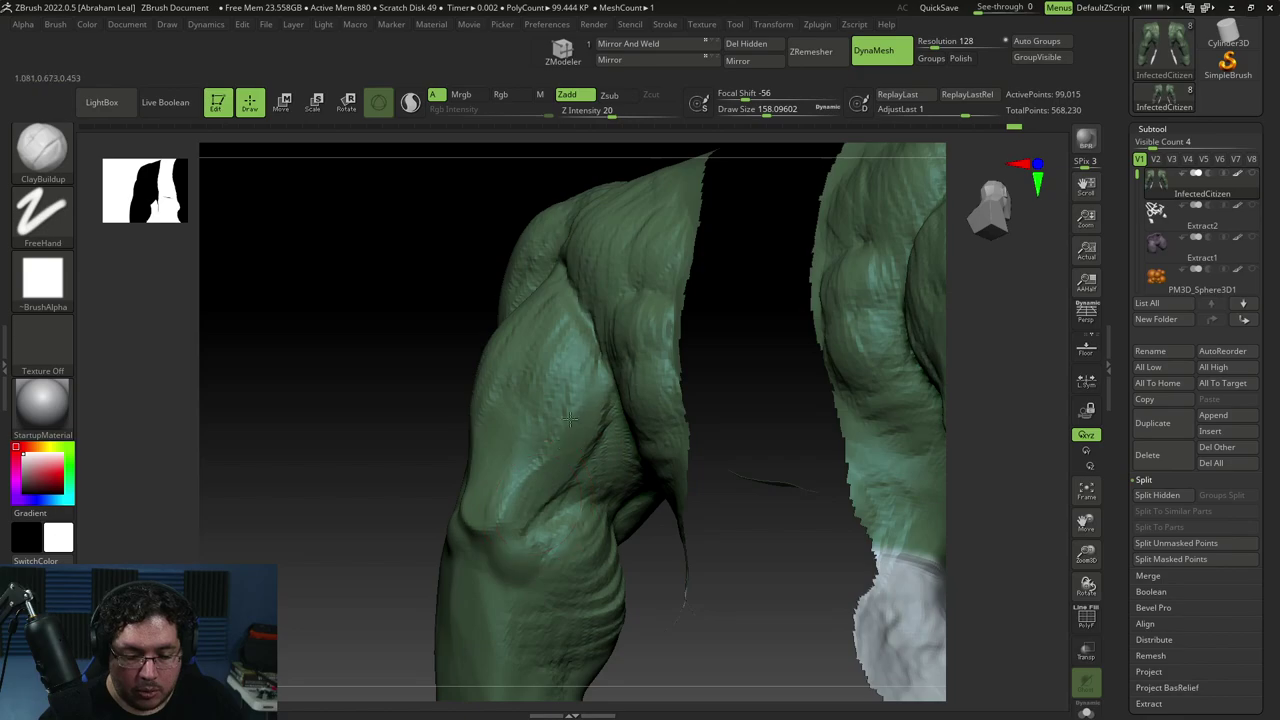
Adjust the biceps and armpit contour as seen from the side with the Move brush at a draw size of about 365
mouse_move(440, 356)
left_mouse_down()
mouse_move(714, 357)
mouse_move(771, 337)
left_mouse_up()
mouse_move(410, 481)
left_mouse_down("alt")
mouse_move(409, 366)
mouse_move(573, 341)
mouse_move(751, 343)
mouse_move(717, 386)
mouse_move(723, 437)
mouse_move(671, 407)
mouse_move(643, 412)
left_mouse_up("alt")
key("b")
key("m")
key("v")
mouse_move(664, 420)
right_mouse_down()
mouse_move(575, 415)
mouse_move(666, 446)
mouse_move(510, 449)
right_mouse_up()
key("space")
left_click_drag(588, 358, 594, 358)
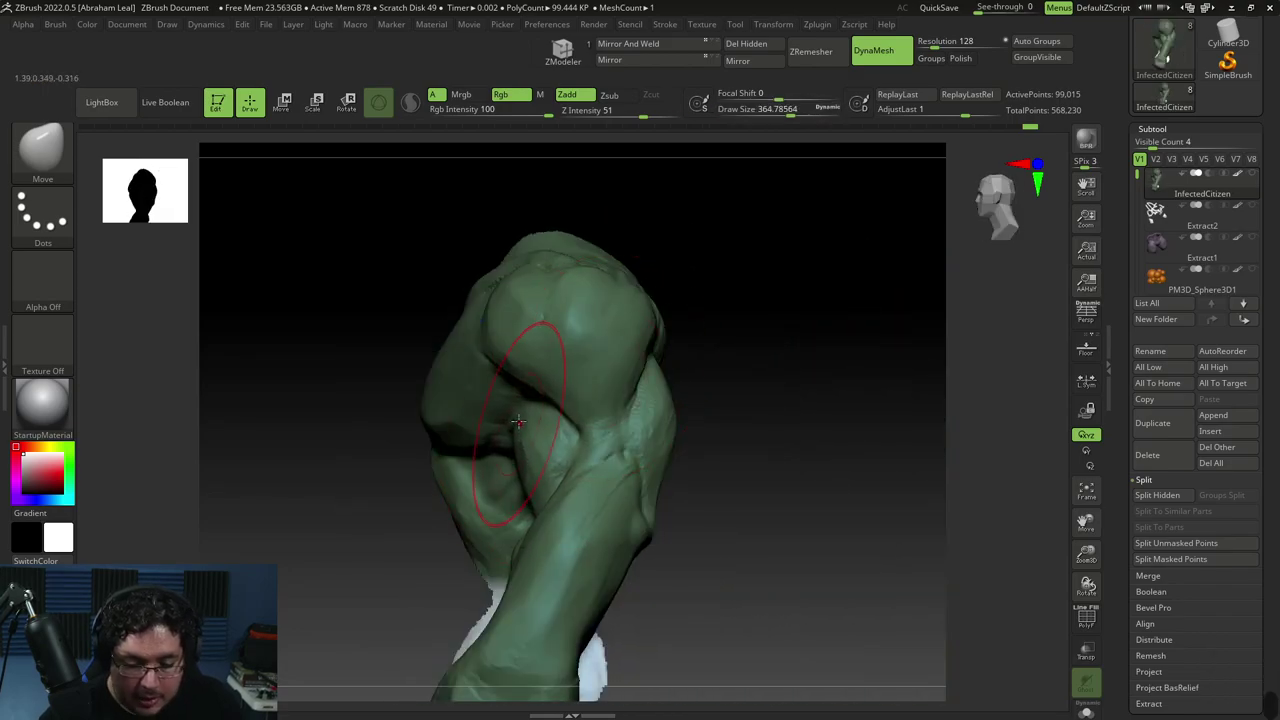
left_click_drag(540, 463, 537, 460)
Reshape the upper biceps where it meets the front deltoid and chest with the Move brush at a smaller draw size
right_click_drag(630, 420, 810, 420)
mouse_move(637, 446)
right_mouse_down()
mouse_move(667, 442)
mouse_move(711, 322)
right_mouse_up()
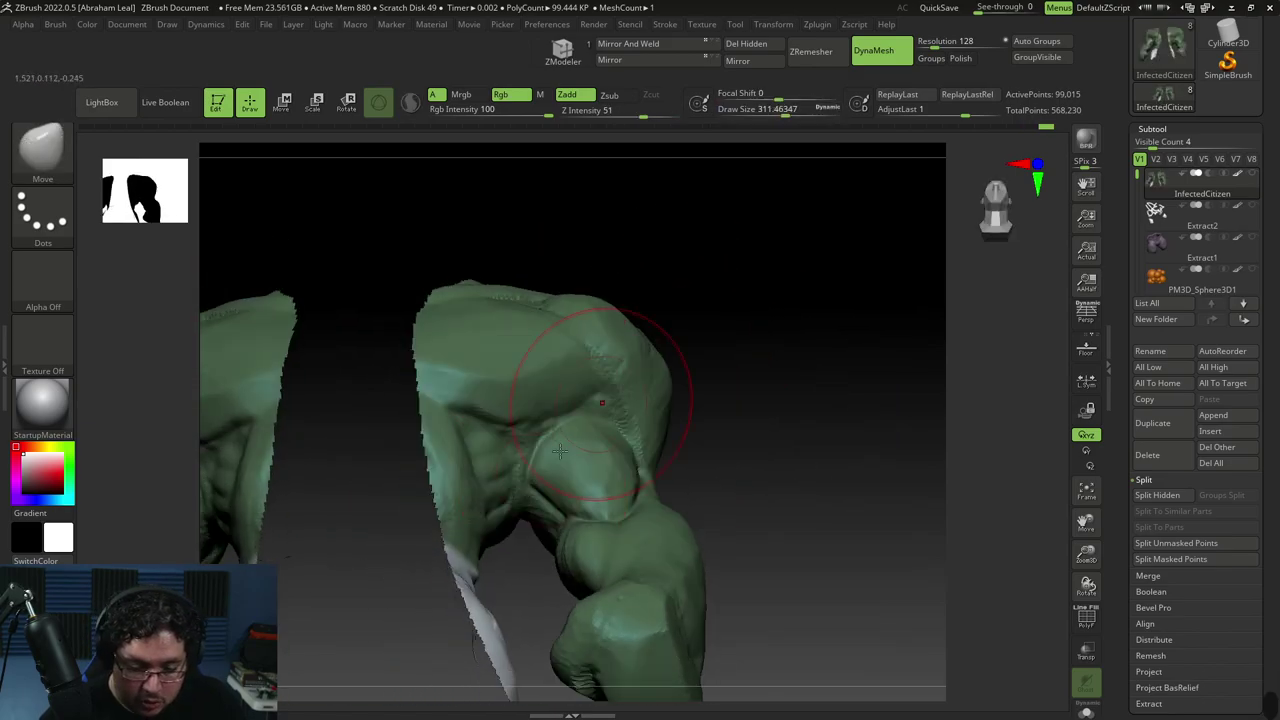
right_click_drag(689, 423, 657, 480)
key("space")
left_click_drag(596, 396, 590, 396)
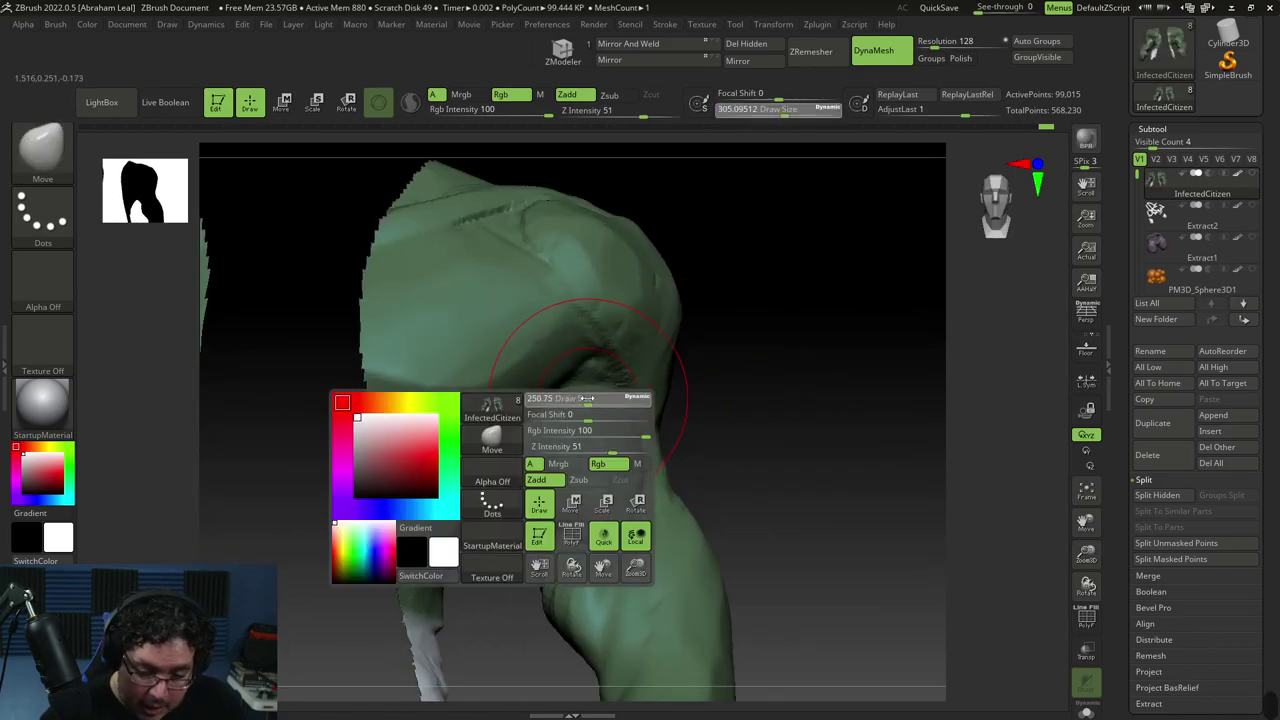
key("space")
mouse_move(524, 457)
left_mouse_down()
mouse_move(506, 459)
mouse_move(691, 346)
mouse_move(534, 497)
mouse_move(697, 280)
mouse_move(514, 337)
left_mouse_up()
Carve the crease between the inner biceps and the side of the torso with DamStandard at a draw size of about 116
key("b")
key("d")
key("s")
key("space")
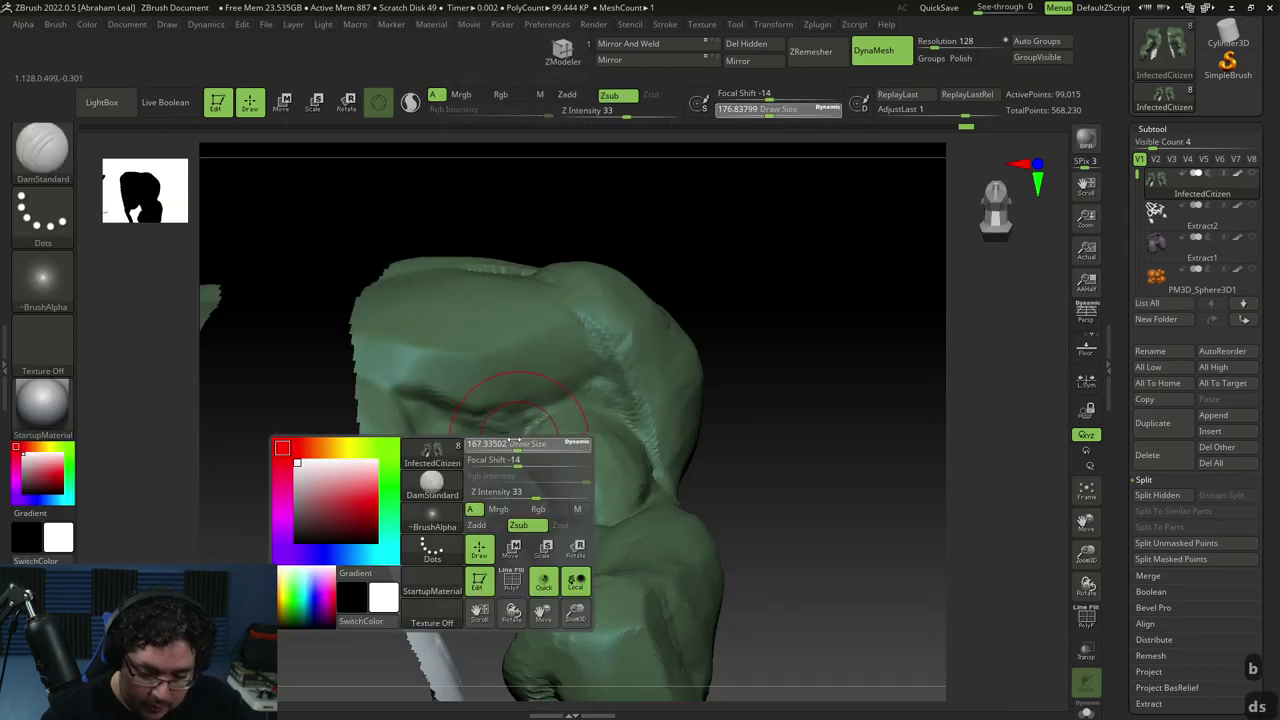
left_click_drag(512, 442, 503, 443)
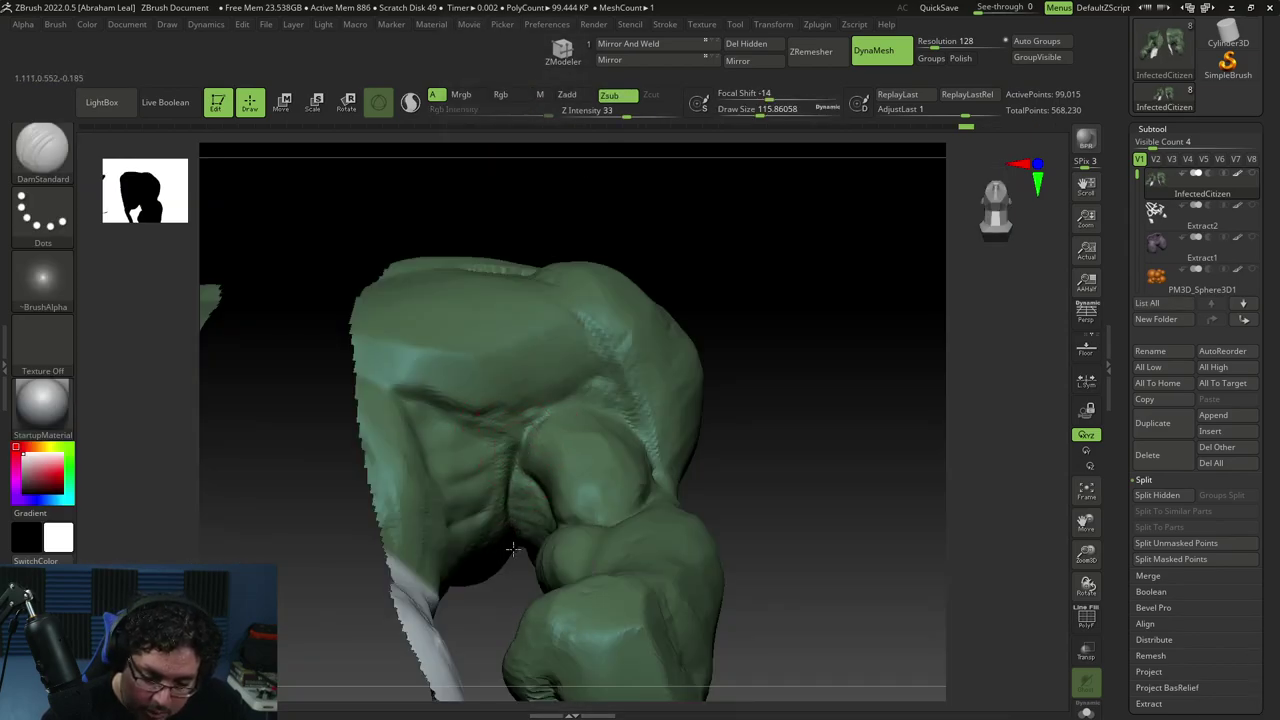
left_click_drag(516, 494, 530, 432)
Try to re-DynaMesh the partly hidden InfectedCitizen mesh and restore the visibility of the whole body
left_click_drag(700, 280, 745, 277)
mouse_move(745, 277)
left_mouse_down("ctrl")
mouse_move(760, 280)
mouse_move(749, 297)
mouse_move(765, 280)
mouse_move(766, 343)
mouse_move(751, 374)
mouse_move(769, 297)
mouse_move(682, 323)
left_mouse_up("ctrl")
left_click(787, 262, "ctrl+shift")
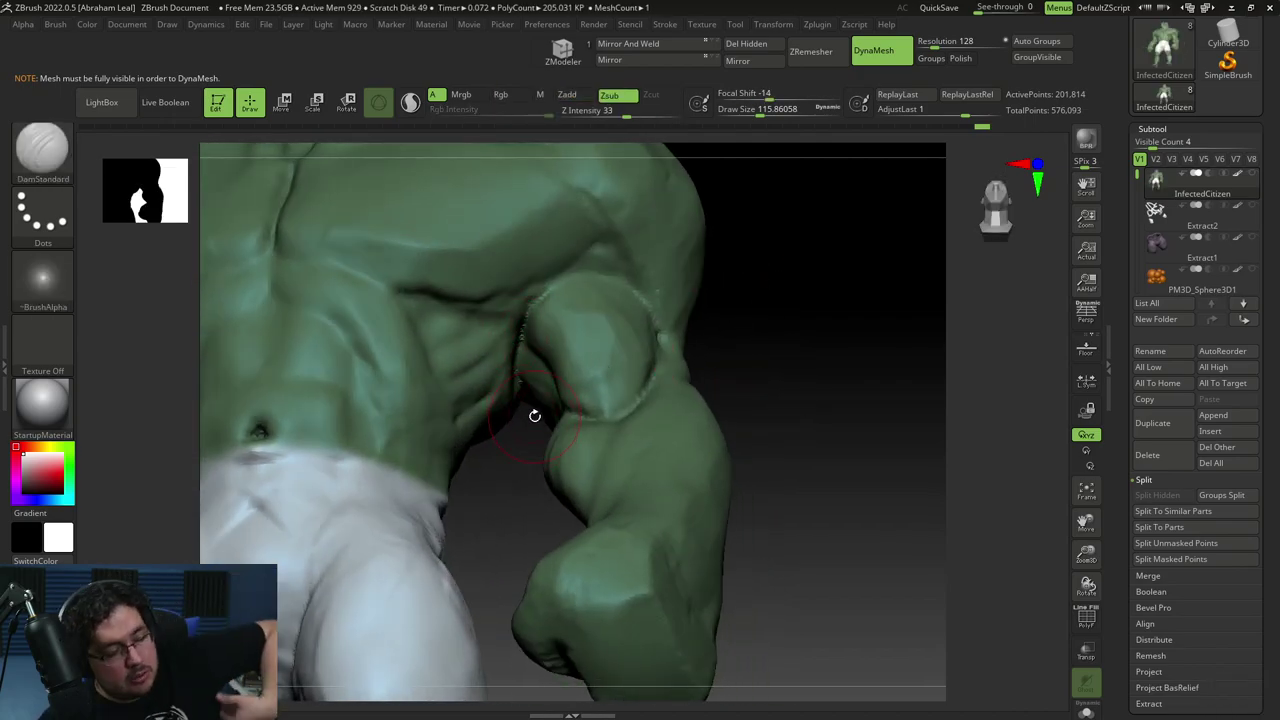
Refine the biceps silhouette from the front with the Move brush at a draw size of about 158
mouse_move(742, 350)
left_mouse_down()
mouse_move(786, 354)
mouse_move(701, 357)
left_mouse_up()
key("b")
key("m")
key("v")
key("space")
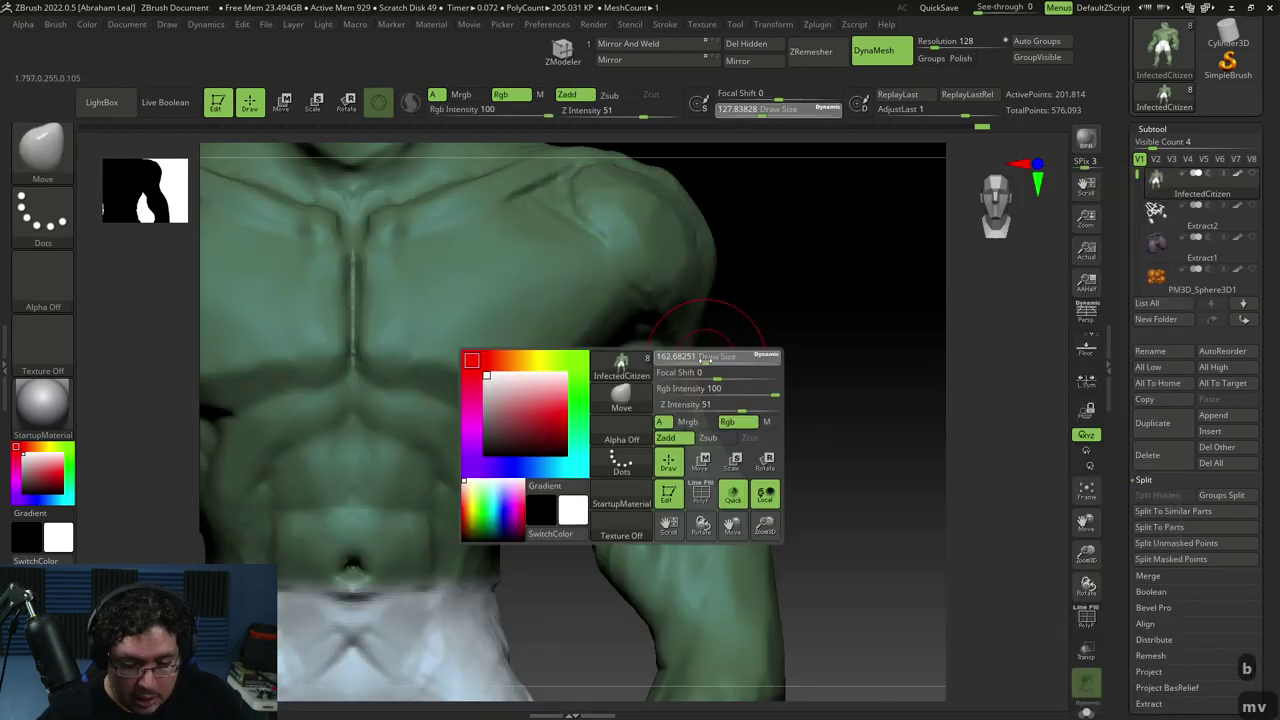
left_click_drag(594, 443, 588, 423)
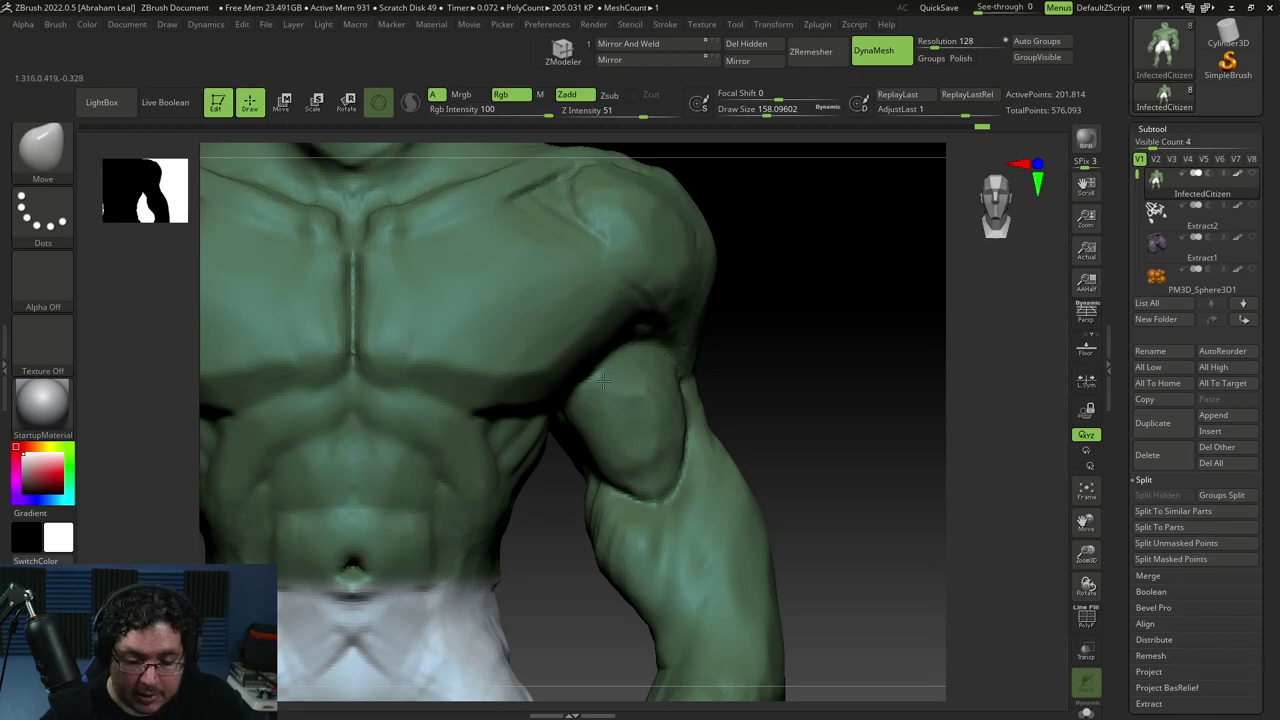
Compare the full figure's proportions with the infested citizen reference image in Photos
mouse_move(788, 298)
left_mouse_down()
mouse_move(766, 300)
mouse_move(726, 401)
left_mouse_up()
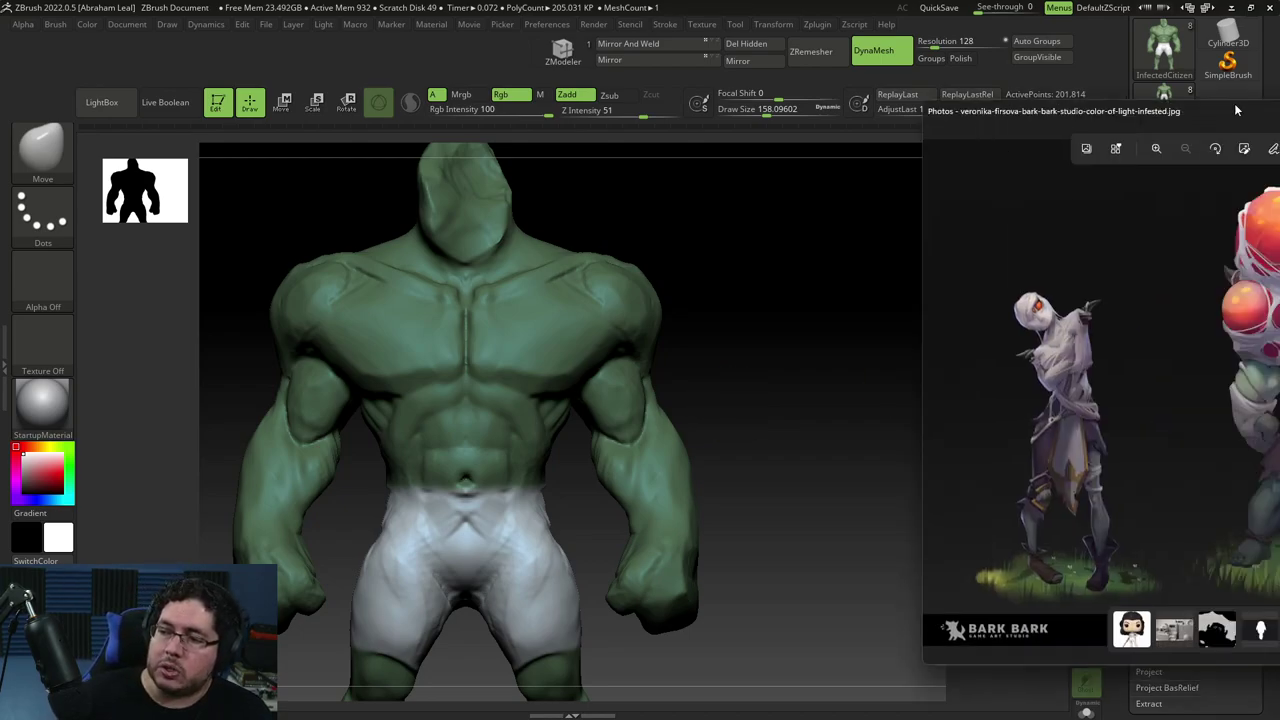
left_click_drag(1279, 117, 818, 81)
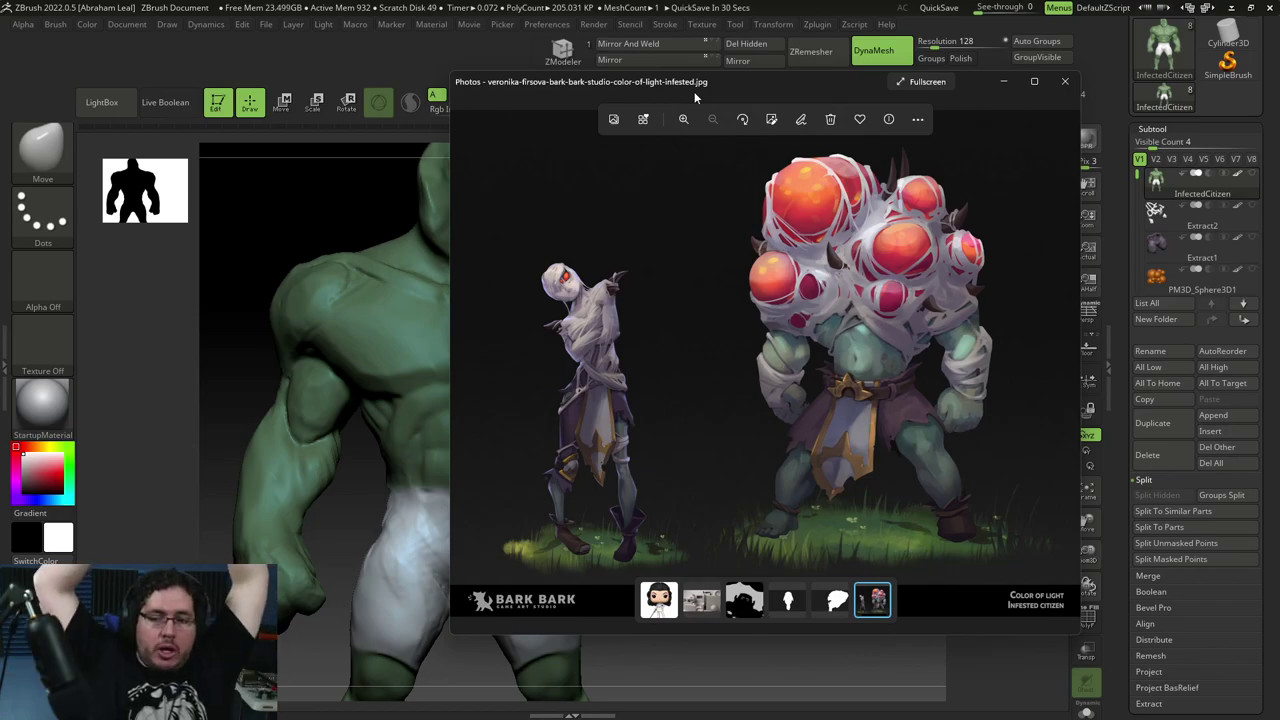
mouse_move(711, 663)
left_mouse_down()
mouse_move(786, 495)
mouse_move(775, 483)
left_mouse_up()
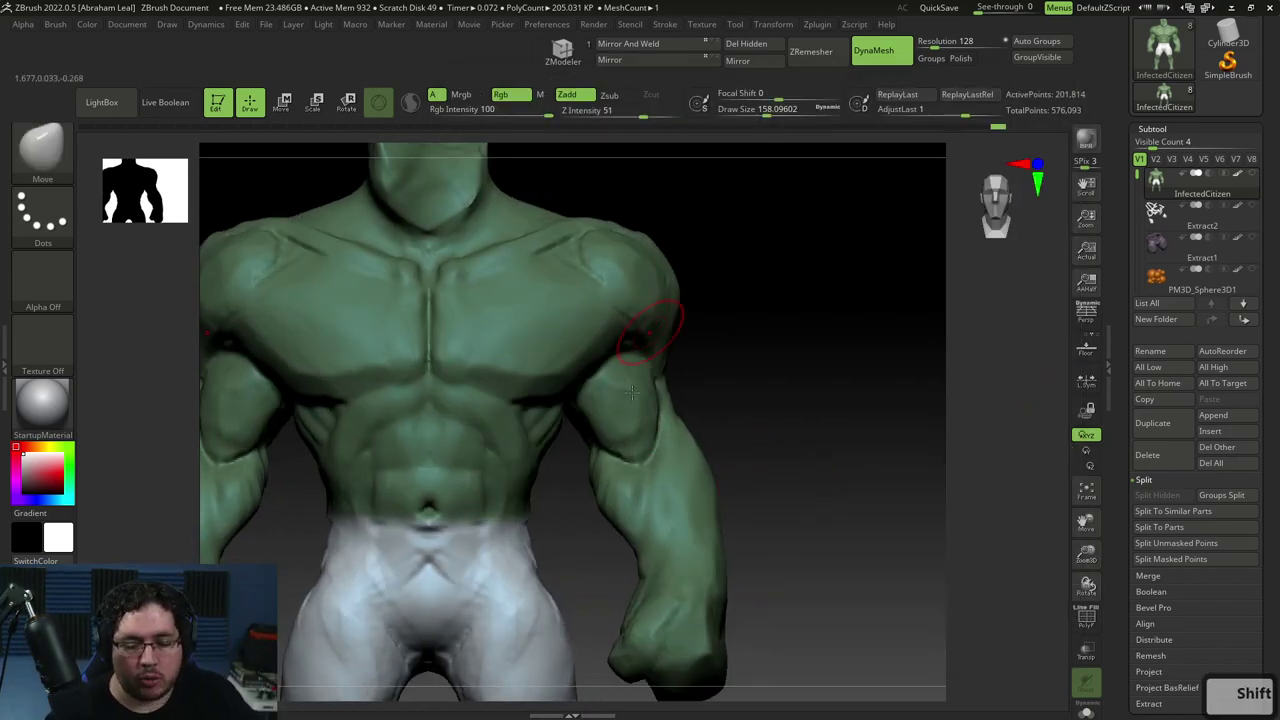
Flatten the planes of the biceps and upper arm with TrimDynamic, increasing the draw size to about 239
key("b")
key("t")
key("d")
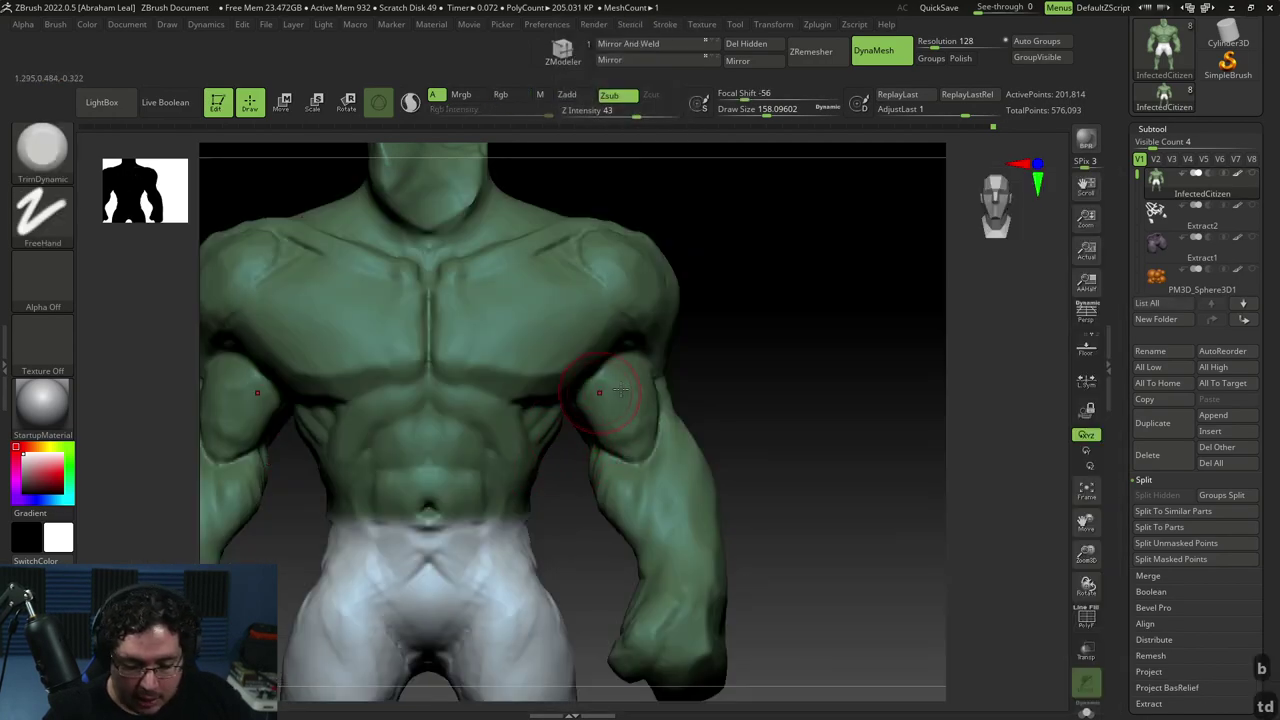
left_click_drag(722, 383, 650, 384)
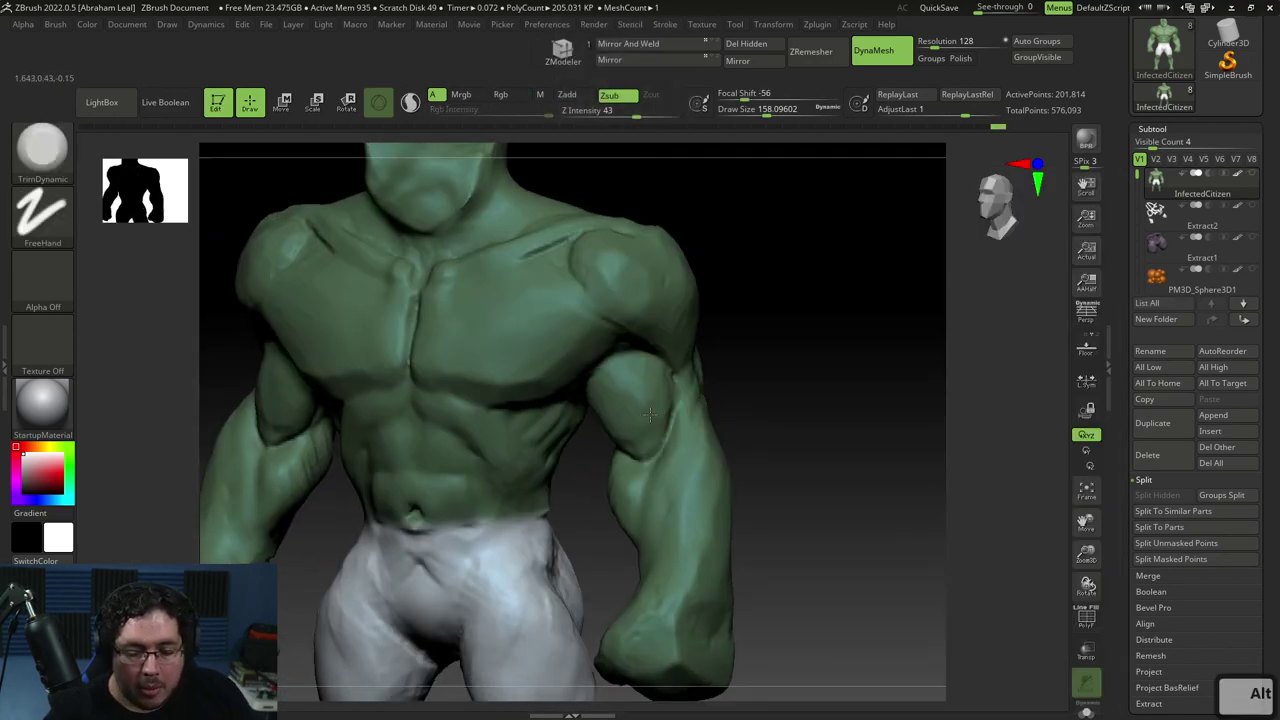
mouse_move(658, 379)
right_mouse_down()
mouse_move(672, 397)
mouse_move(731, 330)
right_mouse_up()
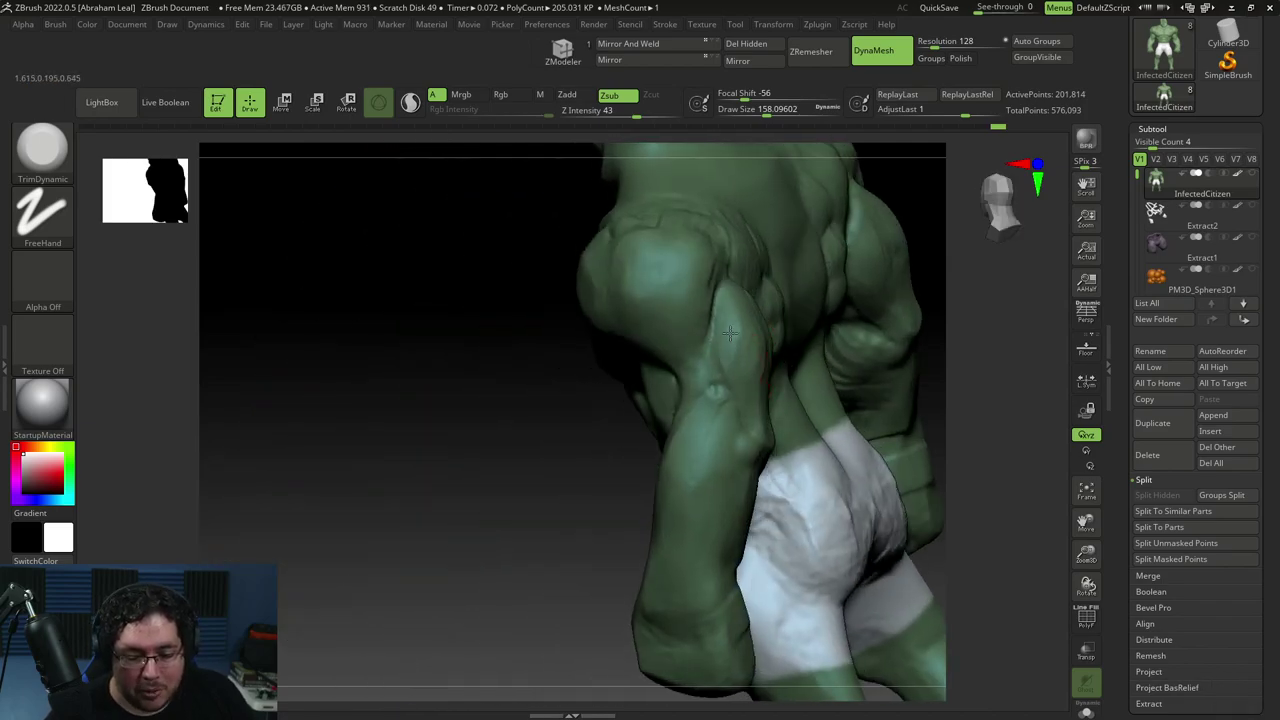
mouse_move(591, 421)
right_mouse_down()
mouse_move(634, 400)
mouse_move(640, 485)
right_mouse_up()
key("space")
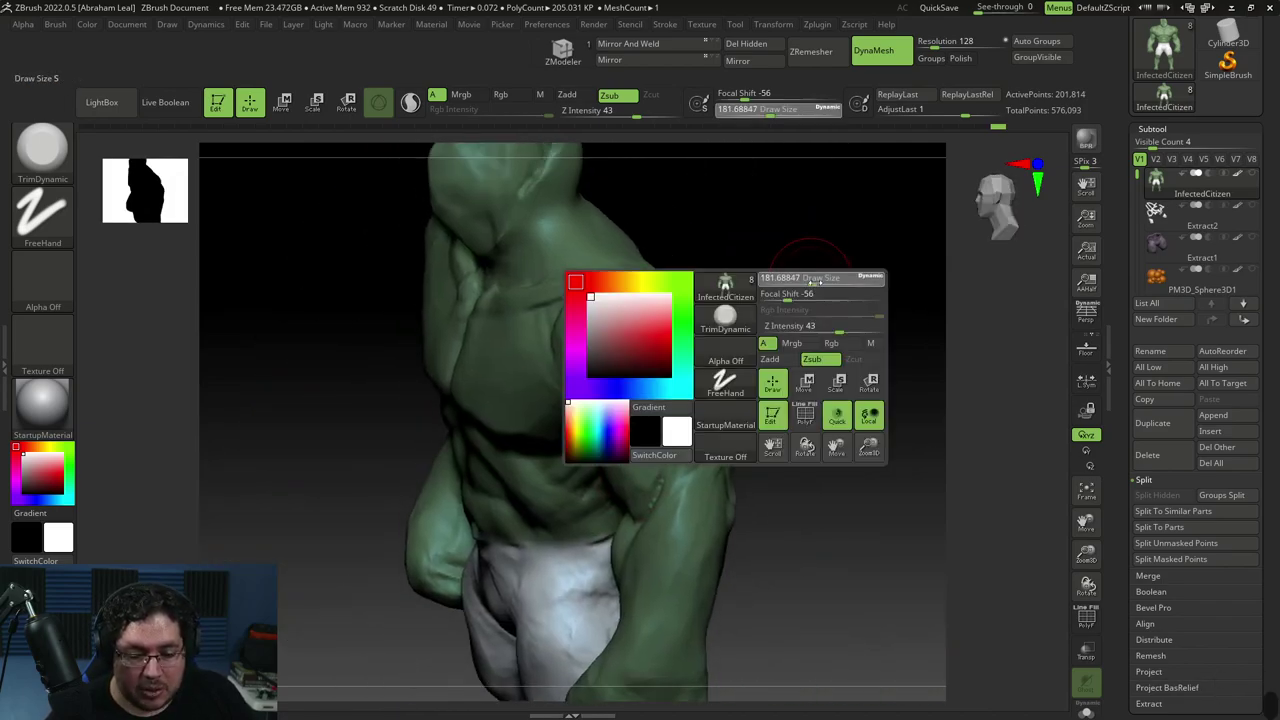
left_click(811, 280)
right_click_drag(746, 266, 700, 268, "shift")
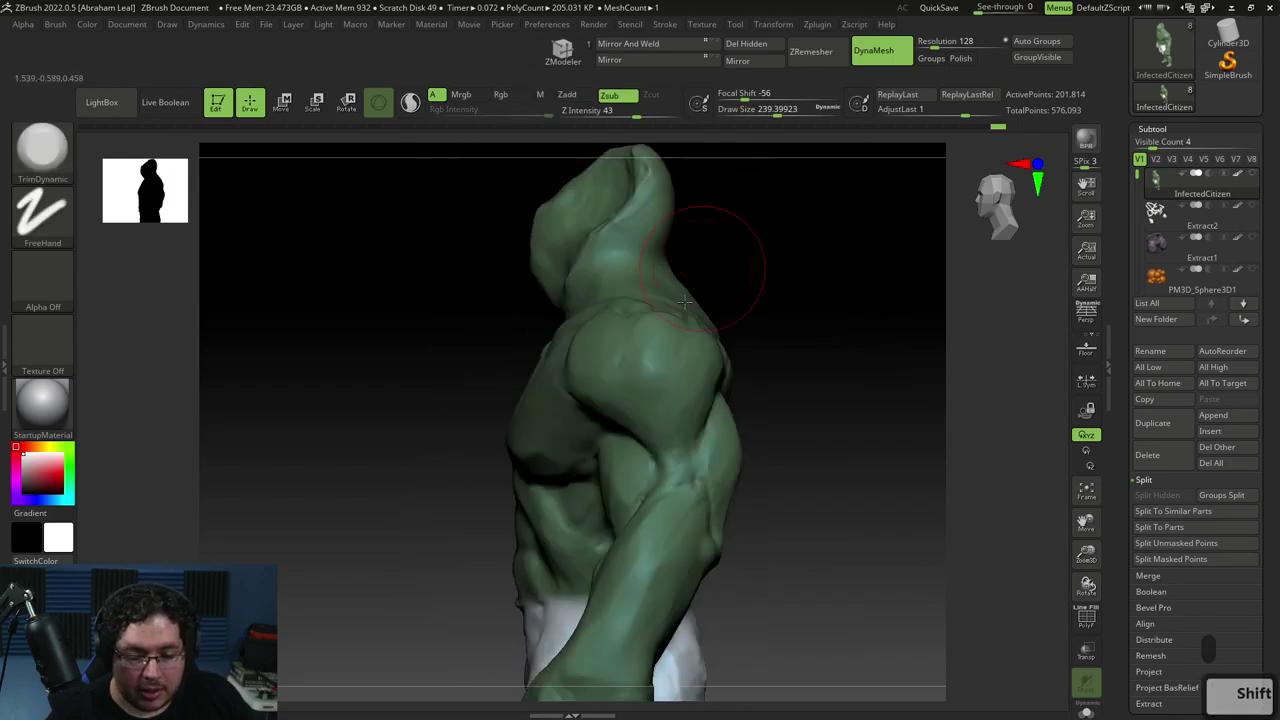
Adjust the front of the deltoid in side view with the Move brush at a draw size of about 400
key("b")
key("m")
key("v")
key("space")
left_click(690, 308)
key("space")
left_click(587, 352)
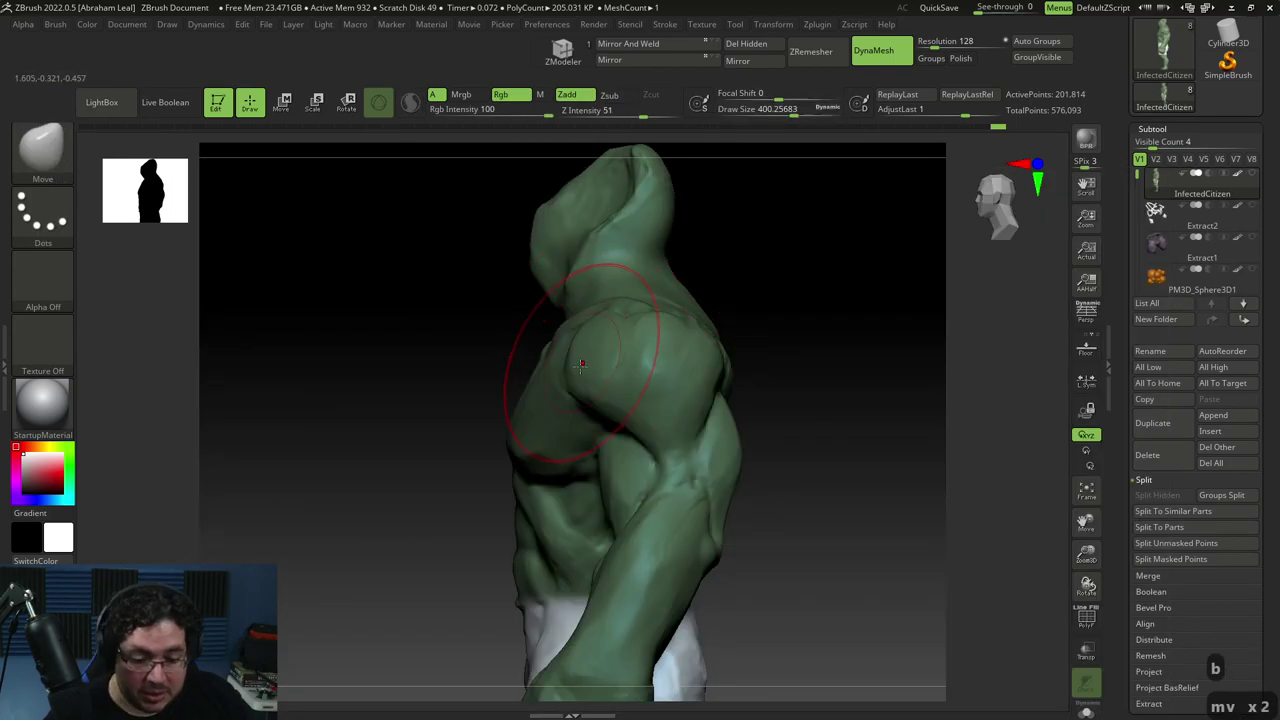
Refine the top and rear contour of the shoulder toward the upper back with the Move brush at about 400
right_click_drag(775, 350, 729, 329)
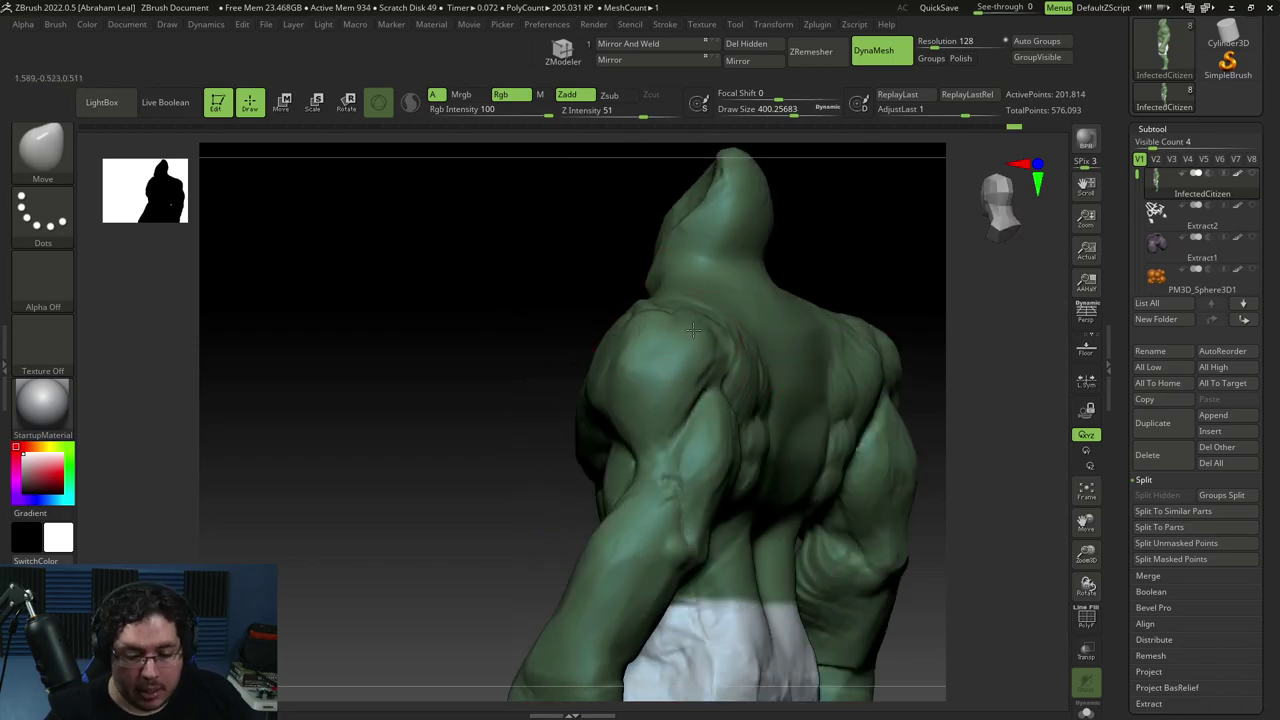
right_click_drag(430, 415, 490, 437)
key("space")
left_click(474, 448)
right_click_drag(721, 274, 580, 398)
key("space")
left_click(646, 320)
left_click_drag(612, 312, 600, 340)
right_click_drag(580, 354, 690, 287)
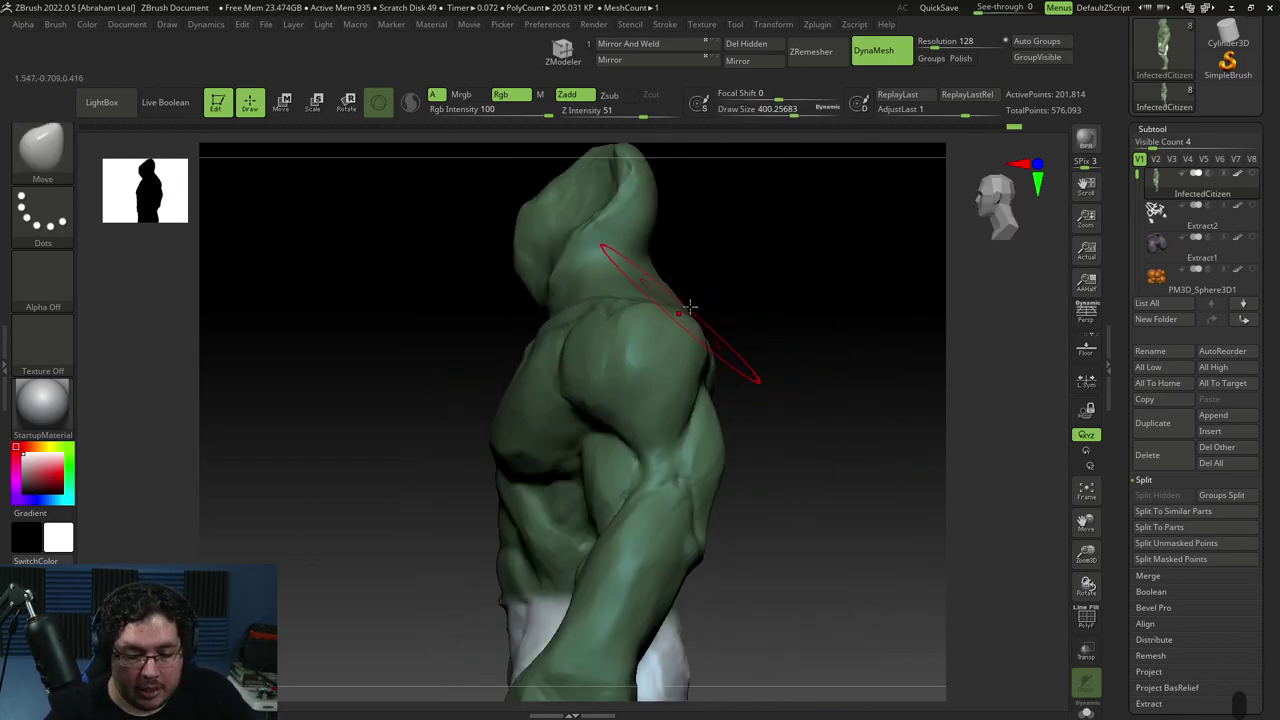
mouse_move(740, 337)
right_mouse_down("alt")
mouse_move(757, 400)
mouse_move(751, 386)
right_mouse_up("alt")
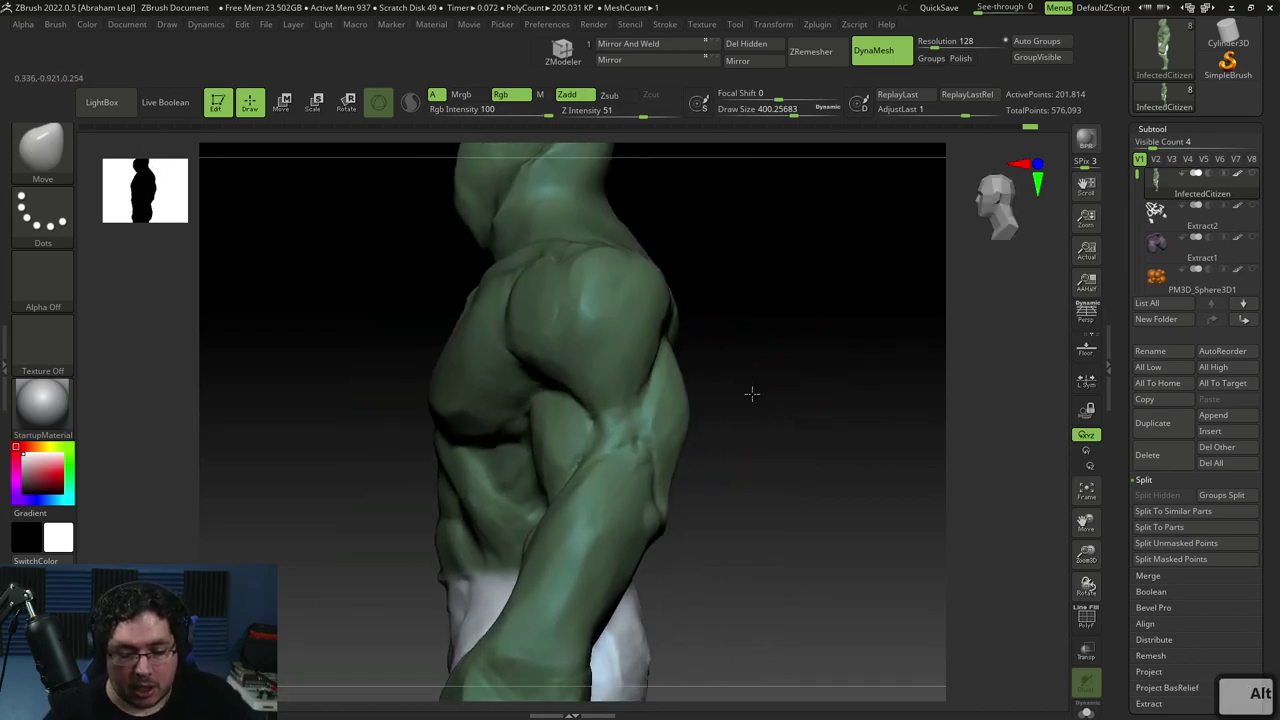
Reshape the outer contour of the triceps with the Move brush at a draw size of about 187
key("space")
left_click_drag(749, 376, 704, 368)
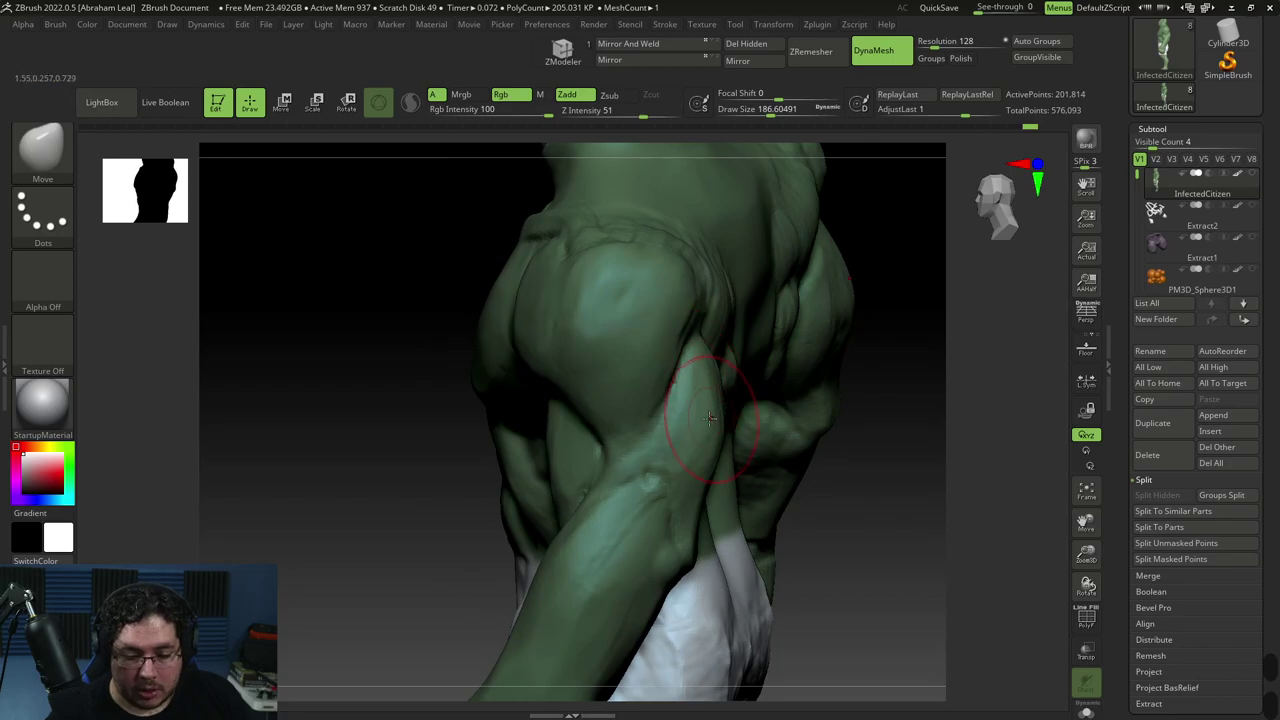
right_click_drag(812, 426, 772, 384)
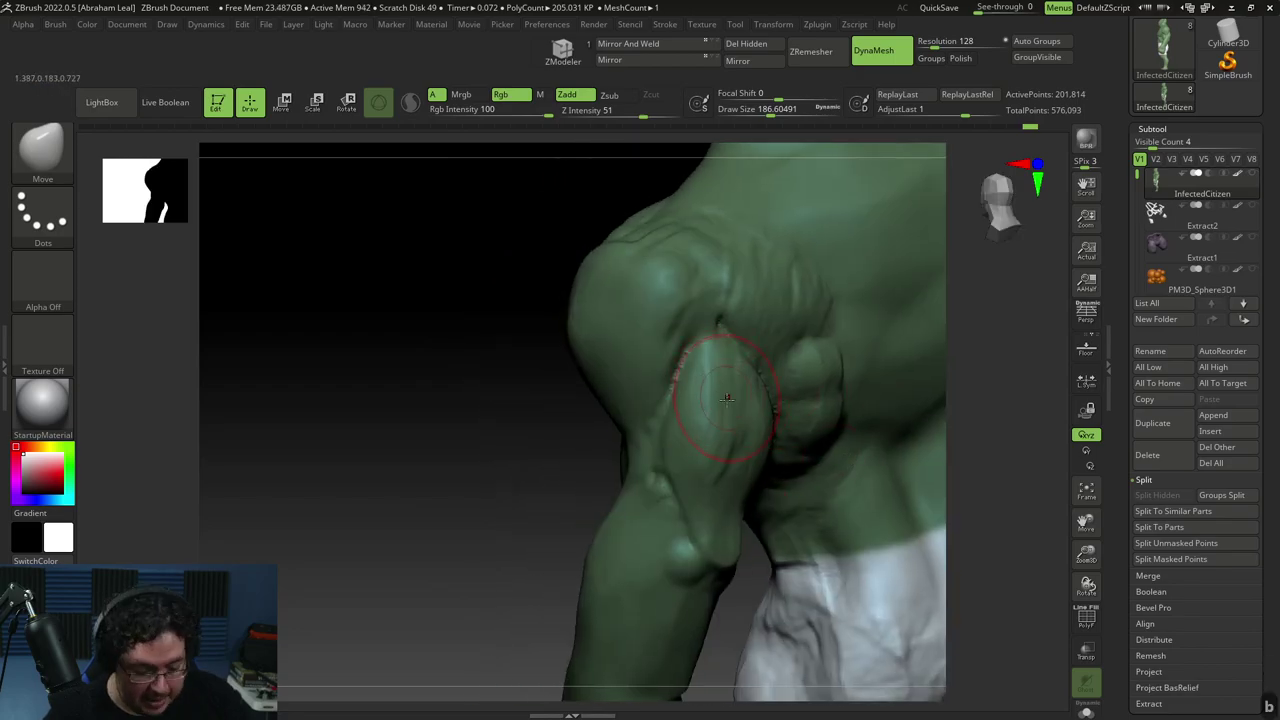
Flatten the surface of the triceps down to the elbow with TrimDynamic at a draw size of about 187
key("b")
key("t")
key("d")
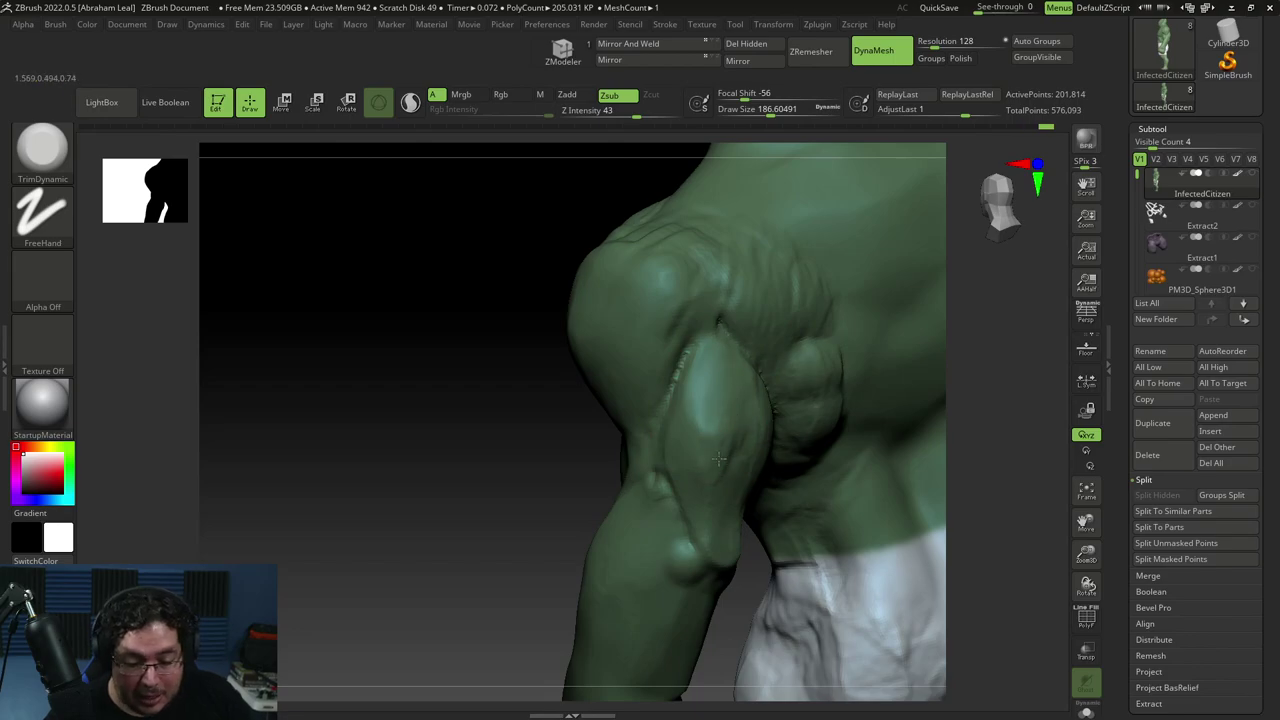
mouse_move(728, 465)
right_mouse_down()
mouse_move(711, 443)
mouse_move(733, 446)
right_mouse_up()
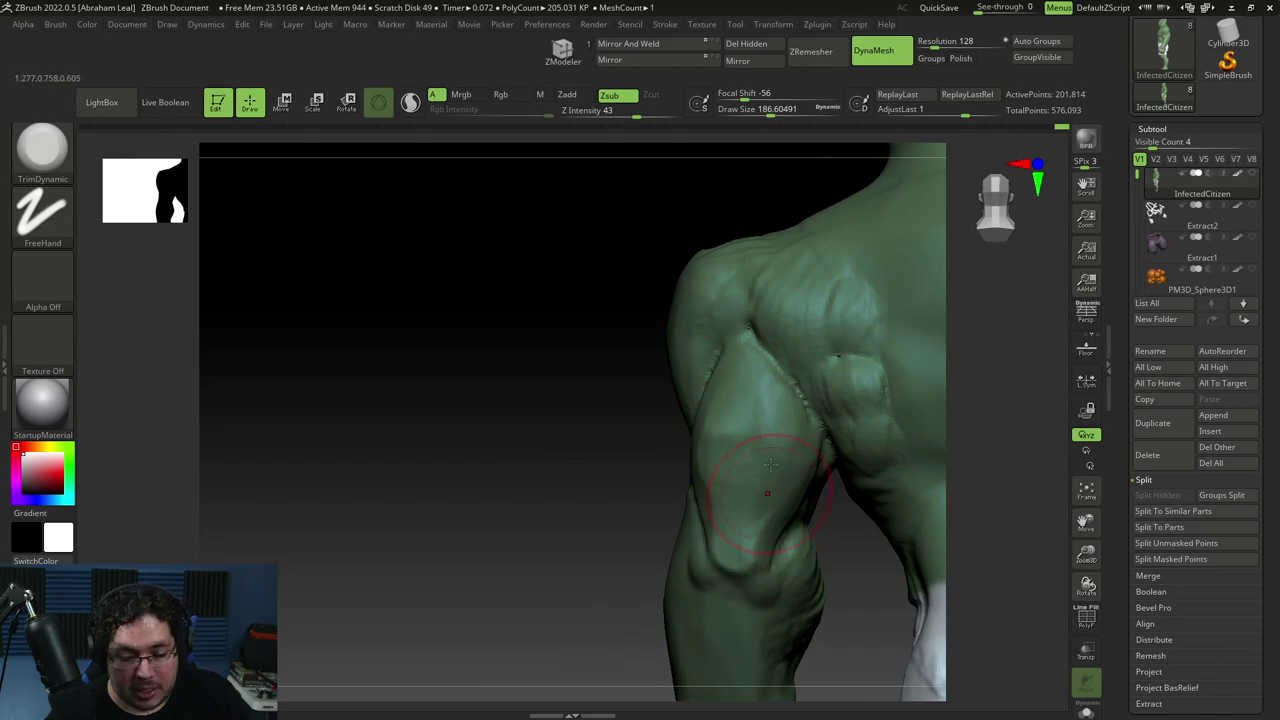
mouse_move(740, 444)
right_mouse_down()
mouse_move(643, 443)
mouse_move(977, 374)
mouse_move(894, 406)
mouse_move(880, 363)
mouse_move(891, 366)
mouse_move(848, 386)
right_mouse_up()
Start building the outer forearm muscle beside the lower biceps with ClayBuildup at a draw size of about 124
key("b")
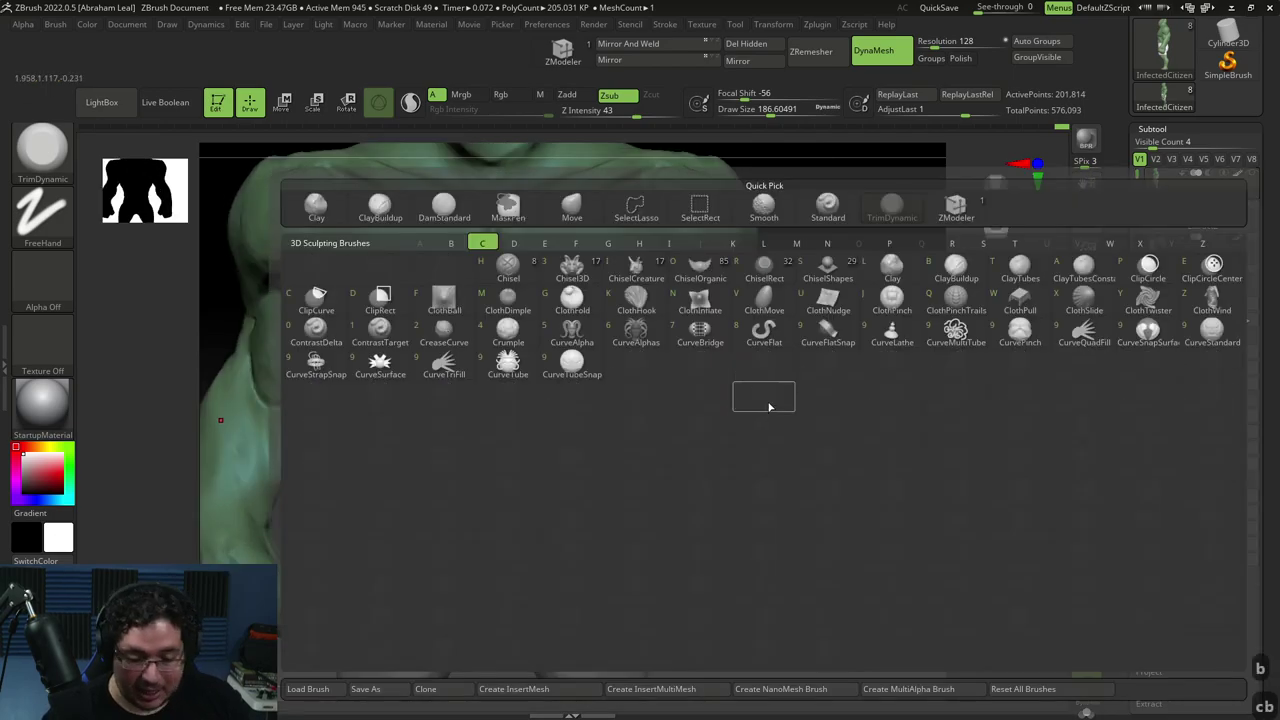
key("c")
key("b")
mouse_move(821, 381)
right_mouse_down("alt")
mouse_move(789, 377)
mouse_move(724, 305)
mouse_move(676, 320)
right_mouse_up("alt")
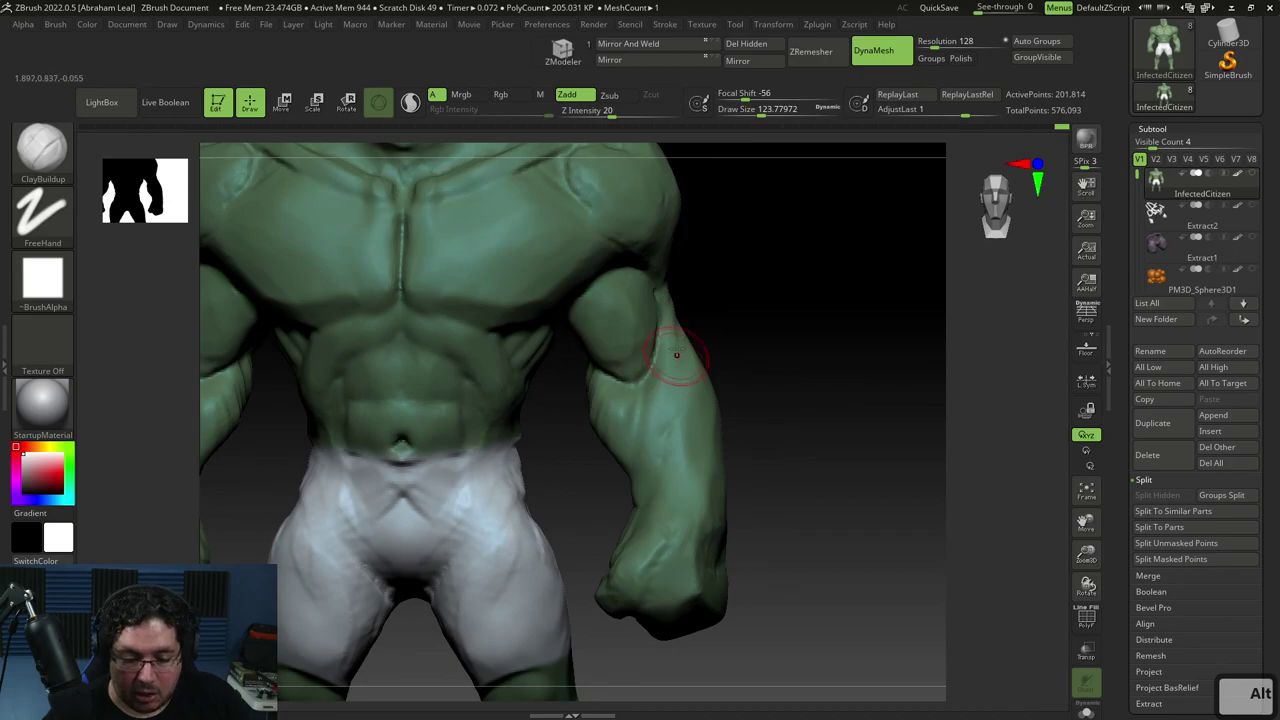
right_click_drag(662, 392, 684, 326)
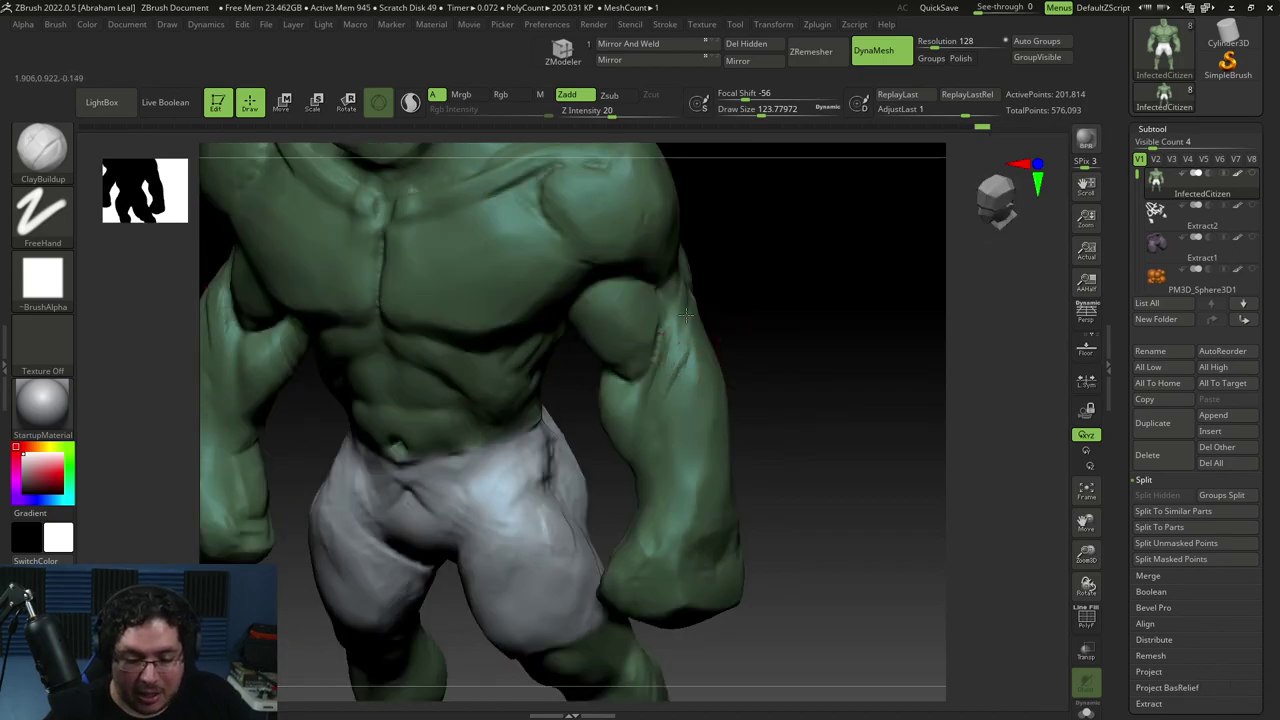
Extend the outer forearm muscle from the upper arm toward the wrist with ClayBuildup at about 154 and smooth it
key("bracketright")
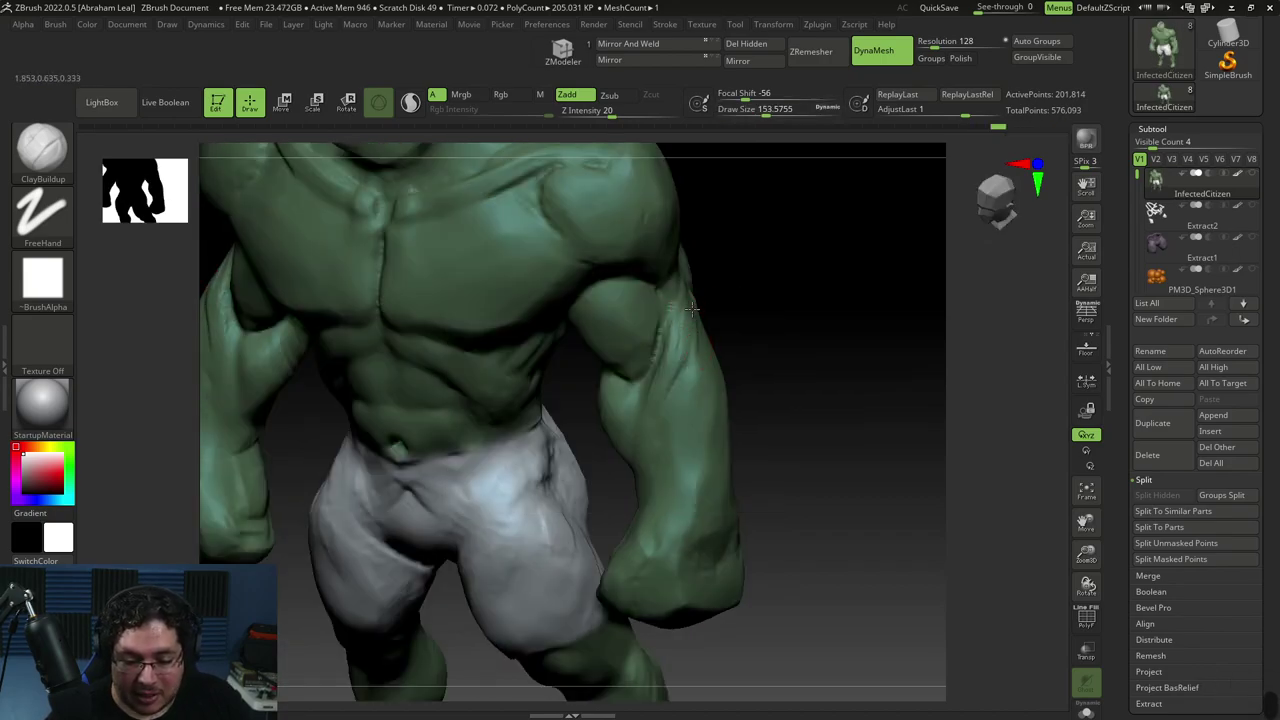
right_click_drag(729, 294, 686, 340)
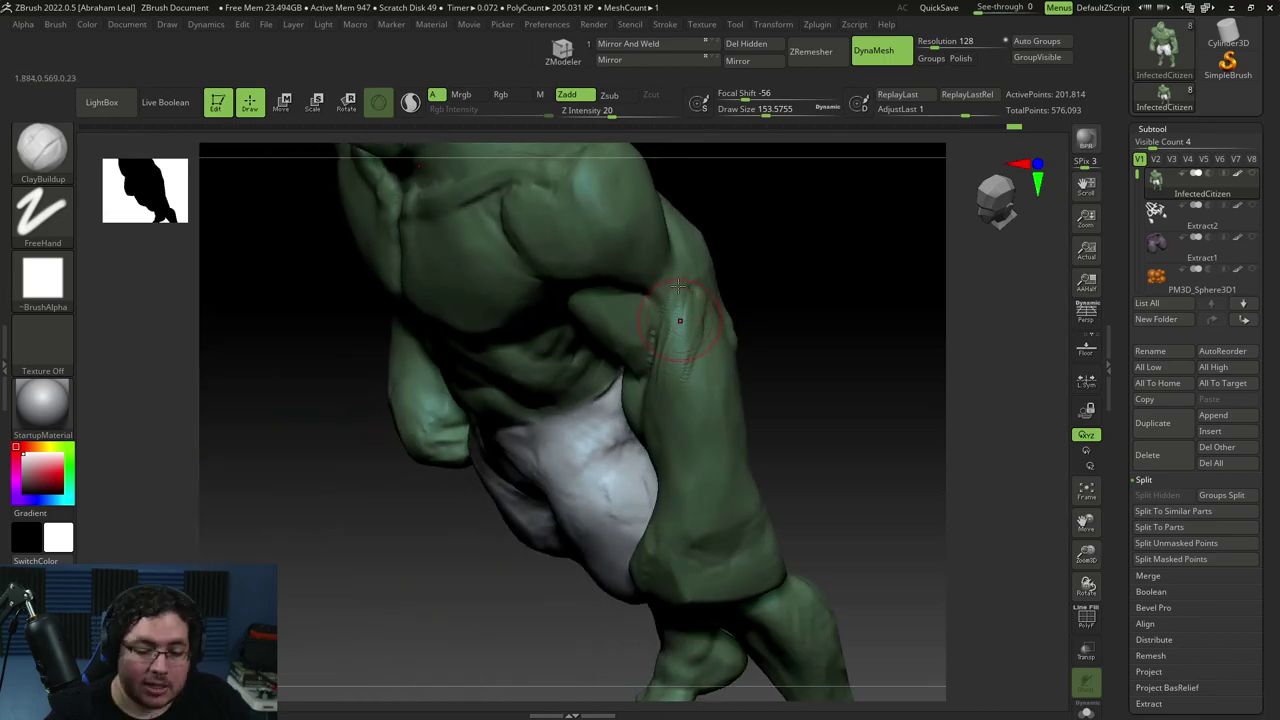
mouse_move(698, 323)
right_mouse_down()
mouse_move(677, 321)
mouse_move(750, 296)
mouse_move(690, 410)
right_mouse_up()
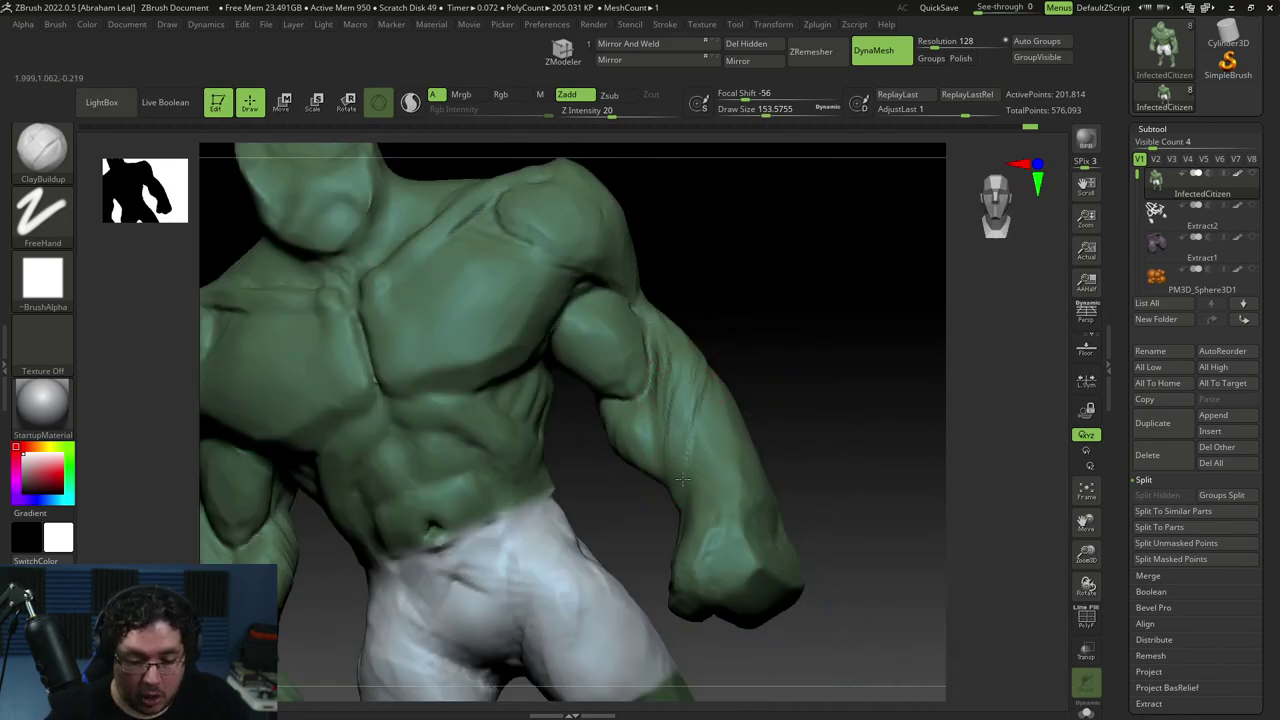
mouse_move(737, 368)
right_mouse_down("shift")
mouse_move(671, 386)
mouse_move(703, 371)
right_mouse_up("shift")
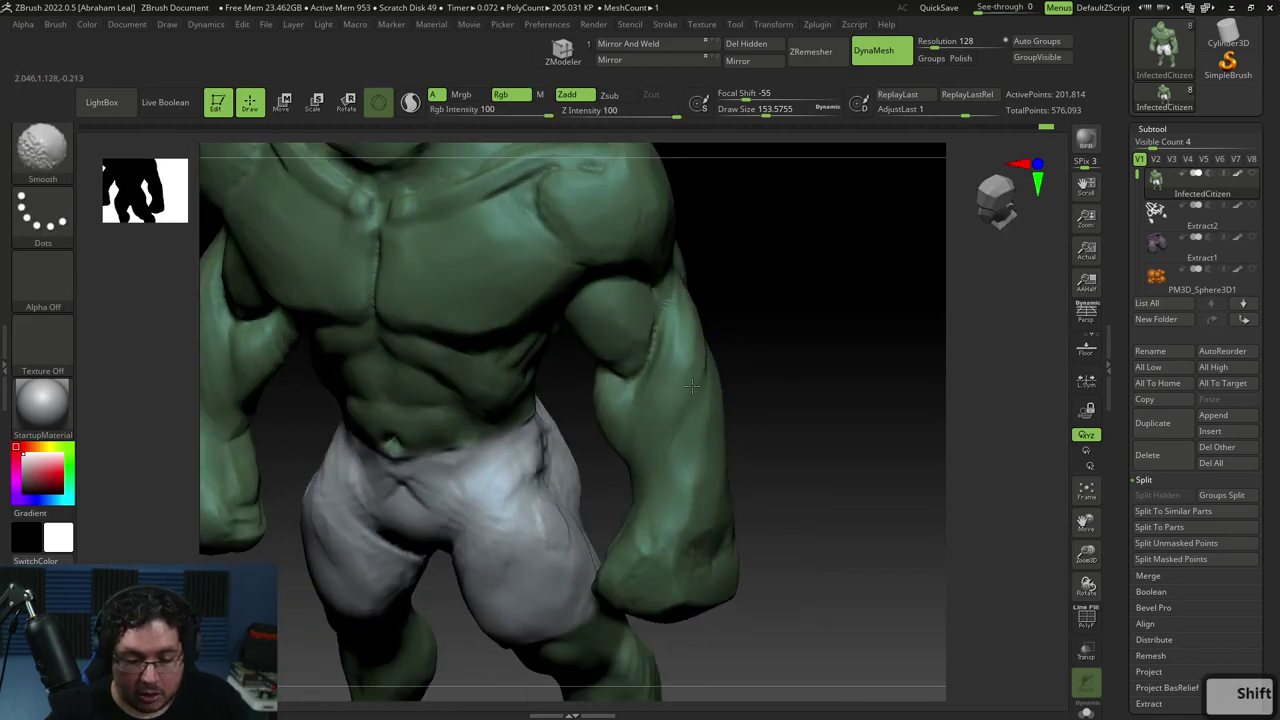
Check the forearms of the large infested citizen in the Photos reference image and return to the sculpt
key("alt+Tab")
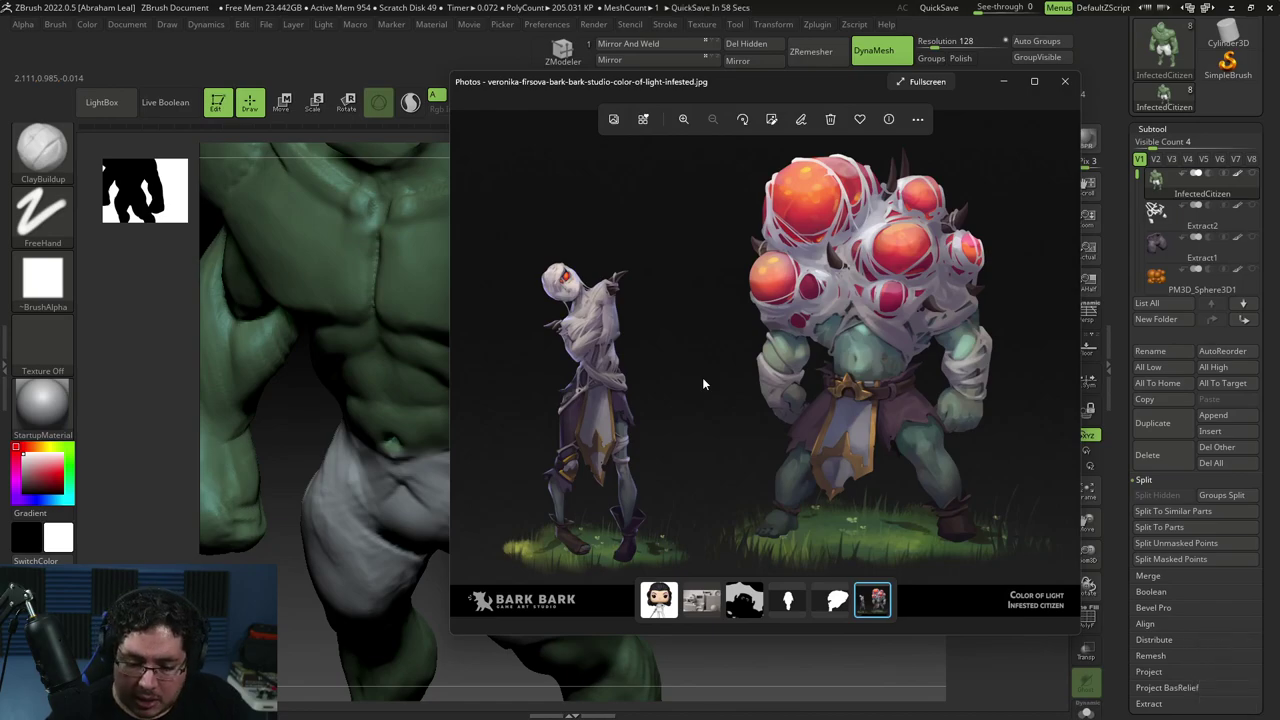
left_click(781, 660)
mouse_move(788, 628)
left_mouse_down()
mouse_move(834, 401)
mouse_move(823, 412)
left_mouse_up()
Build up the inner forearm muscle from the elbow crease toward the wrist with ClayBuildup at a draw size of about 154
mouse_move(822, 412)
right_mouse_down()
mouse_move(606, 408)
mouse_move(559, 425)
right_mouse_up()
right_click_drag(676, 353, 752, 262)
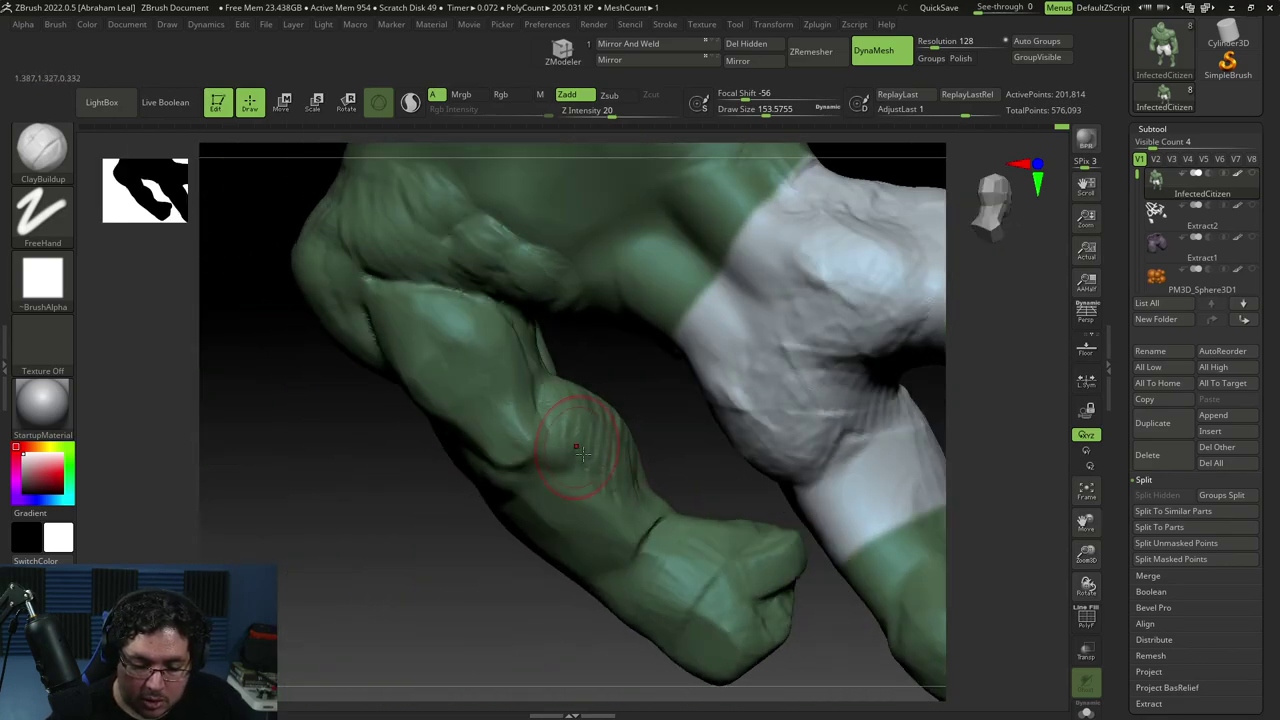
left_click_drag(580, 475, 636, 466)
left_click_drag(440, 540, 769, 438)
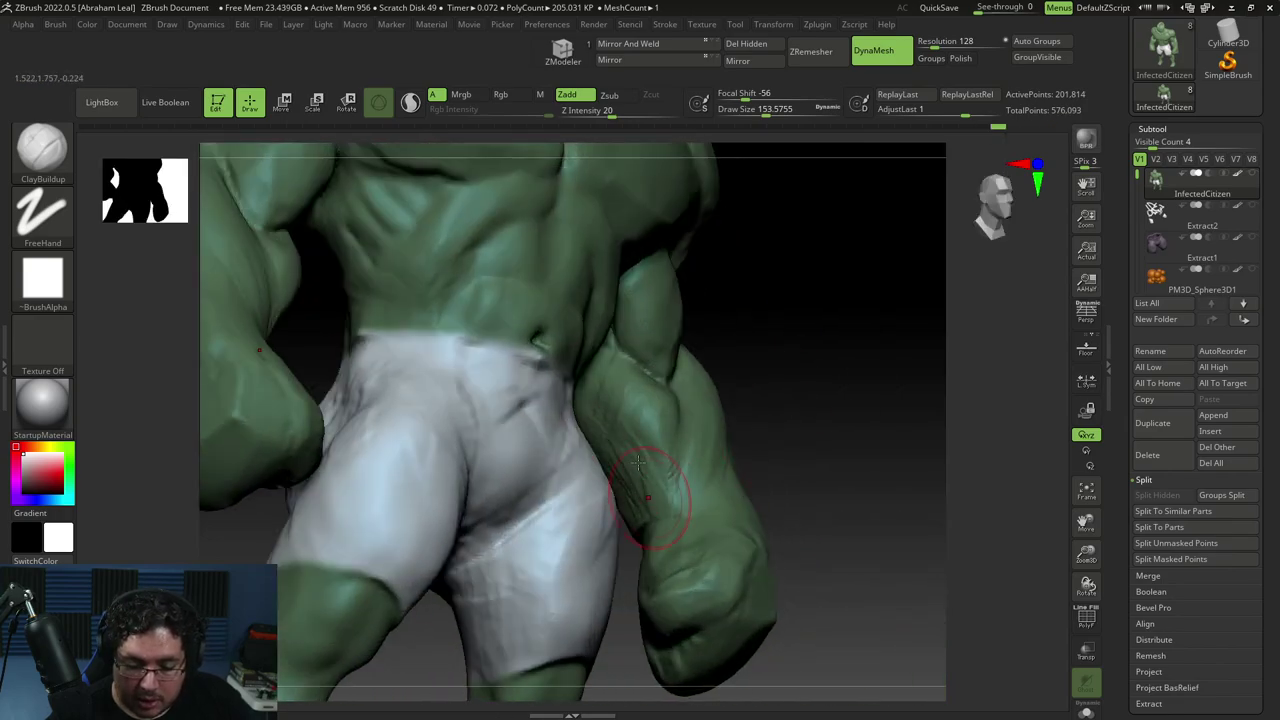
left_click_drag(764, 467, 744, 401, "alt")
mouse_move(744, 401)
left_mouse_down()
mouse_move(769, 397)
mouse_move(742, 390)
left_mouse_up()
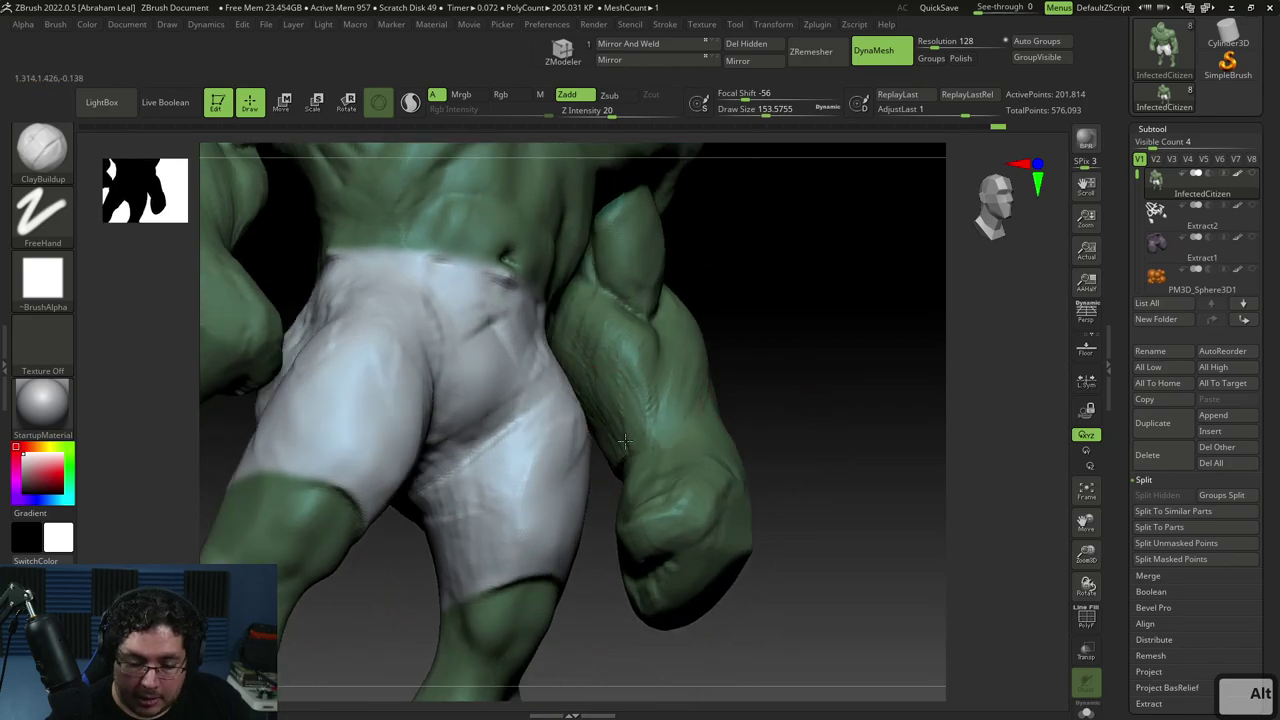
right_click_drag(635, 462, 616, 328)
right_click_drag(567, 479, 585, 425)
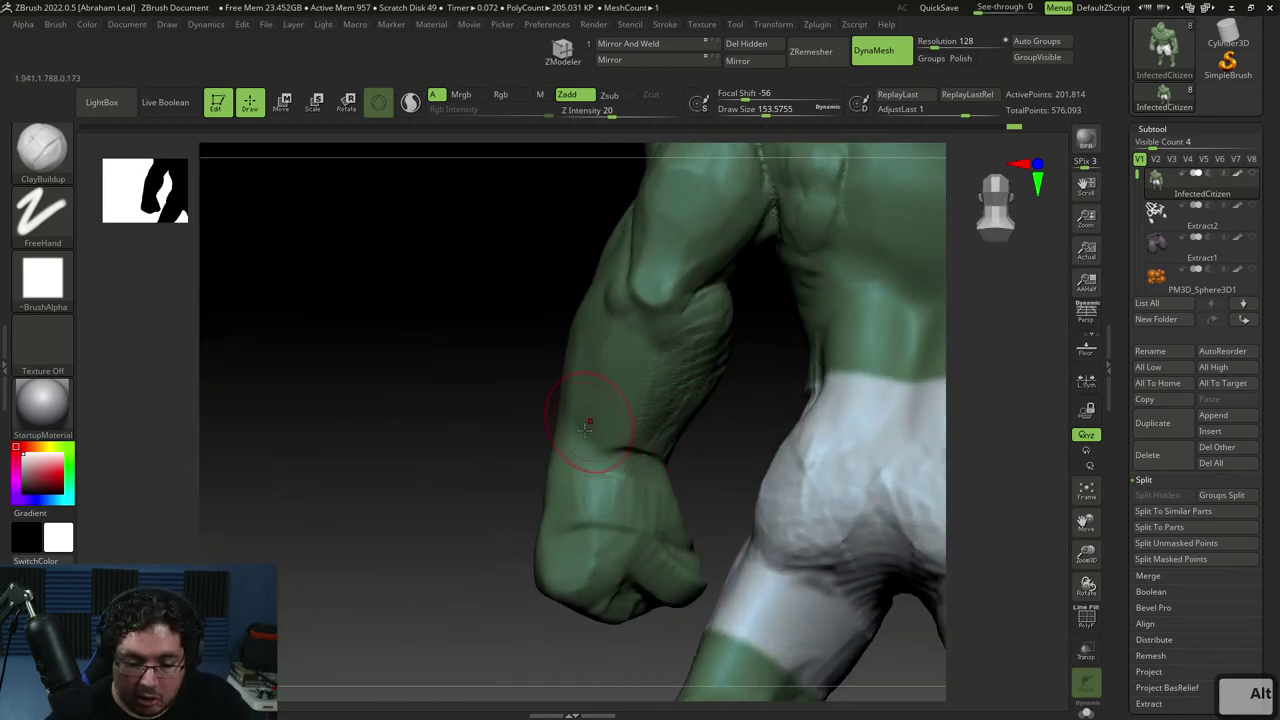
Add the bone line from the elbow down the back of the forearm and a wrist bump with ClayBuildup at draw size 112
mouse_move(626, 381)
right_mouse_down()
mouse_move(658, 308)
mouse_move(628, 367)
mouse_move(644, 388)
right_mouse_up()
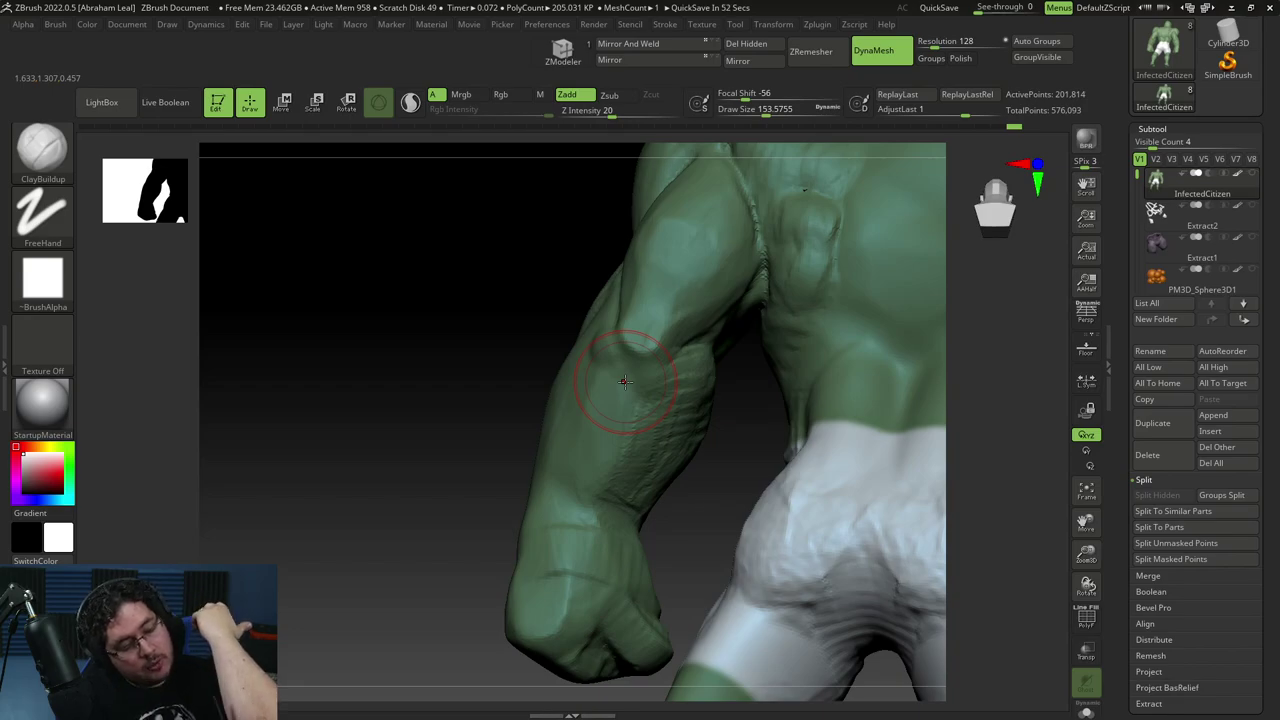
key("b")
mouse_move(632, 372)
left_mouse_down()
mouse_move(628, 432)
mouse_move(598, 460)
left_mouse_up()
left_click_drag(691, 497, 728, 497)
key("ctrl+z")
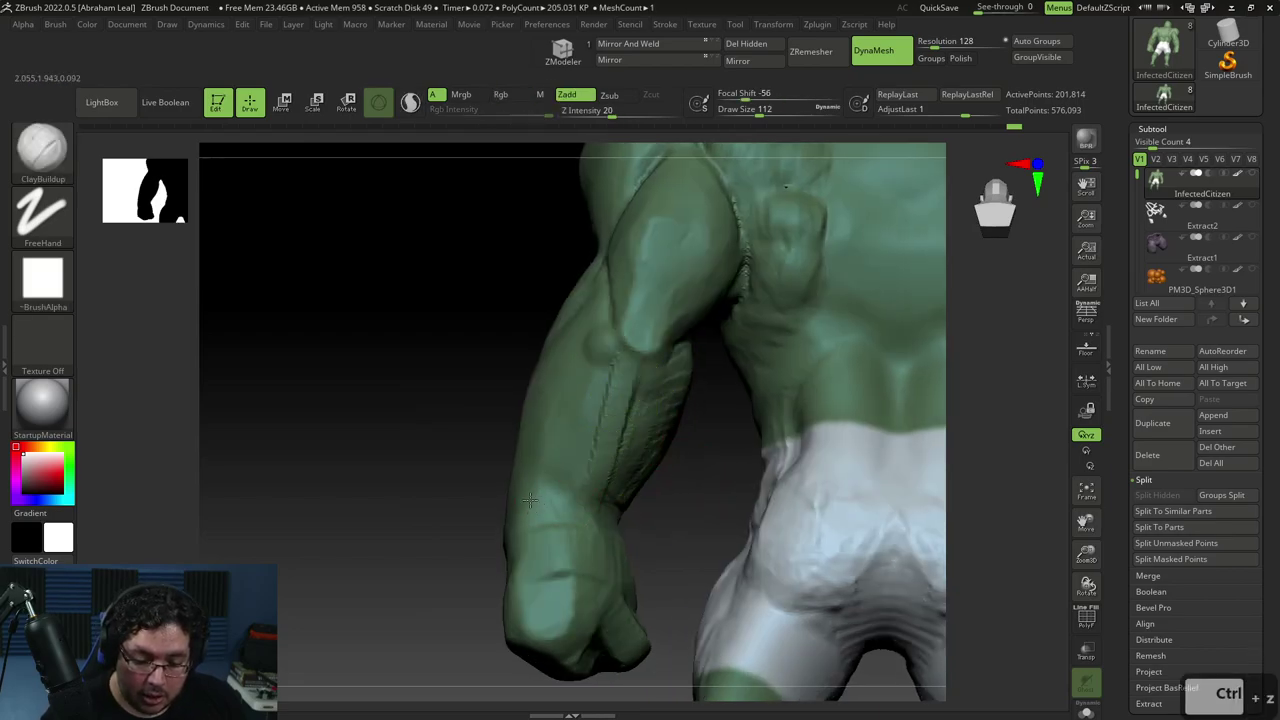
mouse_move(640, 529)
left_mouse_down()
mouse_move(686, 534)
mouse_move(648, 529)
left_mouse_up()
right_click_drag(524, 505, 565, 478)
Carve along the forearm's bone line and smooth it into the surrounding muscles between elbow and wrist
key("alt")
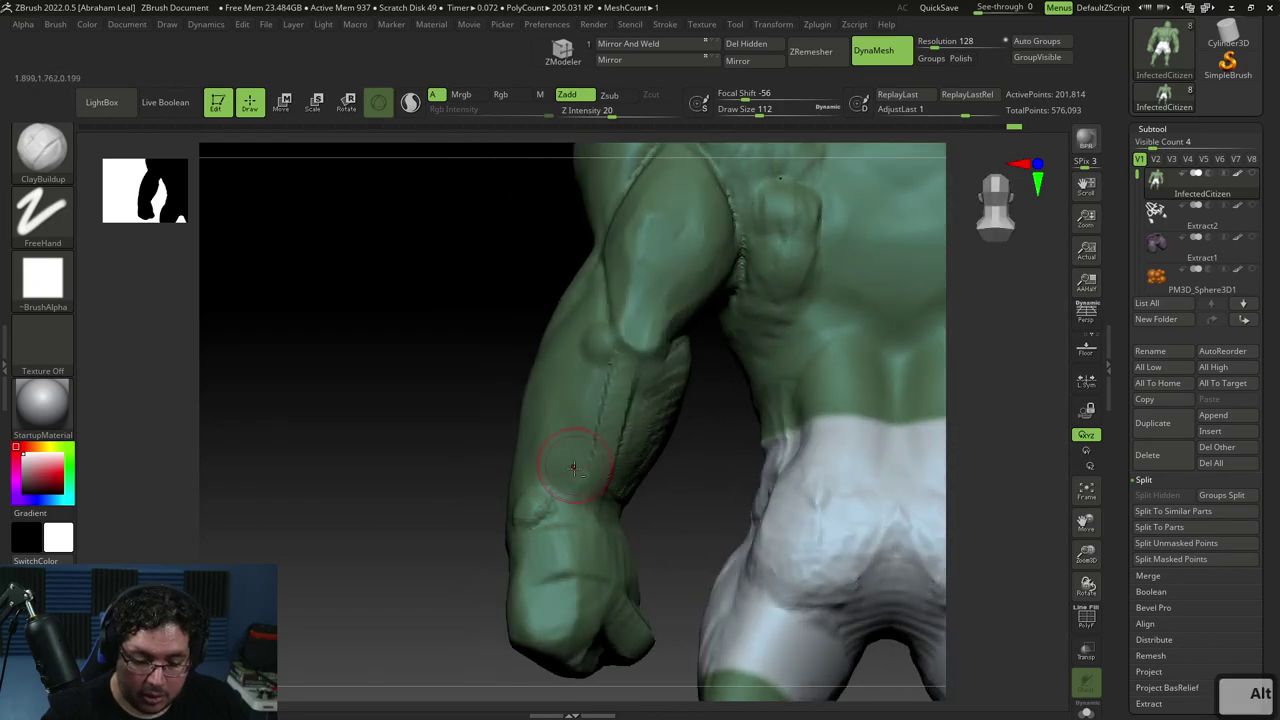
mouse_move(597, 446)
left_mouse_down("alt")
mouse_move(577, 448)
mouse_move(612, 375)
mouse_move(583, 490)
mouse_move(630, 414)
mouse_move(606, 420)
mouse_move(600, 380)
mouse_move(590, 440)
mouse_move(620, 397)
left_mouse_up("alt")
key("shift")
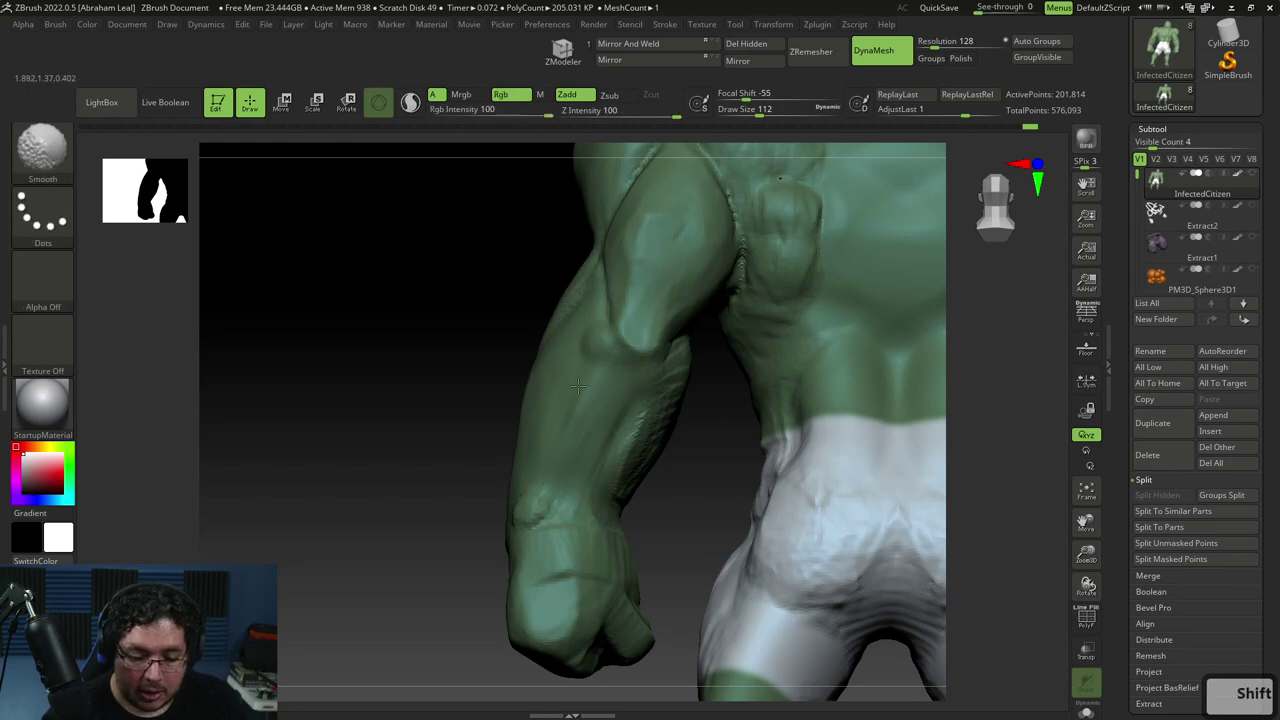
left_click_drag(506, 400, 527, 507)
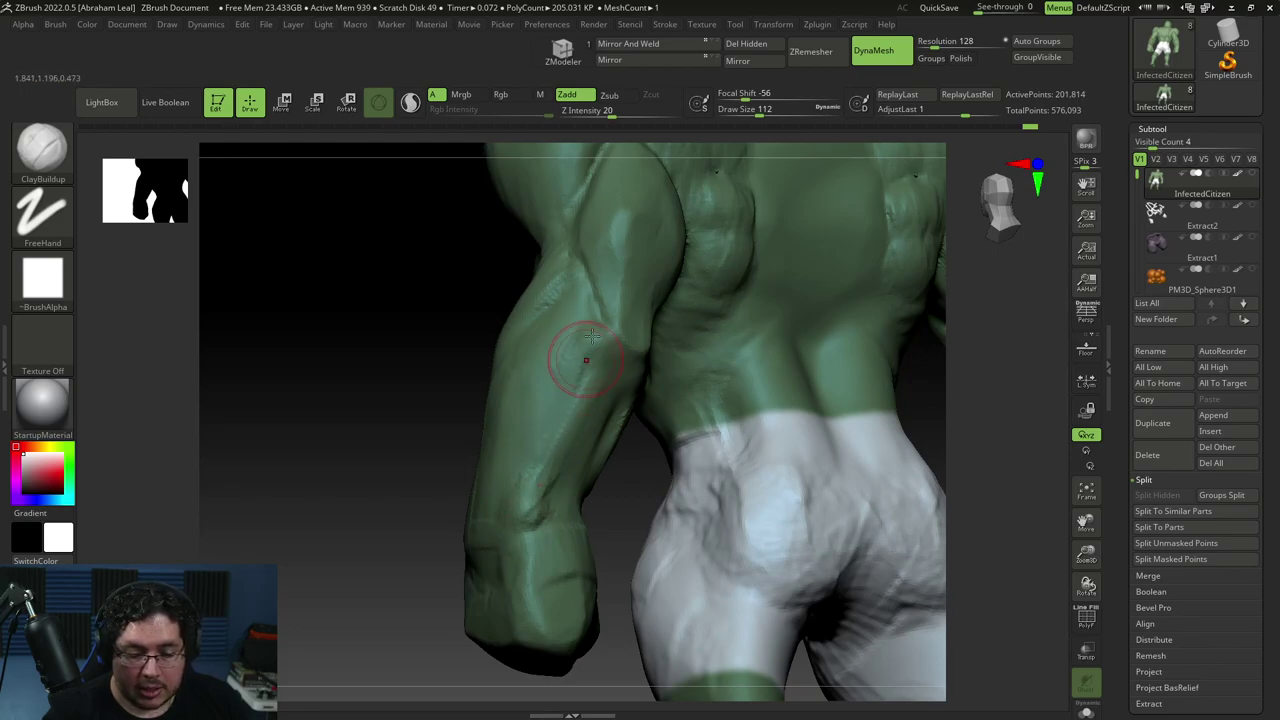
key("shift")
mouse_move(440, 457)
left_mouse_down()
mouse_move(597, 466)
mouse_move(737, 409)
mouse_move(671, 366)
left_mouse_up()
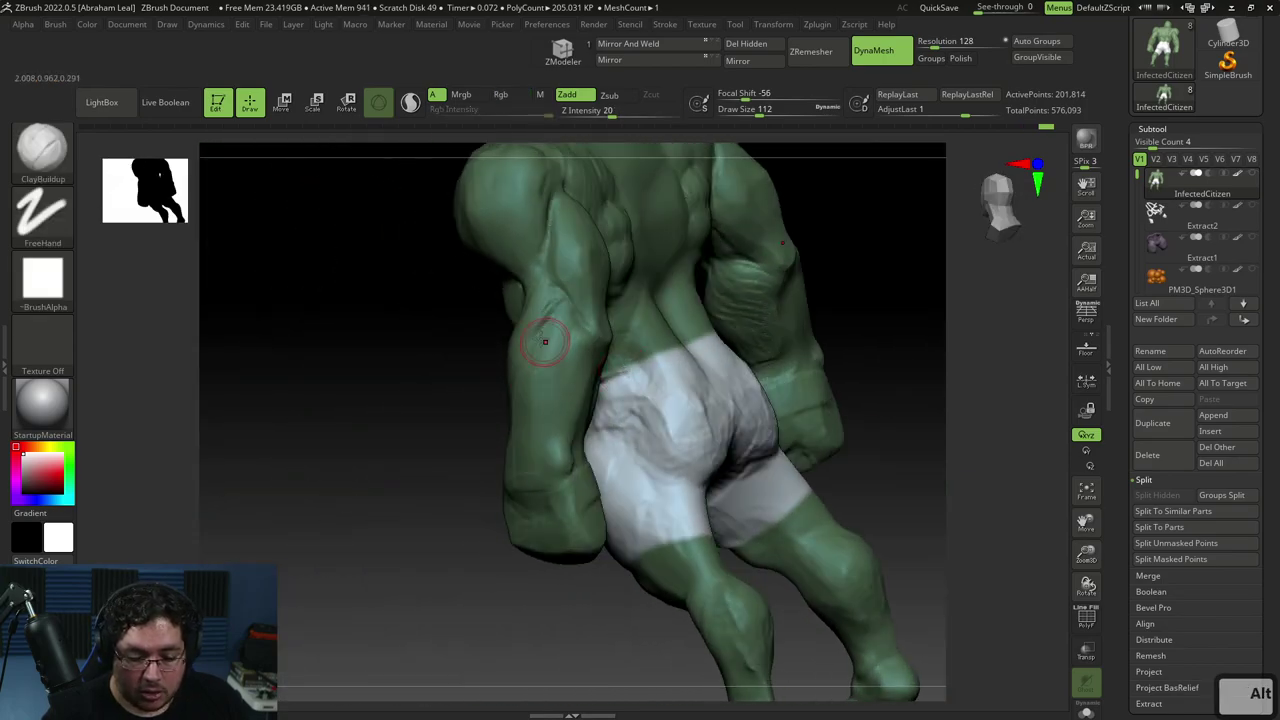
left_click_drag(486, 473, 599, 533)
left_click_drag(668, 423, 615, 374)
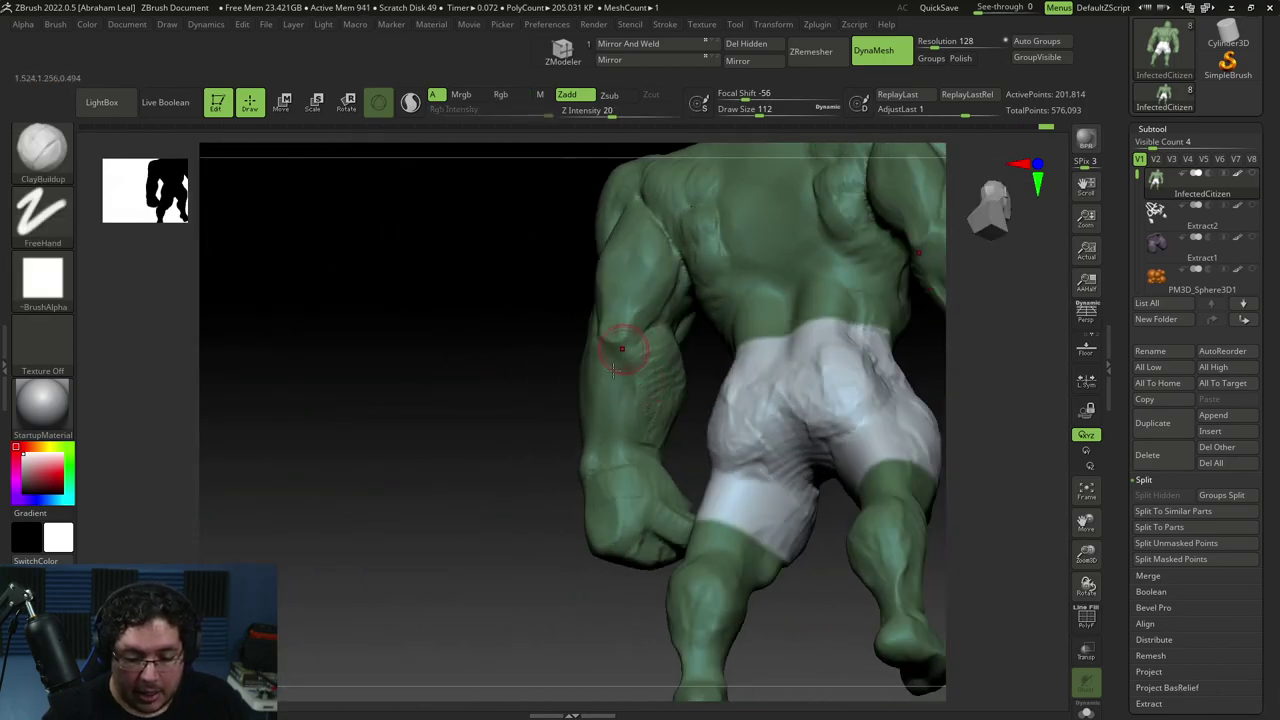
Rework the back of the forearm below the elbow with ClayBuildup at a draw size of about 197 and smooth it
key("space")
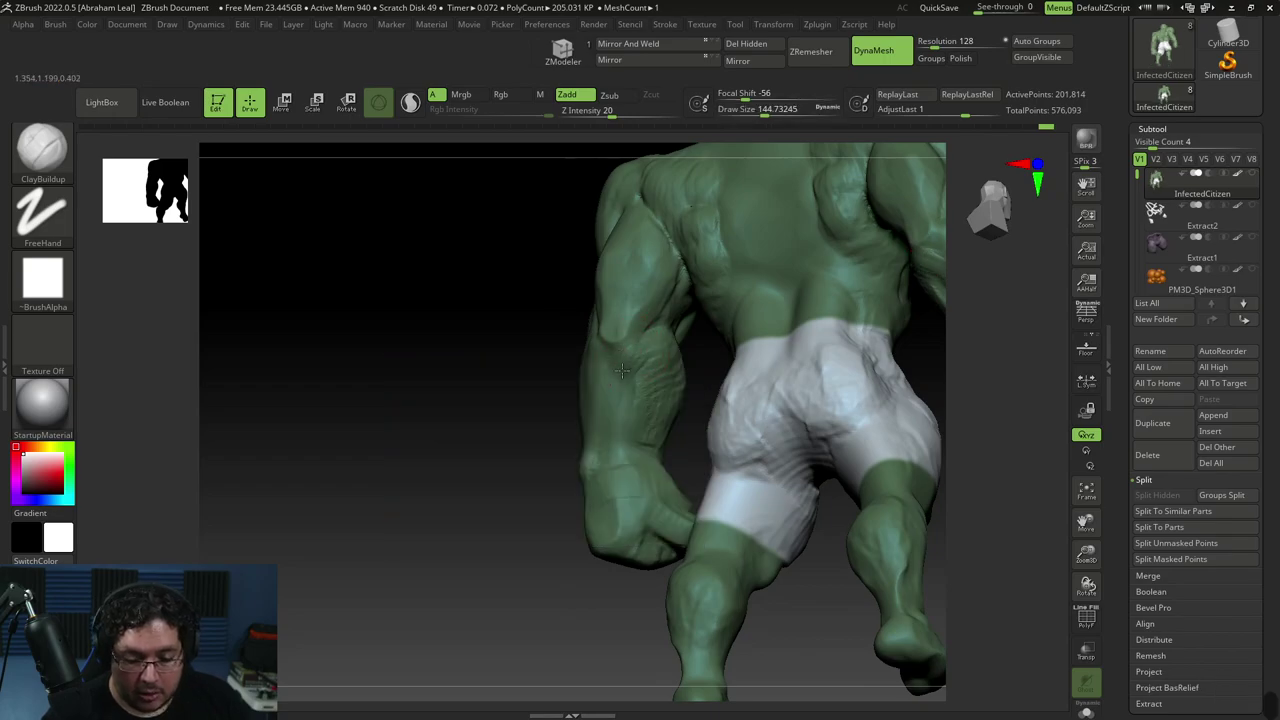
key("space")
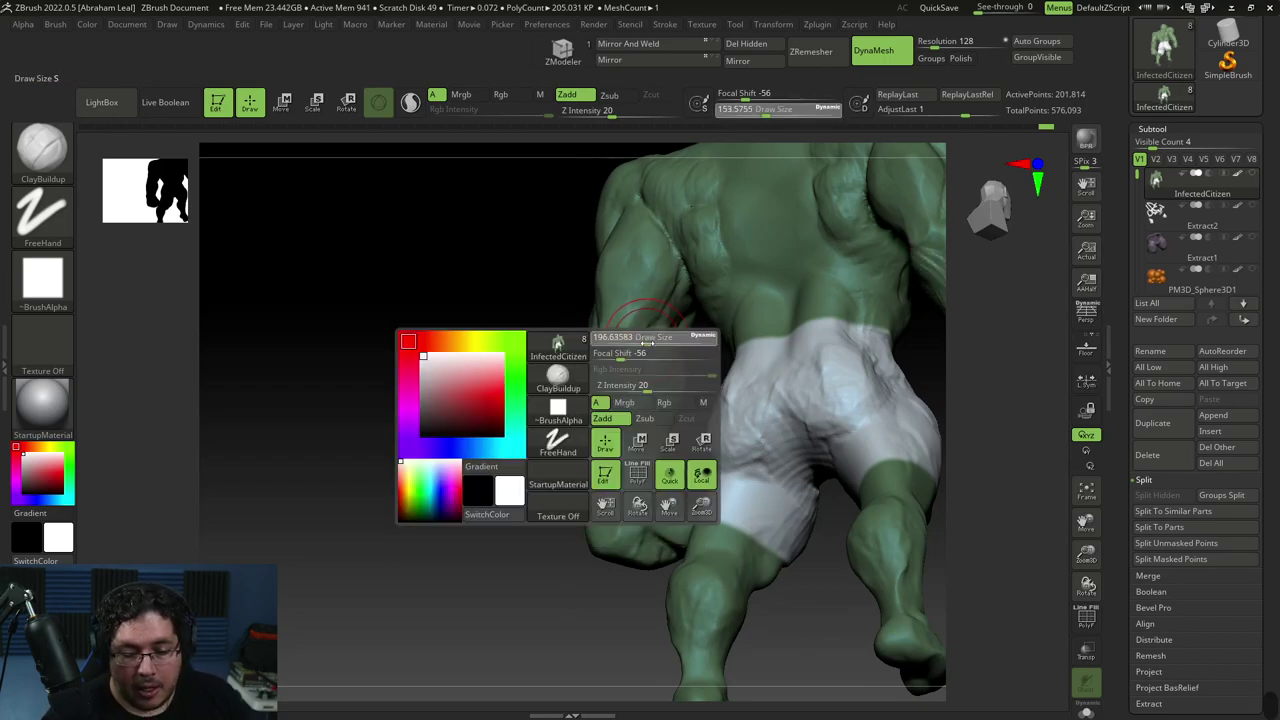
key("alt")
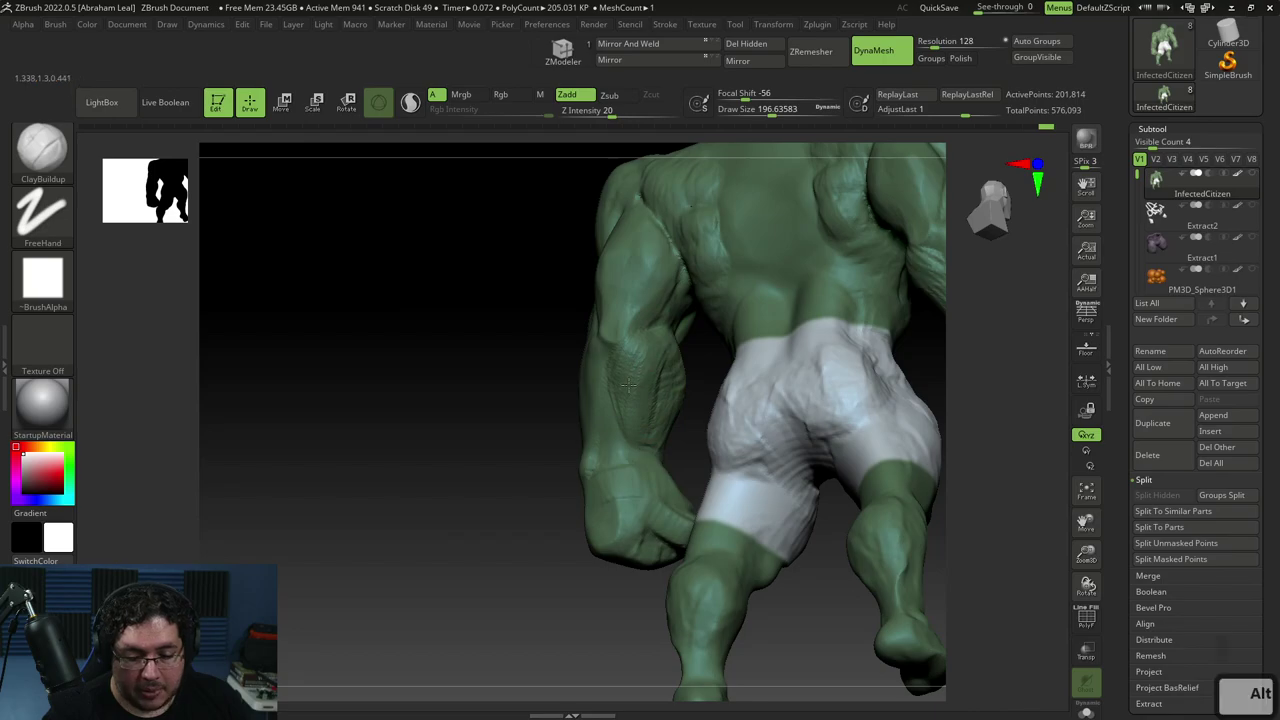
mouse_move(666, 355)
left_mouse_down("alt")
mouse_move(649, 409)
mouse_move(667, 390)
left_mouse_up("alt")
left_click_drag(687, 437, 638, 416, "shift")
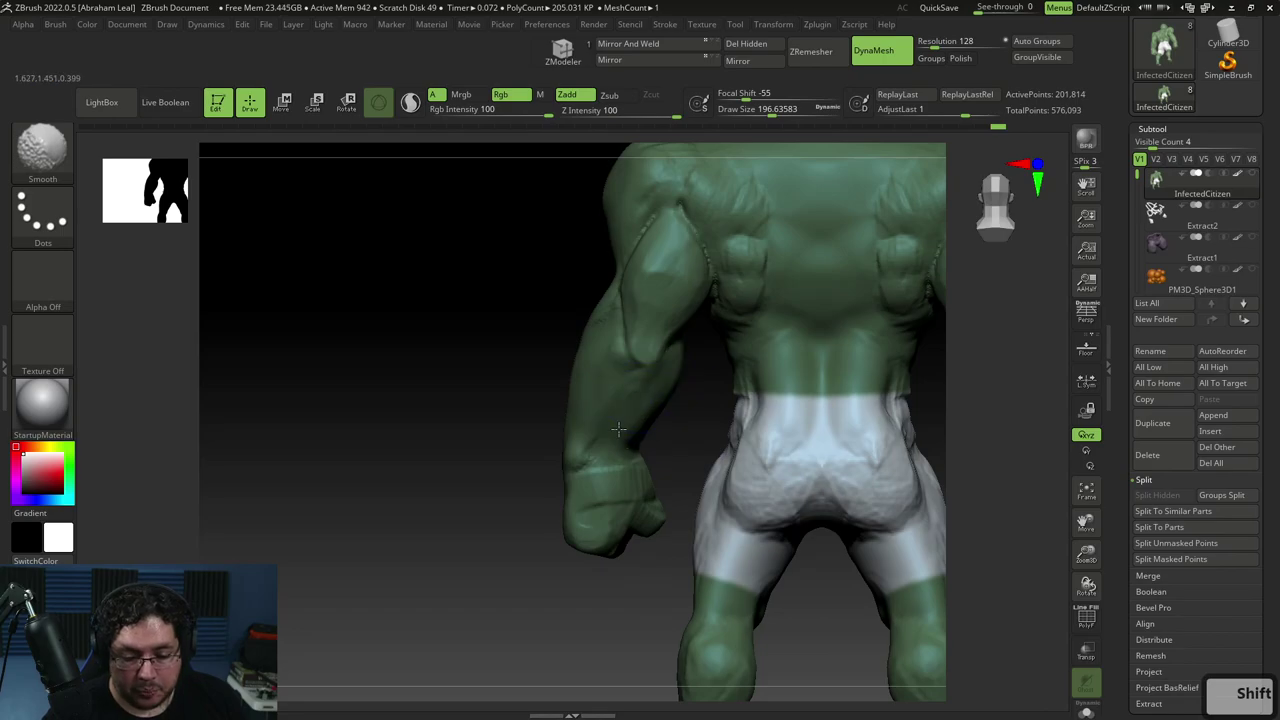
mouse_move(552, 490)
left_mouse_down("shift")
mouse_move(629, 500)
mouse_move(717, 442)
mouse_move(712, 480)
left_mouse_up("shift")
left_click_drag(640, 383, 606, 402, "shift")
Adjust the outer silhouette of the forearms with the Move brush at a draw size of about 286
mouse_move(703, 410)
left_mouse_down("alt")
mouse_move(694, 354)
mouse_move(713, 413)
left_mouse_up("alt")
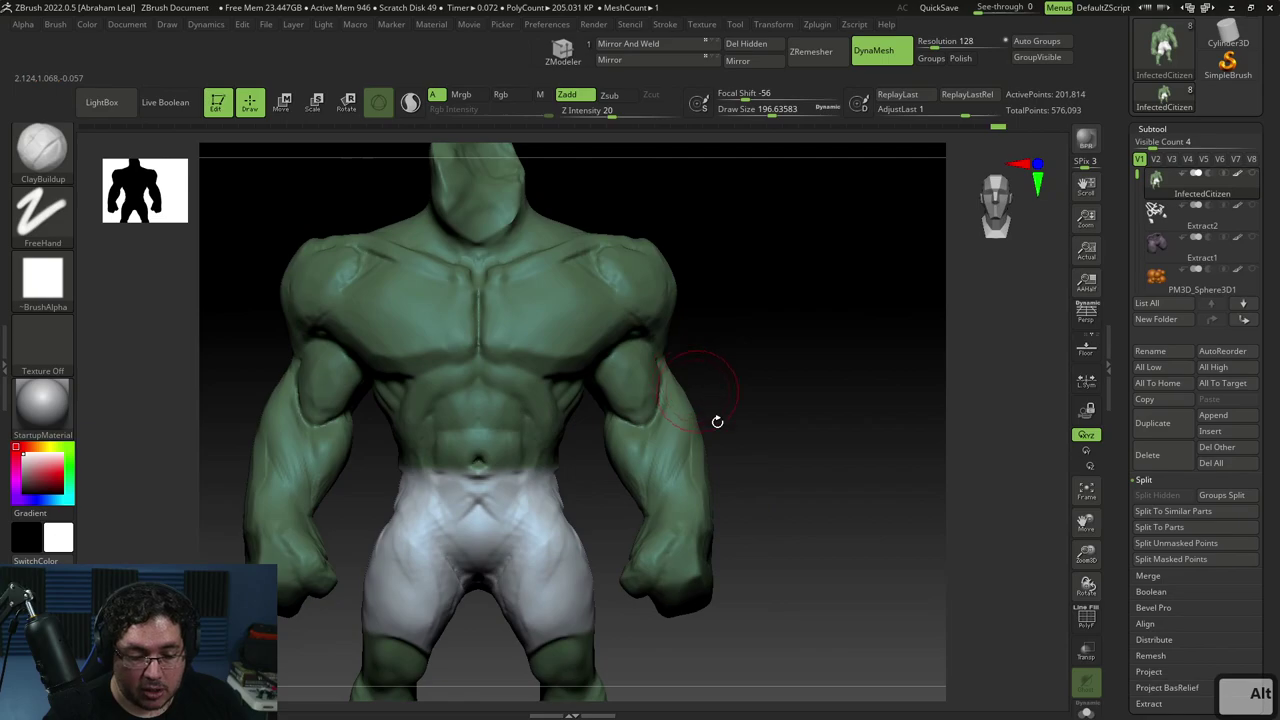
right_click_drag(713, 413, 663, 471, "alt")
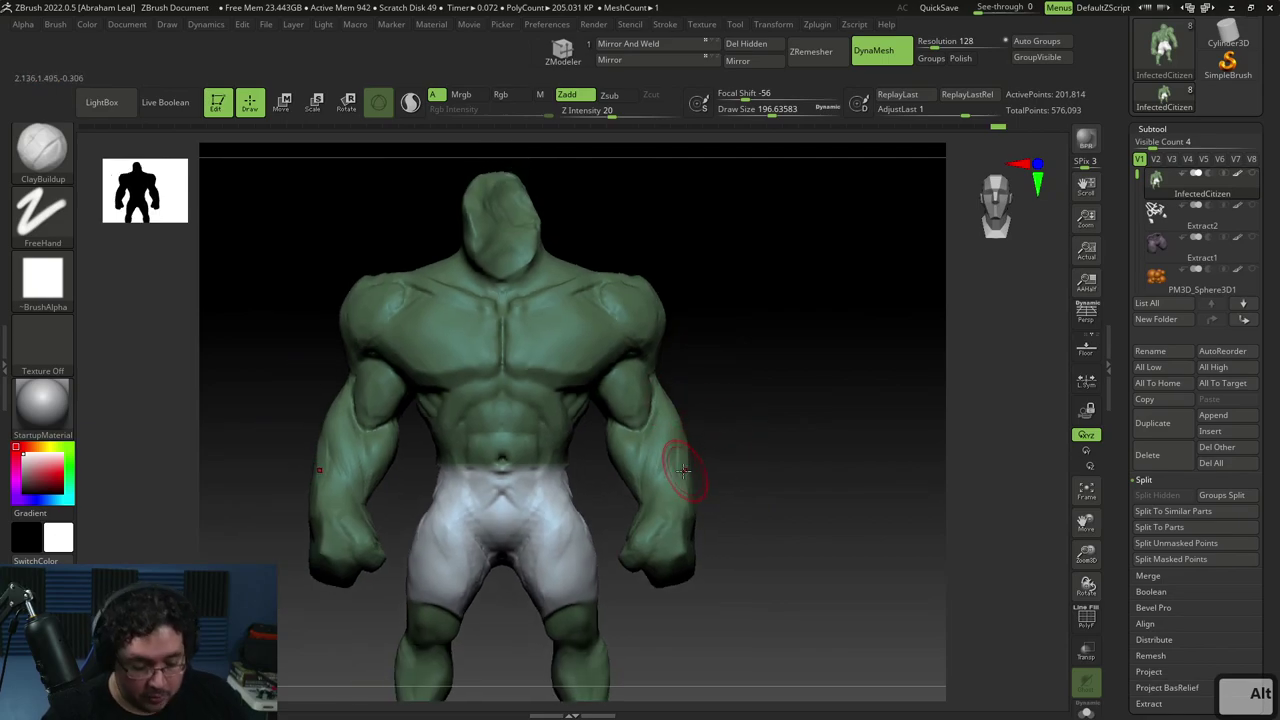
key("b")
key("m")
key("v")
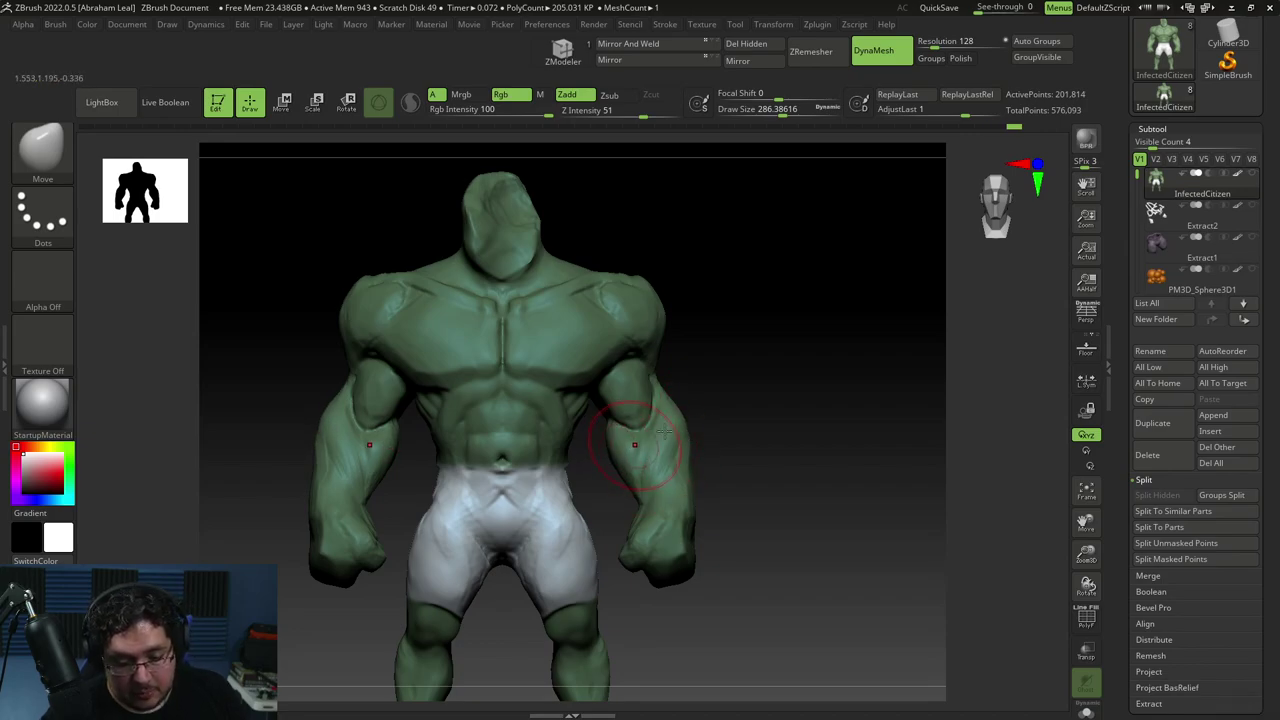
left_click_drag(691, 375, 714, 453)
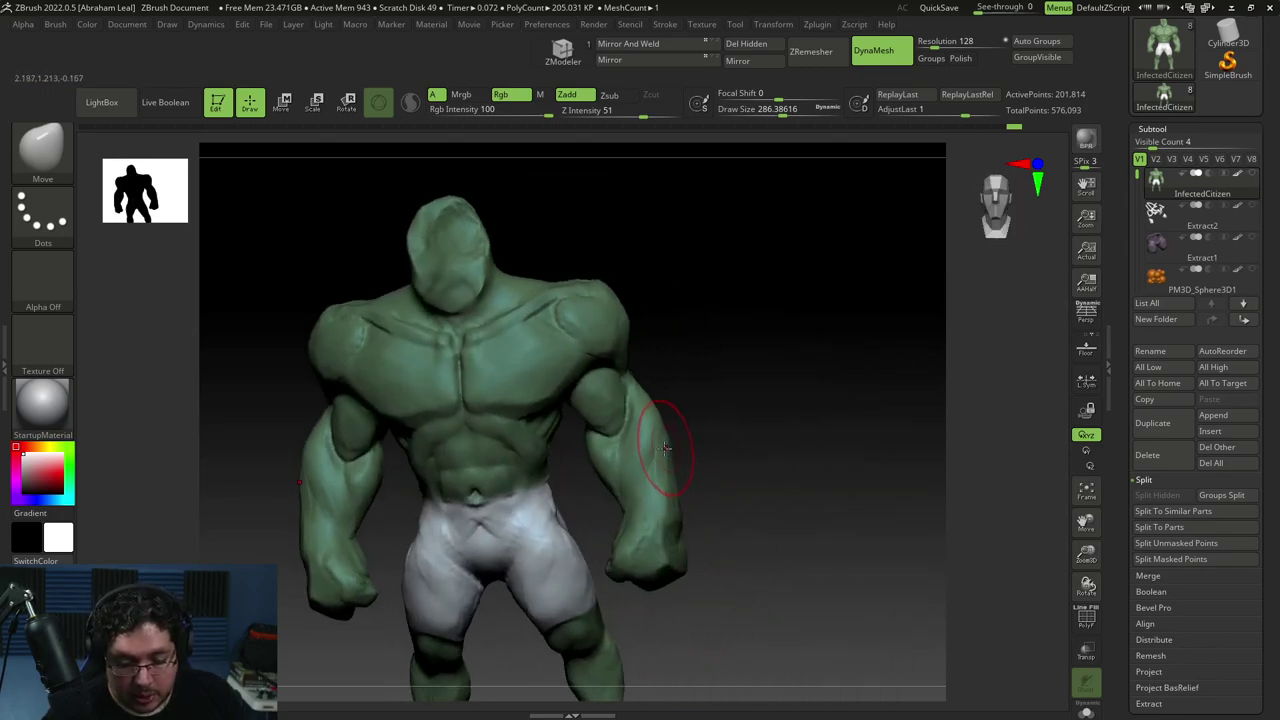
mouse_move(662, 421)
left_mouse_down("shift")
mouse_move(666, 434)
mouse_move(700, 419)
mouse_move(683, 386)
mouse_move(690, 455)
mouse_move(614, 429)
left_mouse_up("shift")
Check the reference image, then carve the groove between the forearm muscles with DamStandard at a draw size of about 104 and smooth it
key("alt+Tab")
key("alt+Tab")
key("b")
key("d")
key("s")
key("space")
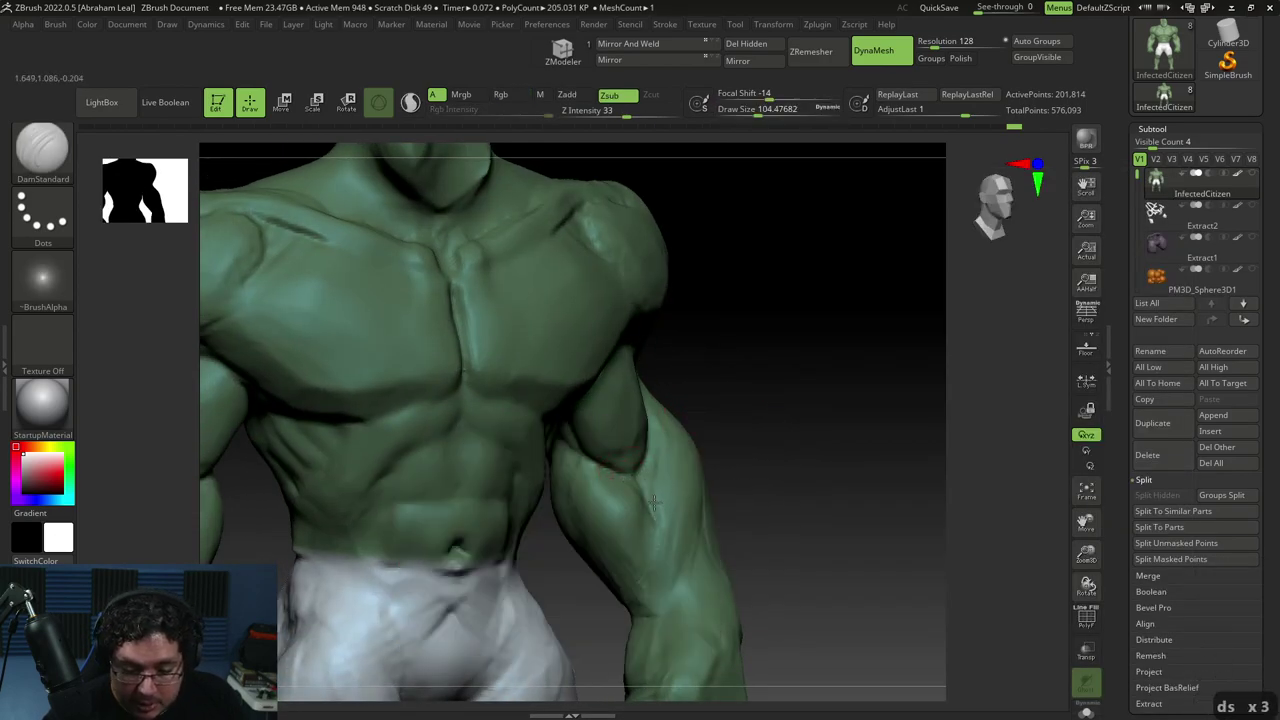
left_click_drag(650, 552, 655, 510)
left_click_drag(735, 398, 679, 388)
left_click_drag(651, 580, 632, 502, "shift")
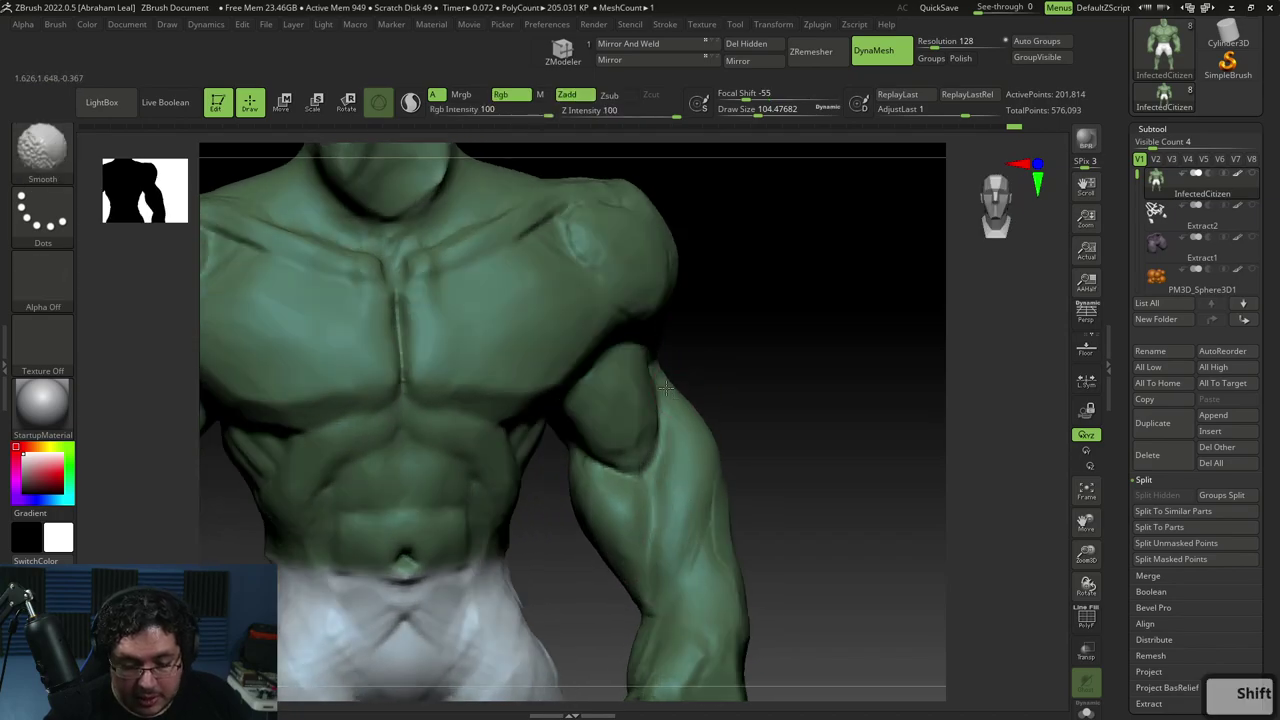
key("f")
right_click_drag(668, 515, 720, 497, "ctrl")
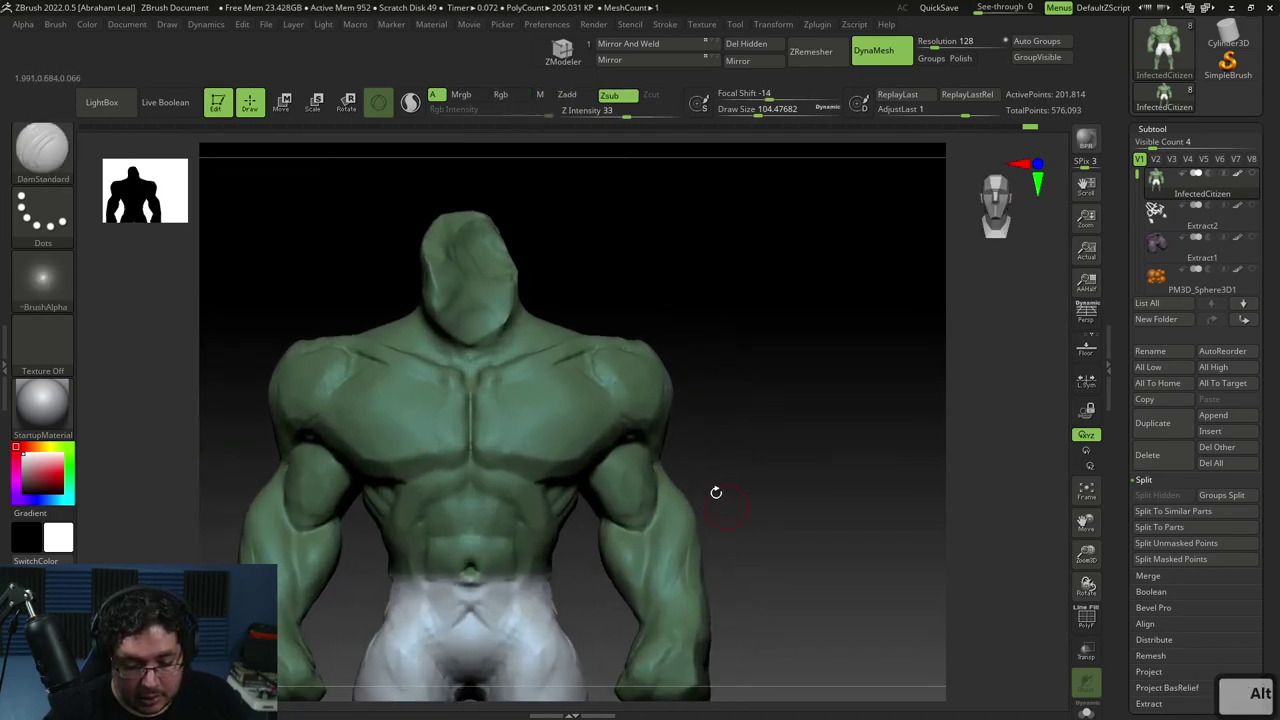
Flatten the forearm muscles around the elbow with TrimDynamic at a draw size of about 305
key("b")
key("t")
key("d")
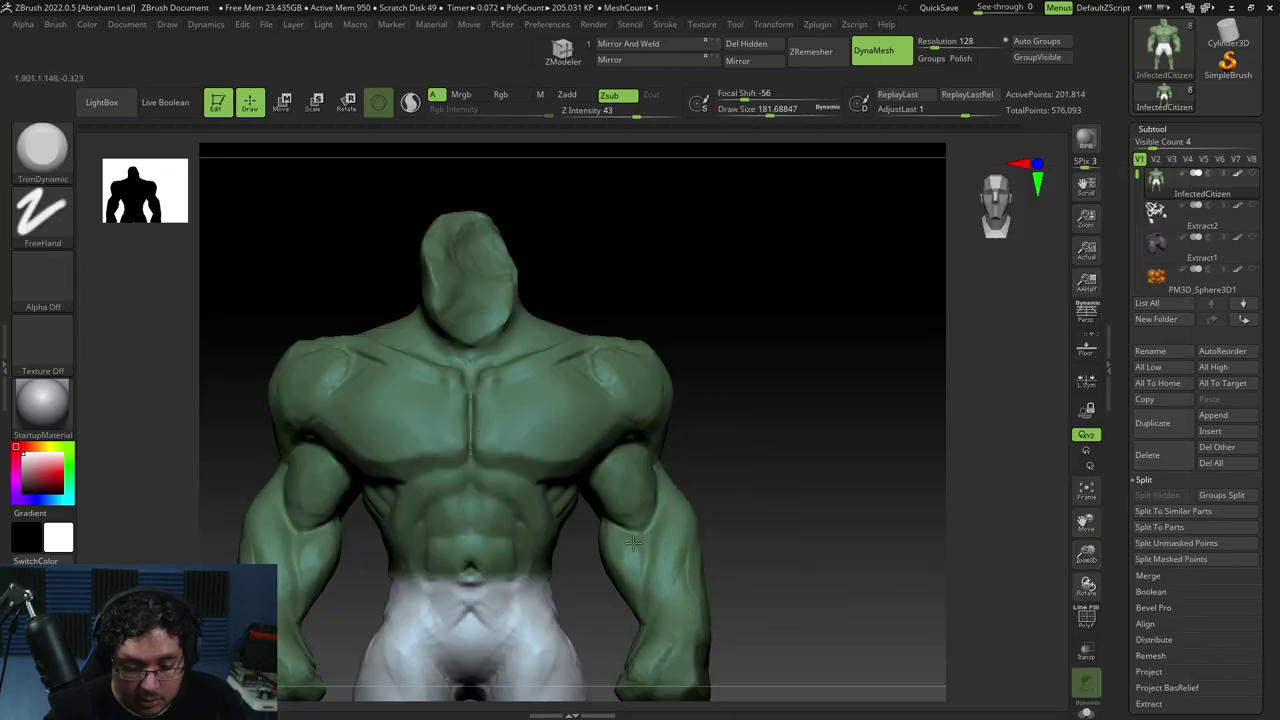
key("space")
left_click_drag(690, 545, 712, 545)
mouse_move(732, 472)
right_mouse_down("alt")
mouse_move(708, 411)
mouse_move(686, 474)
mouse_move(690, 432)
mouse_move(675, 408)
right_mouse_up("alt")
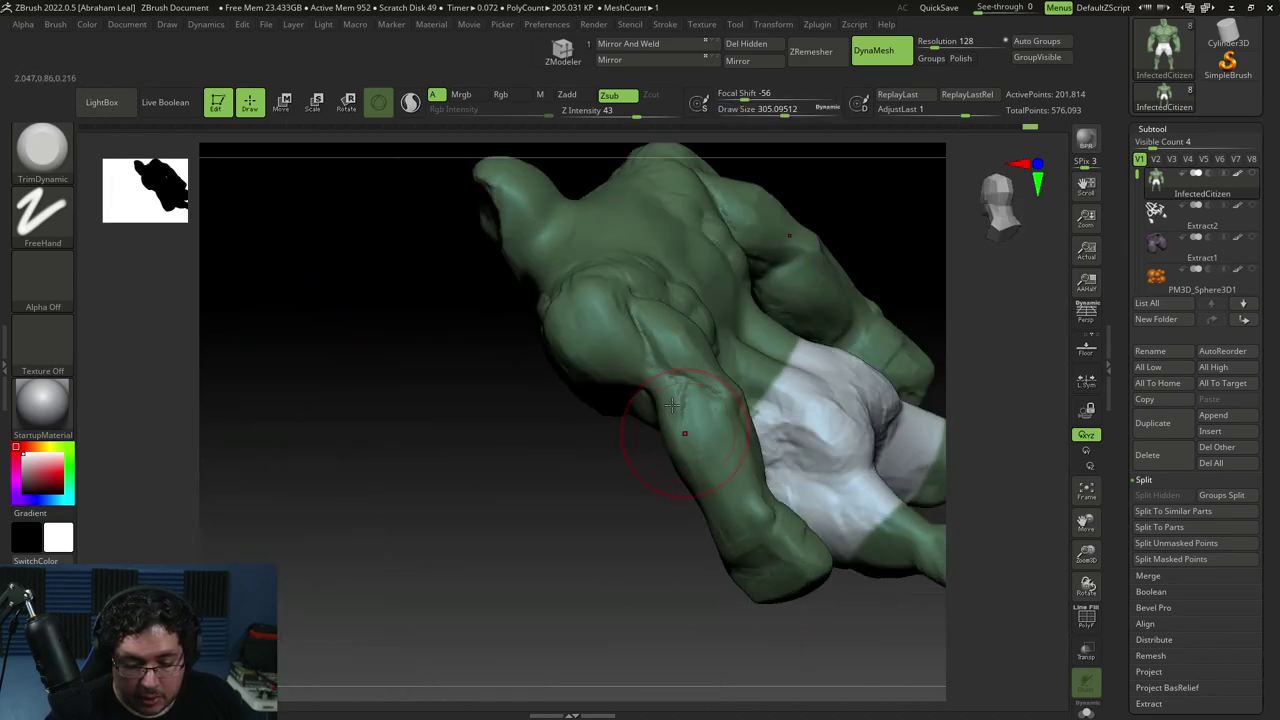
right_click_drag(677, 566, 790, 515)
right_click_drag(790, 515, 775, 423, "alt")
Adjust the outer contour of the forearms against the reference image with the Move brush at a draw size of about 280
key("space")
key("b")
key("m")
key("v")
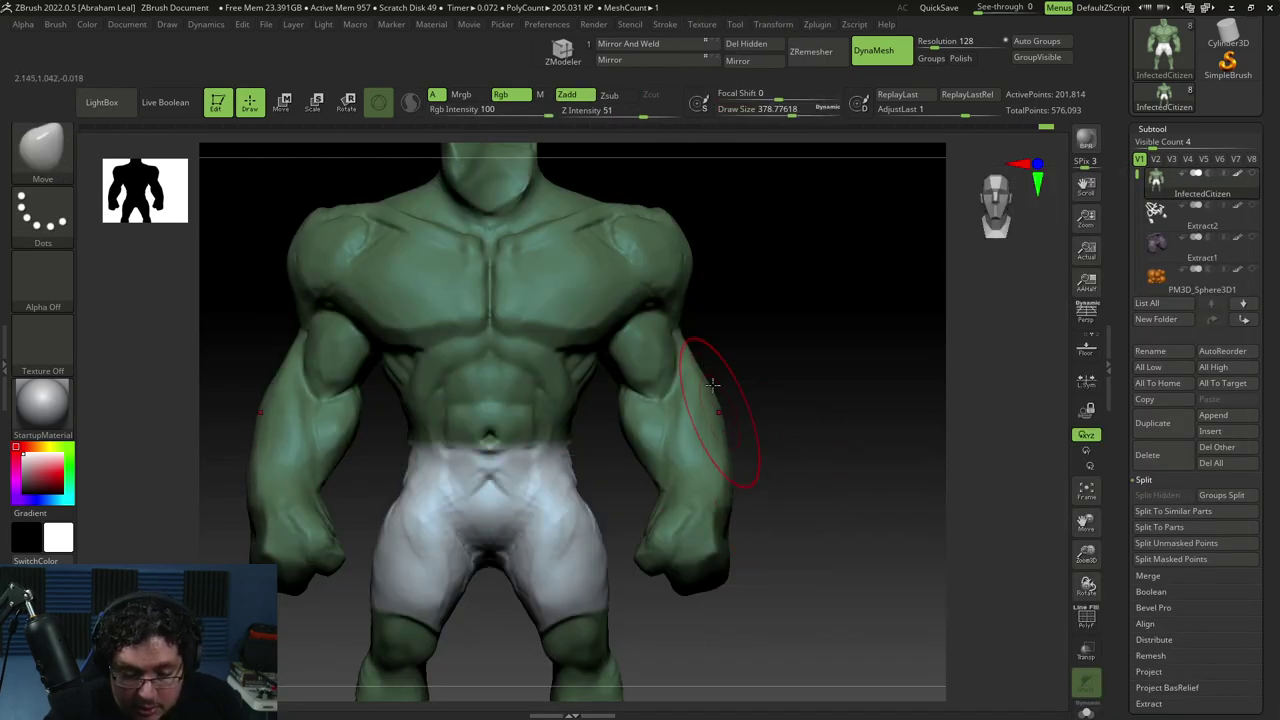
key("space")
key("alt+Tab")
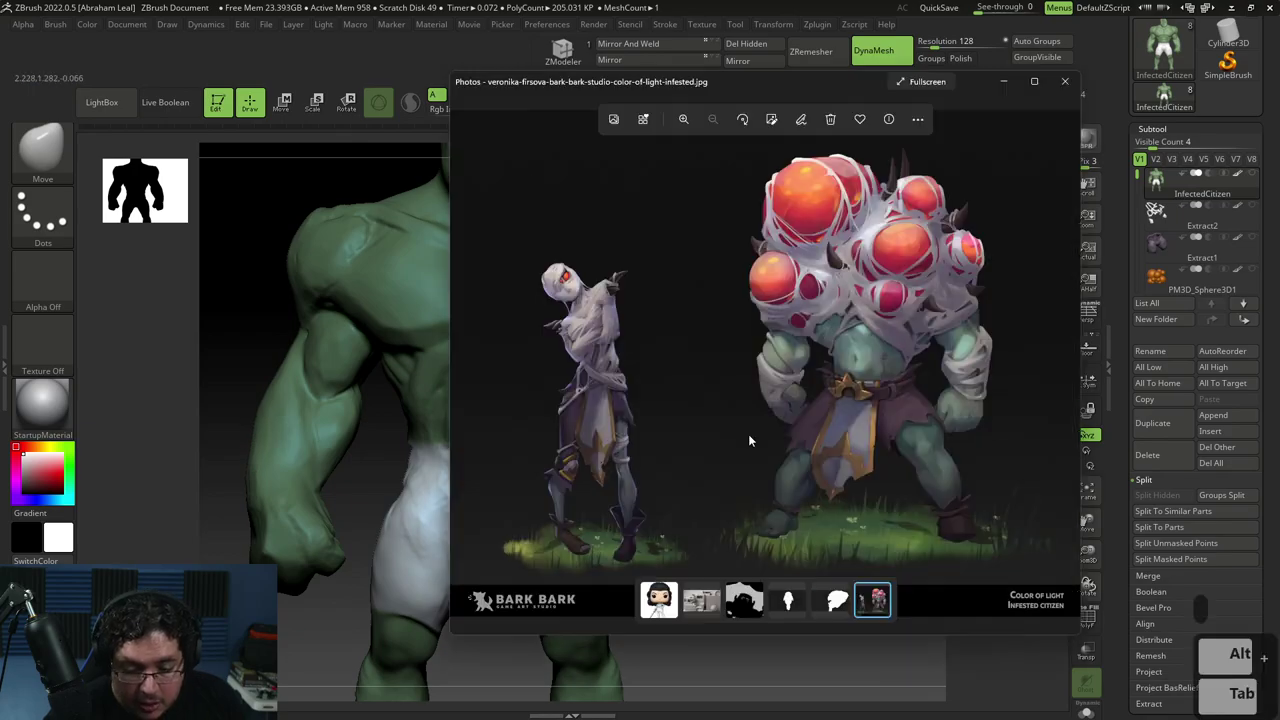
key("alt+Tab")
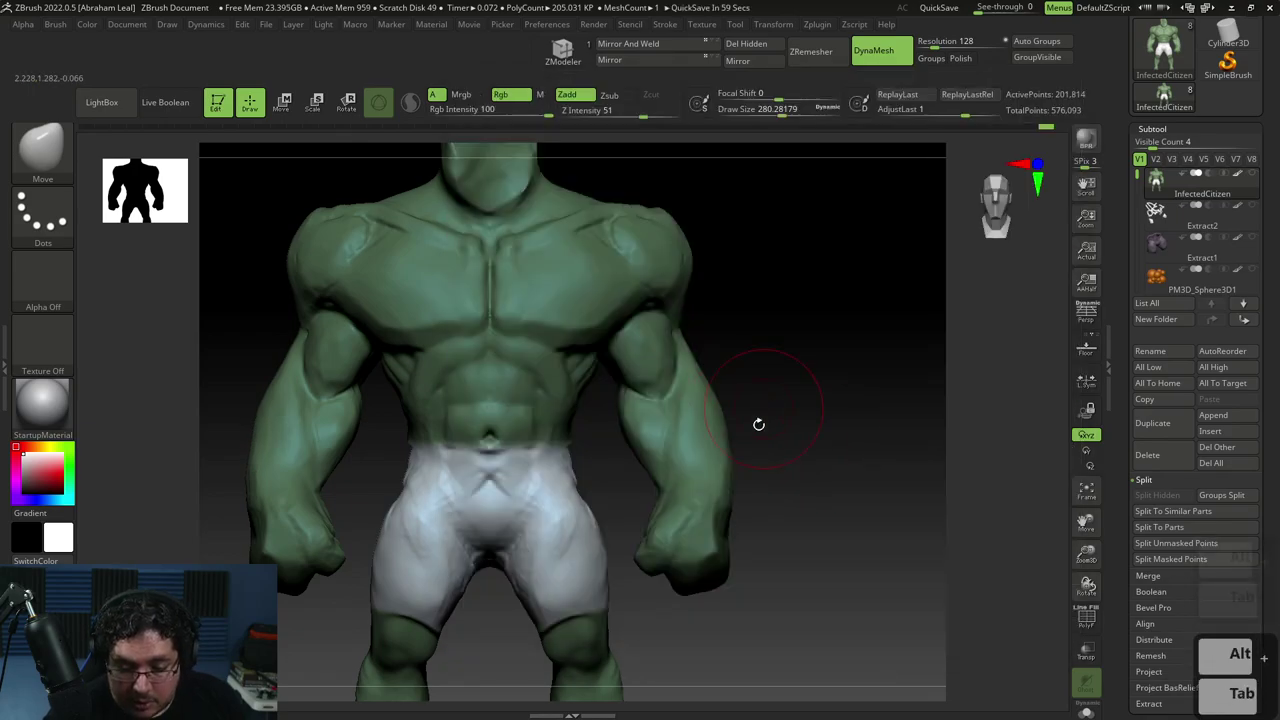
mouse_move(719, 394)
left_mouse_down()
mouse_move(746, 377)
mouse_move(786, 429)
mouse_move(780, 449)
left_mouse_up()
Save the tool in the Ztooks folder under the new name InfectedCitizen_v2
left_click_drag(1270, 45, 1271, 181)
left_click(1213, 43)
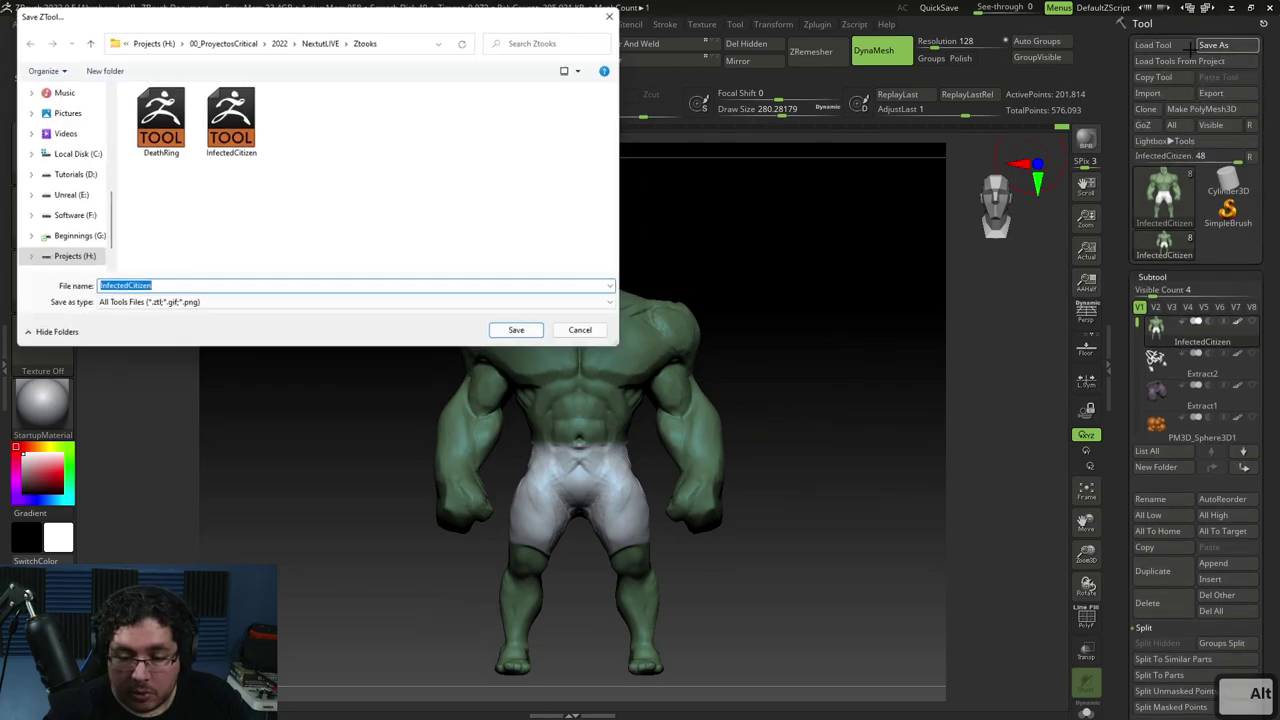
left_click(232, 290)
type("_v")
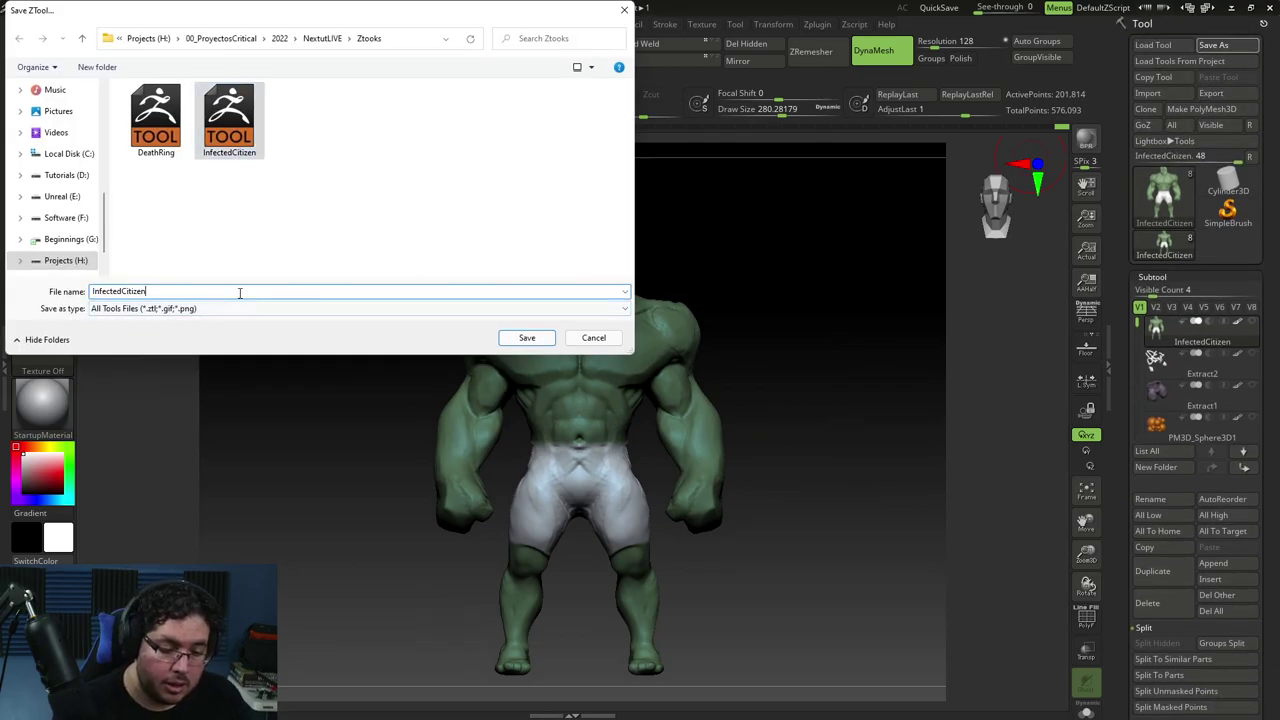
type("2")
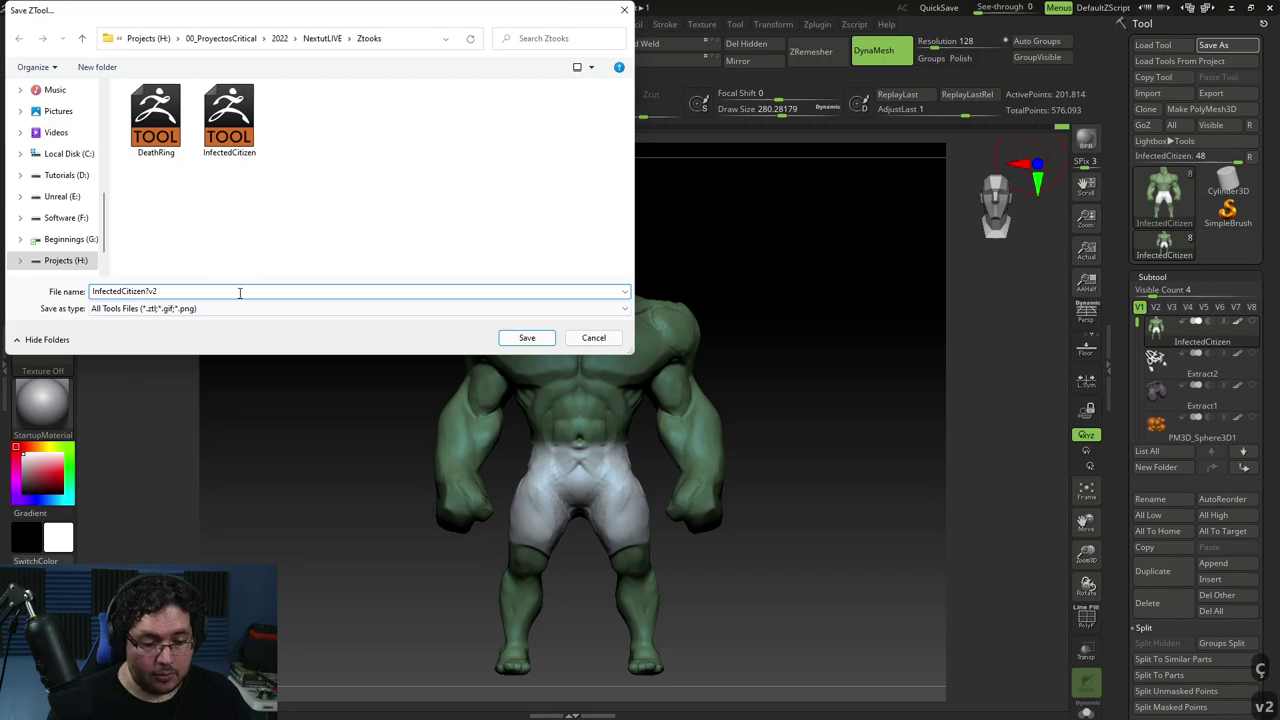
key("Left")
key("Left")
key("BackSpace")
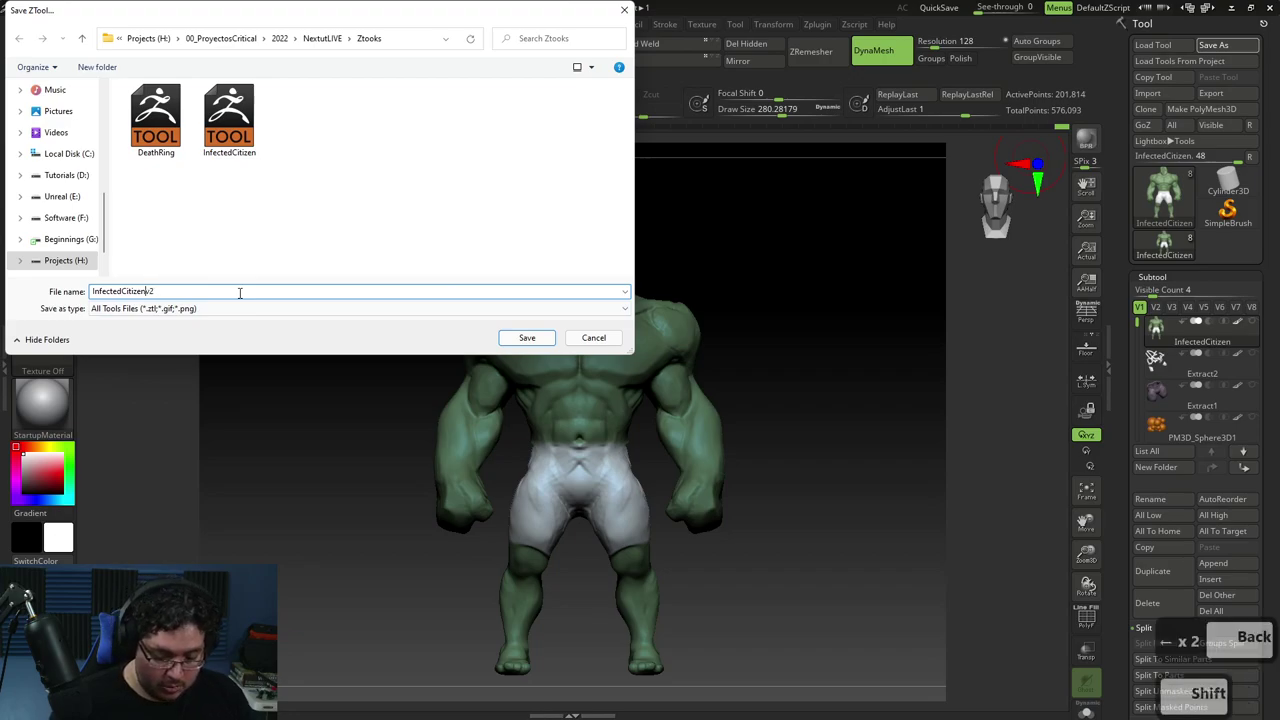
type("_")
key("Return")
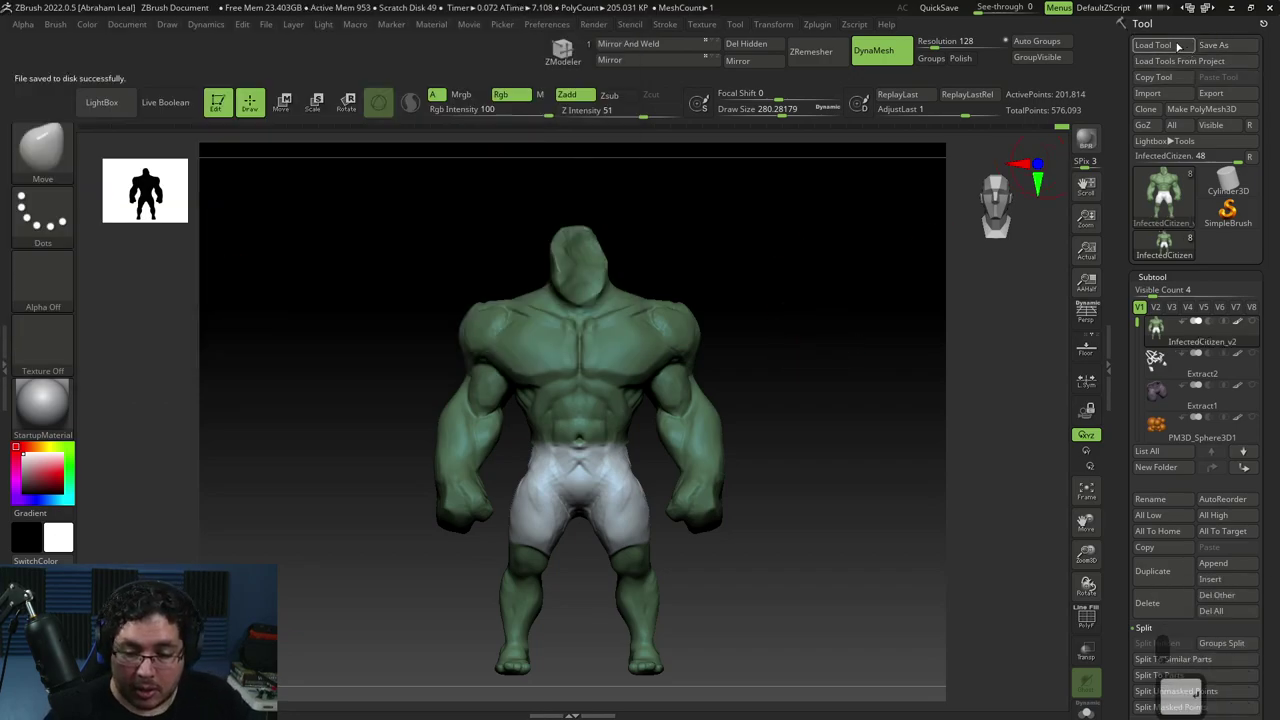
Load the earlier InfectedCitizen tool and switch between it and InfectedCitizen_v2 to compare the two sculpts
double_click(230, 118)
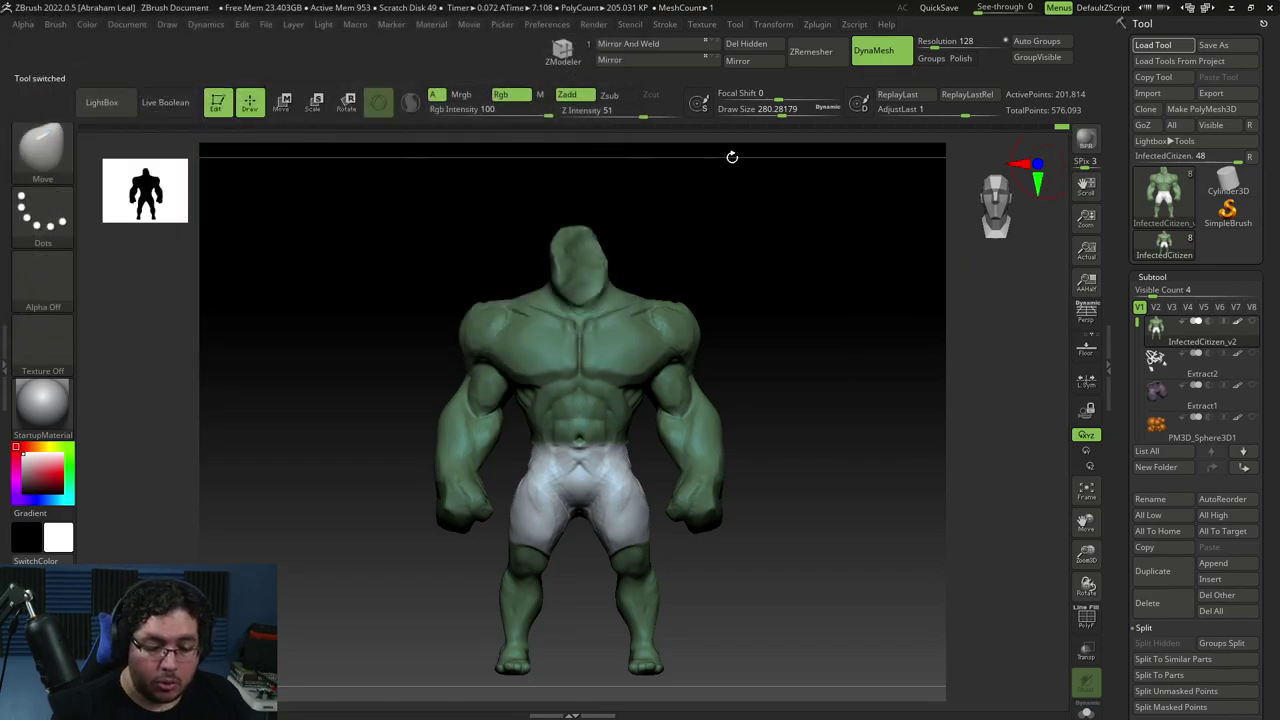
left_click(1232, 248)
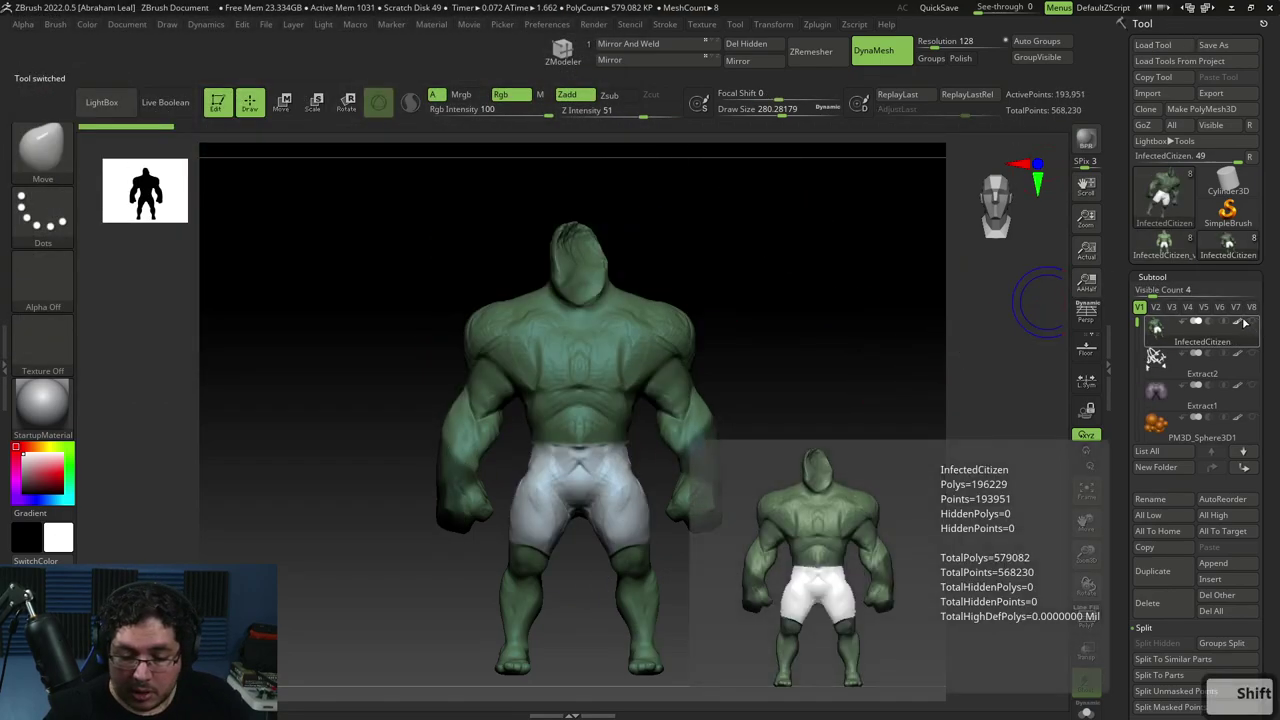
left_click(1238, 255)
left_click(1216, 248)
left_click(1167, 244)
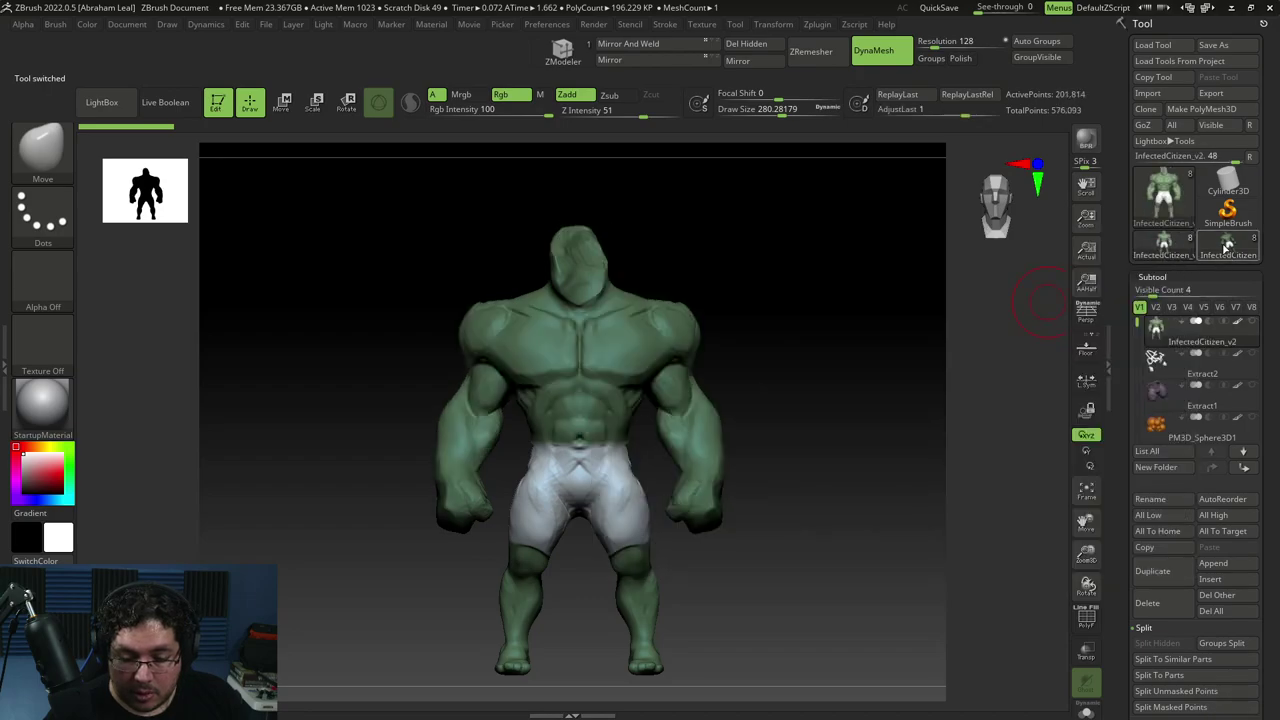
Toggle repeatedly between the earlier InfectedCitizen tool and InfectedCitizen_v2 to compare their anatomy, ending on InfectedCitizen_v2
left_click(1215, 249)
left_click(1172, 250)
left_click(1216, 256)
left_click(1218, 252)
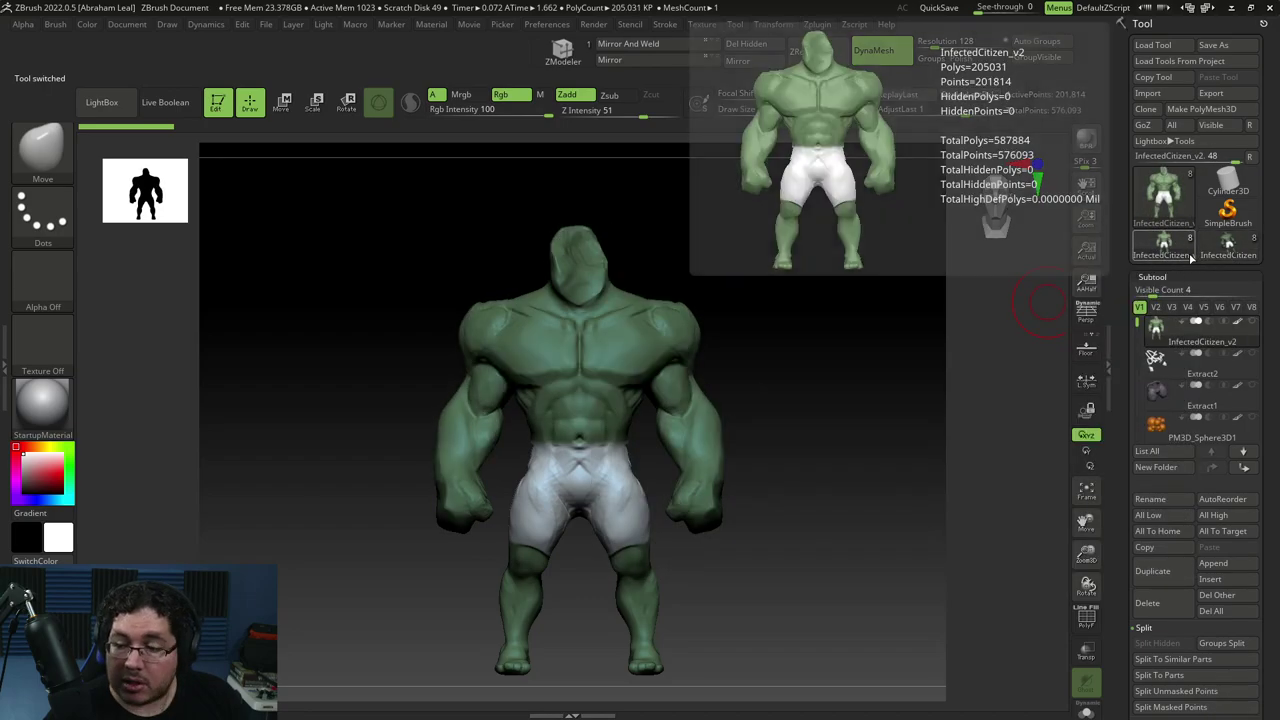
left_click(1211, 258)
left_click(1186, 258)
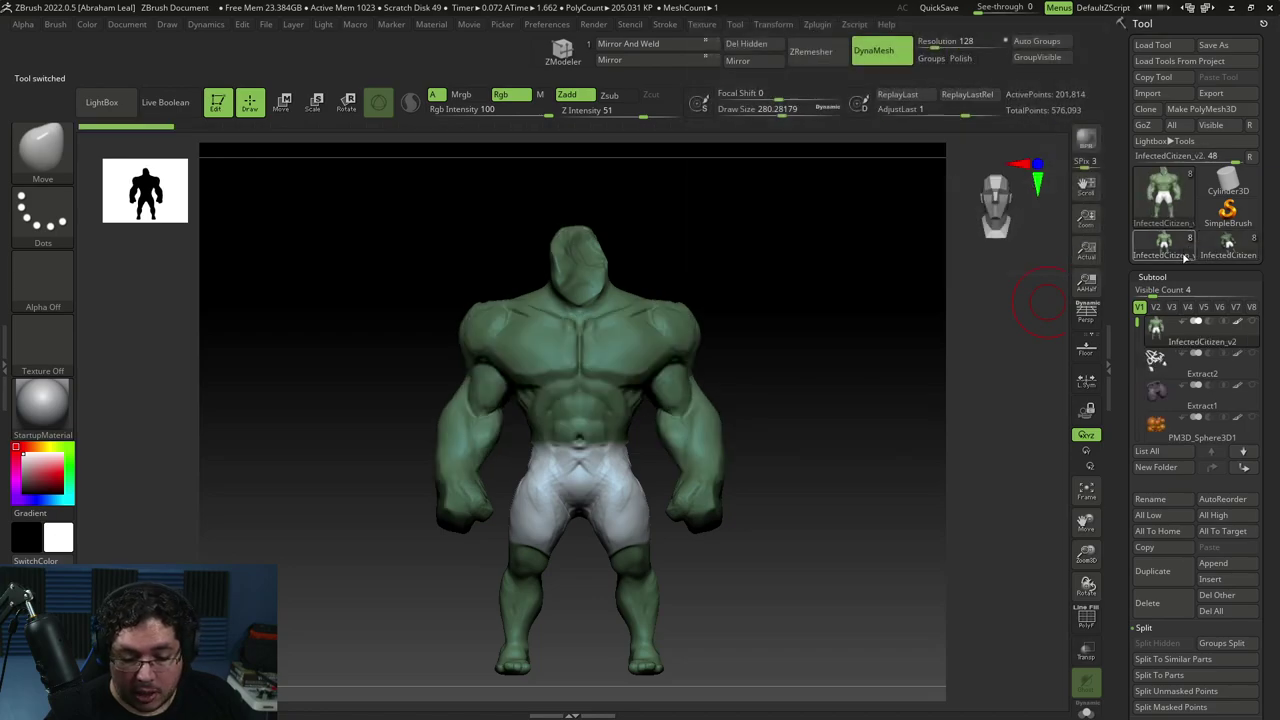
Sample the green skin colour and fill the whole body with it, covering the white shorts area
mouse_move(815, 395)
left_mouse_down("alt")
mouse_move(797, 289)
mouse_move(829, 440)
mouse_move(764, 485)
mouse_move(763, 511)
mouse_move(606, 494)
mouse_move(651, 534)
mouse_move(554, 489)
left_mouse_up("alt")
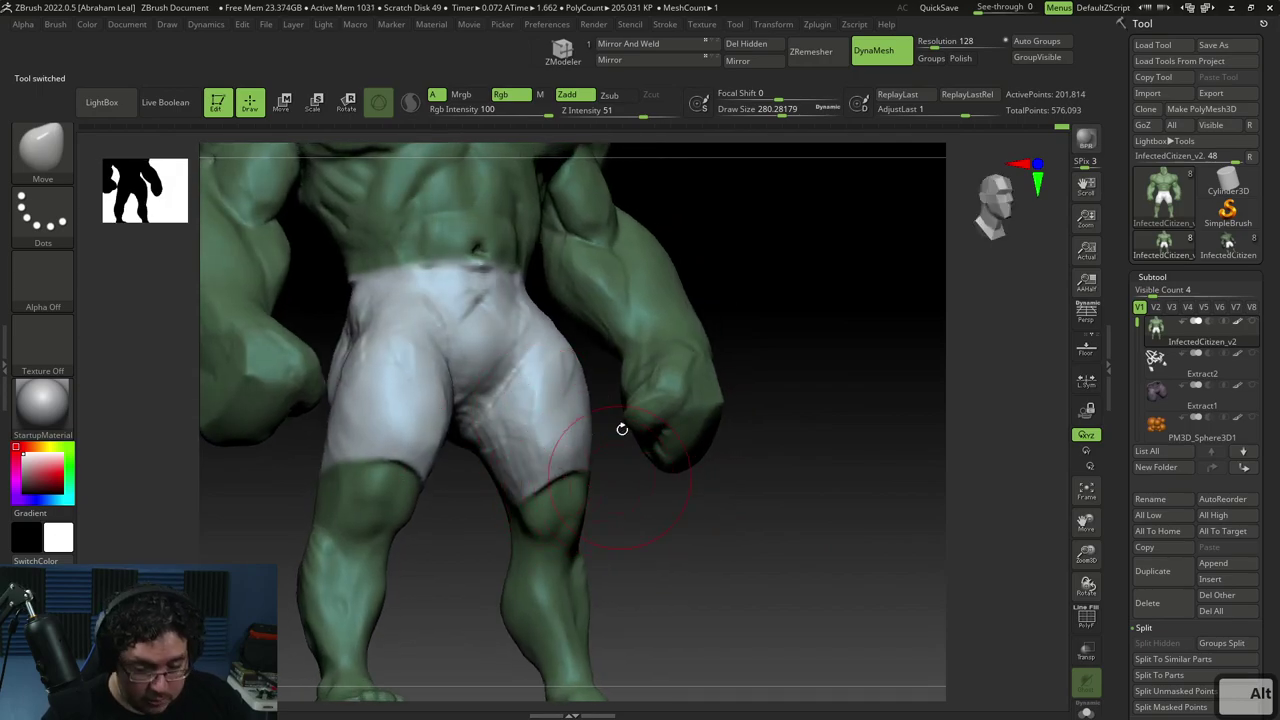
key("c")
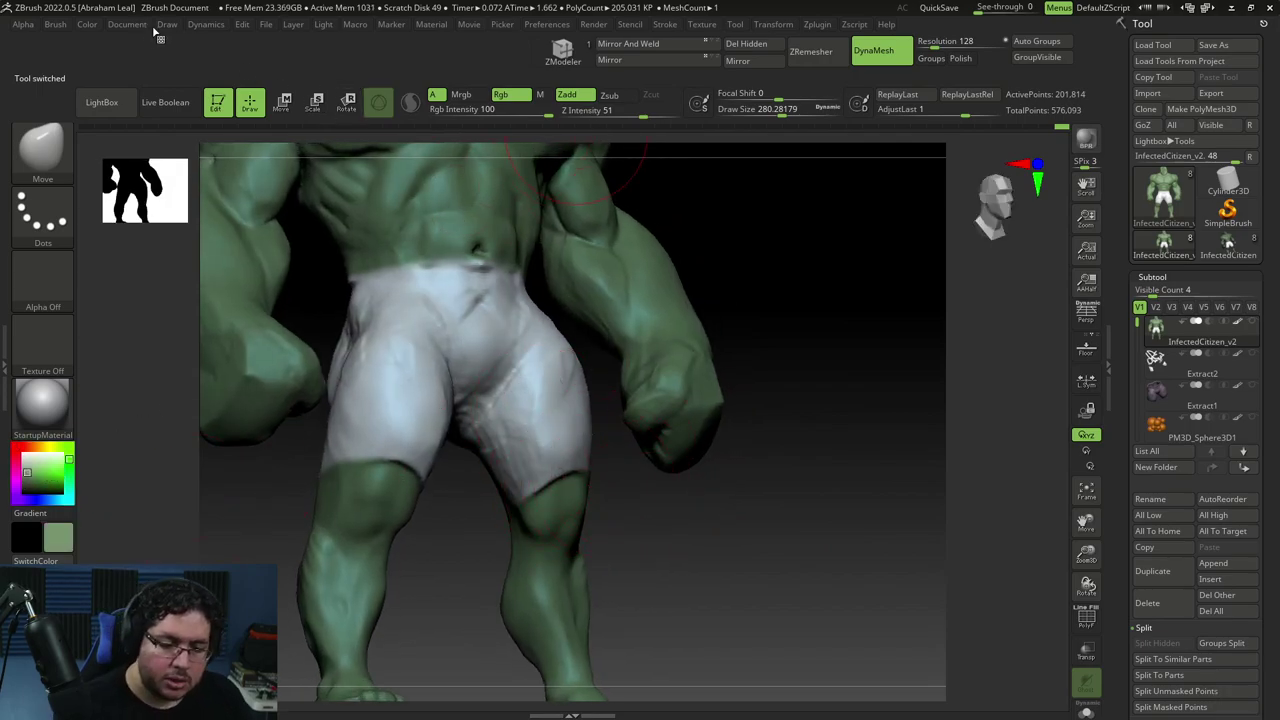
left_click(88, 25)
left_click(124, 312)
left_click_drag(741, 298, 687, 495, "shift")
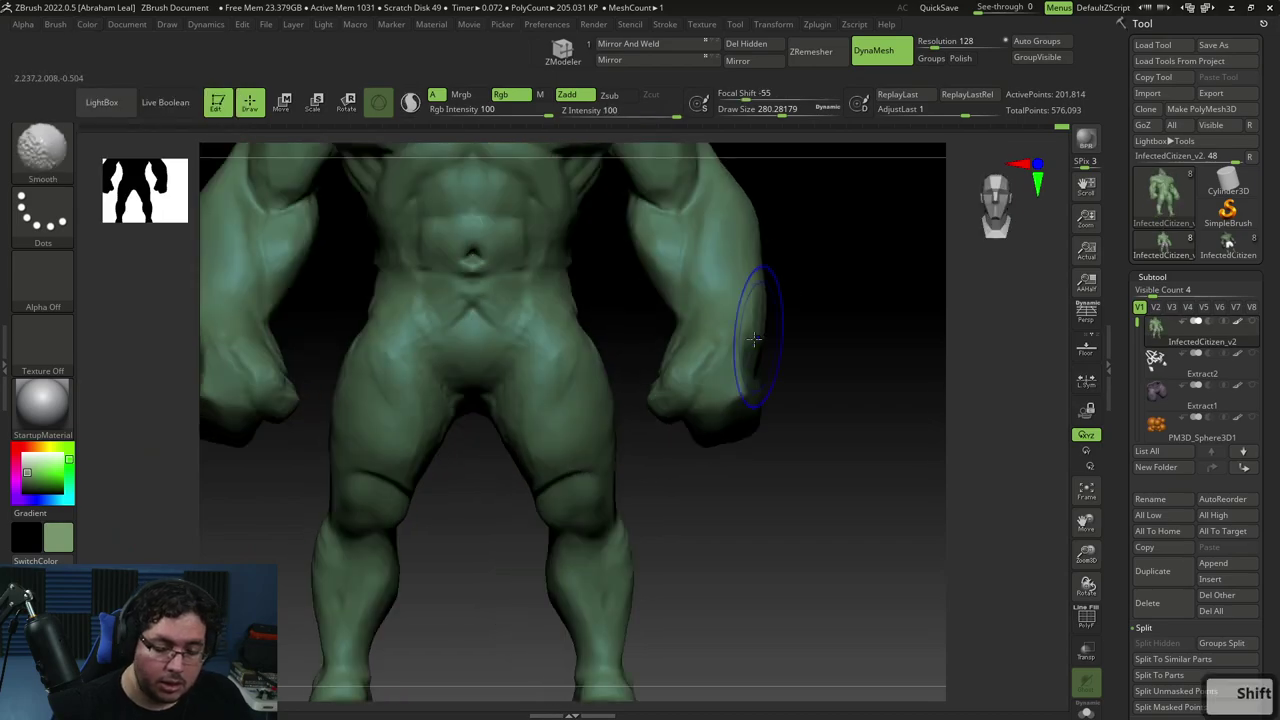
Consult the reference image and flatten the thighs and knees with TrimDynamic at a draw size of about 223
key("b")
key("t")
key("d")
key("alt+Tab")
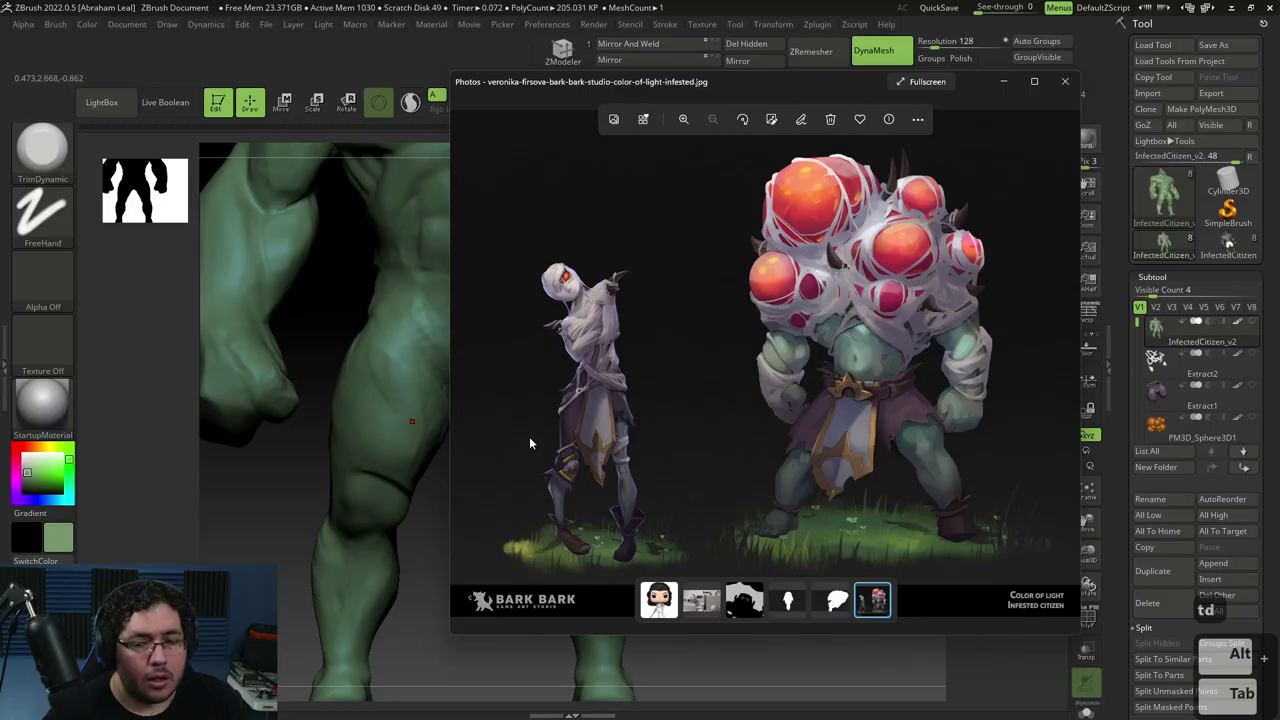
key("alt+Tab")
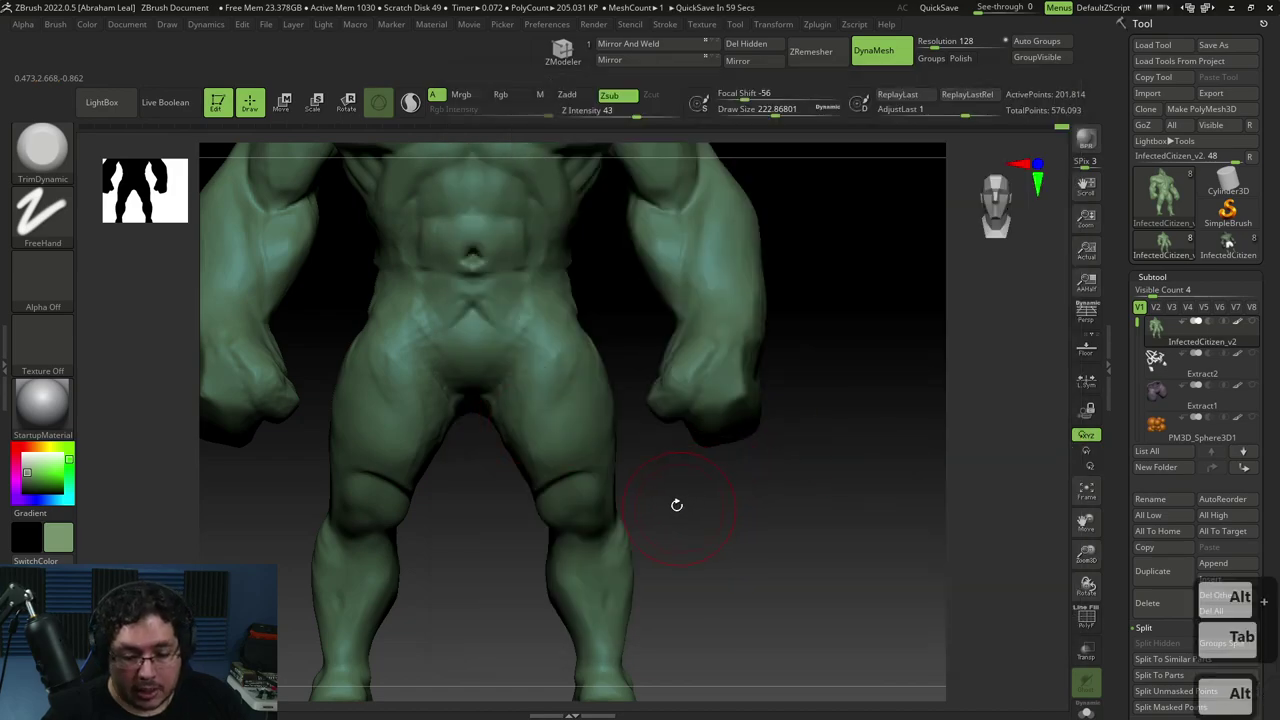
left_click_drag(676, 505, 651, 491, "alt")
key("b")
key("t")
key("d")
mouse_move(556, 490)
left_mouse_down()
mouse_move(562, 512)
mouse_move(590, 485)
mouse_move(602, 500)
left_mouse_up()
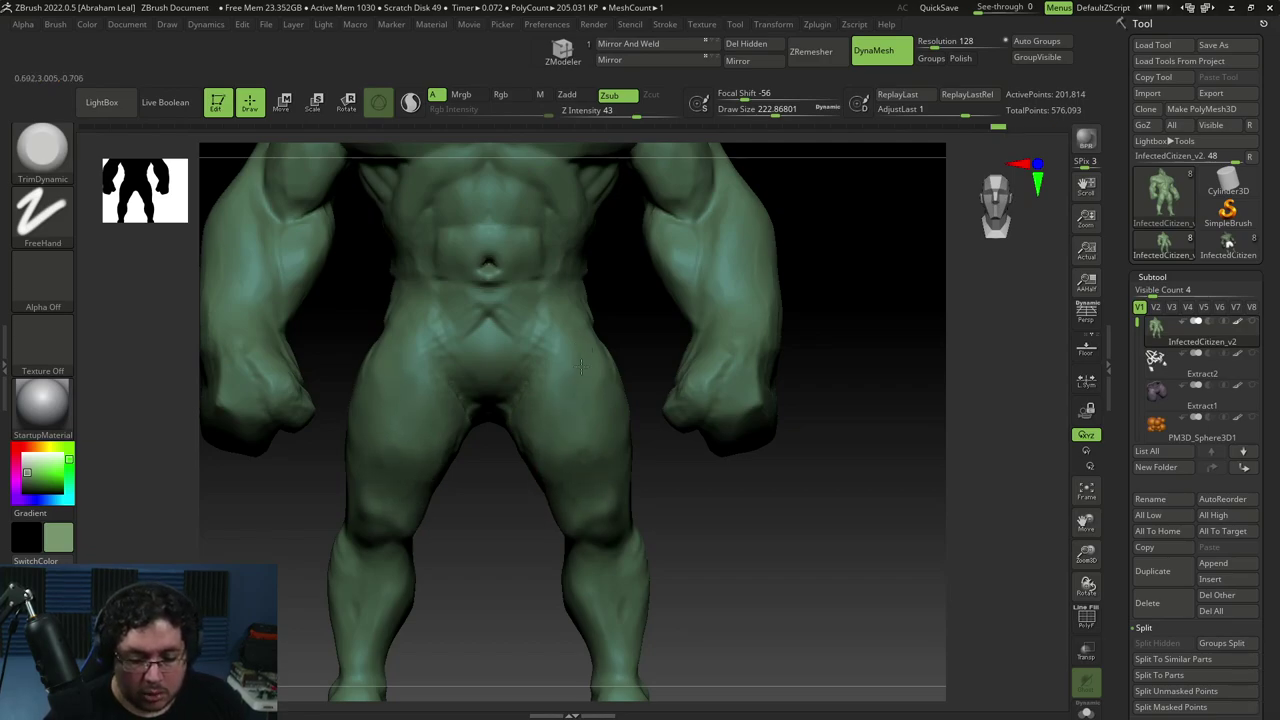
mouse_move(551, 514)
left_mouse_down()
mouse_move(598, 520)
mouse_move(552, 508)
left_mouse_up()
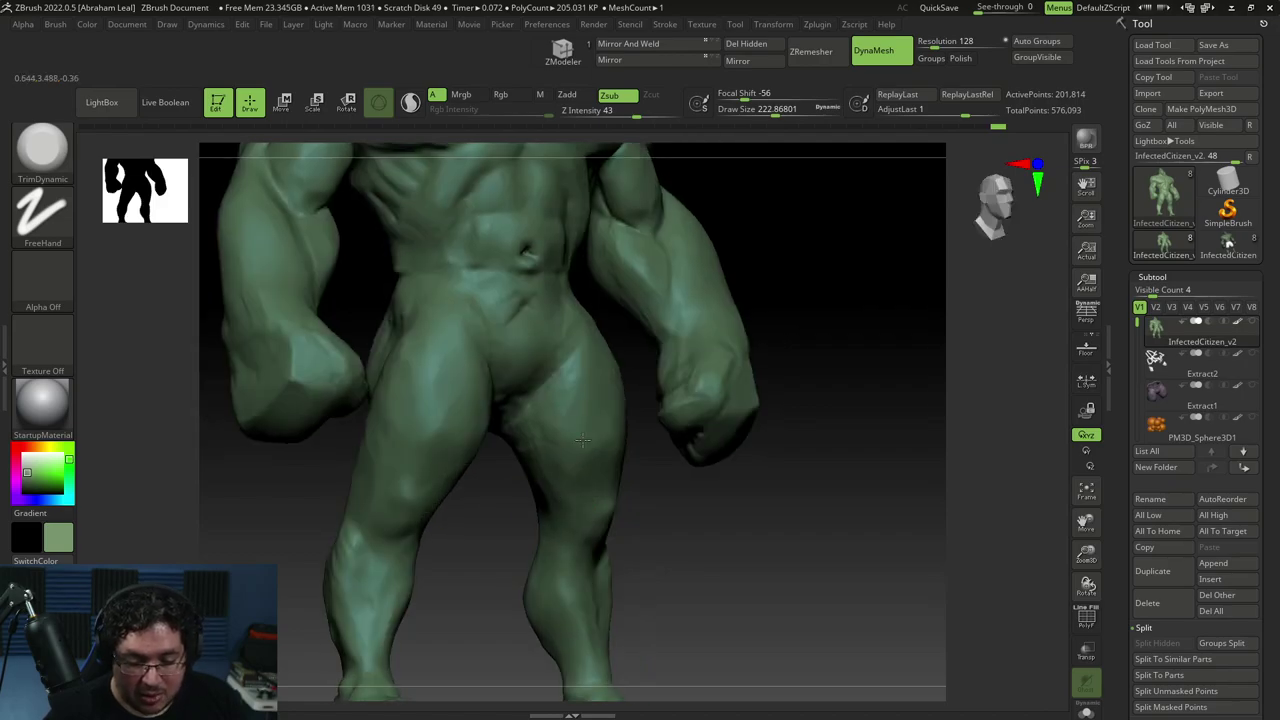
right_click_drag(613, 440, 600, 423, "shift")
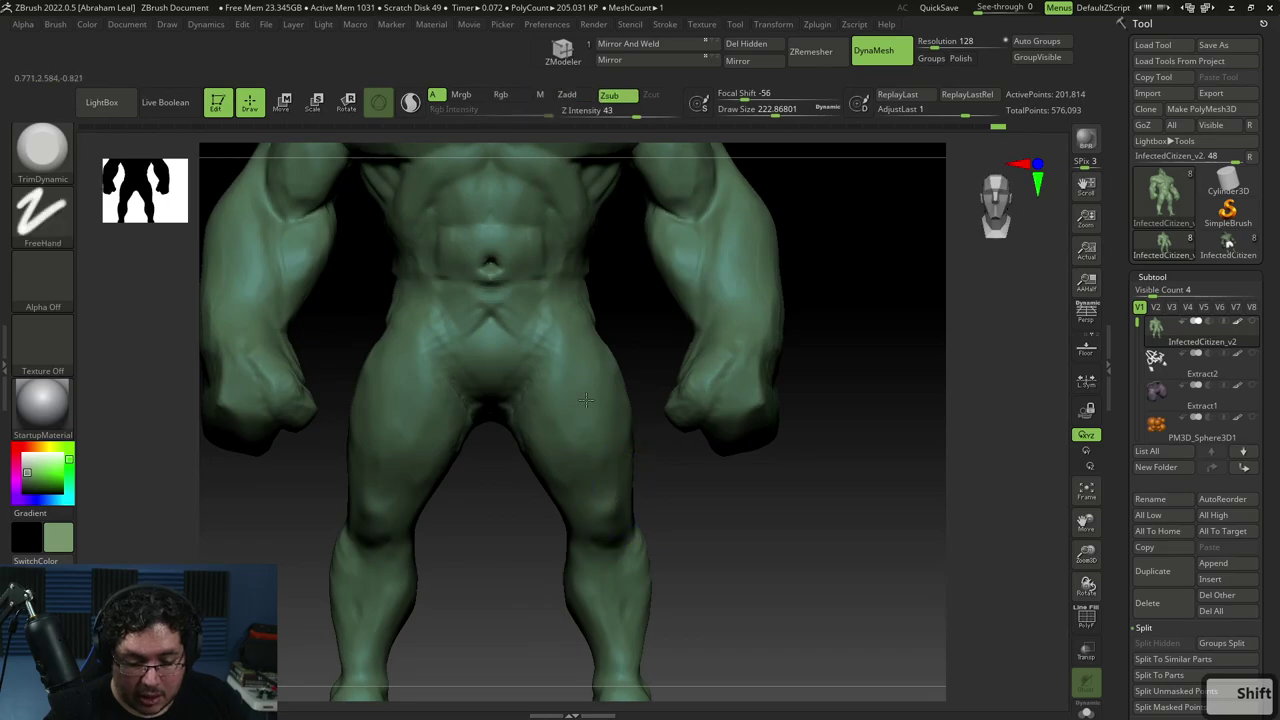
Outline the front thigh muscles on both legs with ClayBuildup at a draw size of about 167
key("b")
key("c")
key("b")
key("space")
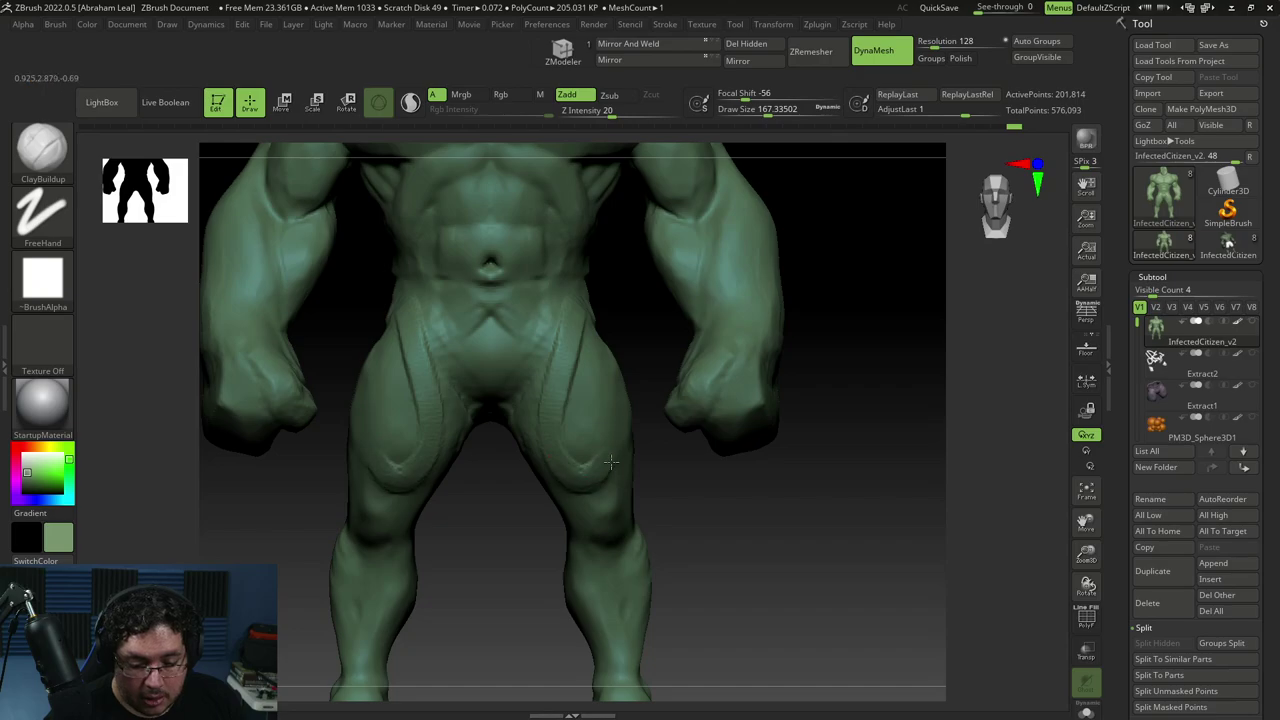
left_click_drag(627, 348, 598, 351)
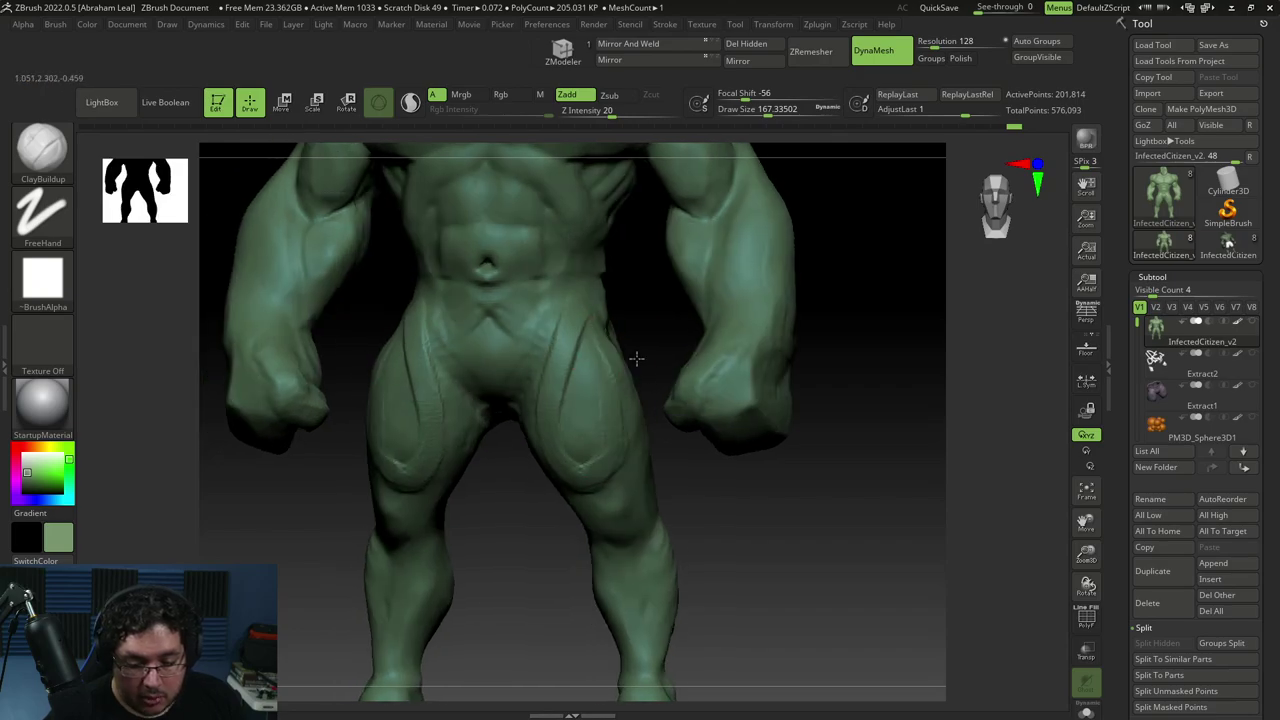
Hide the arms so that the torso and legs can be sculpted unobstructed
right_click_drag(638, 356, 636, 420)
mouse_move(628, 466)
right_mouse_down("shift")
mouse_move(811, 514)
mouse_move(791, 491)
mouse_move(793, 530)
right_mouse_up("shift")
mouse_move(808, 480)
left_mouse_down("ctrl+shift")
mouse_move(791, 403)
mouse_move(644, 411)
mouse_move(790, 532)
left_mouse_up("ctrl+shift")
right_click_drag(811, 529, 728, 520, "alt")
Fill out the outlined front thigh muscles with ClayBuildup strokes along the muscle direction
mouse_move(596, 416)
left_mouse_down("alt")
mouse_move(578, 480)
mouse_move(590, 500)
left_mouse_up("alt")
left_click_drag(606, 408, 612, 533, "alt")
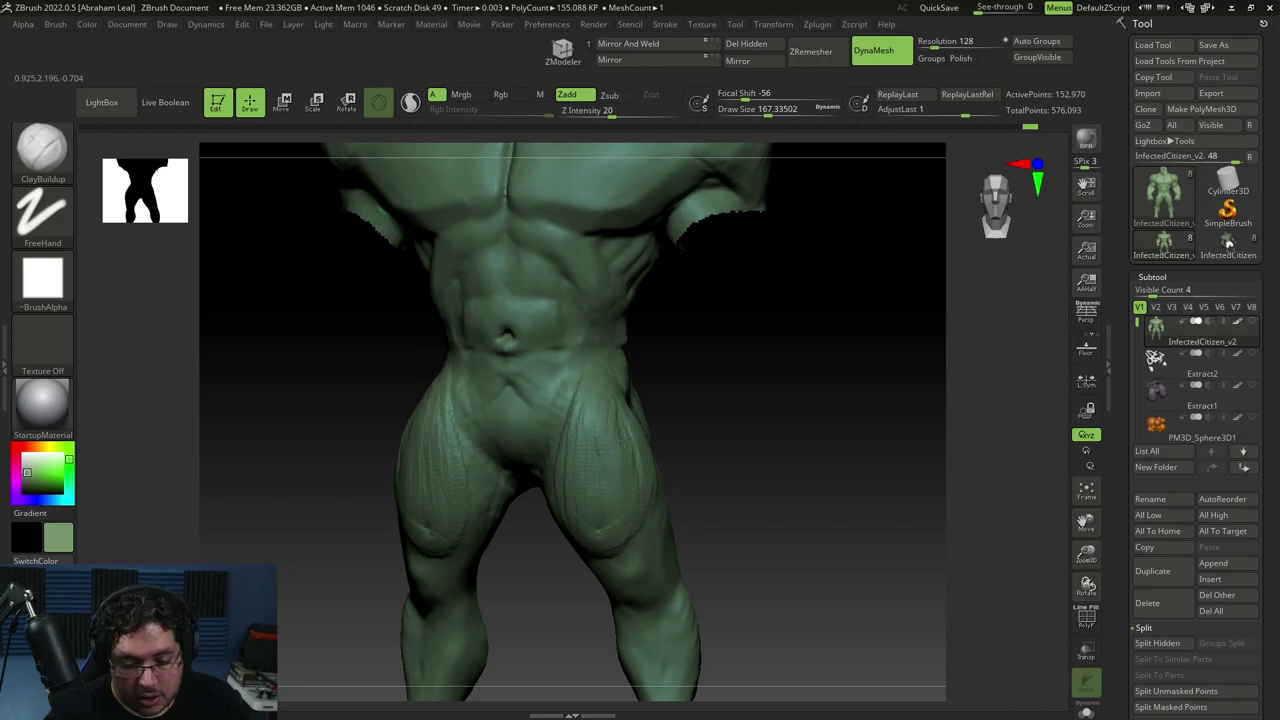
mouse_move(627, 541)
right_mouse_down()
mouse_move(677, 509)
mouse_move(594, 501)
right_mouse_up()
right_click_drag(637, 407, 663, 414)
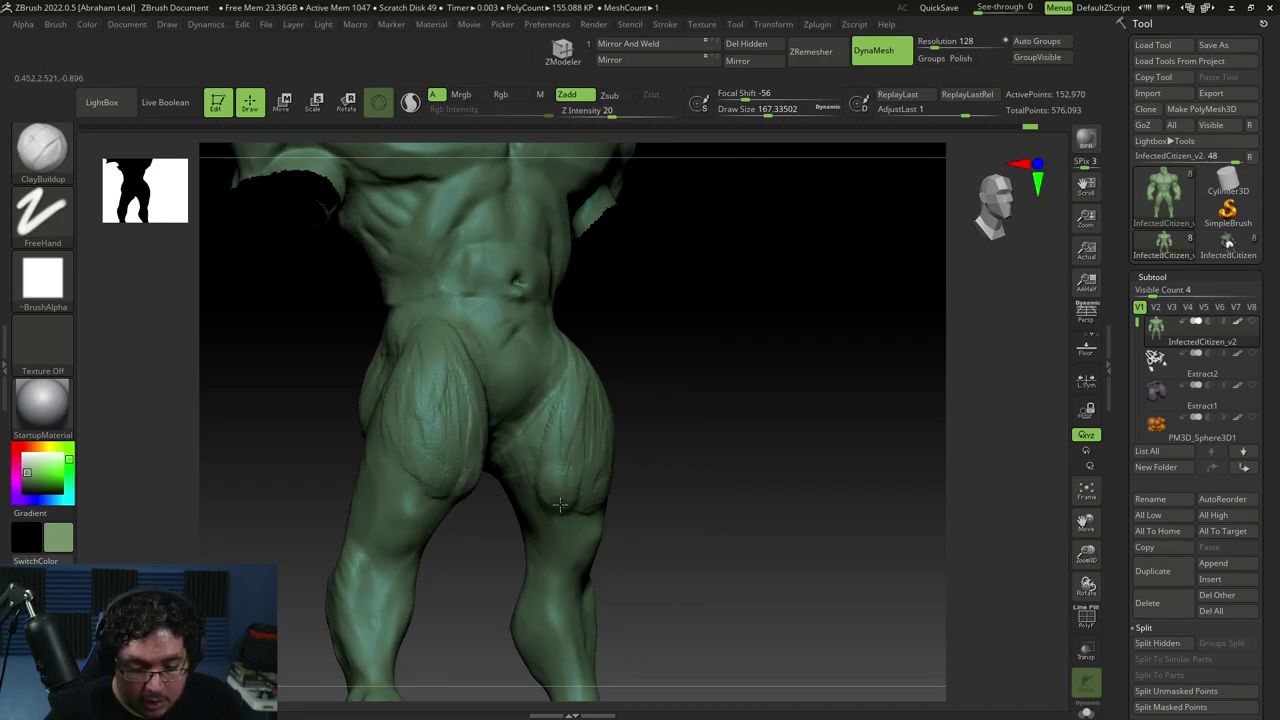
Undo the last thigh strokes and rebuild the inner and outer thigh muscles above the knees with ClayBuildup
key("ctrl+z")
key("ctrl+z")
key("ctrl+z")
key("ctrl+z")
key("ctrl+z")
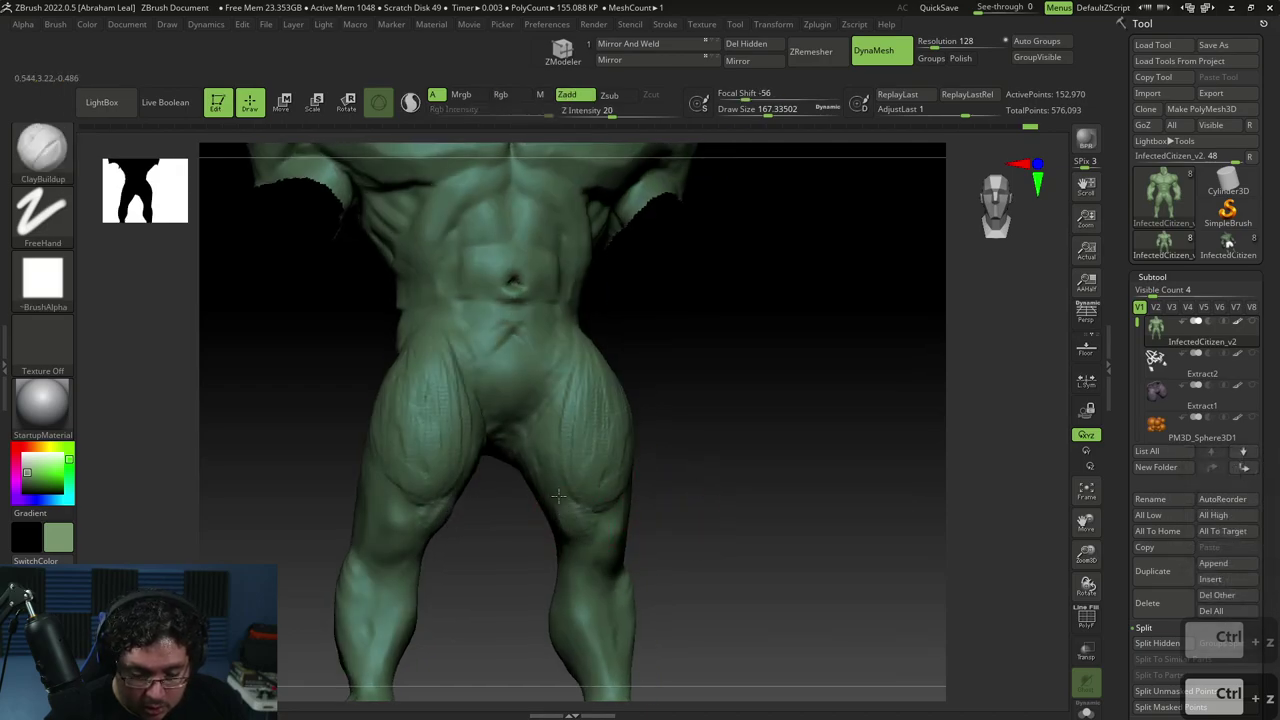
left_click_drag(562, 509, 586, 498)
left_click_drag(558, 452, 565, 505)
mouse_move(576, 368)
left_mouse_down()
mouse_move(575, 462)
mouse_move(575, 385)
mouse_move(625, 400)
left_mouse_up()
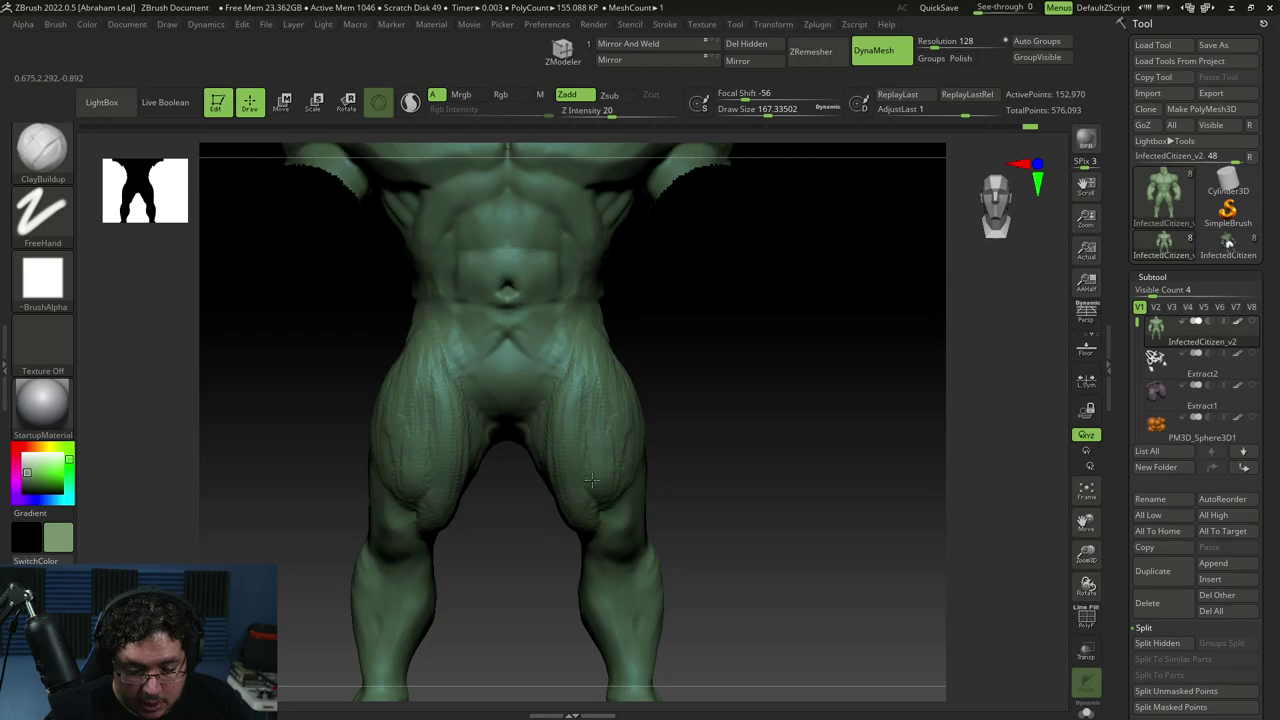
Smooth the clay strokes on the thighs so that the muscles blend into the hips and knees
right_click_drag(609, 444, 664, 496)
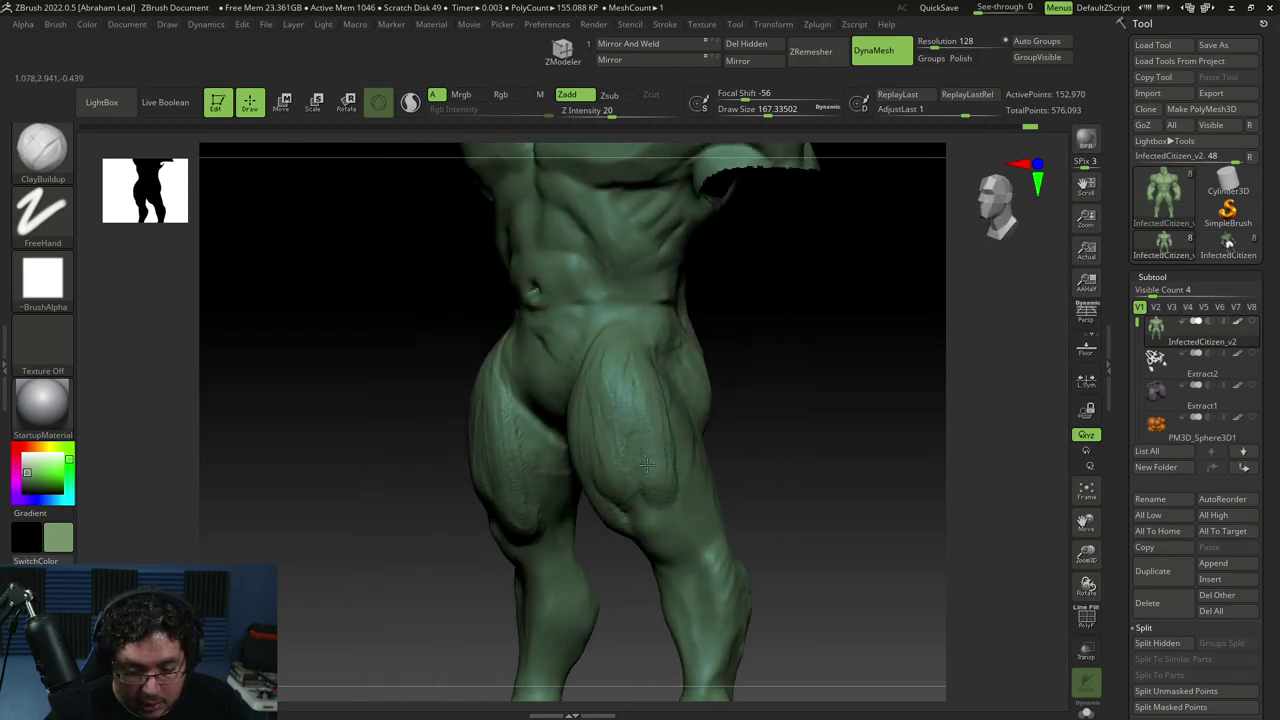
right_click_drag(734, 429, 604, 380, "shift")
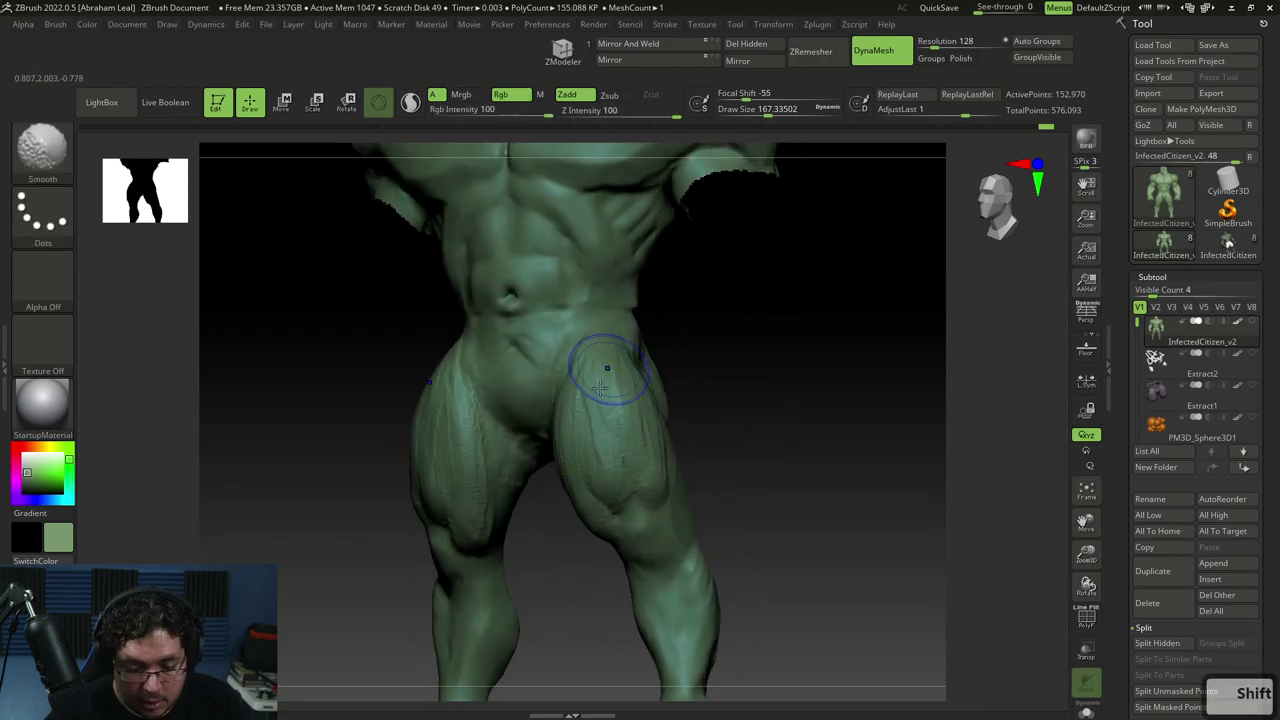
mouse_move(690, 483)
right_mouse_down("shift")
mouse_move(674, 529)
mouse_move(694, 489)
mouse_move(680, 462)
right_mouse_up("shift")
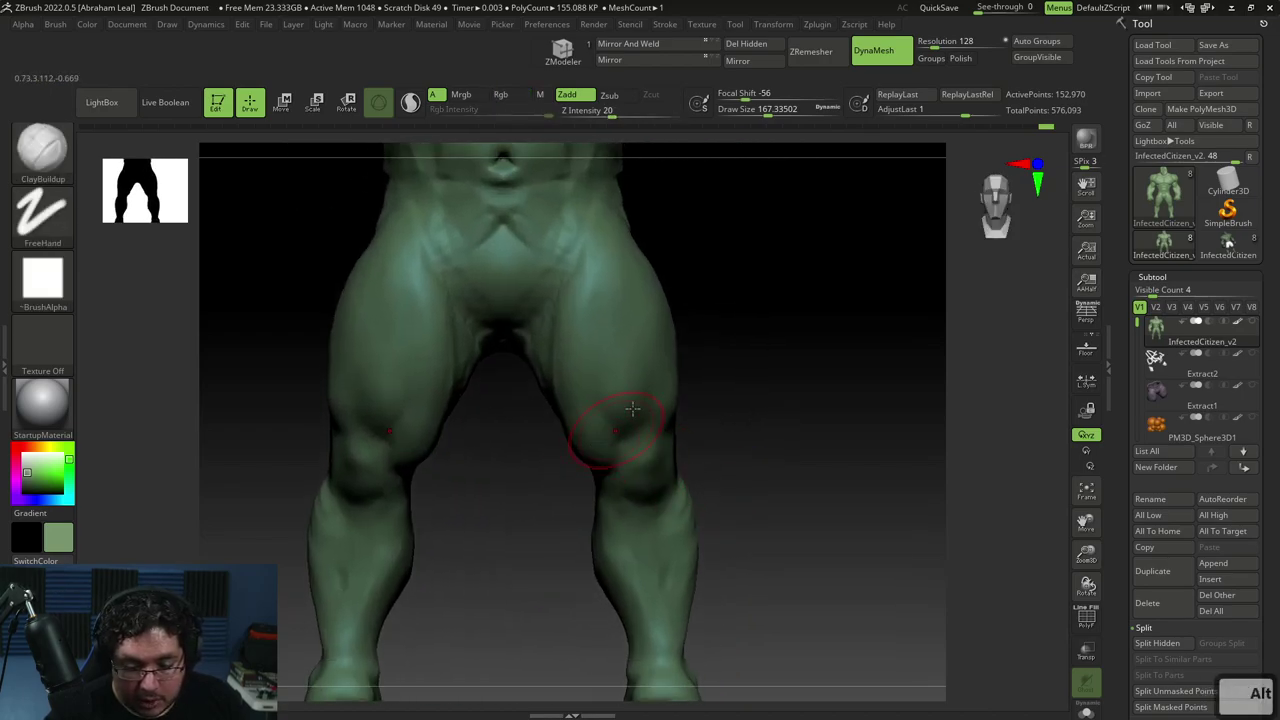
Consult the reference image and build up the kneecaps with ClayBuildup at a draw size of 112
key("alt+Tab")
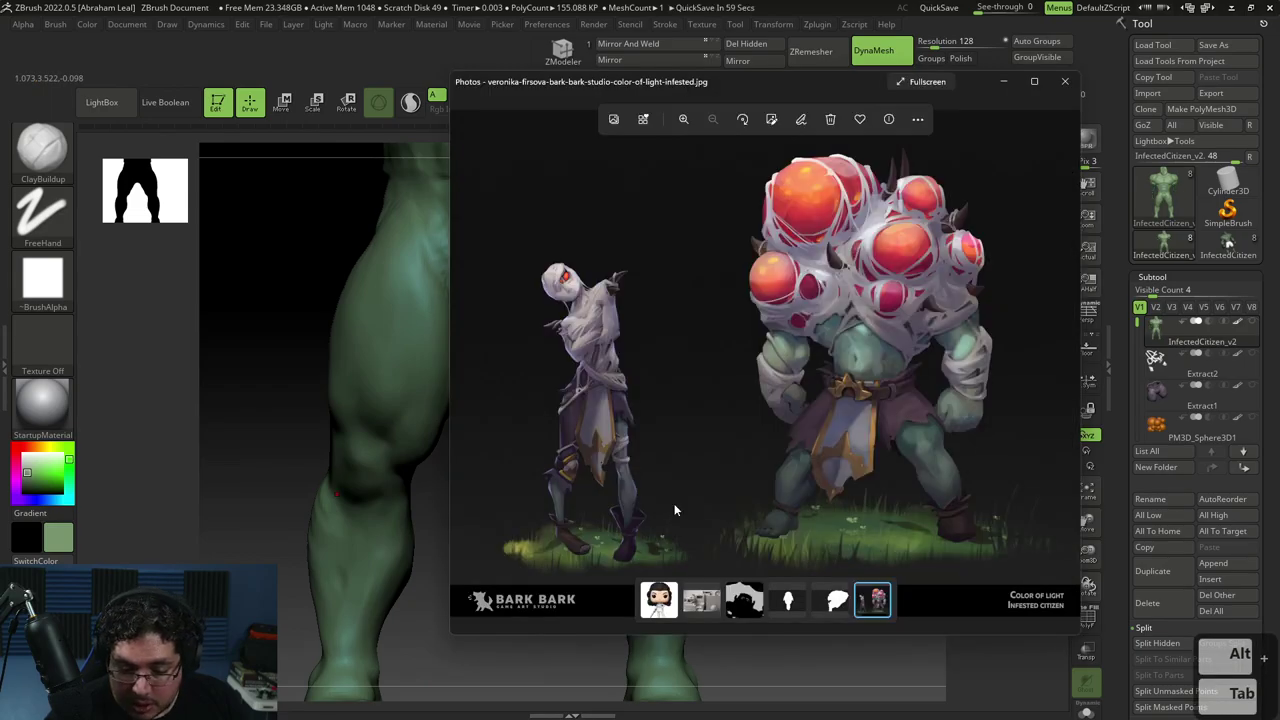
key("alt+Tab")
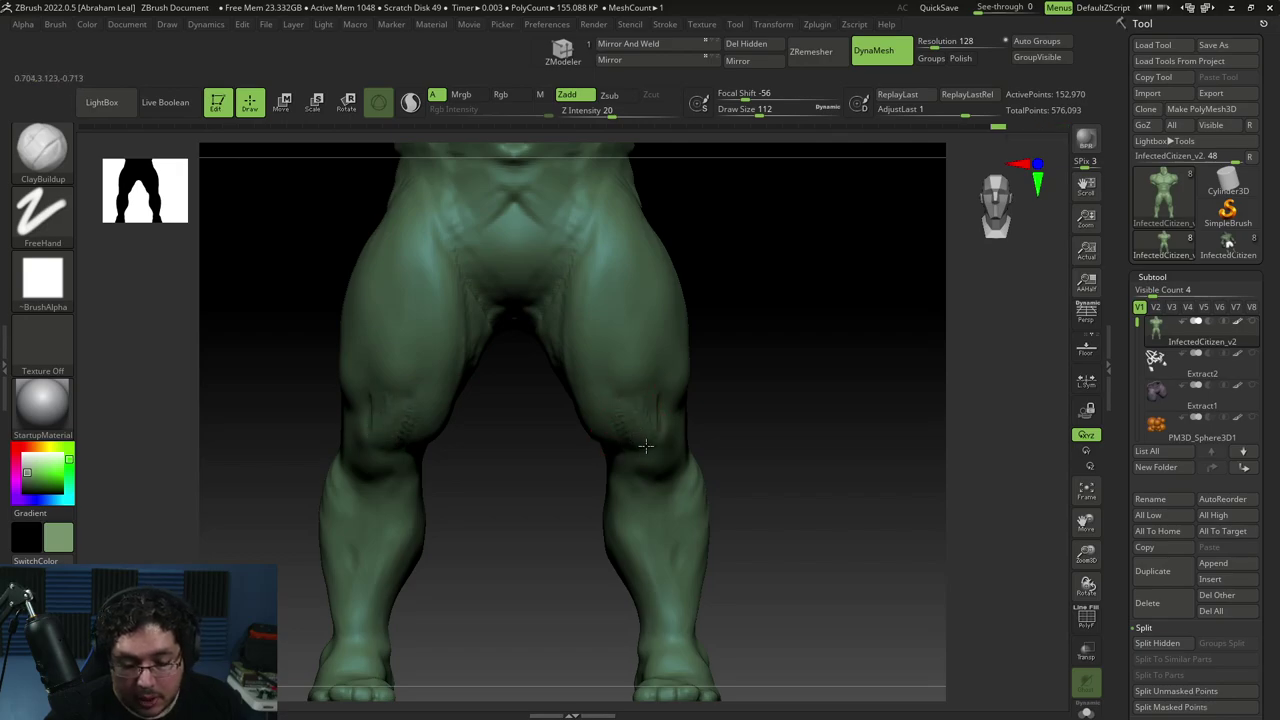
left_click_drag(651, 457, 640, 446)
right_click_drag(640, 446, 580, 444)
left_click_drag(664, 424, 654, 442)
right_click_drag(620, 460, 690, 430)
left_click_drag(622, 452, 639, 465)
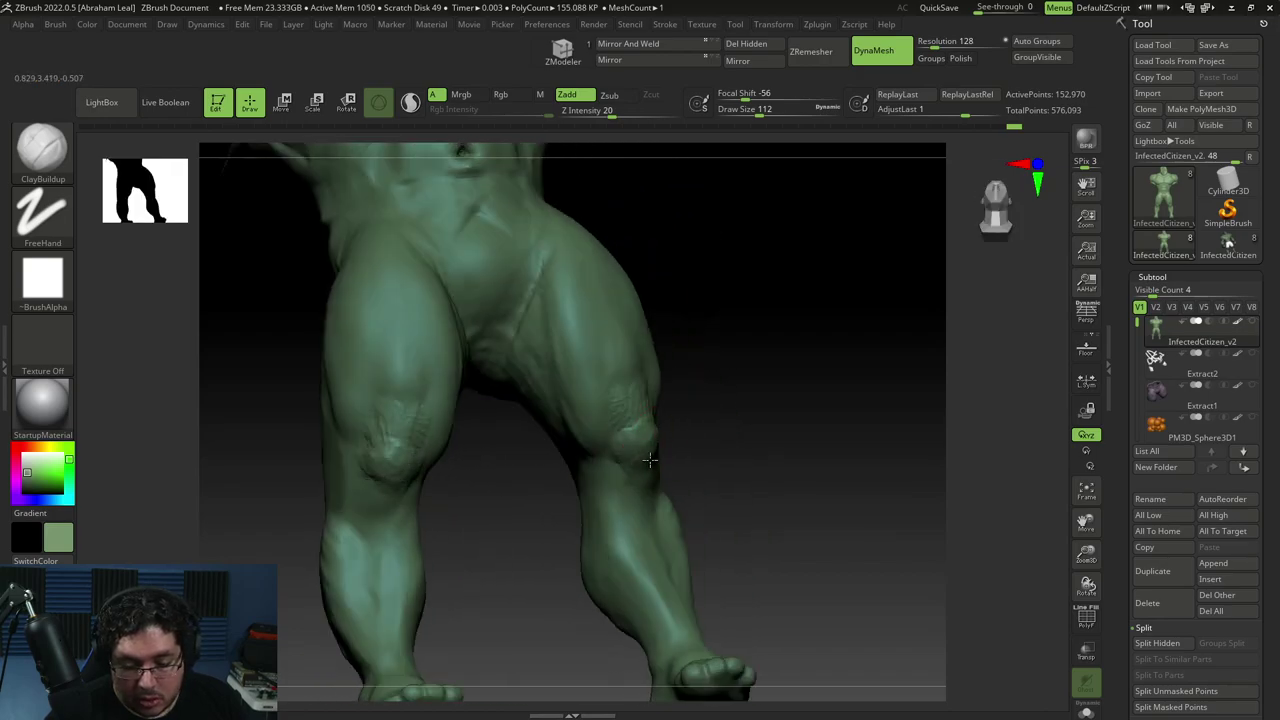
right_click_drag(640, 462, 656, 453)
Flatten the kneecaps with TrimDynamic at a draw size of 112 and smooth the surrounding surface
key("b")
key("t")
key("d")
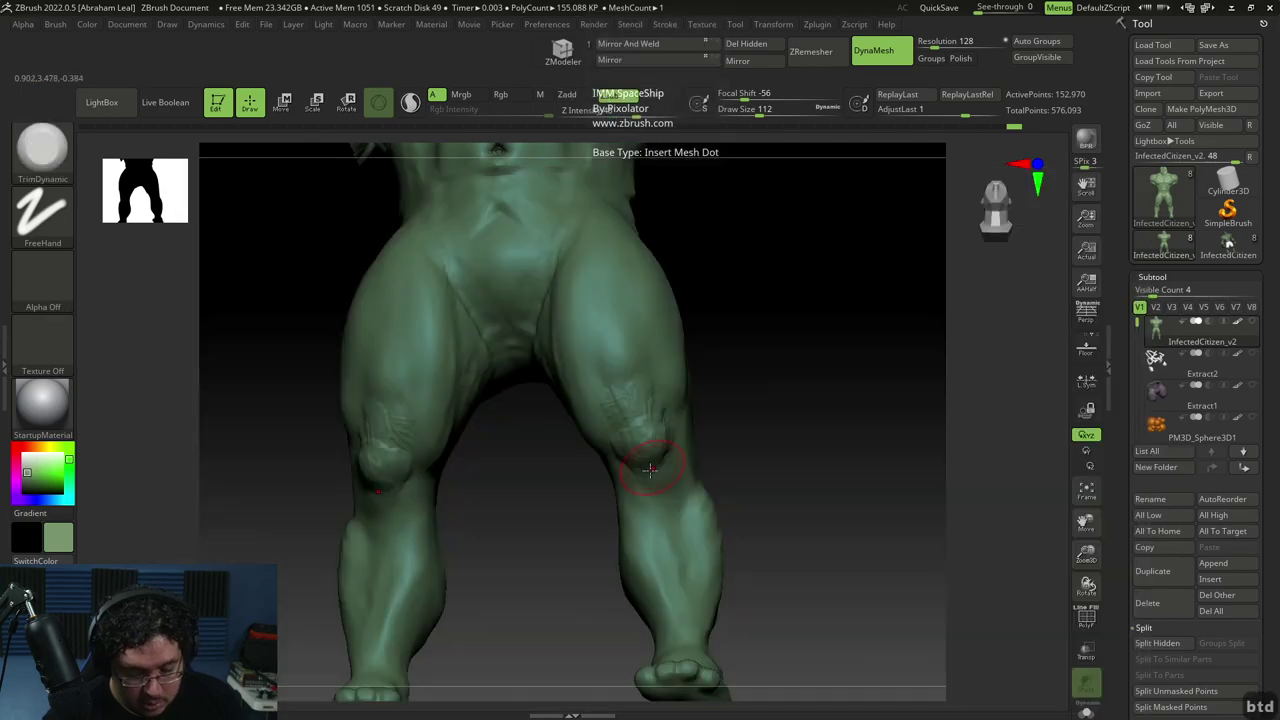
mouse_move(653, 449)
left_mouse_down()
mouse_move(641, 436)
mouse_move(658, 427)
left_mouse_up()
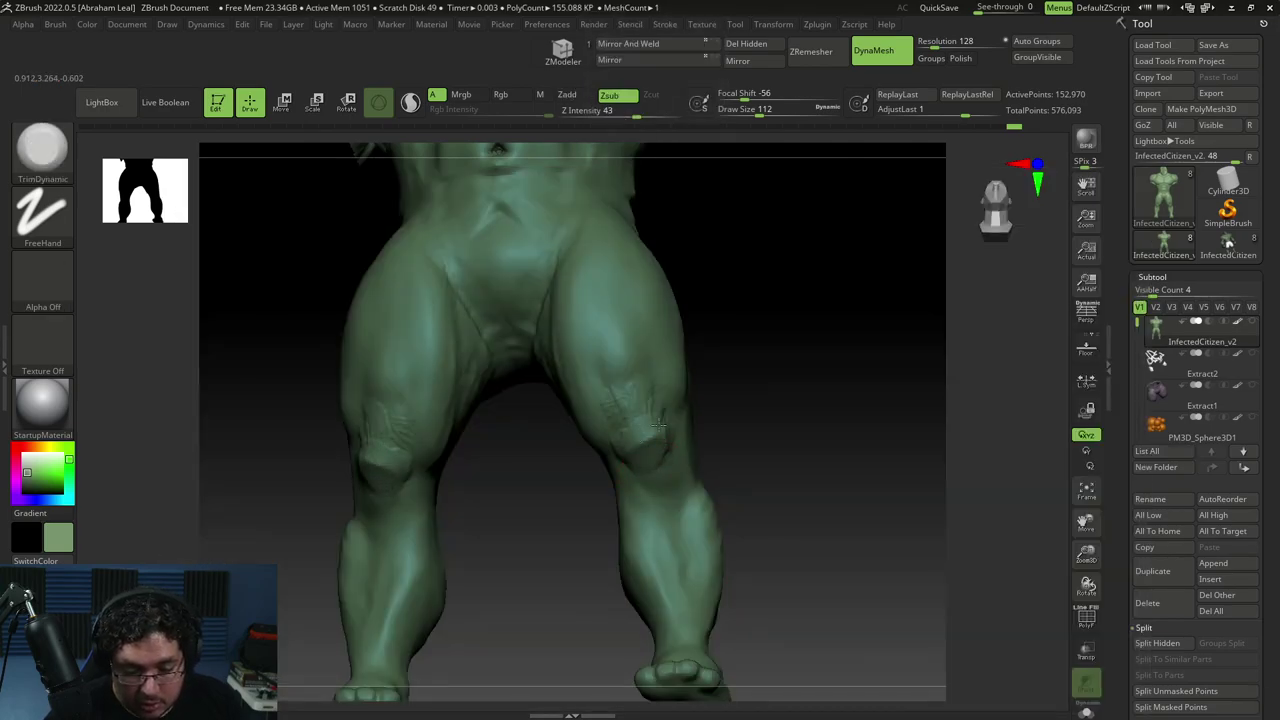
key("shift")
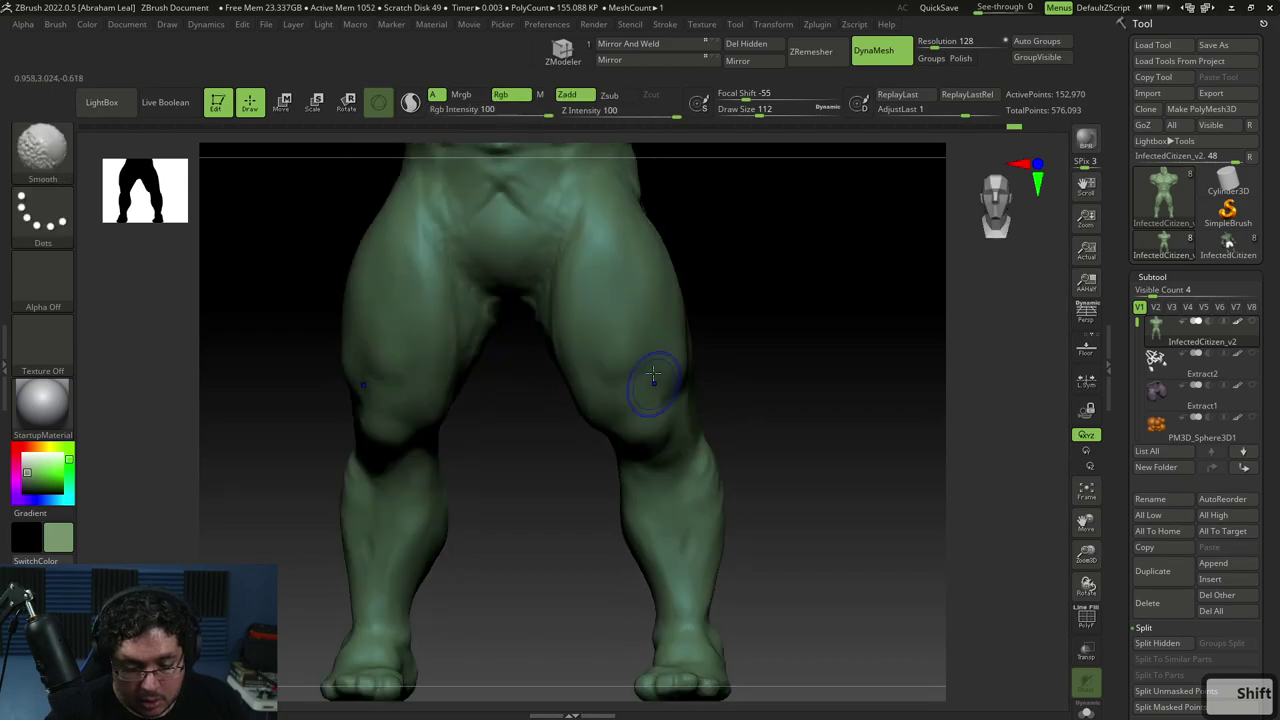
Carve the creases around the kneecaps and lower thigh muscles with DamStandard, softening them with the Smooth brush
key("b")
key("d")
key("s")
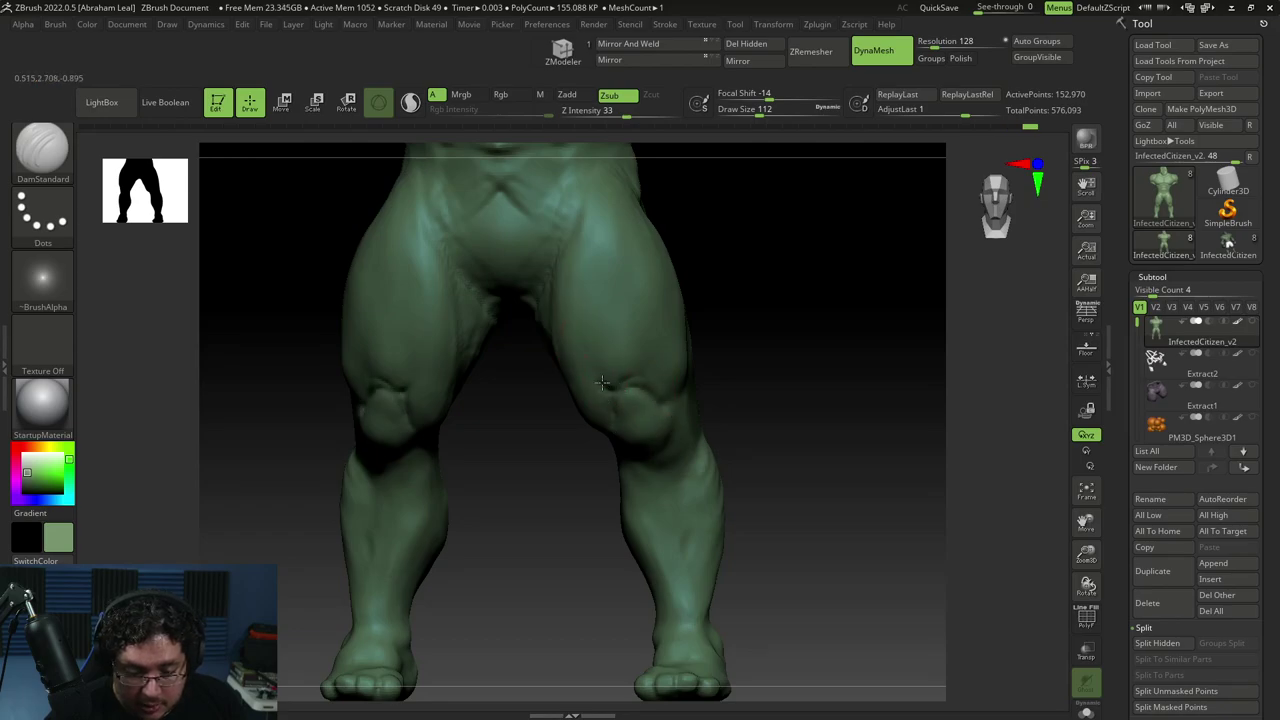
key("shift")
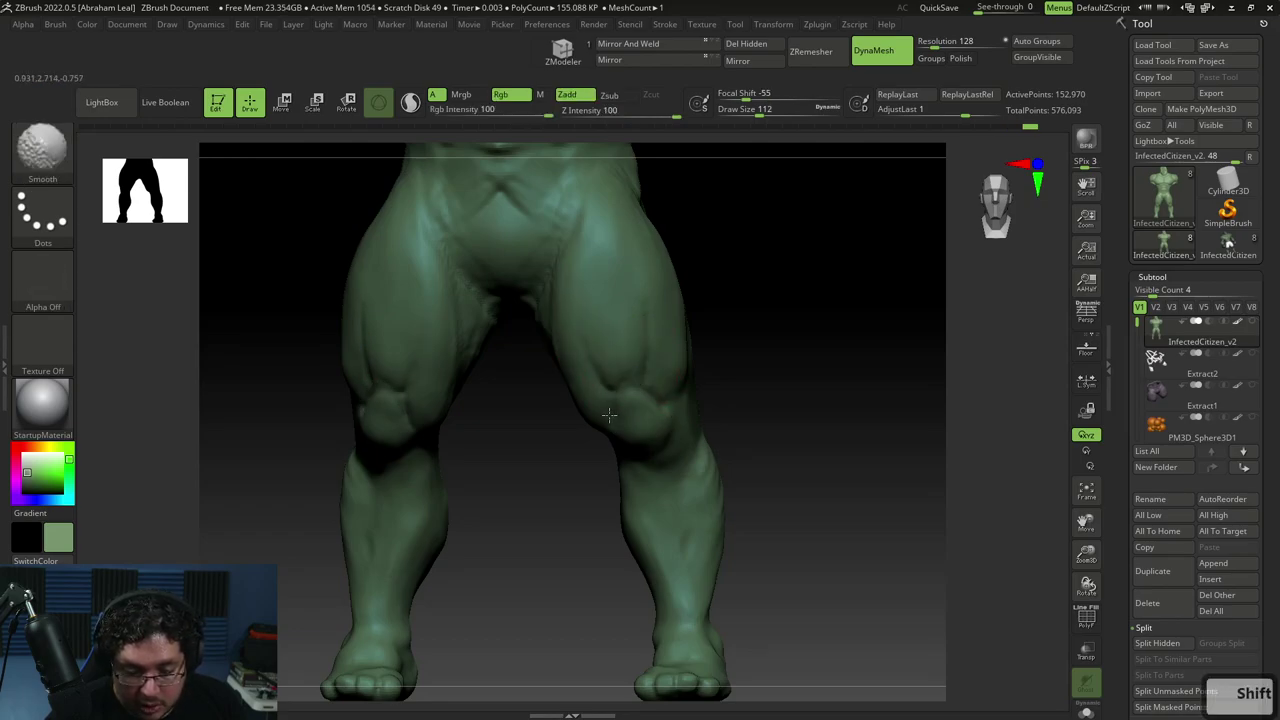
left_click_drag(616, 391, 686, 374, "shift")
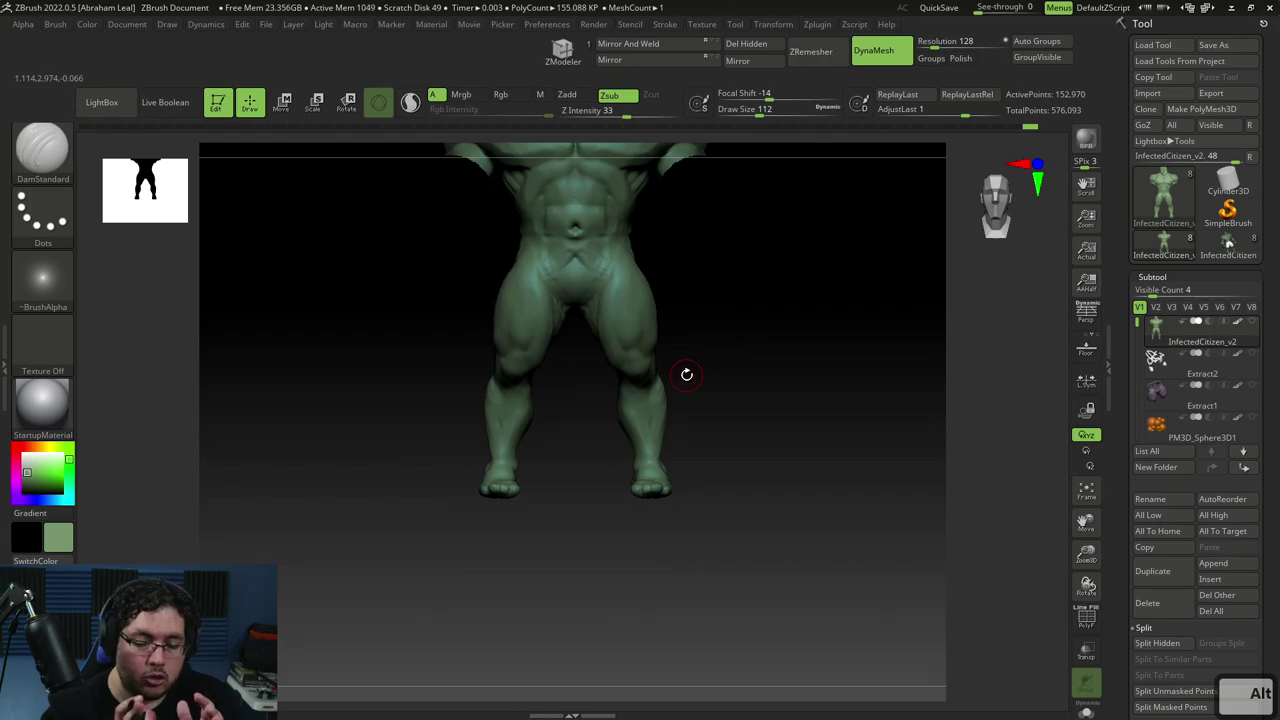
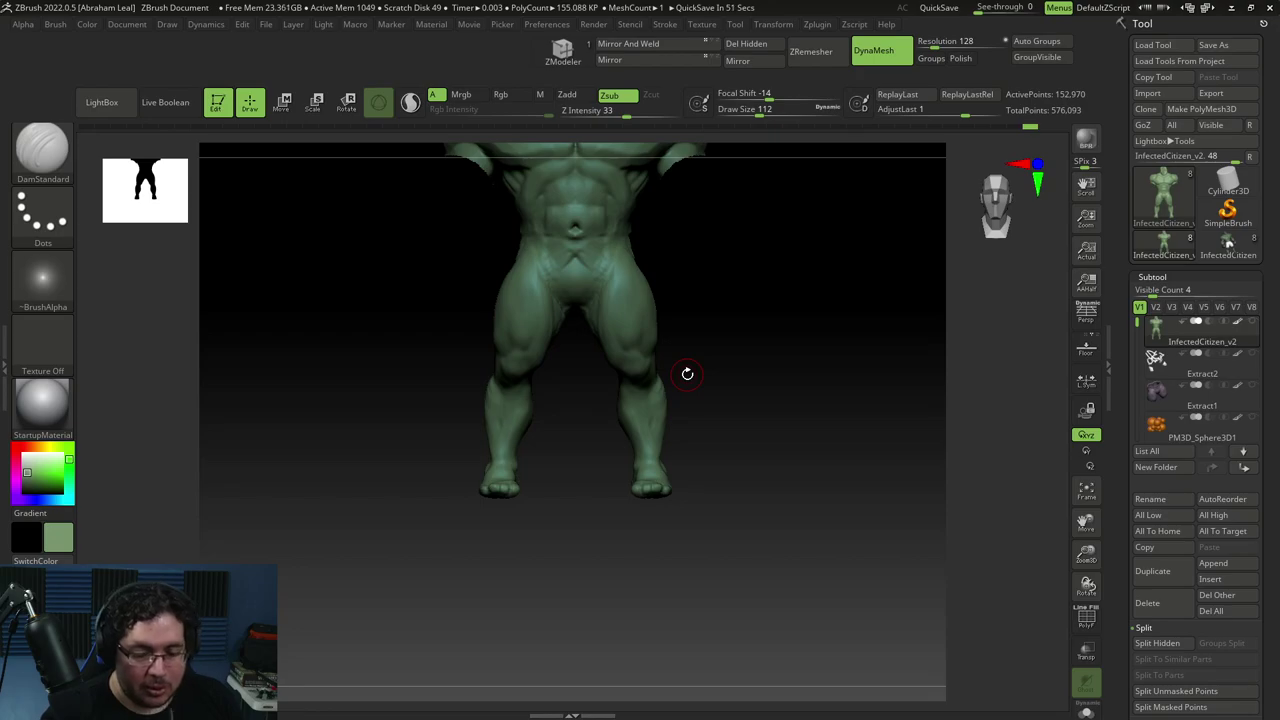
Build up the forms below the knees with ClayBuildup at a draw size of 112 and undo the last stroke
mouse_move(687, 373)
left_mouse_down()
mouse_move(729, 409)
mouse_move(740, 400)
mouse_move(786, 423)
mouse_move(785, 376)
mouse_move(829, 360)
mouse_move(754, 366)
left_mouse_up()
key("b")
key("c")
key("b")
left_click_drag(675, 434, 664, 417)
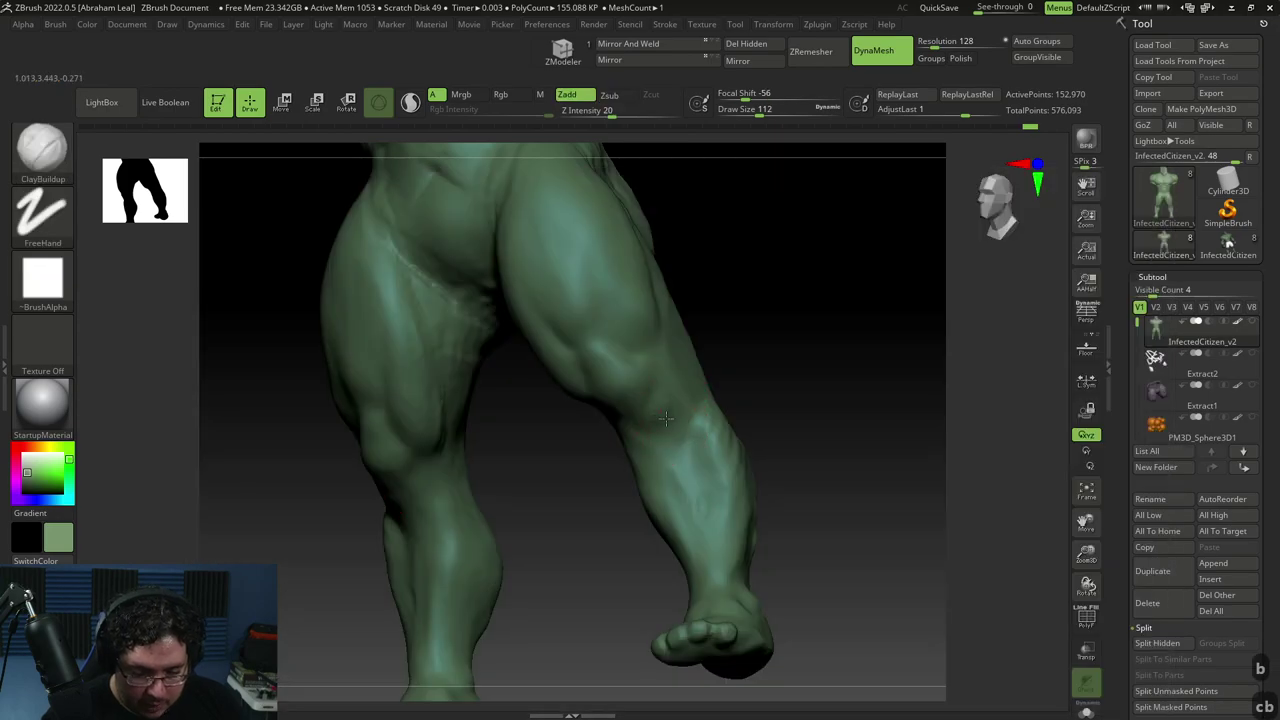
right_click_drag(678, 402, 700, 365)
mouse_move(643, 432)
left_mouse_down()
mouse_move(639, 404)
mouse_move(662, 432)
mouse_move(641, 441)
mouse_move(658, 405)
mouse_move(655, 444)
mouse_move(668, 428)
left_mouse_up()
left_click_drag(752, 367, 714, 386)
mouse_move(636, 426)
left_mouse_down()
mouse_move(655, 443)
mouse_move(734, 391)
mouse_move(614, 371)
mouse_move(691, 343)
mouse_move(714, 446)
mouse_move(706, 403)
mouse_move(693, 585)
mouse_move(689, 391)
left_mouse_up()
key("ctrl+z")
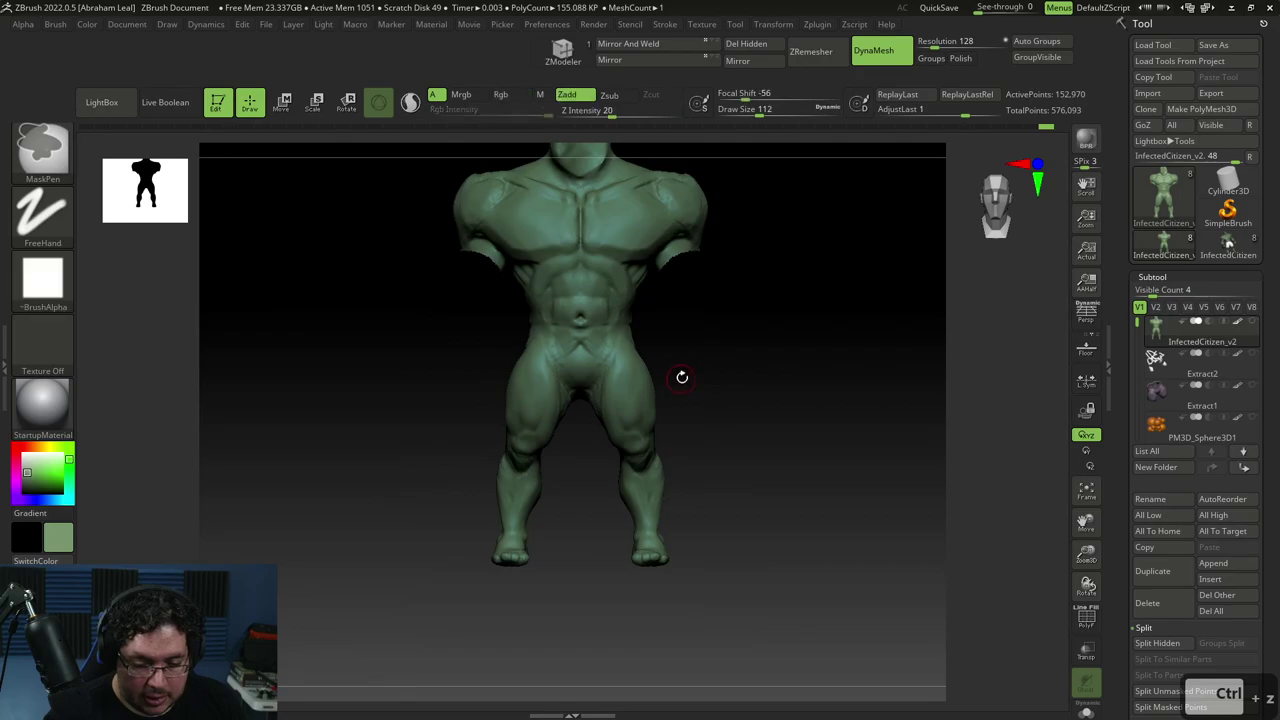
Mask the torso with the MaskLasso brush, leaving the legs unmasked, and soften the mask edge around the hips
left_click(46, 156, "ctrl")
left_click(46, 154, "ctrl")
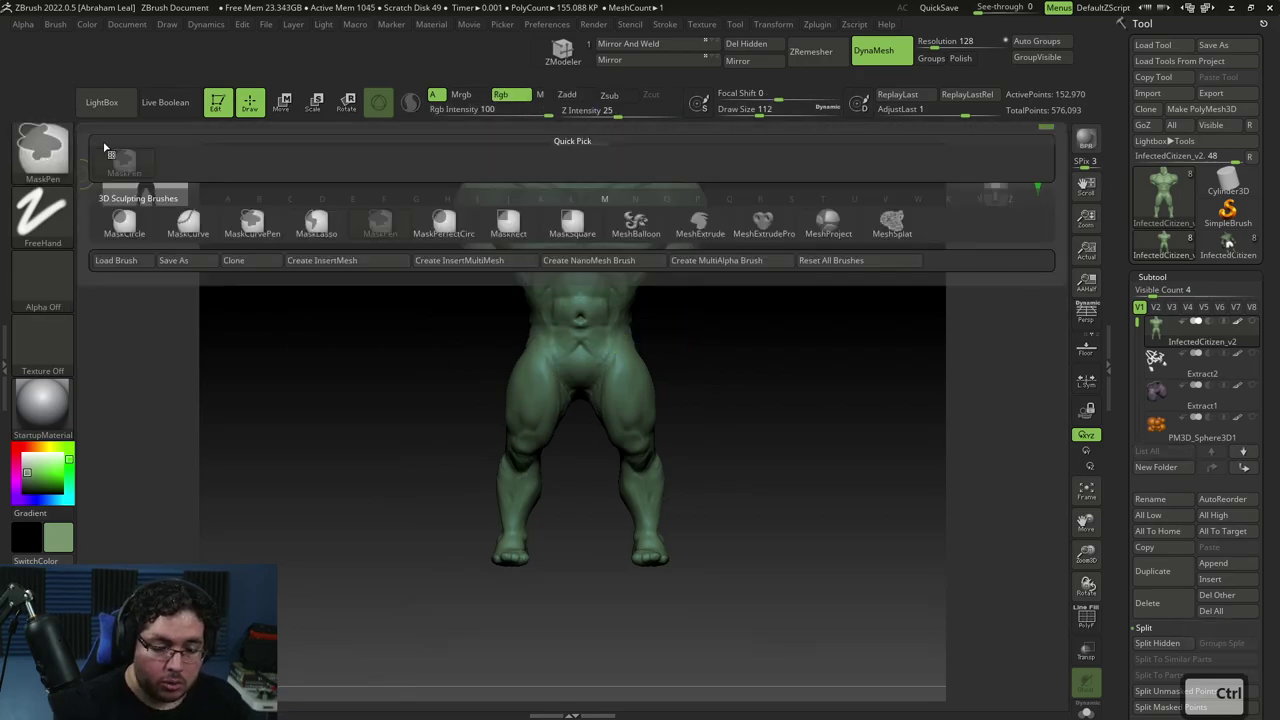
left_click(316, 222, "ctrl")
mouse_move(699, 568)
left_mouse_down("ctrl")
mouse_move(640, 330)
mouse_move(580, 338)
mouse_move(700, 565)
left_mouse_up("ctrl")
key("w")
left_click_drag(664, 401, 661, 405, "alt")
left_click(732, 256, "alt")
left_click_drag(608, 367, 543, 367, "alt")
left_click_drag(643, 286, 643, 267, "alt")
left_click_drag(566, 345, 529, 345, "alt")
left_click_drag(605, 269, 605, 280, "alt")
left_click(660, 343, "ctrl")
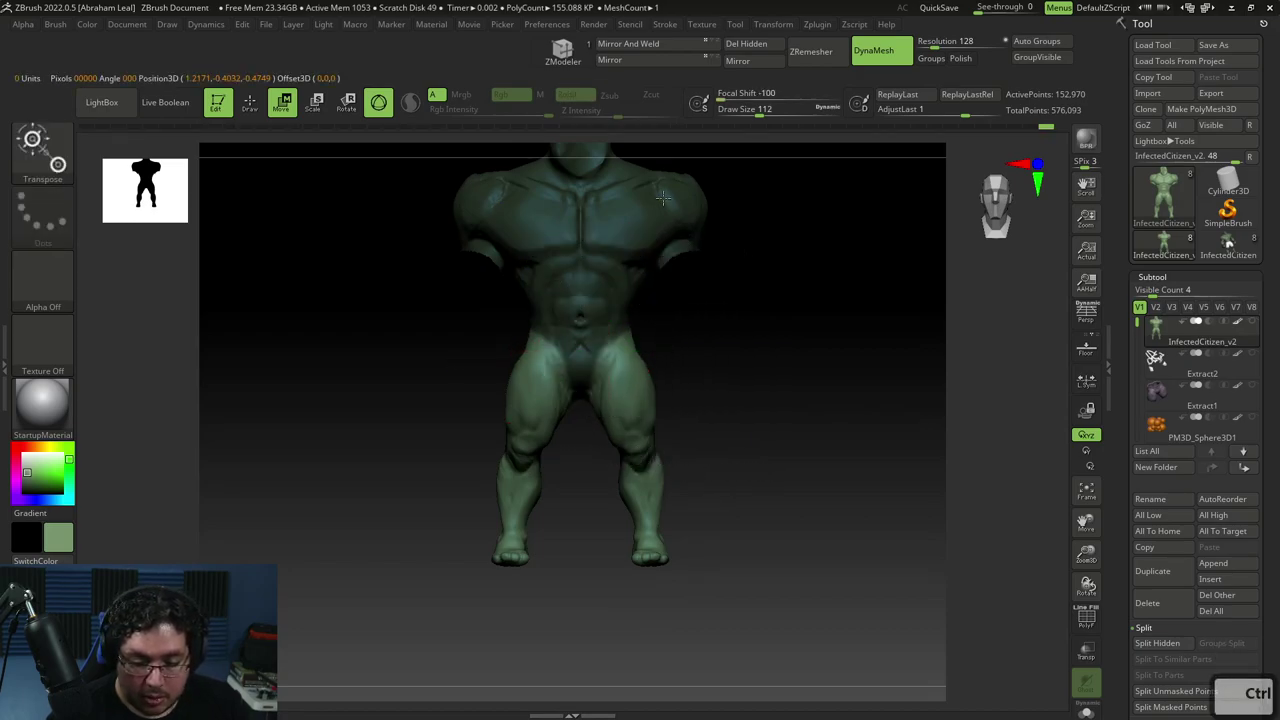
Try to bring the unmasked legs closer together with the Move transform
left_click_drag(640, 355, 729, 357)
left_click_drag(726, 430, 664, 420, "shift")
key("q")
left_click_drag(705, 375, 790, 410)
mouse_move(722, 412)
left_mouse_down("alt")
mouse_move(735, 457)
mouse_move(748, 456)
left_mouse_up("alt")
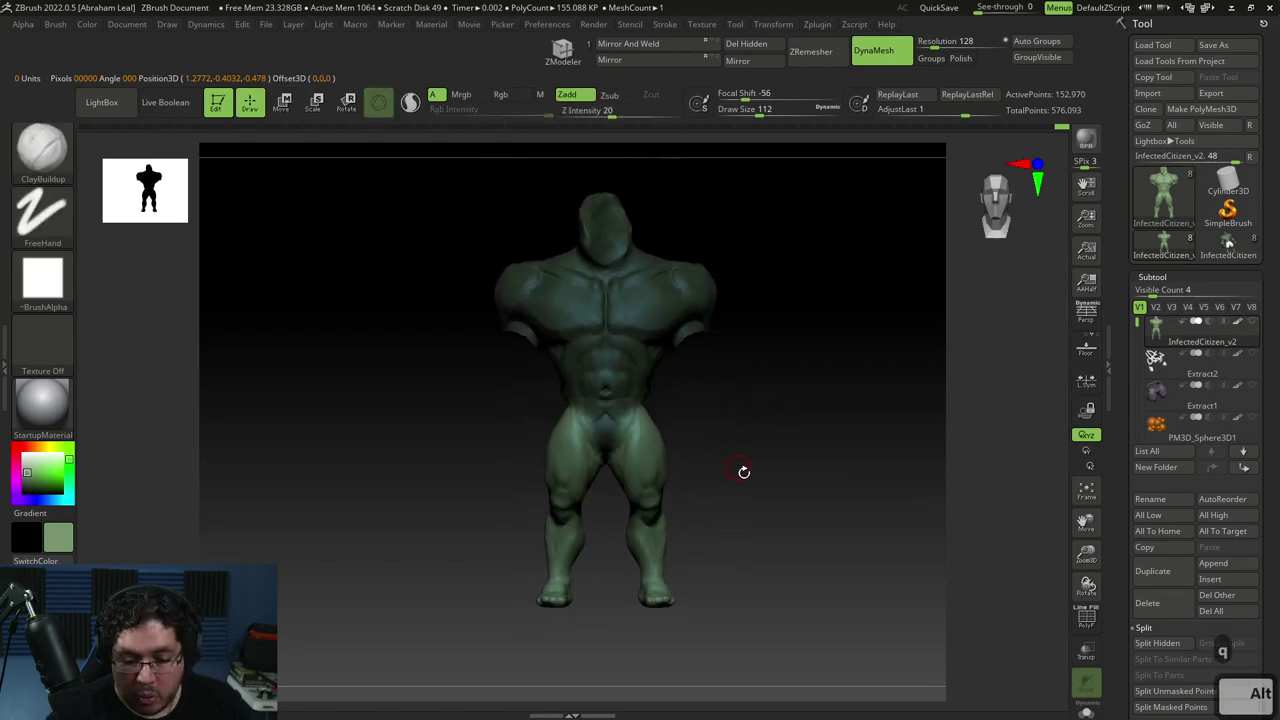
Undo the last leg adjustments and clear the mask from the body
key("ctrl+z")
key("ctrl+z")
key("ctrl+z")
mouse_move(724, 454)
left_mouse_down("alt")
mouse_move(706, 427)
mouse_move(747, 466)
left_mouse_up("alt")
key("w")
key("q")
left_click_drag(745, 468, 729, 474)
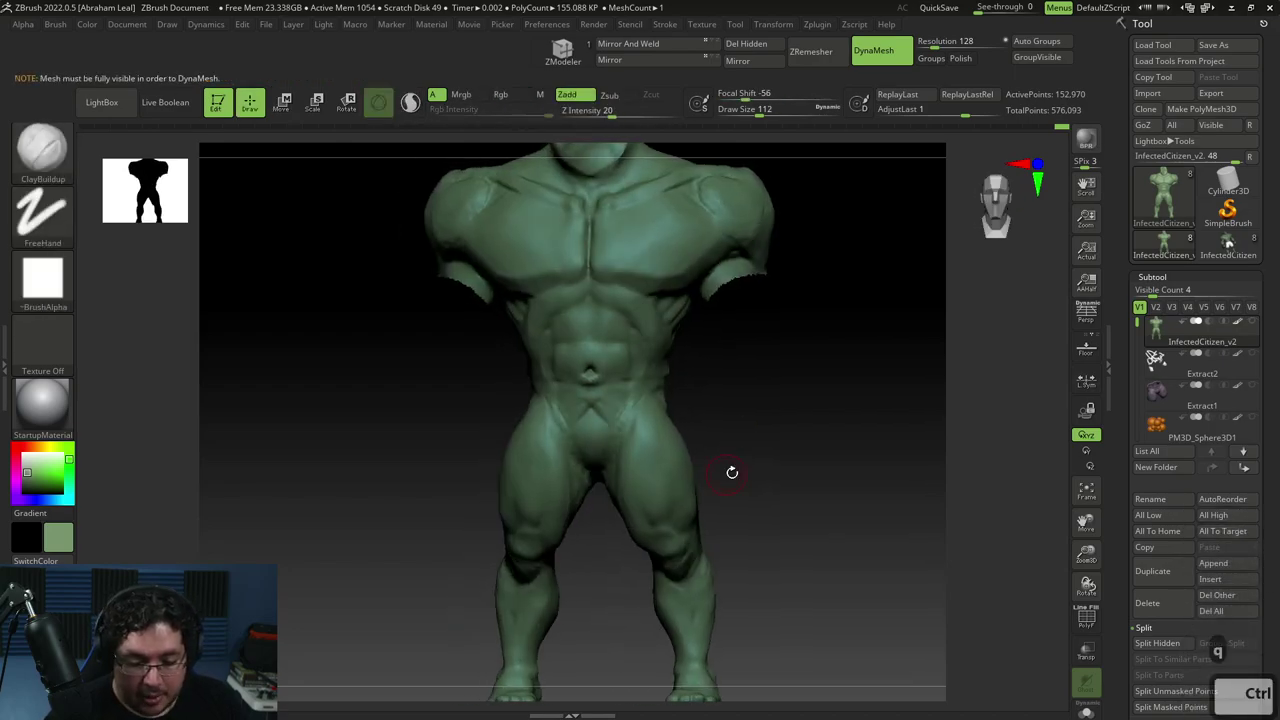
Unhide the arms and prepare the TrimDynamic brush with a draw size of about 197 for planing the body
left_click(760, 463, "ctrl+shift")
mouse_move(836, 461)
left_mouse_down()
mouse_move(775, 480)
mouse_move(766, 557)
mouse_move(537, 553)
left_mouse_up()
key("b")
key("t")
key("d")
key("space")
left_click_drag(703, 410, 694, 410)
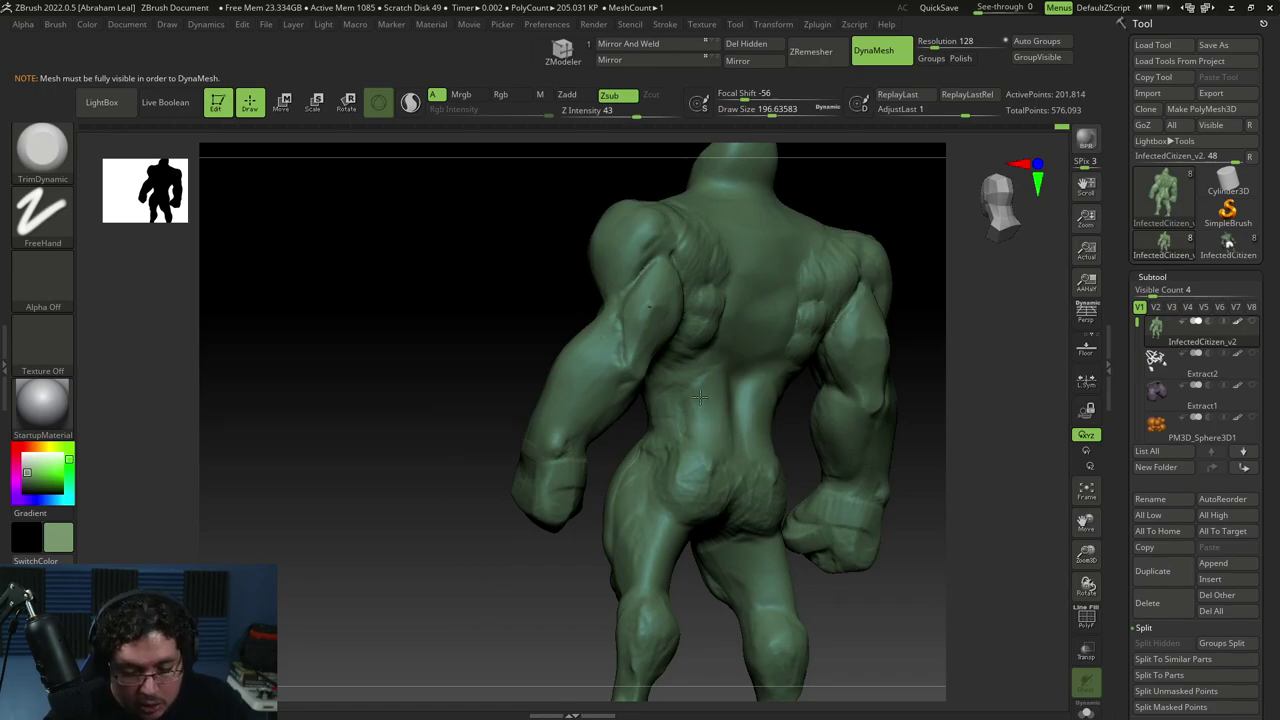
Flatten the planes of the thighs and outer knees with TrimDynamic at a draw size of about 318
right_click_drag(652, 423, 773, 318)
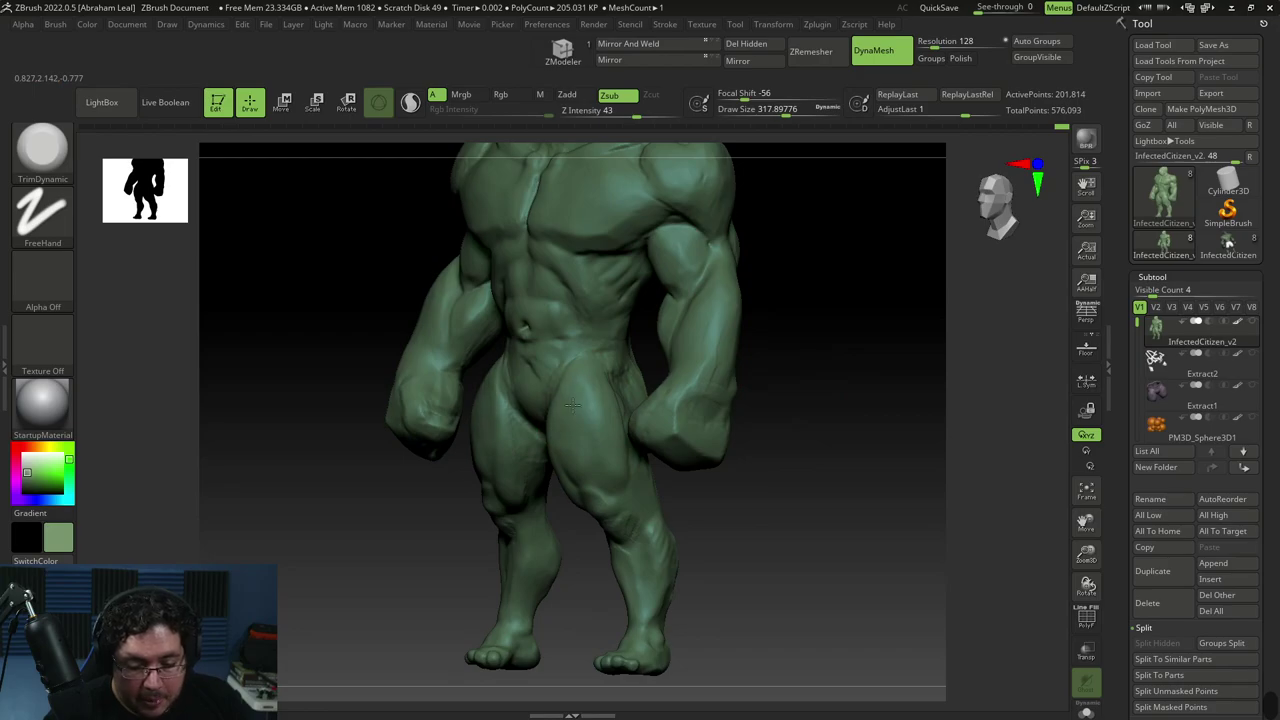
left_click_drag(777, 429, 592, 415)
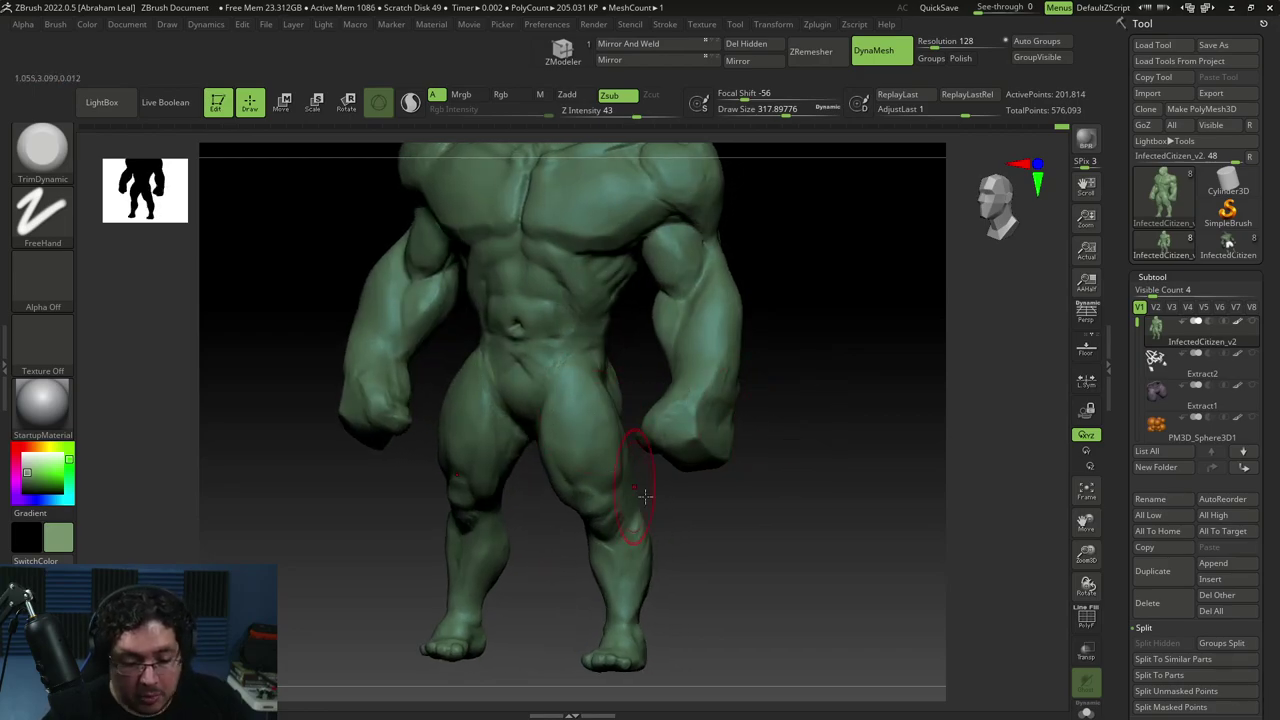
left_click_drag(636, 488, 672, 517)
left_click_drag(551, 497, 578, 437)
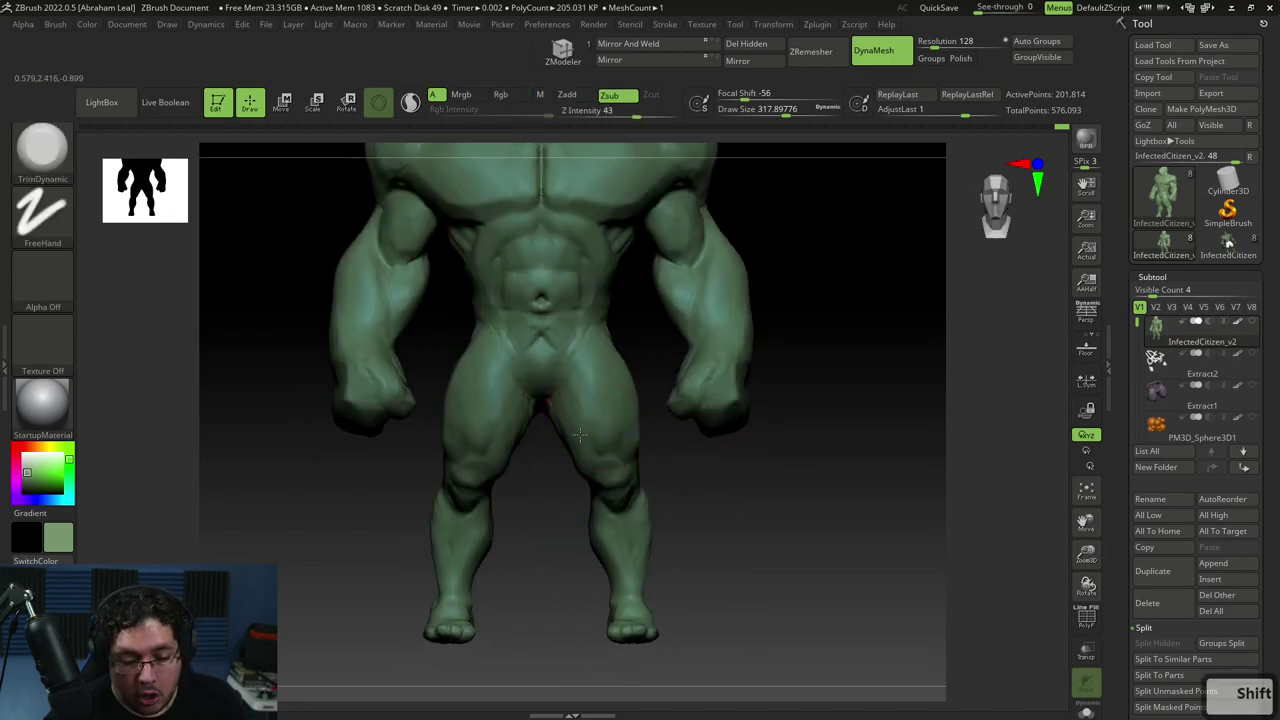
mouse_move(686, 455)
left_mouse_down("alt")
mouse_move(657, 426)
mouse_move(656, 398)
left_mouse_up("alt")
mouse_move(694, 482)
left_mouse_down()
mouse_move(654, 486)
mouse_move(657, 457)
mouse_move(600, 470)
mouse_move(749, 446)
mouse_move(600, 394)
left_mouse_up()
Carve the hamstring separations down the back of the thighs with DamStandard at a draw size of about 101
key("b")
key("d")
key("s")
right_click(556, 432)
mouse_move(584, 400)
right_mouse_down("alt")
mouse_move(594, 454)
mouse_move(560, 378)
right_mouse_up("alt")
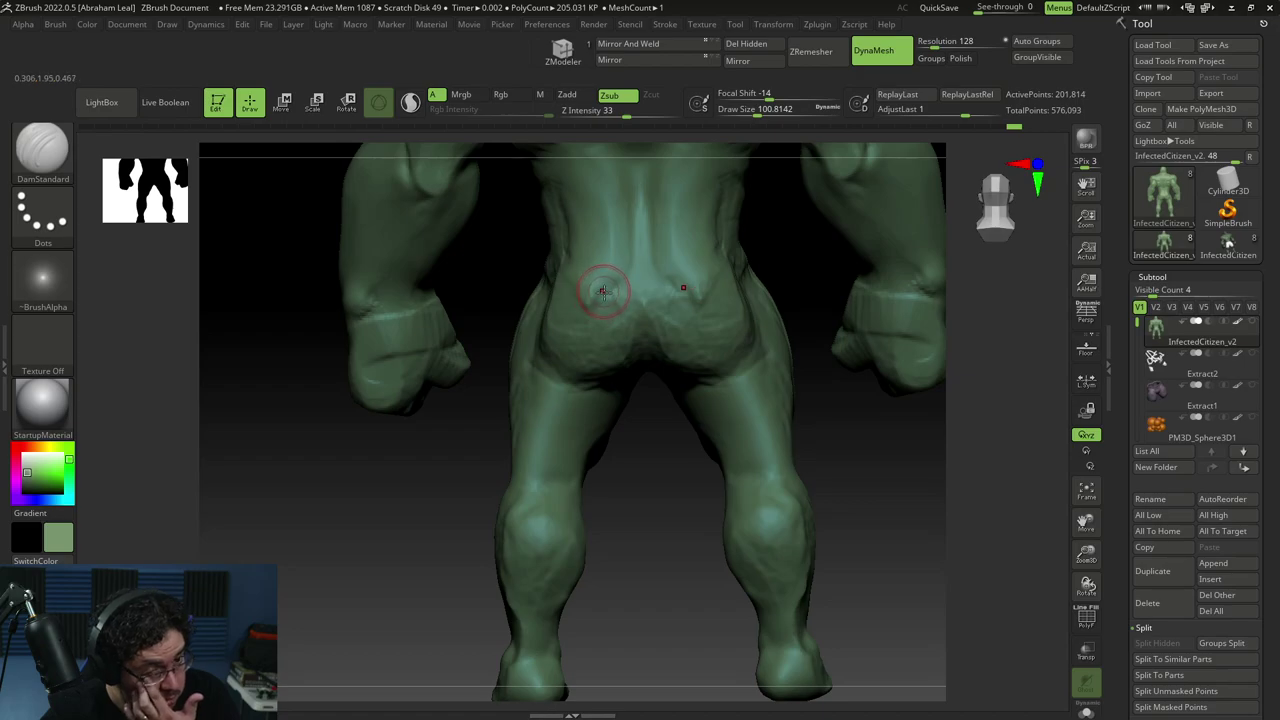
left_click_drag(568, 391, 545, 484)
mouse_move(580, 482)
right_mouse_down()
mouse_move(589, 499)
mouse_move(559, 483)
right_mouse_up()
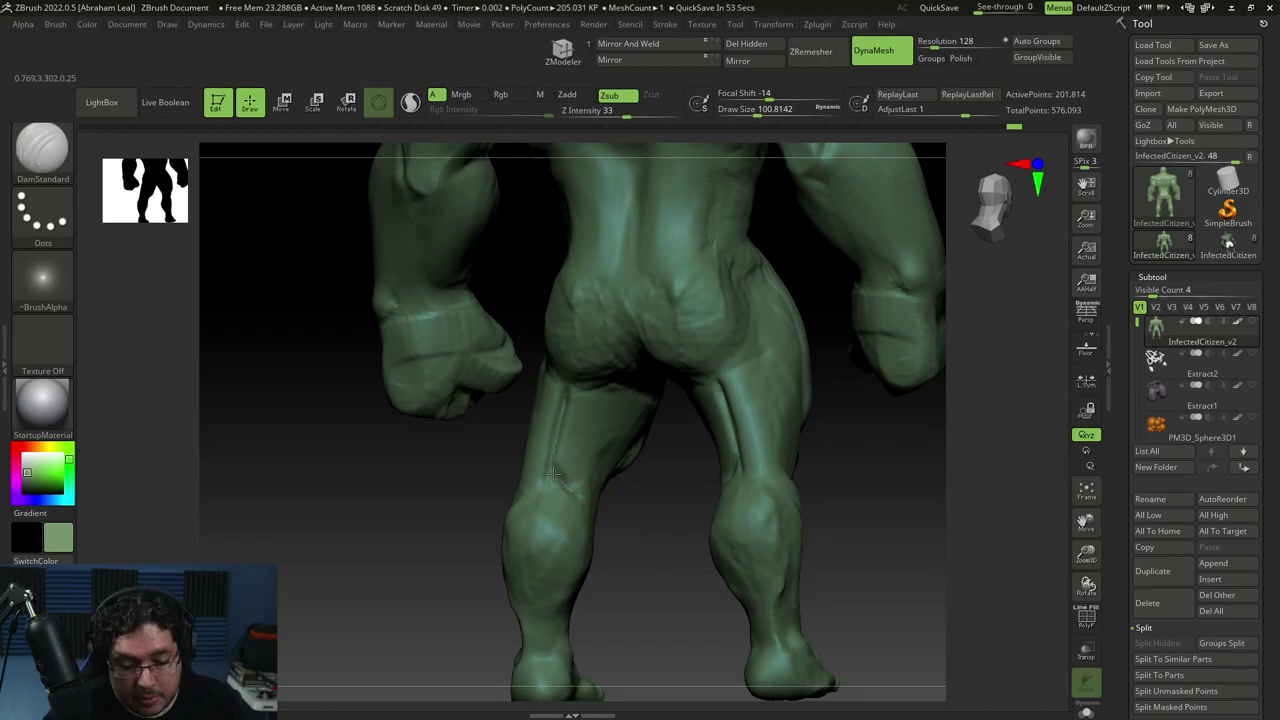
mouse_move(485, 477)
left_mouse_down()
mouse_move(566, 480)
mouse_move(516, 507)
mouse_move(534, 491)
mouse_move(550, 500)
left_mouse_up()
right_click_drag(619, 509, 540, 469)
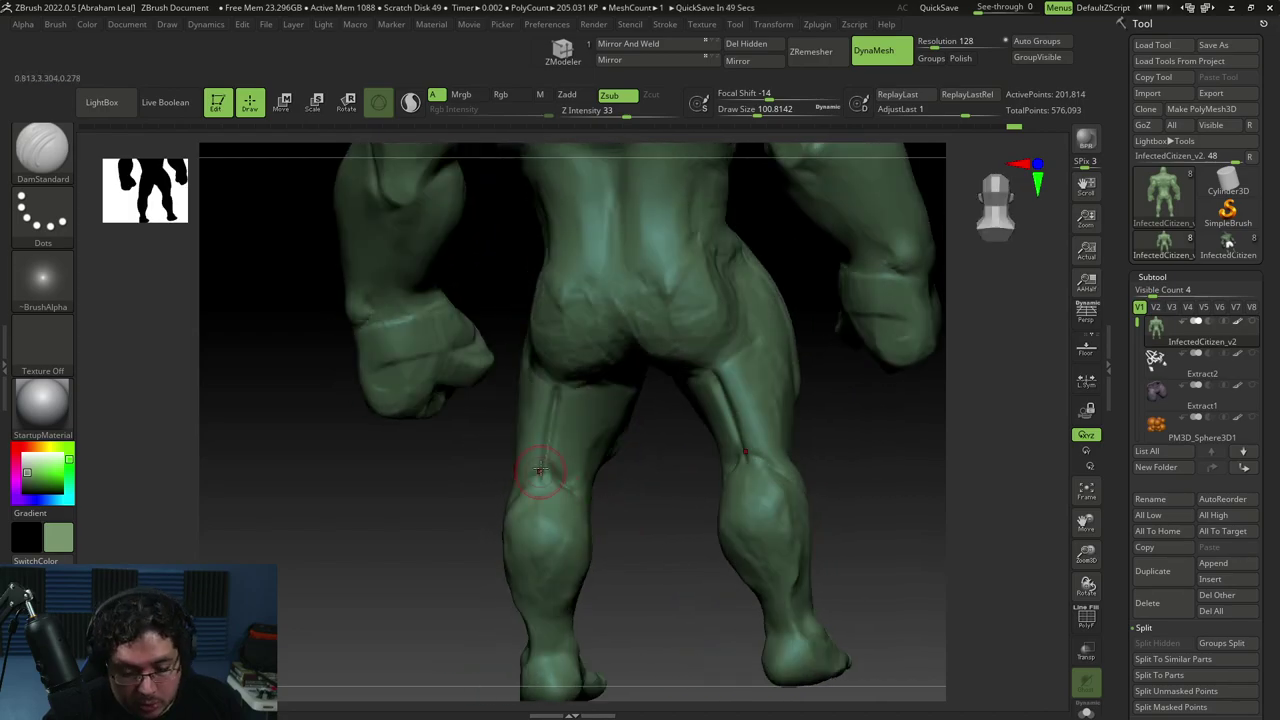
right_click_drag(598, 376, 530, 449)
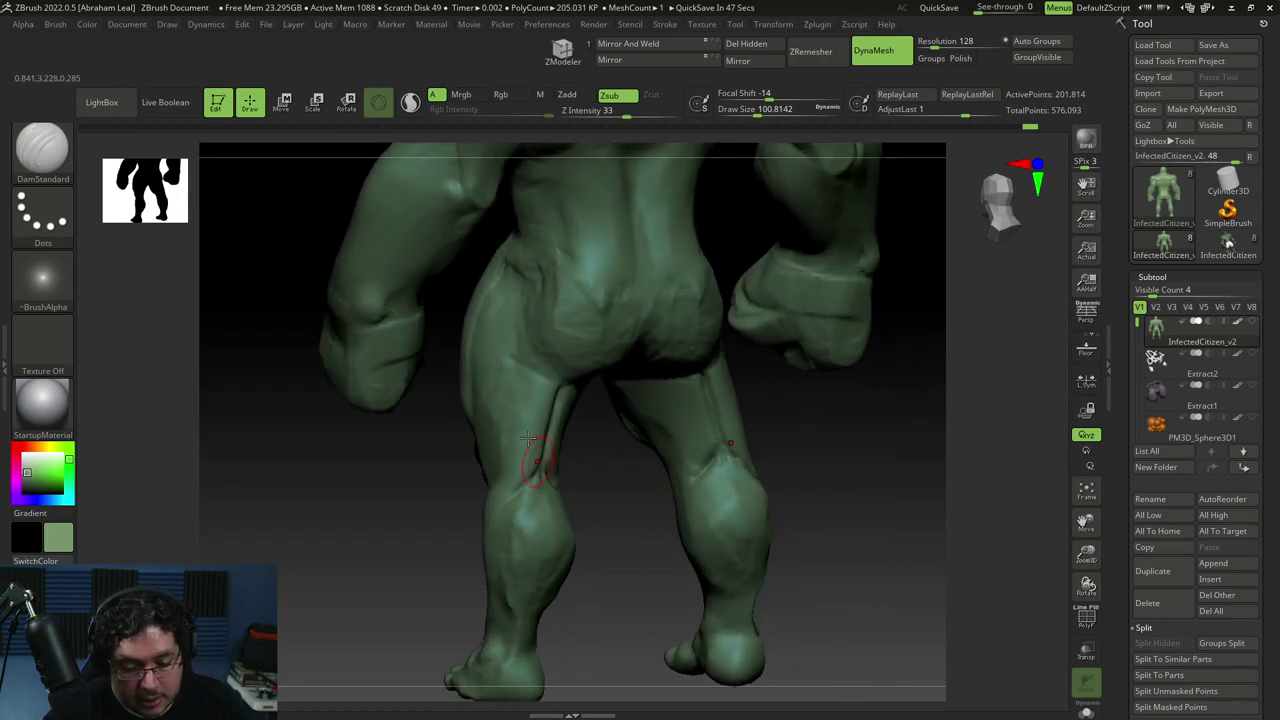
Build up the hamstring muscles on the back of the thighs with ClayBuildup at a draw size of about 124
key("b")
key("c")
key("b")
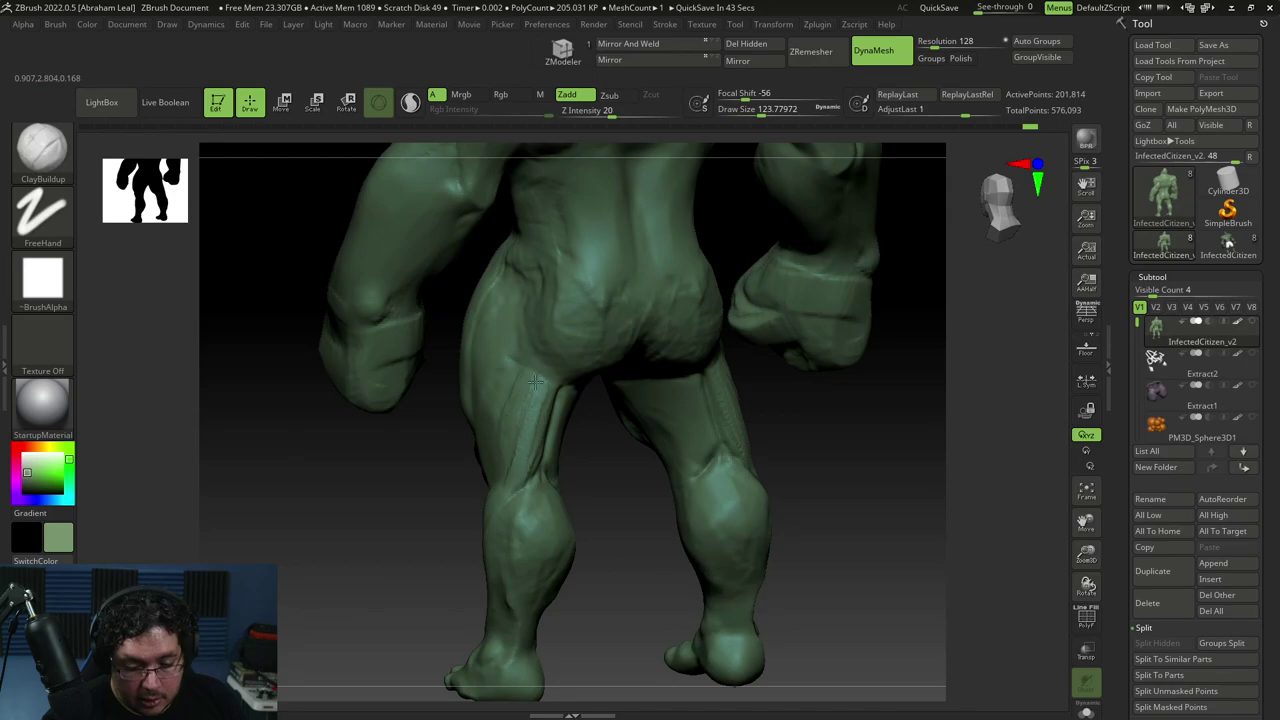
left_click_drag(528, 454, 537, 397)
mouse_move(540, 478)
right_mouse_down()
mouse_move(571, 457)
mouse_move(606, 480)
mouse_move(600, 520)
mouse_move(680, 557)
mouse_move(586, 457)
mouse_move(698, 547)
mouse_move(714, 485)
right_mouse_up()
Add volume to the inner side of the knees with ClayBuildup at a draw size of about 177
right_click(606, 480)
left_click(596, 484)
right_click_drag(576, 515, 609, 484)
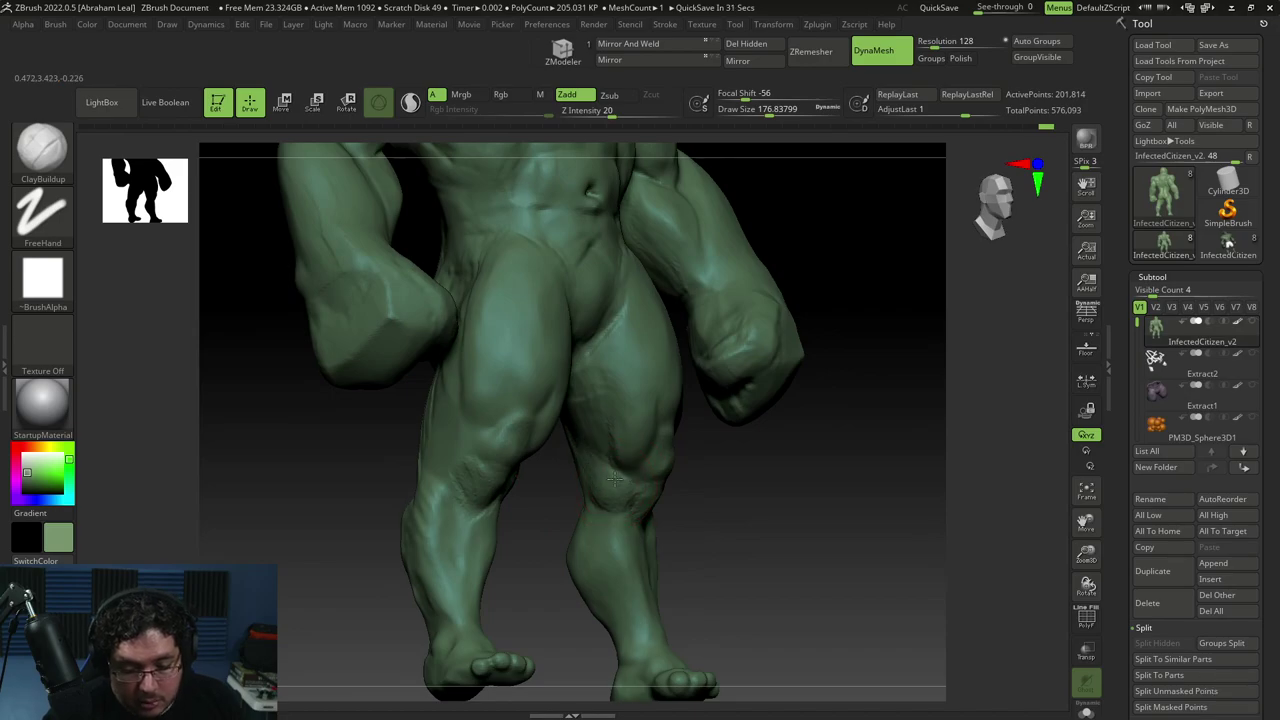
right_click_drag(587, 482, 698, 511)
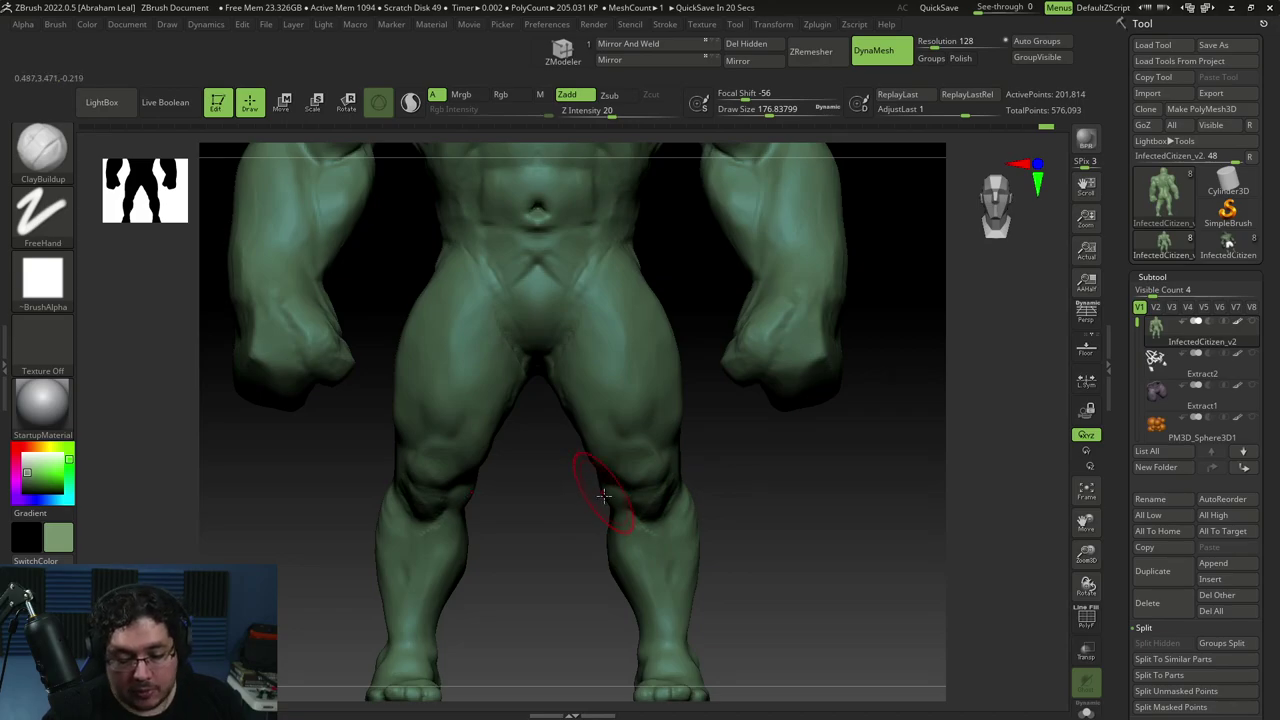
Build up the outer thigh from the hip down toward the knee with ClayBuildup at a draw size of about 177
right_click_drag(614, 500, 645, 375)
right_click_drag(645, 375, 686, 443, "alt")
mouse_move(803, 414)
right_mouse_down()
mouse_move(669, 366)
mouse_move(779, 470)
mouse_move(664, 398)
right_mouse_up()
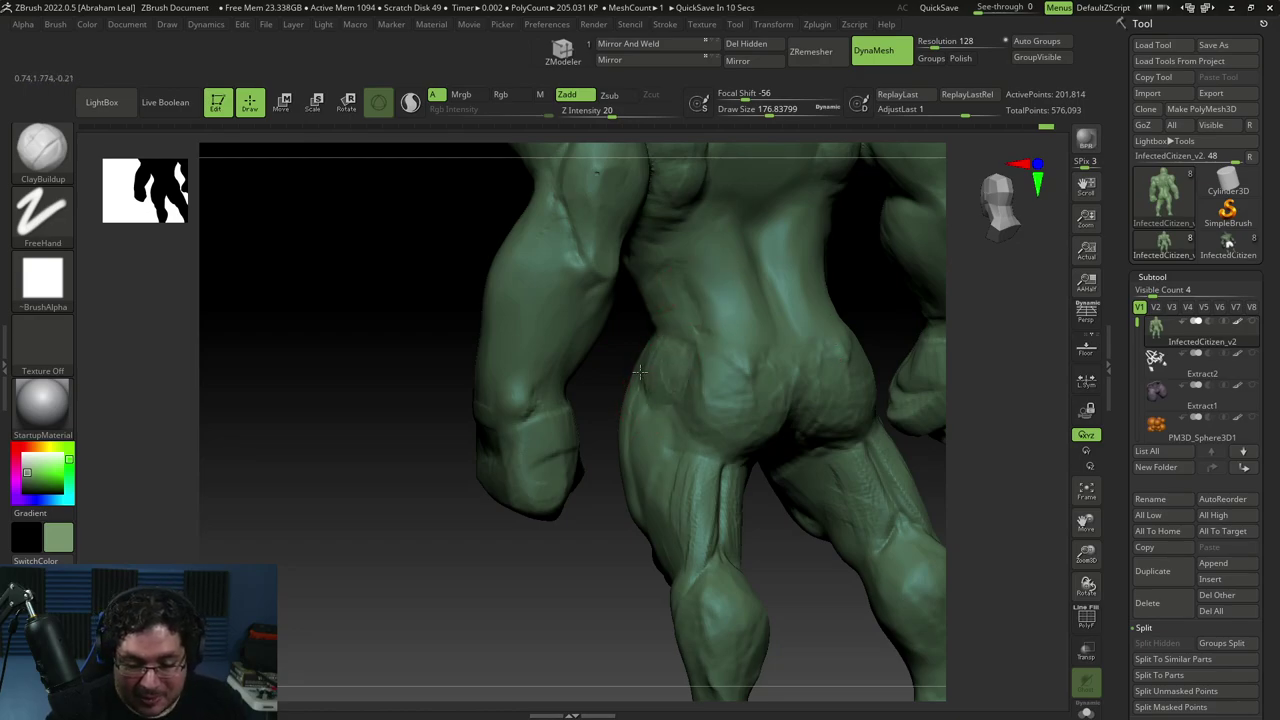
mouse_move(669, 406)
right_mouse_down()
mouse_move(694, 449)
mouse_move(745, 405)
right_mouse_up()
right_click_drag(869, 303, 686, 350)
left_click_drag(678, 403, 697, 434)
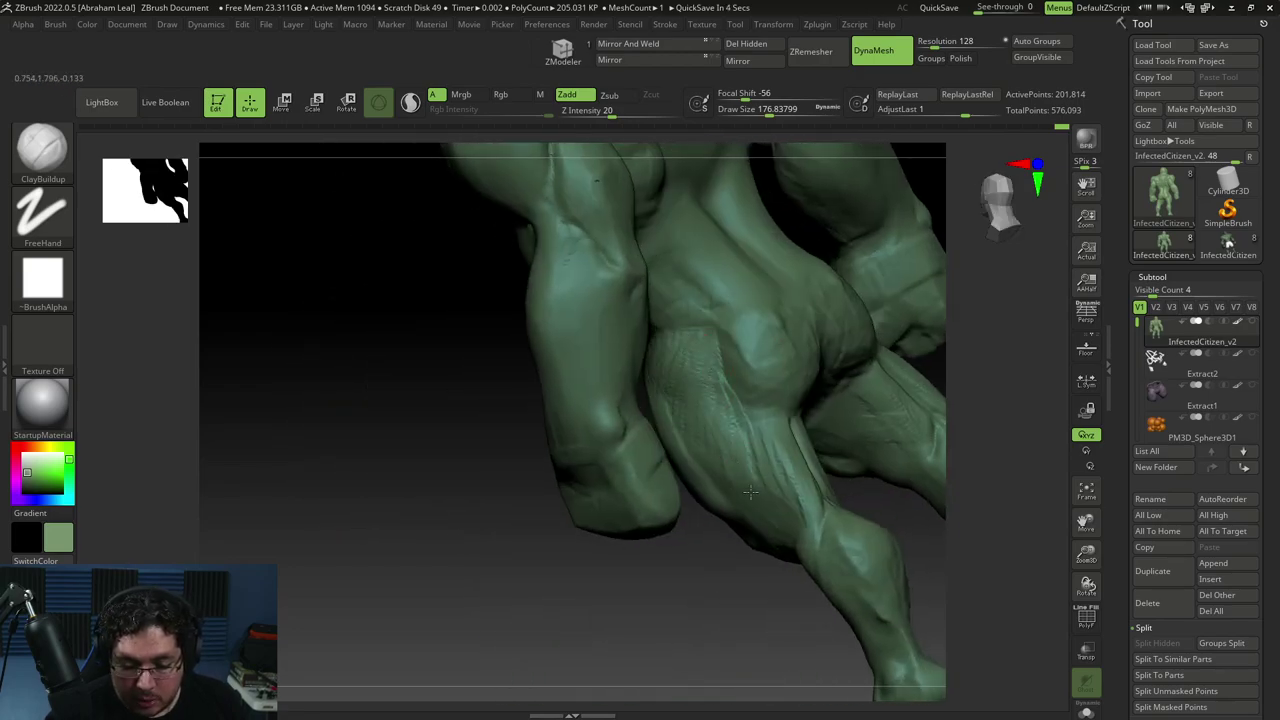
Extend the clay strokes to the outer knee and reduce the draw size to about 94 for the back of the knee
right_click_drag(759, 497, 749, 608)
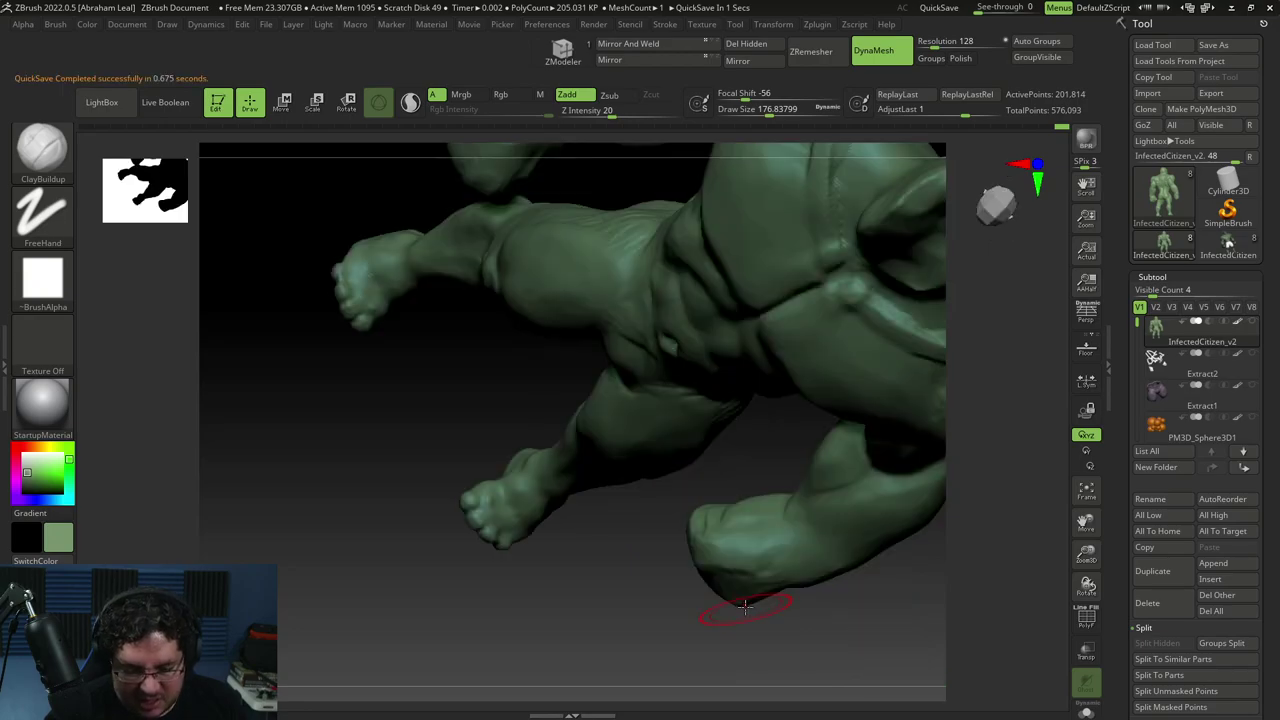
right_click_drag(660, 470, 643, 400)
right_click_drag(600, 560, 780, 390, "alt")
right_click_drag(790, 517, 760, 420, "alt")
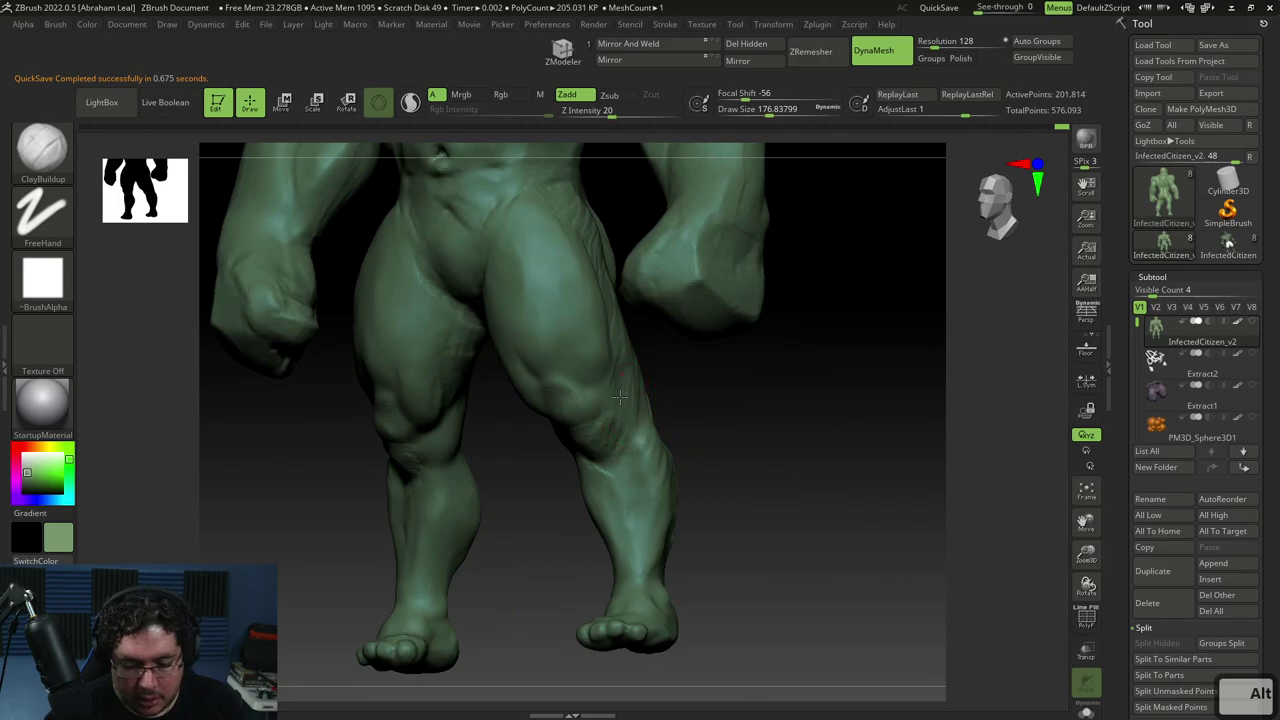
mouse_move(648, 418)
right_mouse_down()
mouse_move(670, 412)
mouse_move(674, 464)
mouse_move(678, 430)
right_mouse_up()
key("space")
left_click_drag(690, 402, 676, 403)
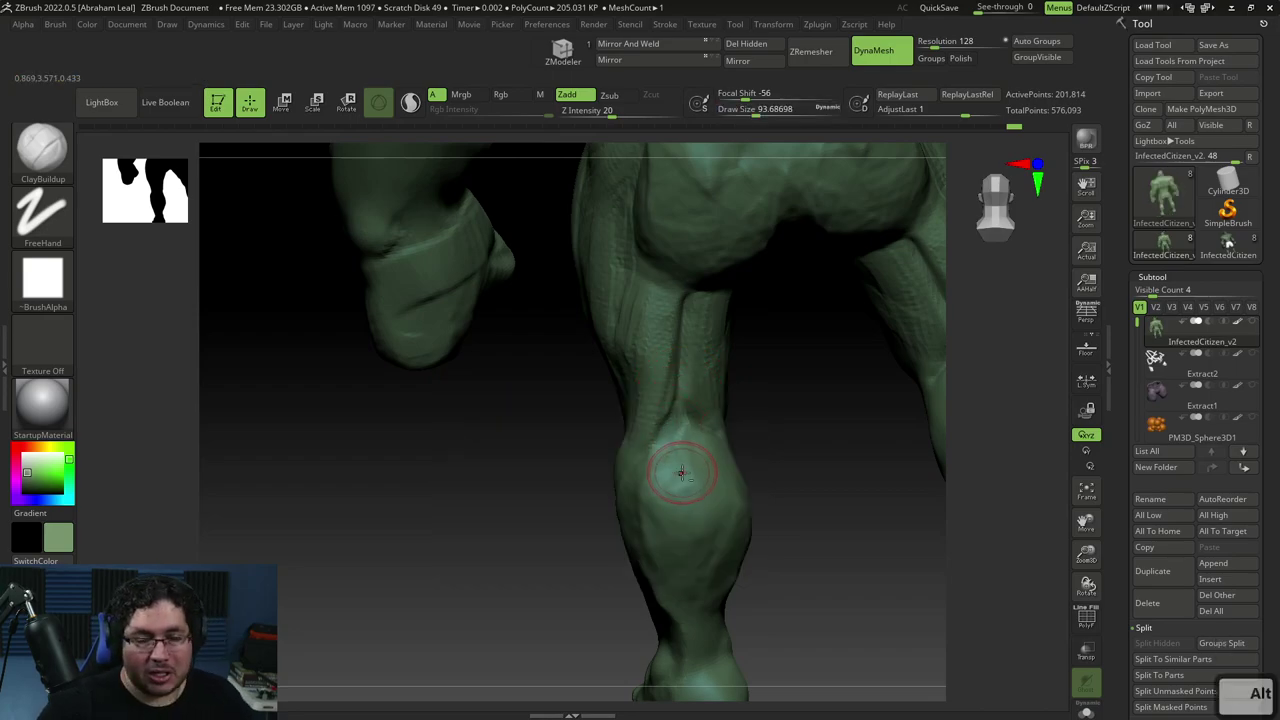
Switch to Chrome, search Google Images for "fosa poplitea" and open the labelled SlidePlayer illustration of the back of the knees
key("alt+Tab")
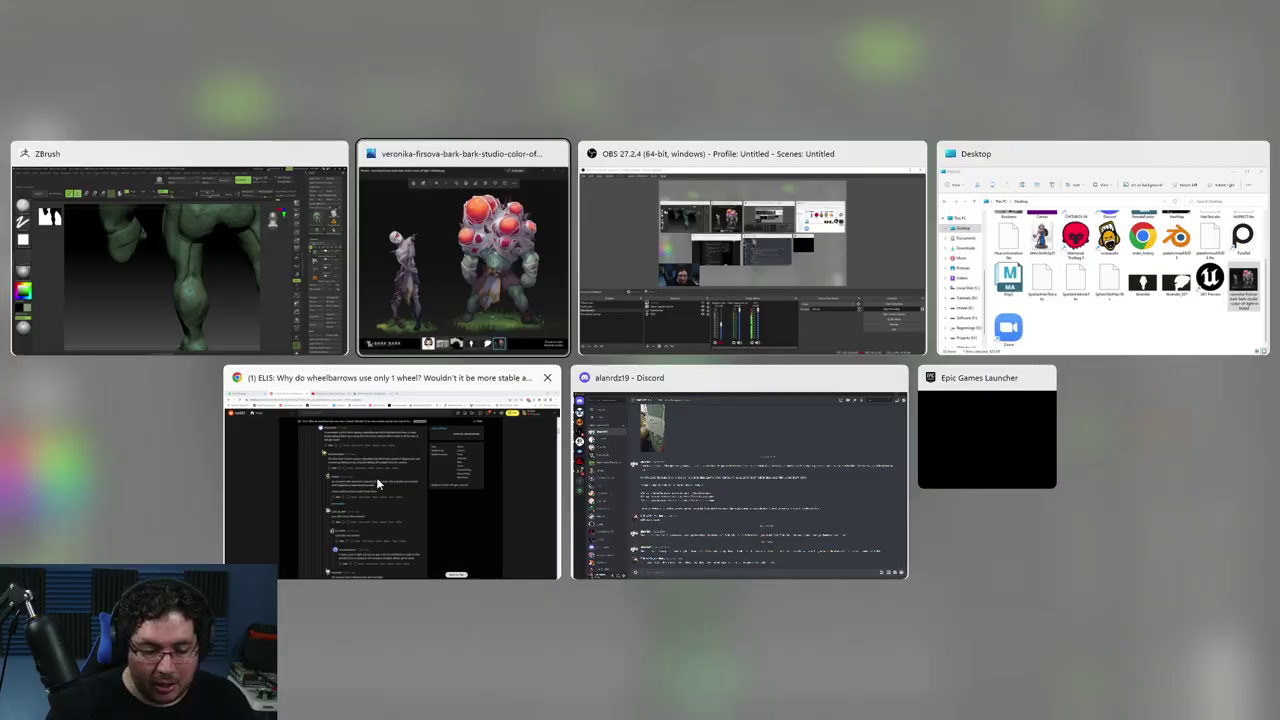
key("Escape")
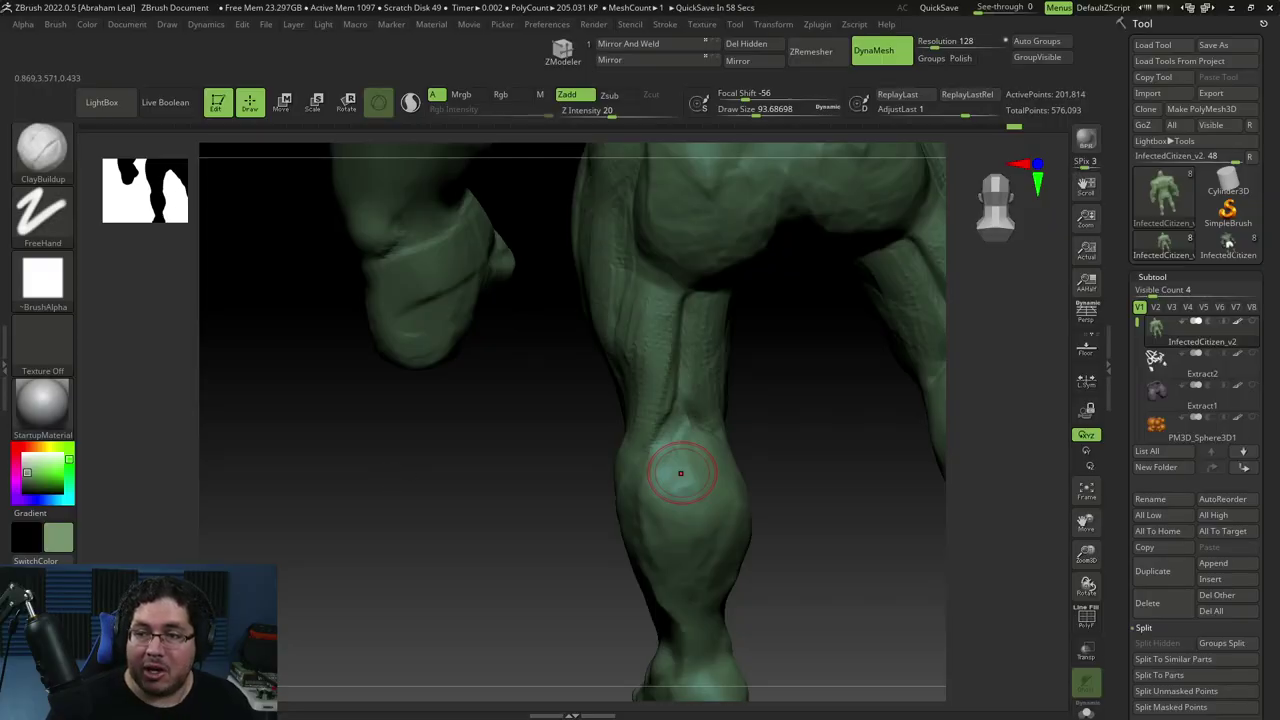
key("alt+Tab")
type("fos")
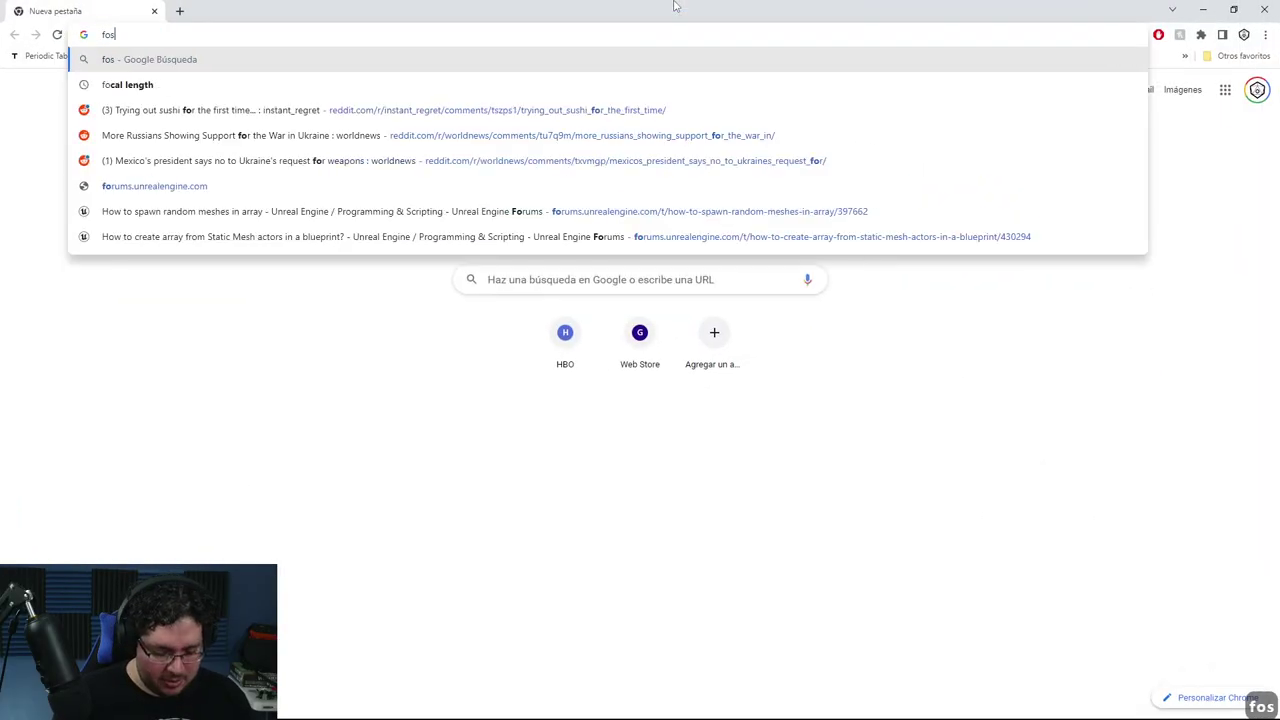
type("a pop")
key("Return")
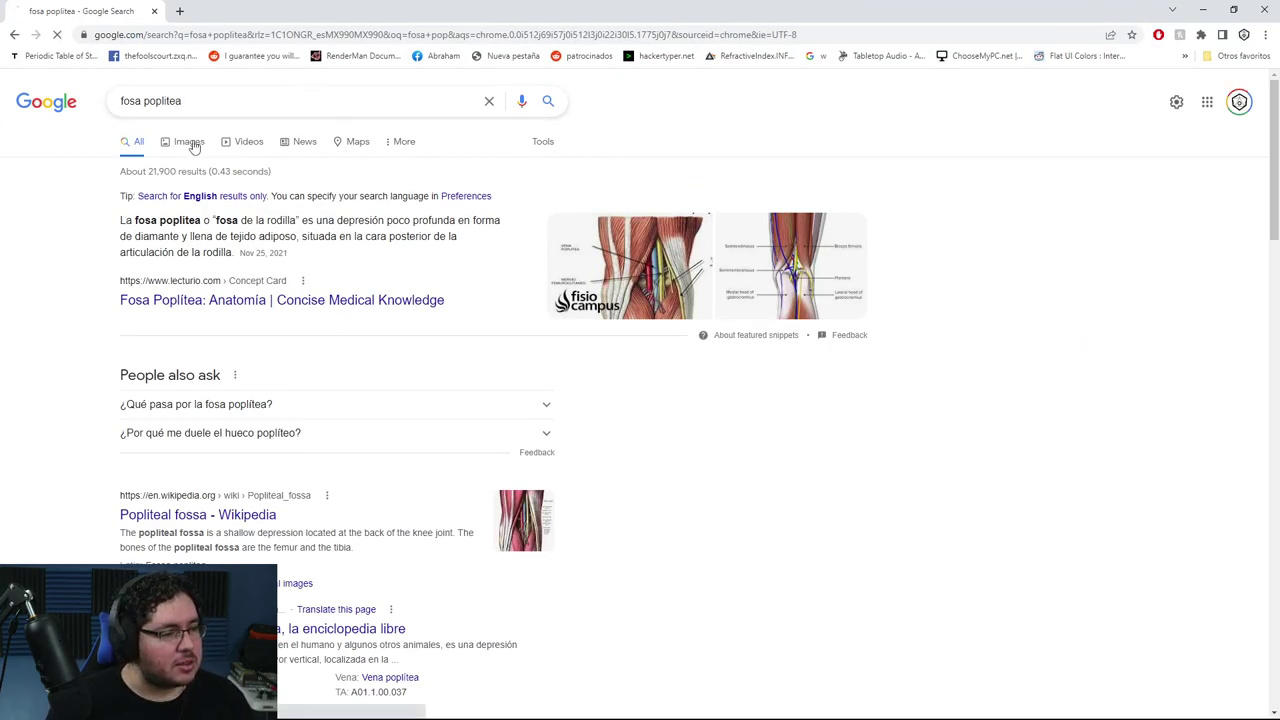
left_click(189, 142)
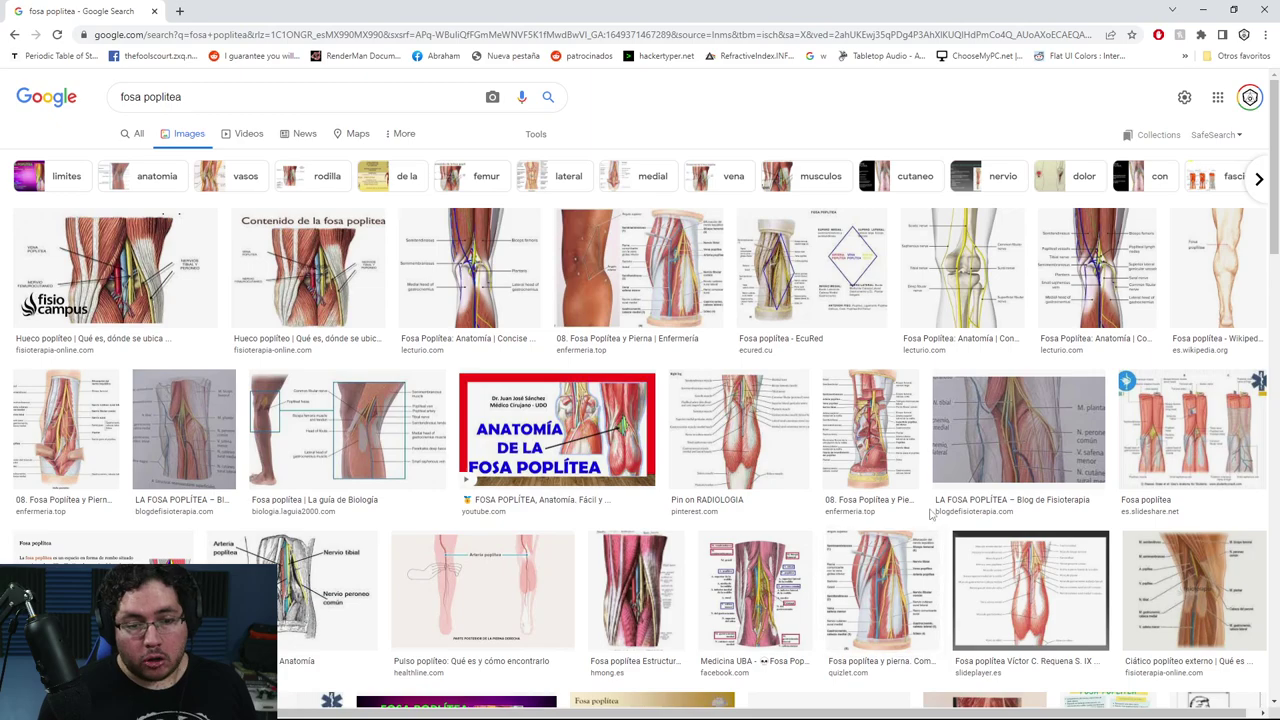
left_click(1074, 598)
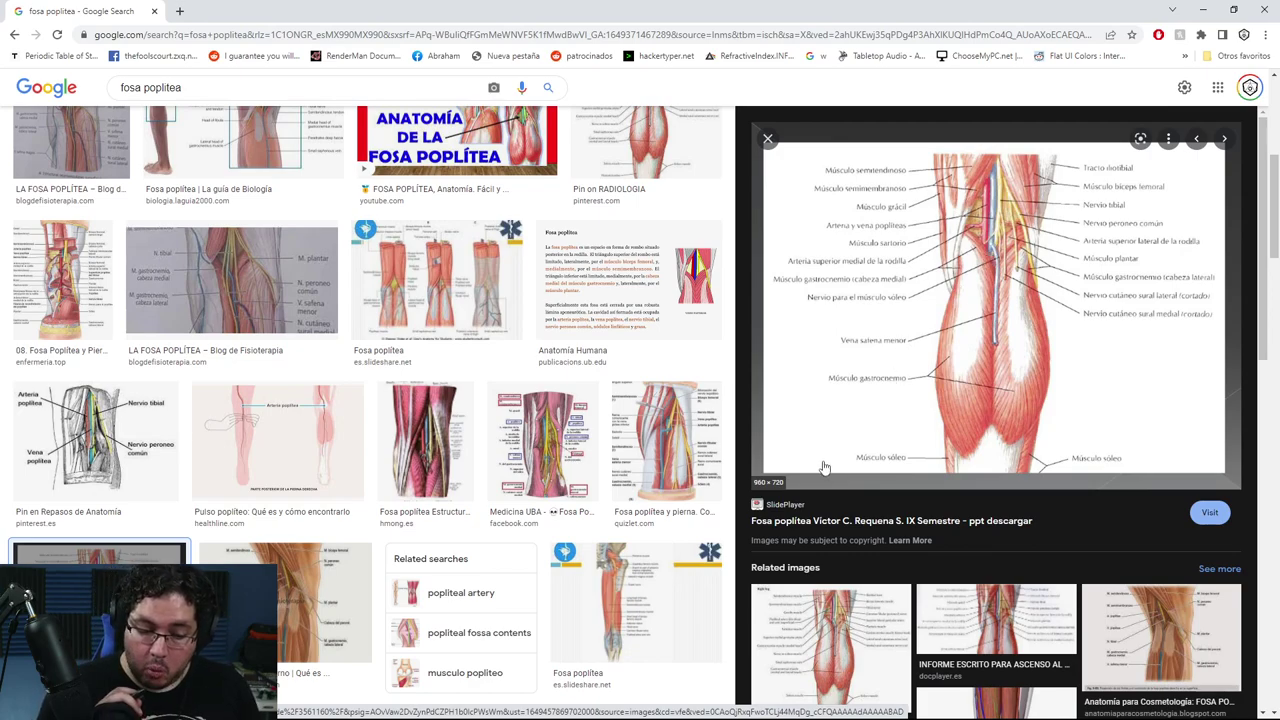
Switch back to ZBrush and add clay to the hollow behind the knee with ClayBuildup at a draw size of about 54
key("alt+Tab")
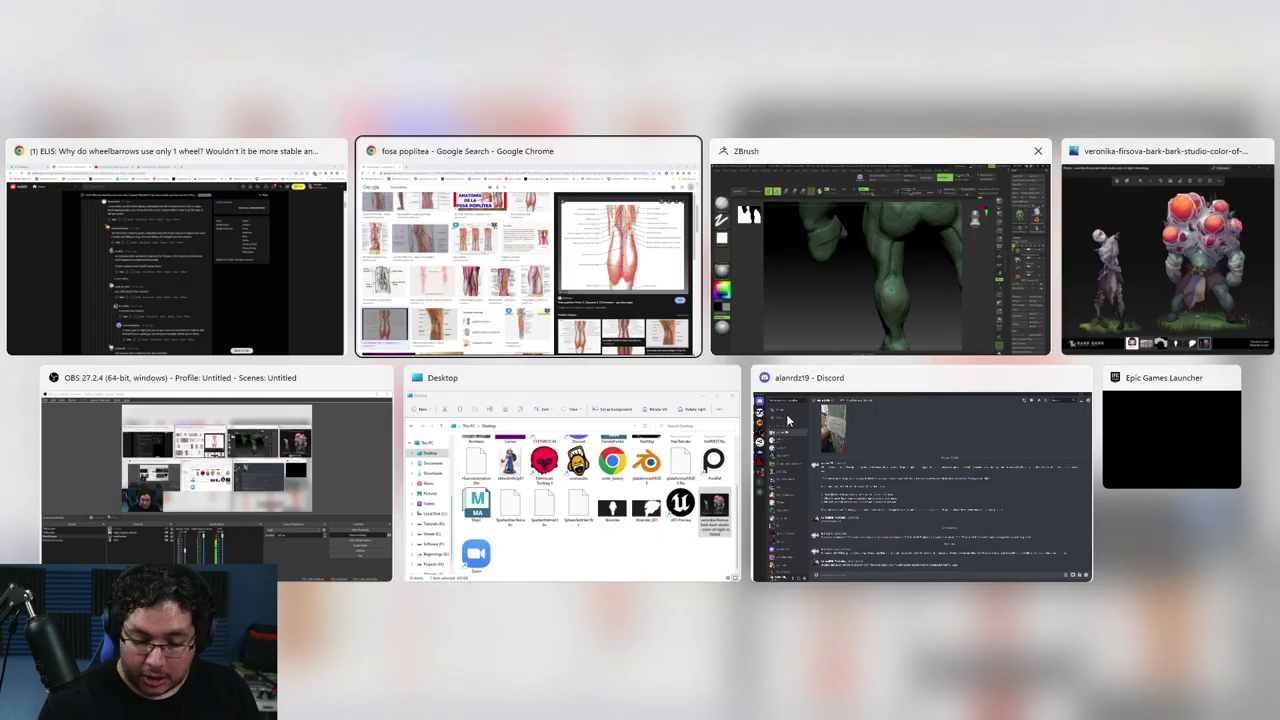
left_click_drag(848, 457, 820, 471)
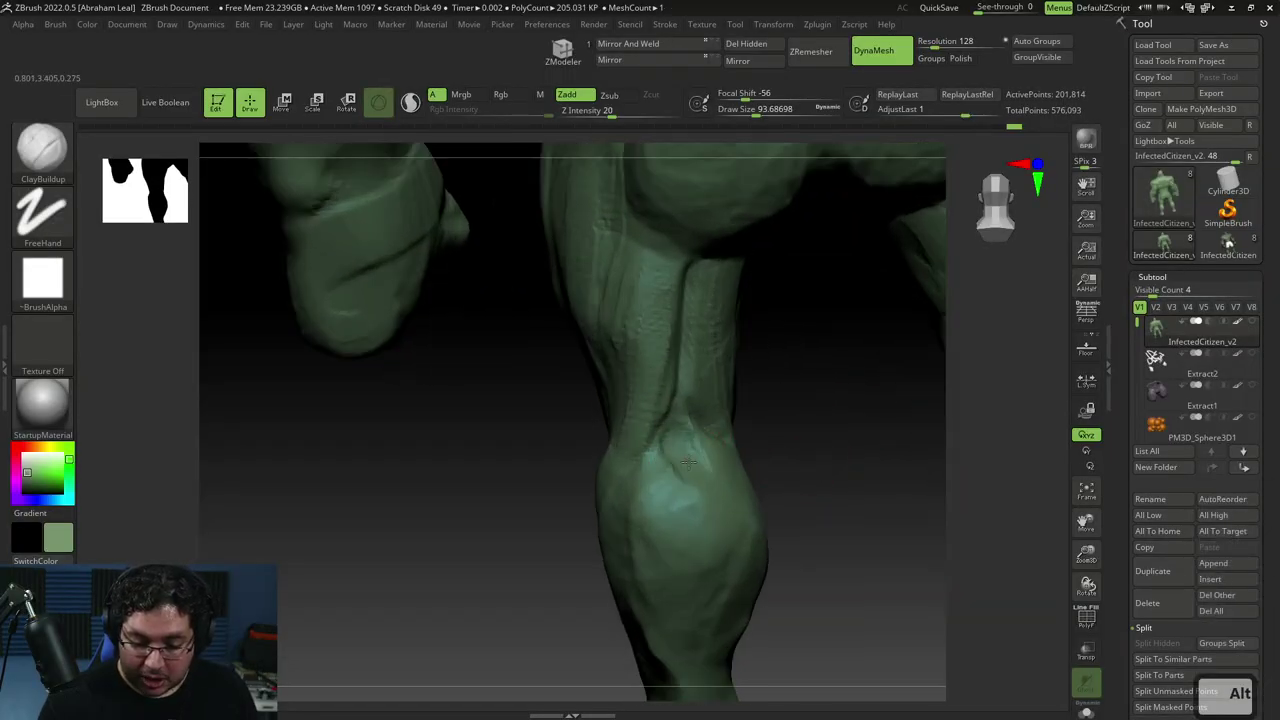
right_click_drag(696, 446, 724, 438)
key("space")
key("space")
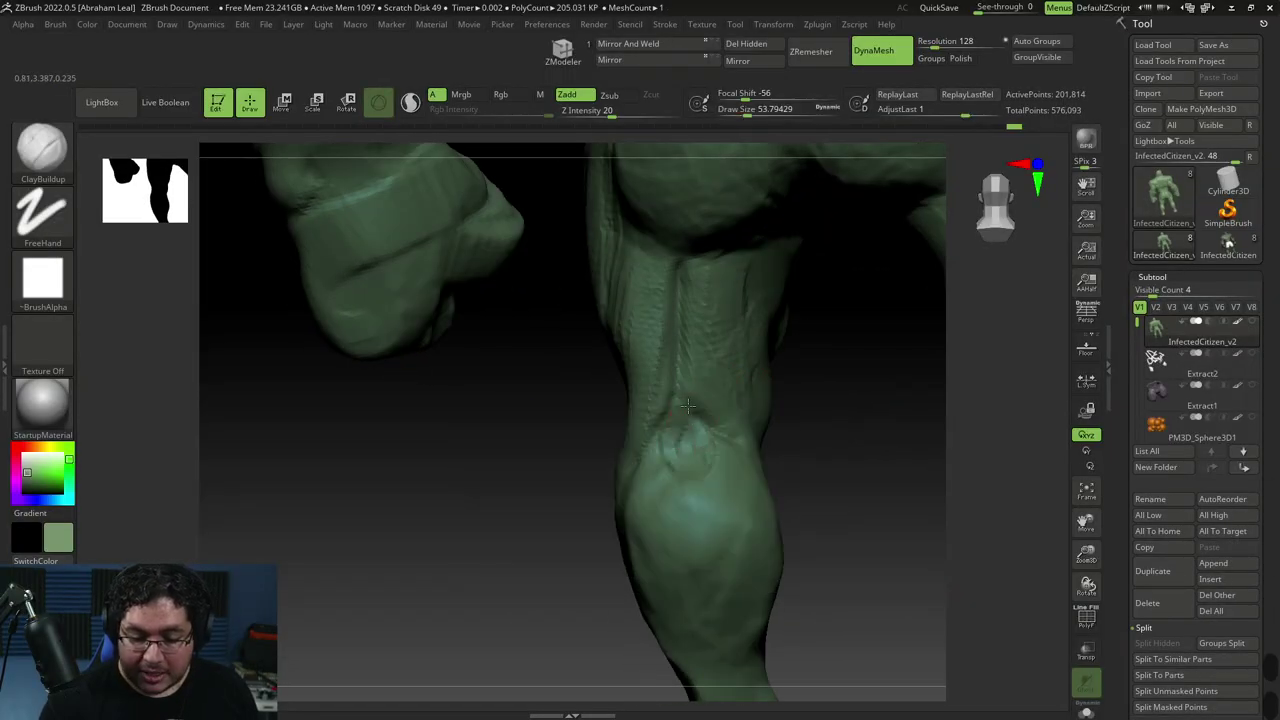
mouse_move(680, 426)
left_mouse_down()
mouse_move(700, 468)
mouse_move(688, 449)
mouse_move(686, 460)
left_mouse_up()
Fill the hollow behind the knee with ClayBuildup at a draw size of about 108 and smooth the surface
key("space")
left_click(678, 449)
right_click_drag(686, 460, 684, 490)
right_click_drag(684, 490, 672, 428, "alt")
mouse_move(680, 385)
left_mouse_down("shift")
mouse_move(693, 355)
mouse_move(740, 365)
left_mouse_up("shift")
Carve the creases where the hamstring tendons meet the calf with DamStandard at a draw size of about 62
right_click_drag(740, 365, 815, 357)
key("b")
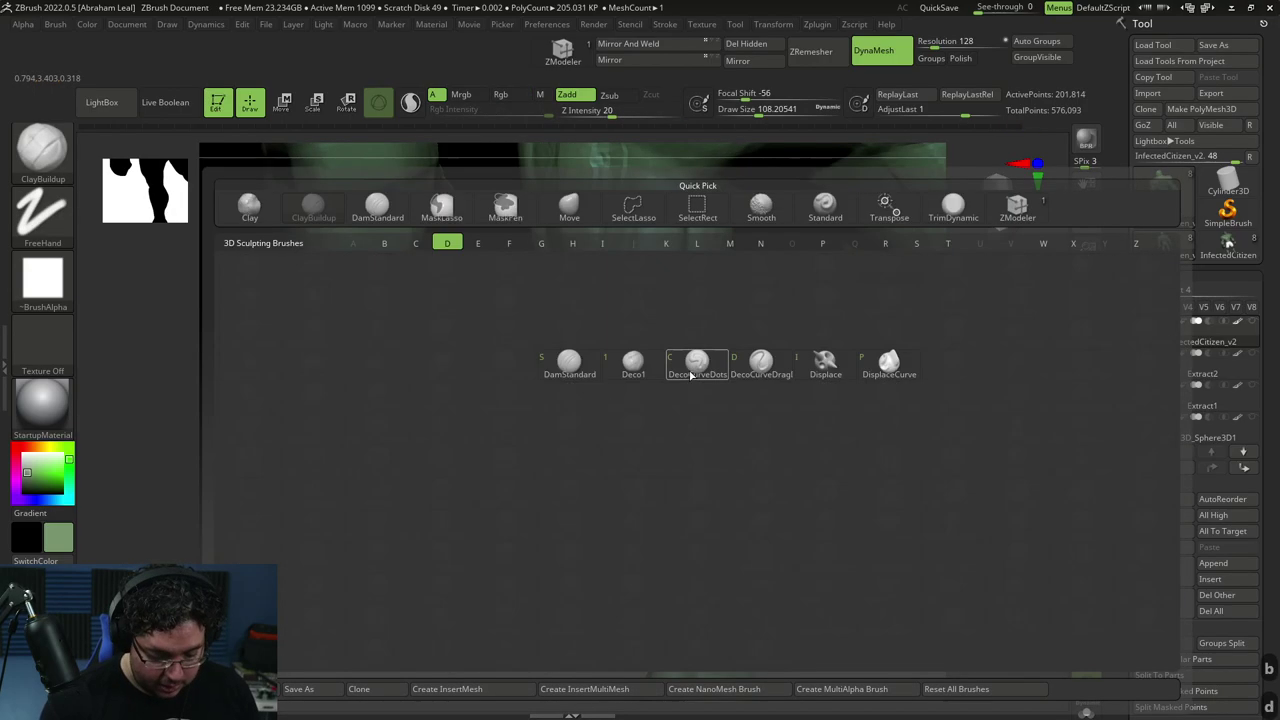
key("d")
key("s")
left_click_drag(692, 334, 666, 384)
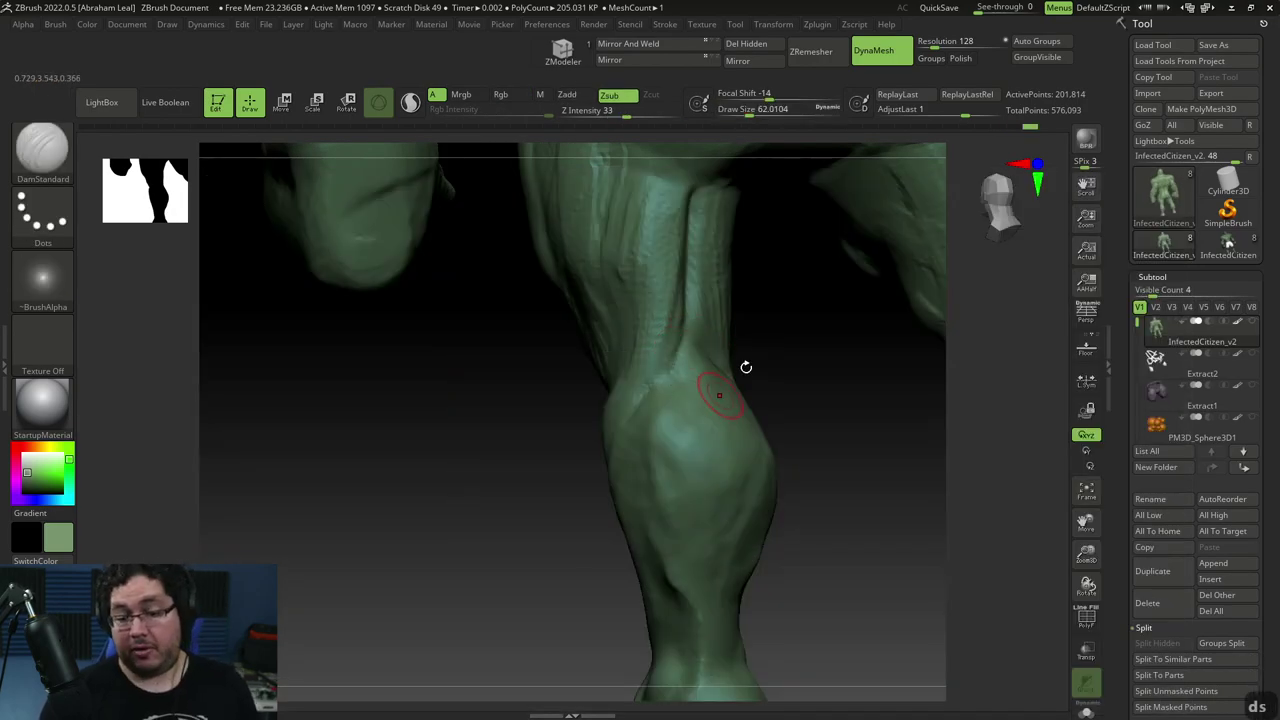
right_click_drag(720, 391, 687, 379)
left_click_drag(724, 376, 713, 405)
Plane the upper calf just below the back of the knee with TrimDynamic at a draw size of about 80
mouse_move(765, 370)
right_mouse_down()
mouse_move(862, 364)
mouse_move(740, 331)
mouse_move(740, 315)
right_mouse_up()
key("b")
key("t")
key("d")
key("alt")
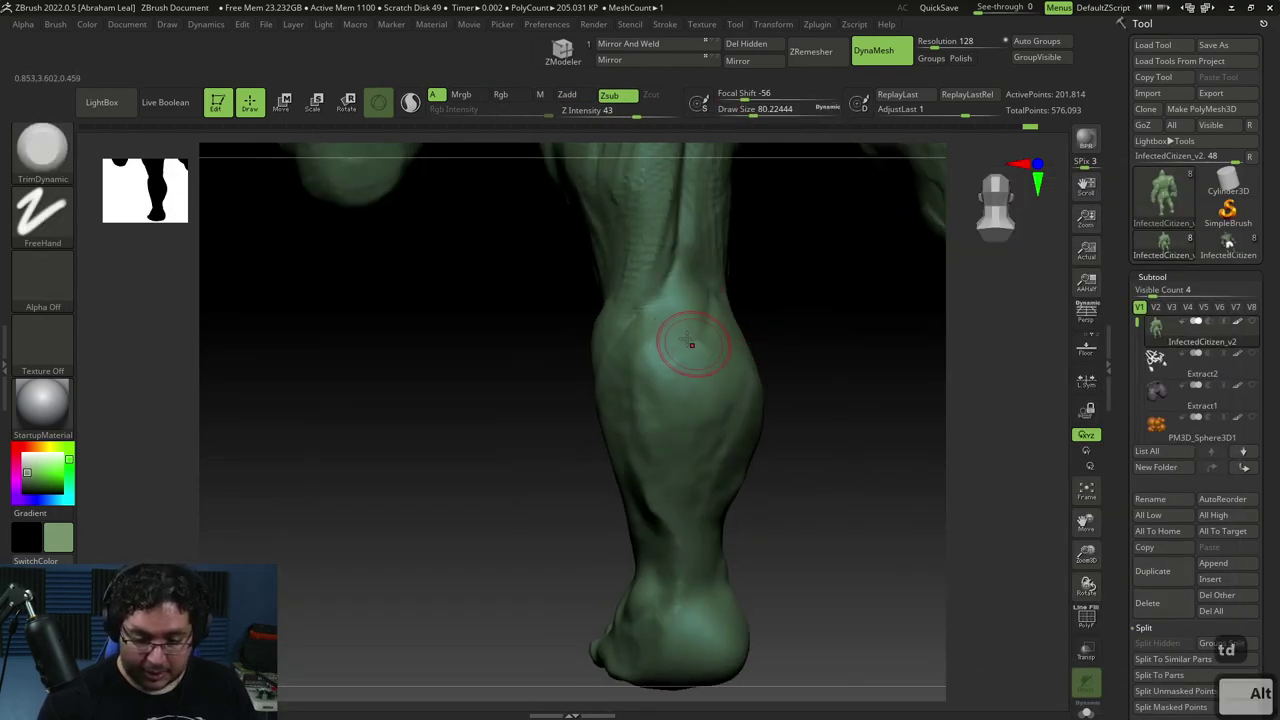
Cut the V-shaped tendon lines around the back of the knee with DamStandard at a draw size of about 80
key("b")
key("Escape")
key("b")
key("d")
key("s")
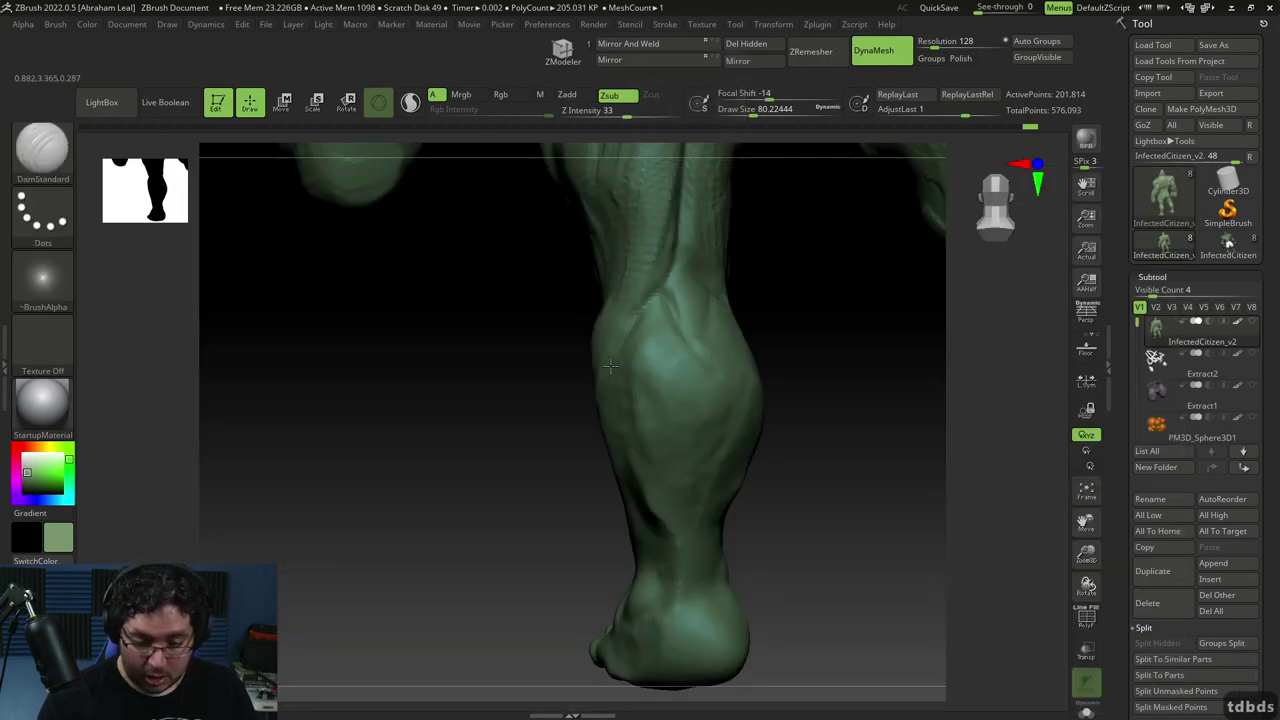
left_click_drag(783, 312, 734, 346)
mouse_move(690, 302)
left_mouse_down()
mouse_move(668, 342)
mouse_move(747, 333)
left_mouse_up()
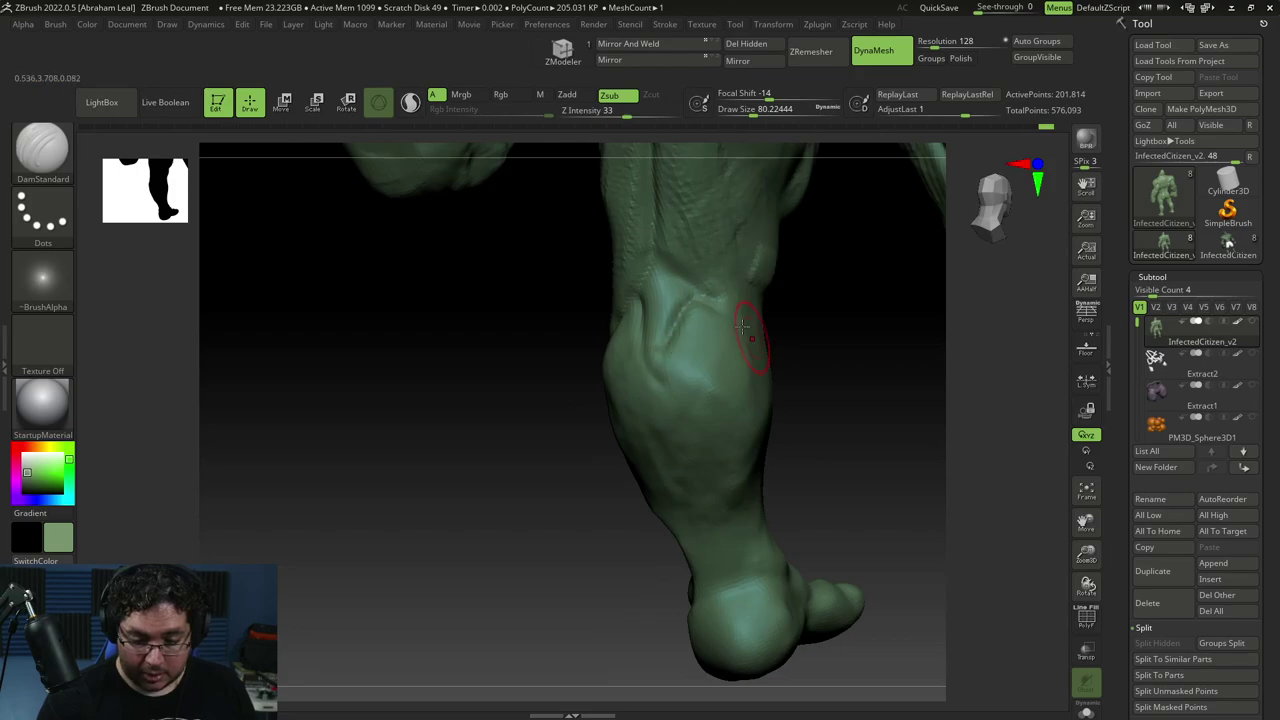
left_click_drag(718, 255, 690, 308)
Flatten and even out the calf muscle with TrimDynamic at a draw size of about 140
left_click_drag(781, 311, 832, 306)
mouse_move(777, 371)
left_mouse_down("alt")
mouse_move(771, 311)
mouse_move(752, 328)
left_mouse_up("alt")
key("b")
key("t")
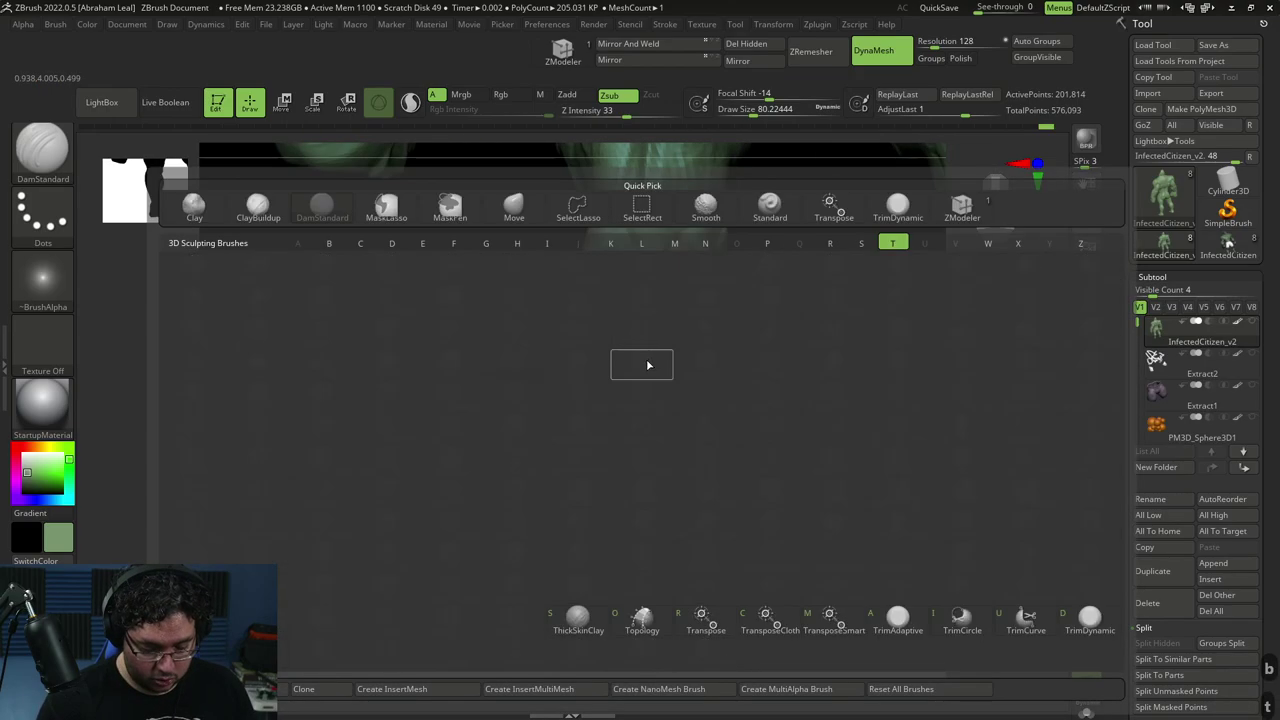
key("d")
key("space")
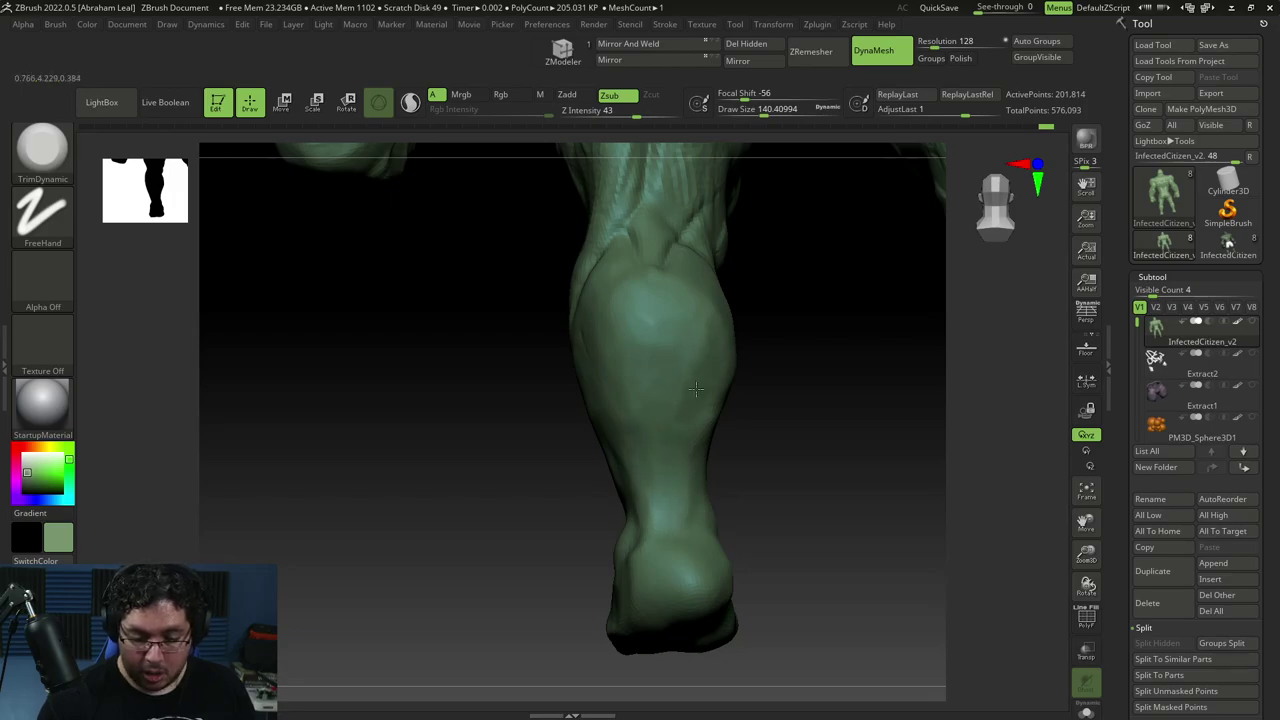
Adjust the lower leg silhouette around the calf with the Move brush at a draw size of about 192
mouse_move(674, 505)
right_mouse_down()
mouse_move(851, 506)
mouse_move(811, 526)
mouse_move(743, 497)
right_mouse_up()
key("b")
key("m")
key("v")
key("space")
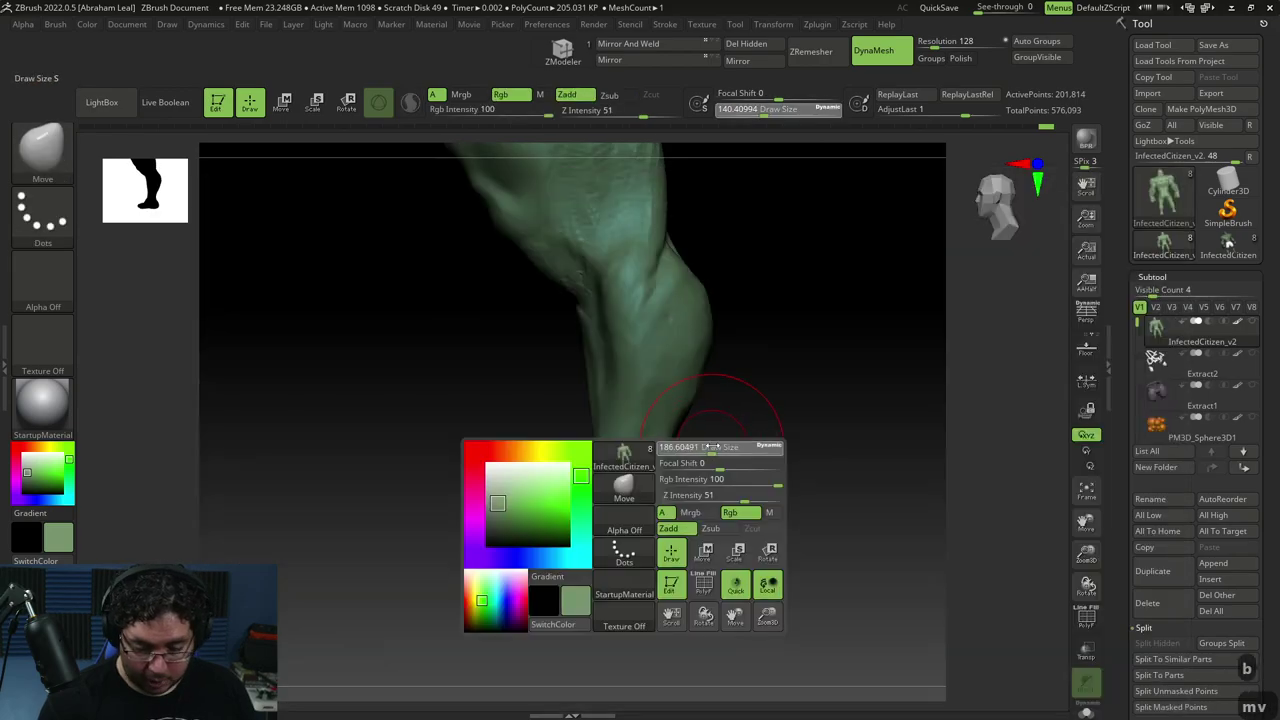
mouse_move(676, 476)
right_mouse_down()
mouse_move(720, 423)
mouse_move(789, 423)
mouse_move(779, 445)
mouse_move(686, 332)
right_mouse_up()
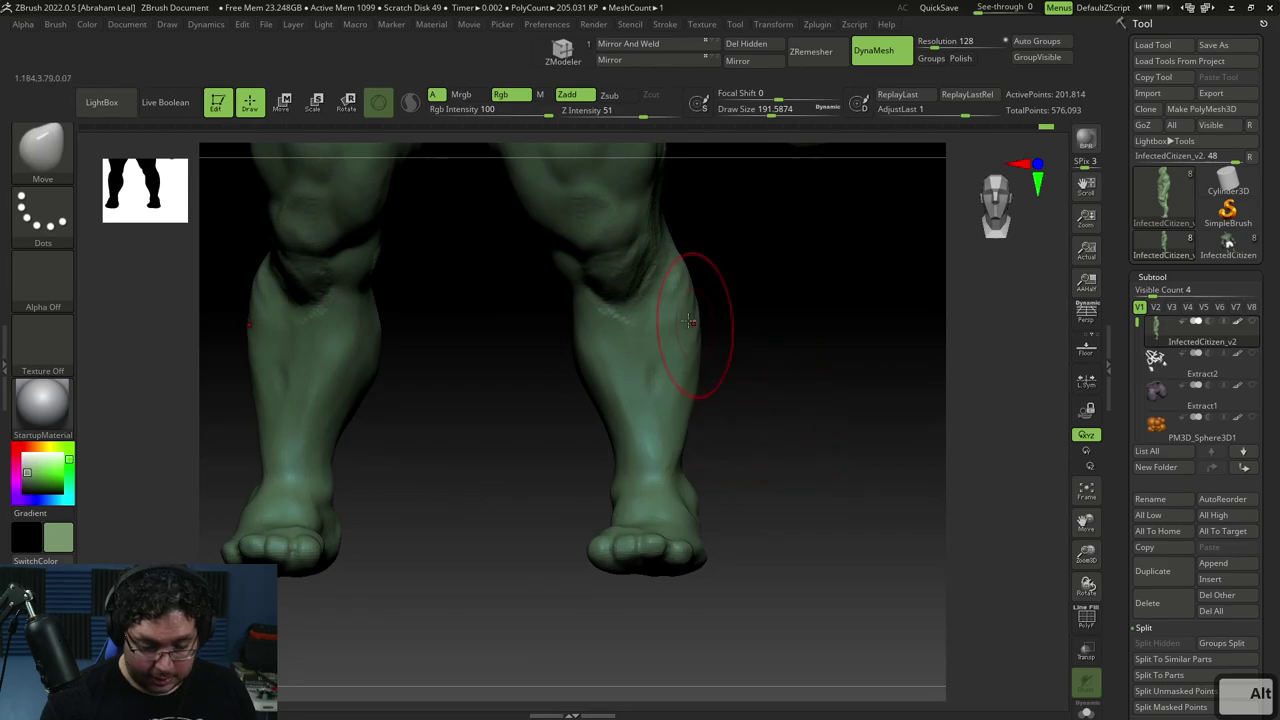
Build up the shin from below the knee toward the ankle with ClayBuildup at a draw size of about 108
key("b")
key("c")
key("b")
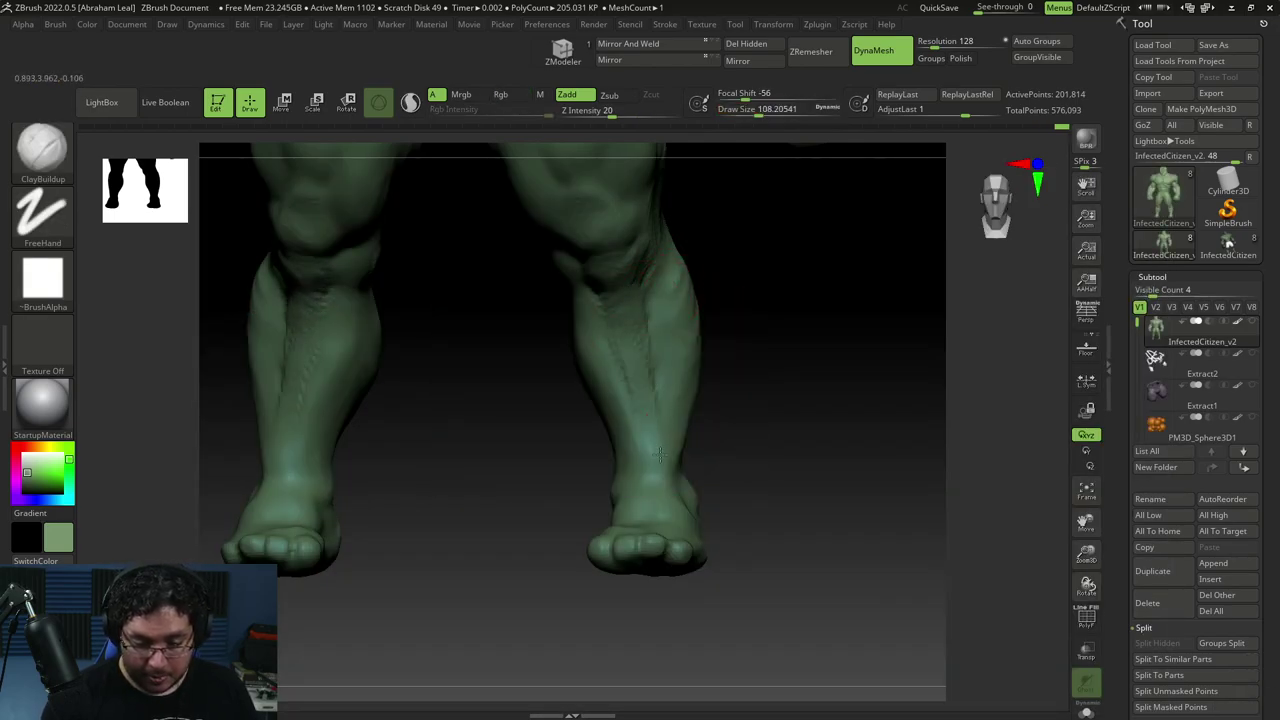
Undo the last ClayBuildup strokes along the shins of both lower legs
right_click_drag(713, 451, 667, 448)
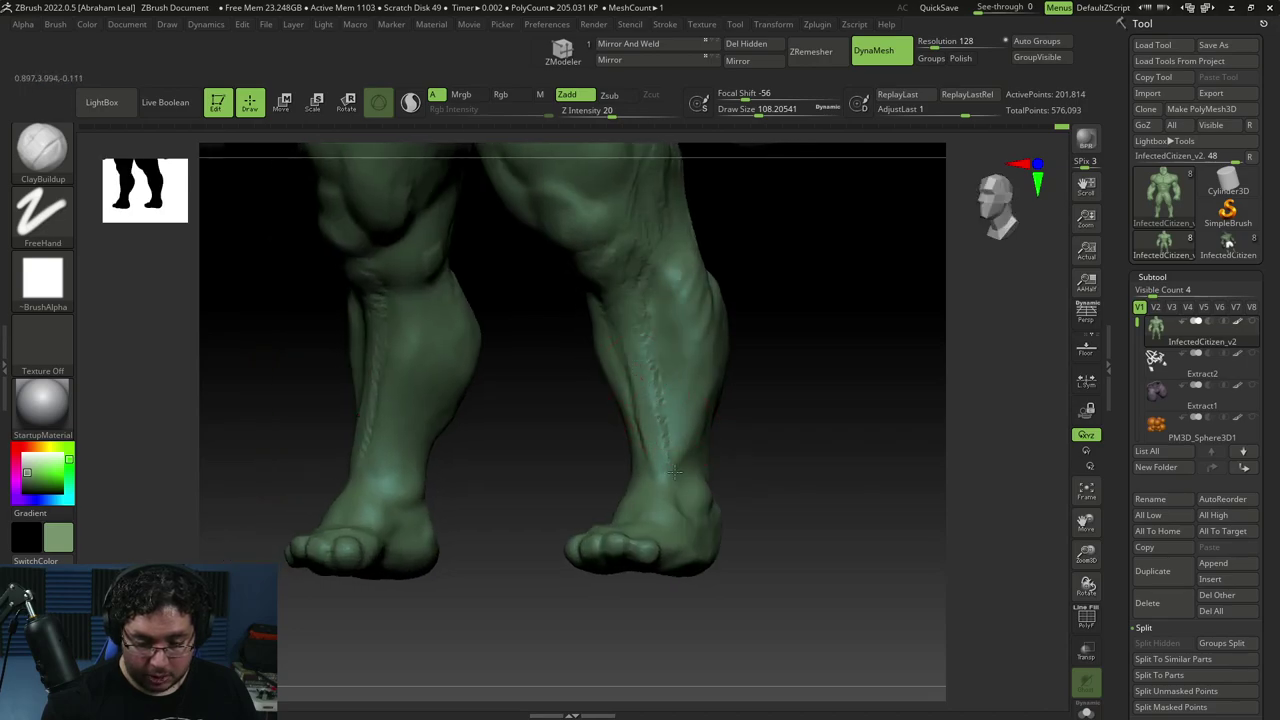
mouse_move(647, 368)
right_mouse_down()
mouse_move(774, 374)
mouse_move(717, 320)
right_mouse_up()
key("ctrl")
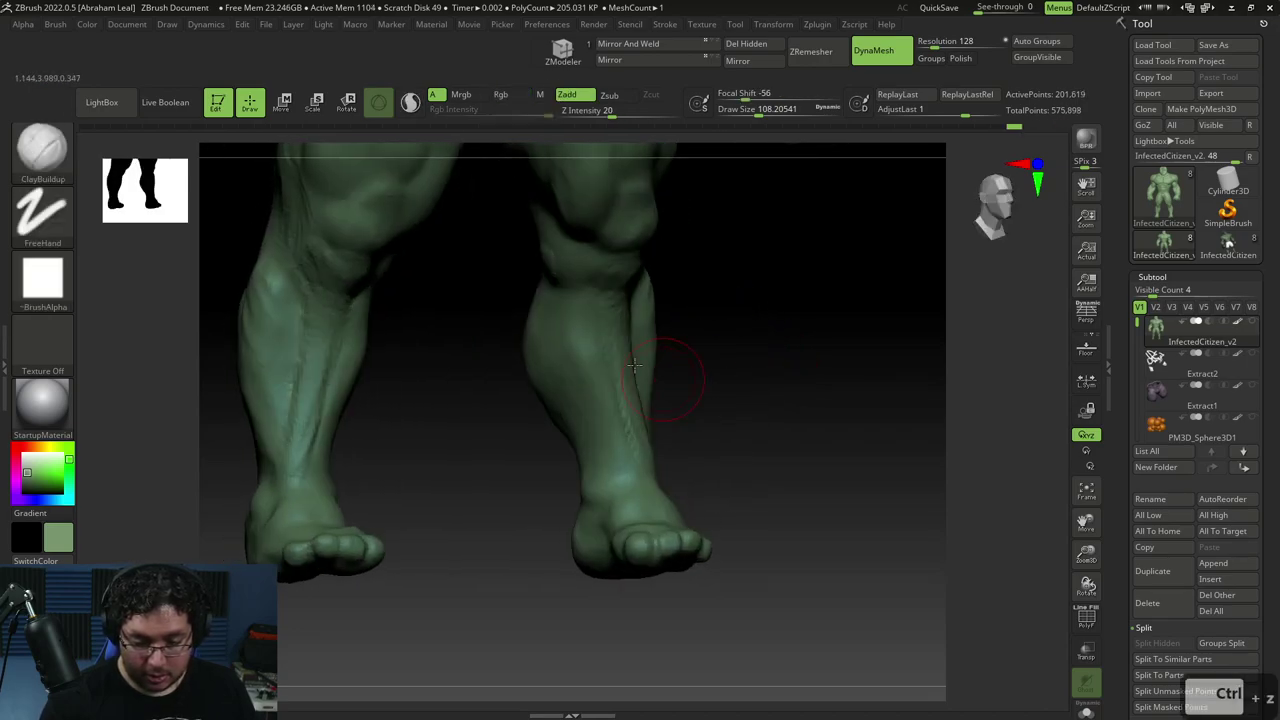
key("ctrl+z")
key("ctrl+z")
key("ctrl+z")
key("ctrl+z")
key("ctrl+z")
key("ctrl+z")
key("ctrl+z")
key("ctrl+z")
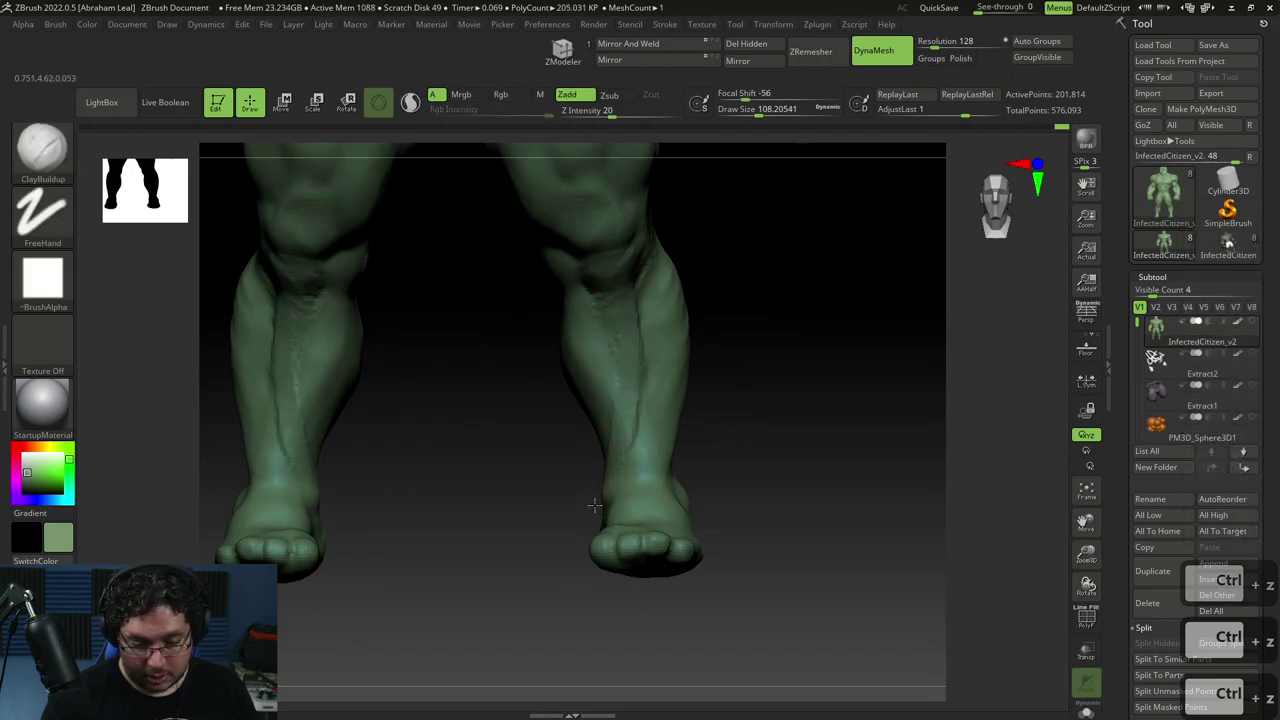
Smooth the shins and rework the area below the knee with ClayBuildup at draw sizes of about 108 to 149
key("shift")
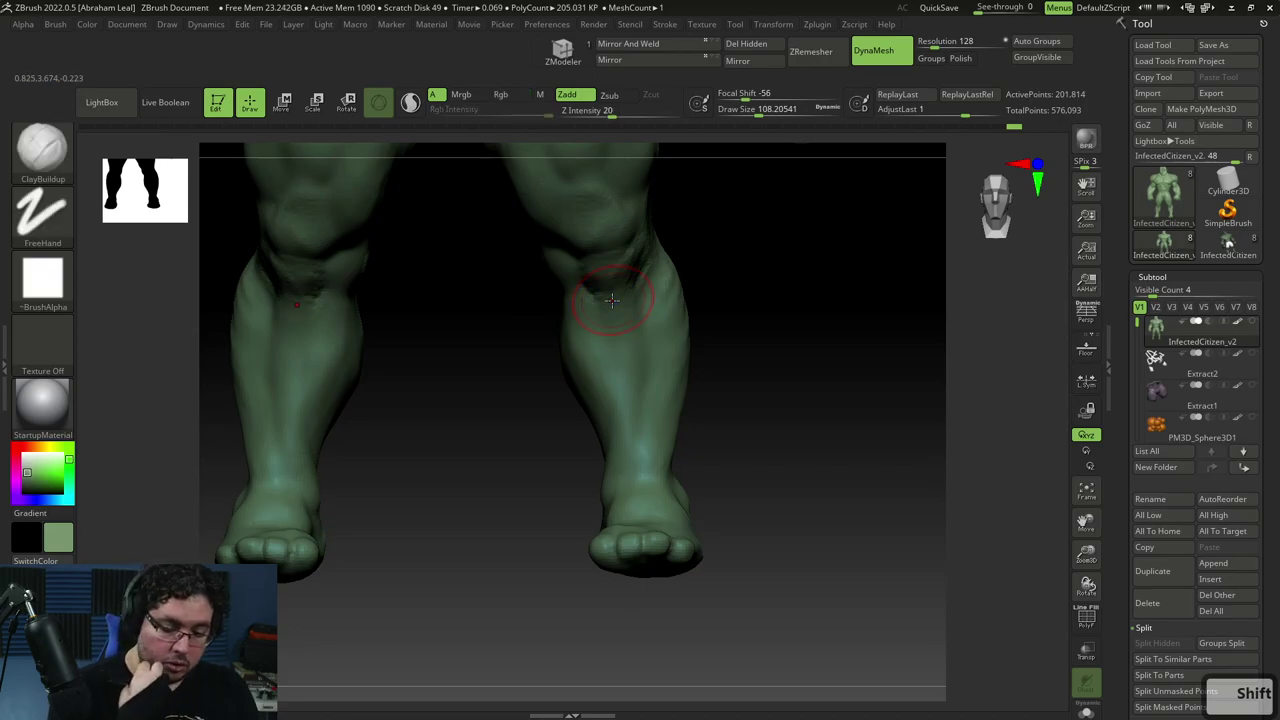
key("alt")
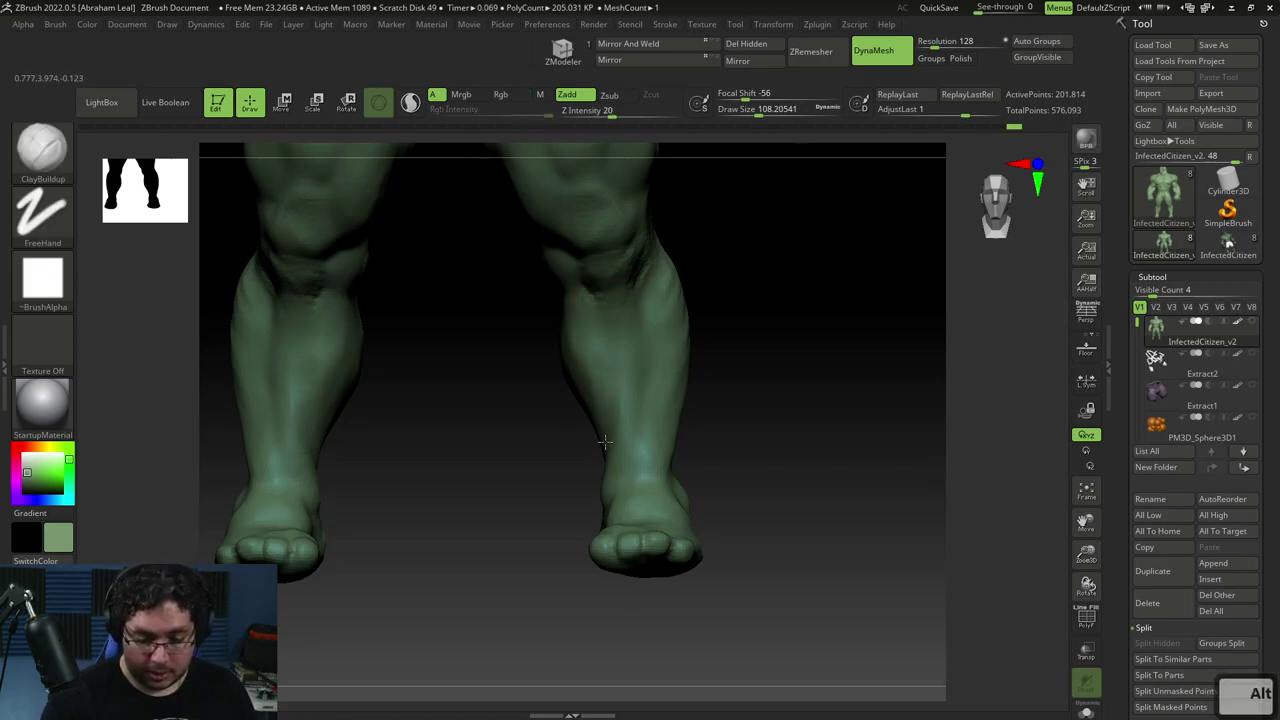
mouse_move(638, 428)
right_mouse_down()
mouse_move(740, 445)
mouse_move(650, 452)
mouse_move(645, 483)
mouse_move(697, 426)
mouse_move(651, 400)
right_mouse_up()
key("shift")
right_click_drag(674, 318, 668, 350)
right_click(668, 352)
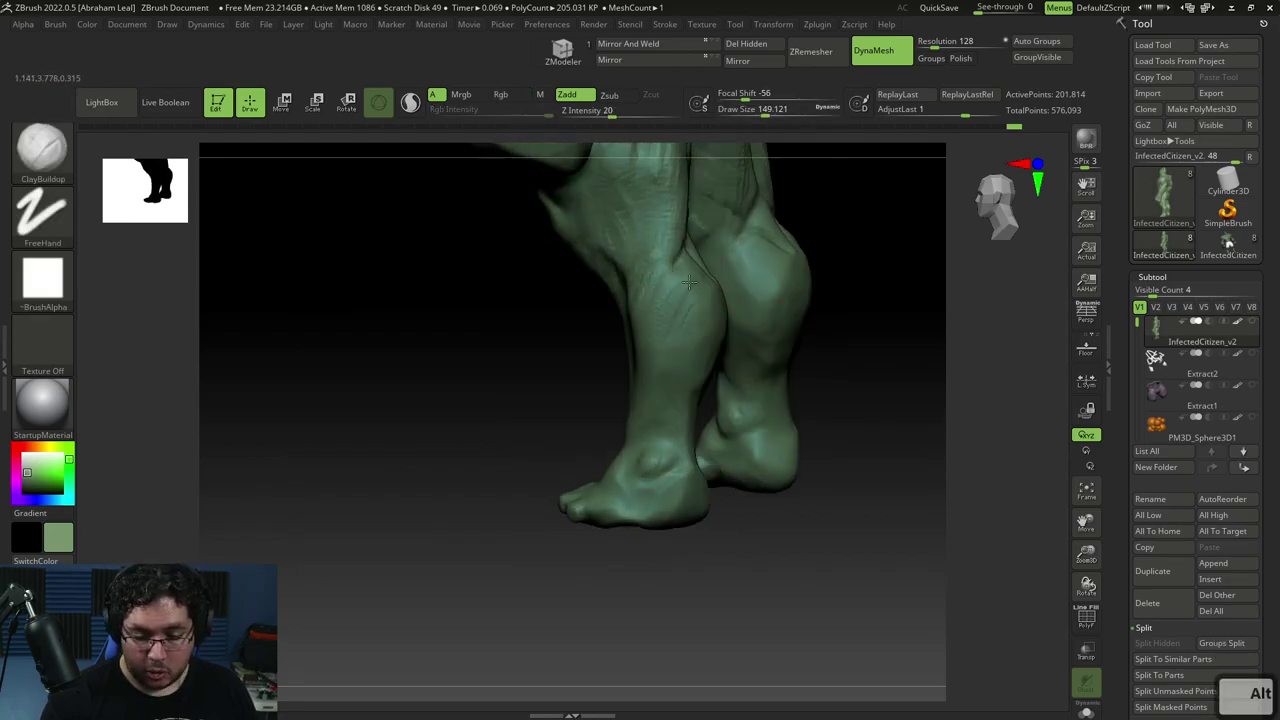
Fill the original InfectedCitizen body with the current green color, and switch back to InfectedCitizen_v2 to compare the two
right_click_drag(690, 341, 764, 486, "shift")
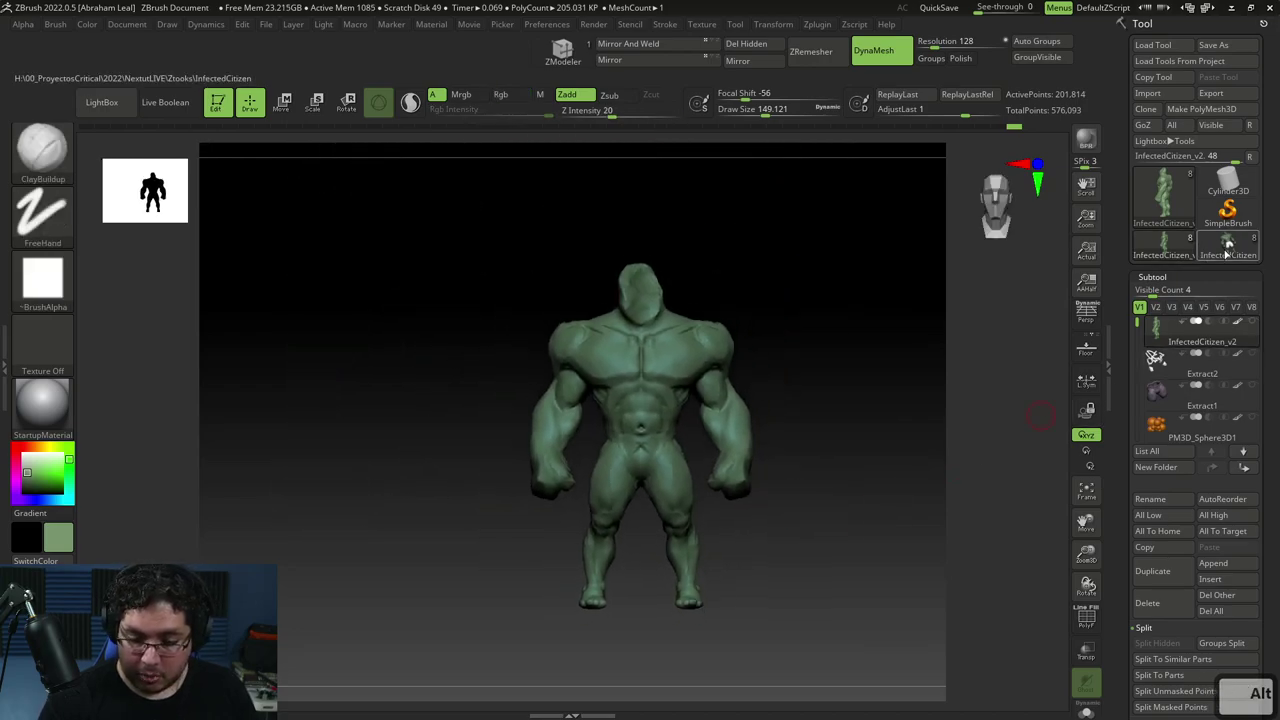
left_click(1218, 252)
right_click_drag(808, 554, 833, 475, "ctrl")
left_click(88, 25)
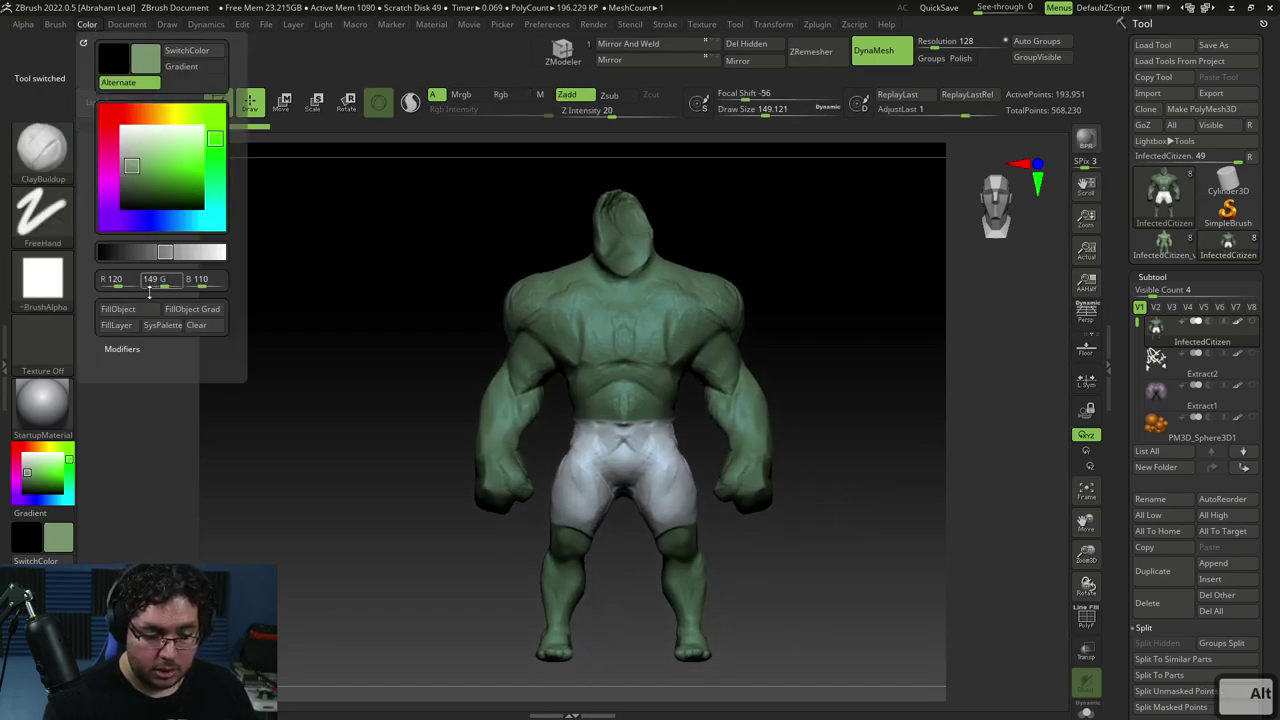
left_click(130, 310)
right_click_drag(840, 451, 836, 464, "ctrl")
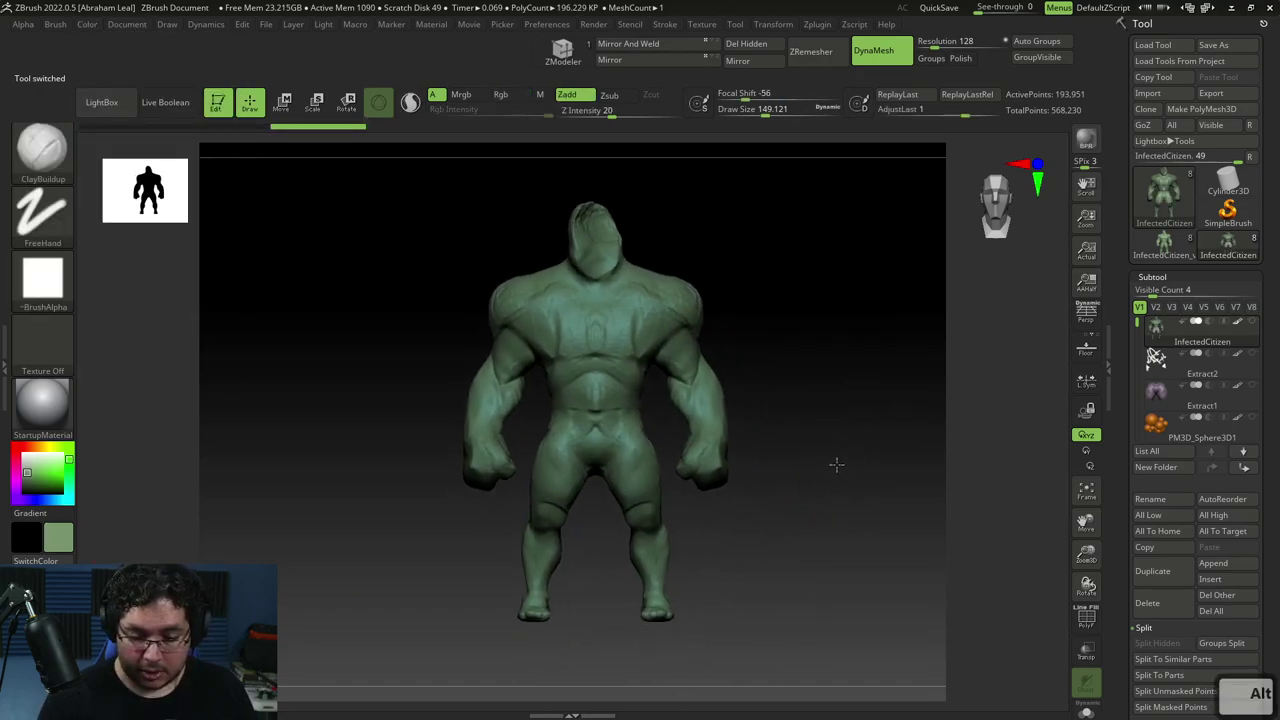
left_click(1158, 254)
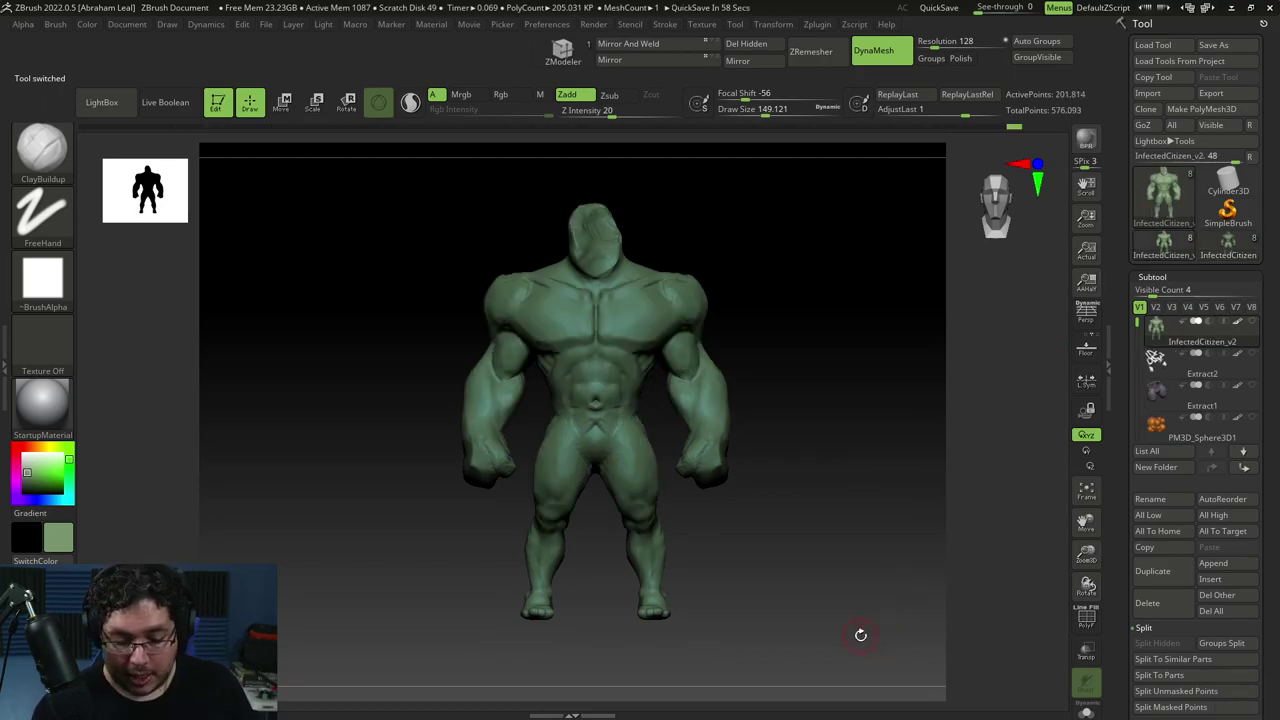
Flatten the front and outer side of the lower leg with TrimDynamic at a draw size of about 149
mouse_move(709, 560)
left_mouse_down("alt")
mouse_move(789, 491)
mouse_move(784, 535)
left_mouse_up("alt")
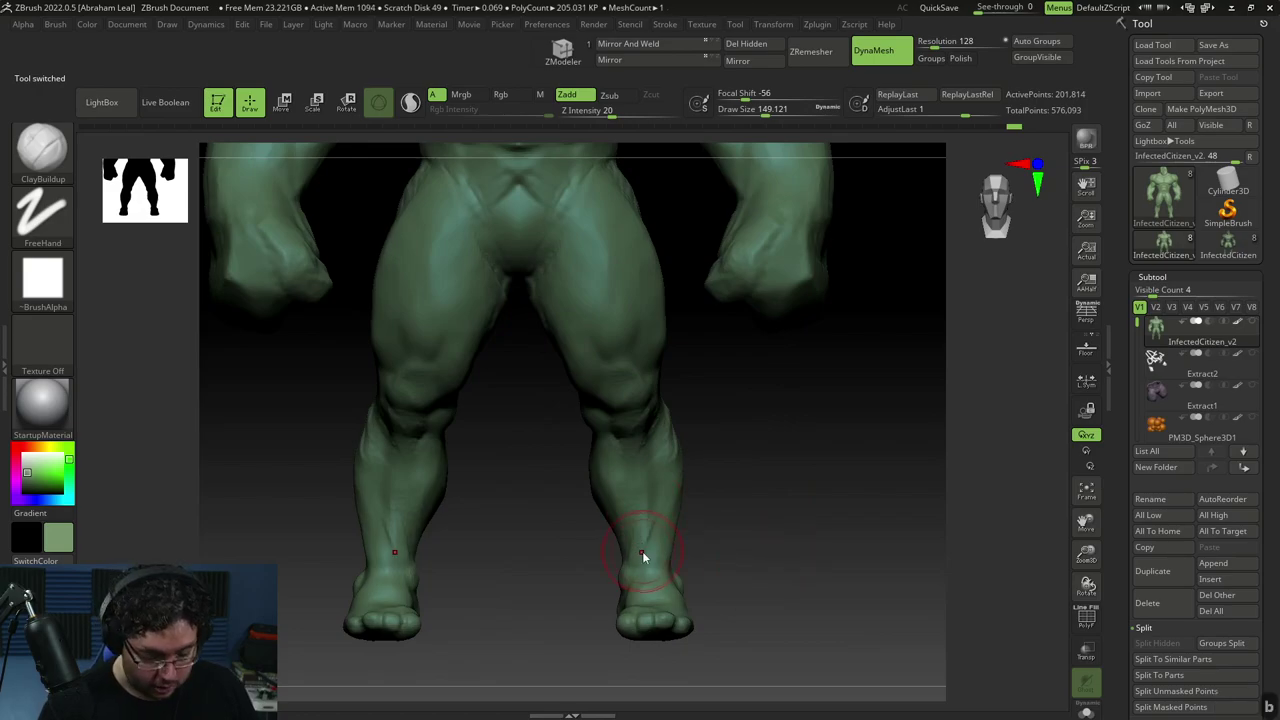
key("b")
key("t")
key("d")
right_click_drag(668, 449, 670, 409)
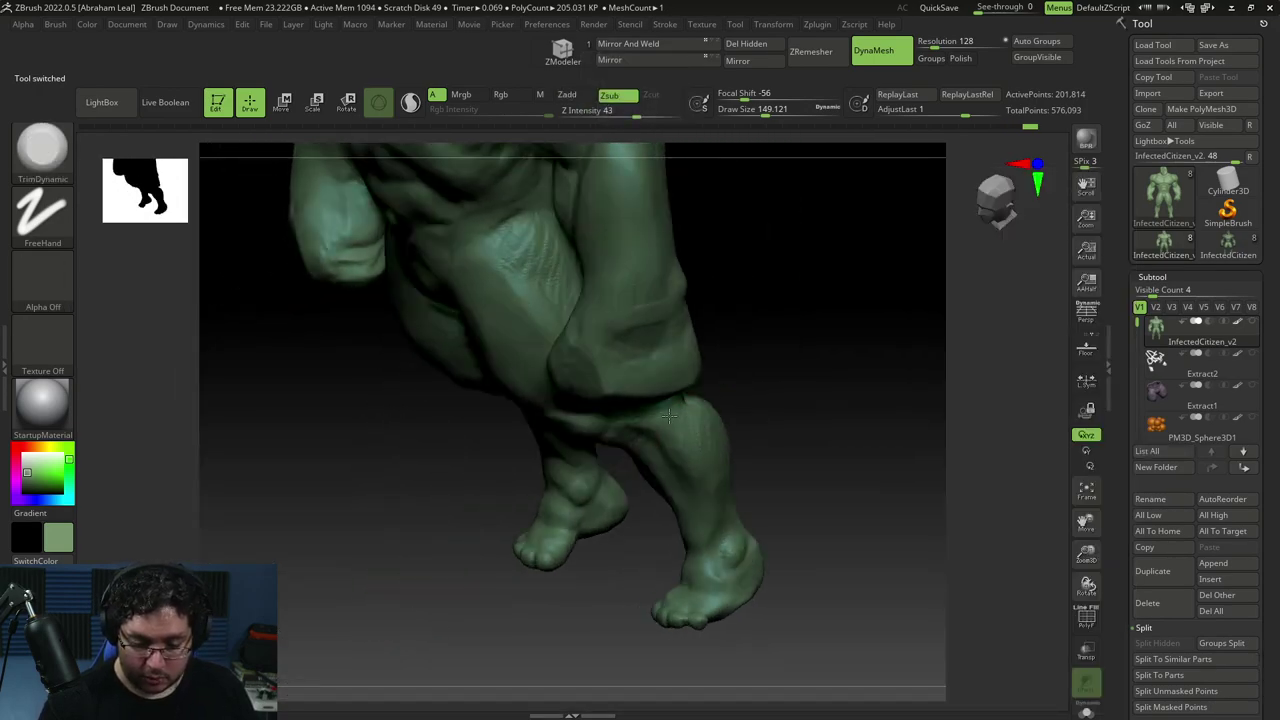
right_click_drag(712, 461, 685, 432)
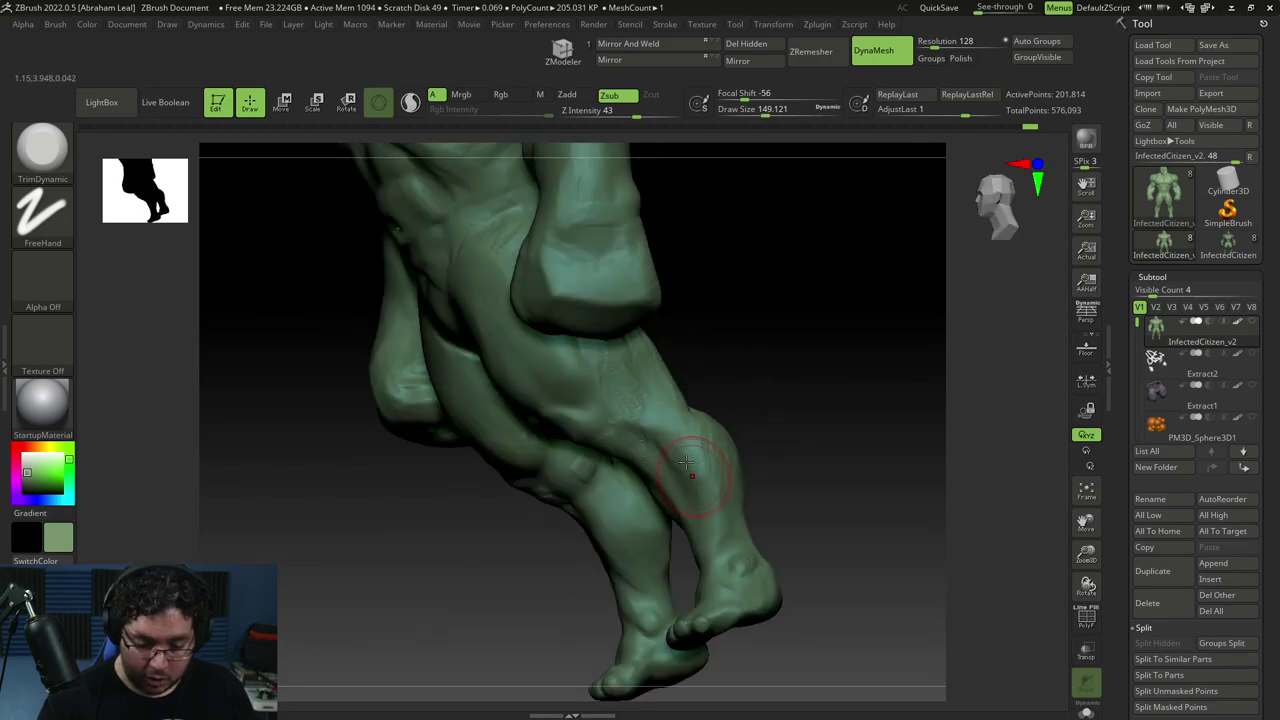
Build up the outer lower-leg muscles with diagonal ClayBuildup strokes and even them out with TrimDynamic at a draw size of about 149
key("b")
key("c")
key("b")
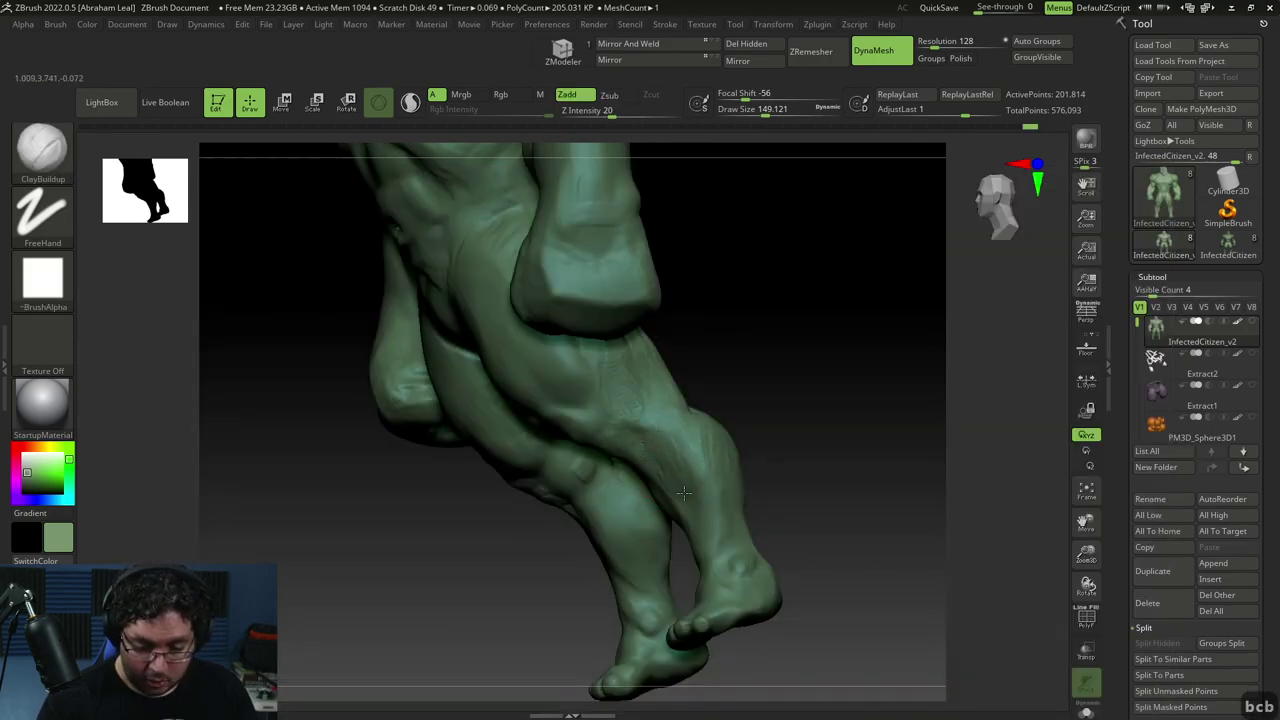
right_click_drag(604, 571, 769, 386)
right_click_drag(646, 498, 673, 535, "alt")
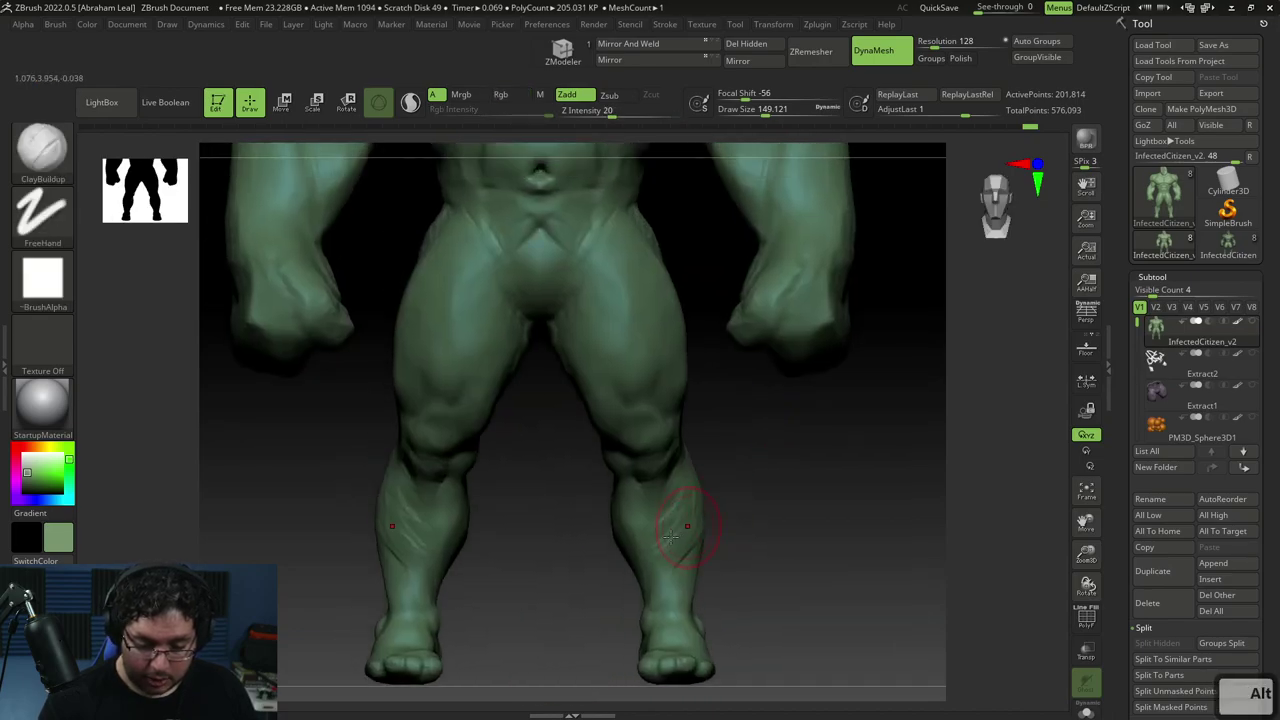
key("b")
key("t")
key("d")
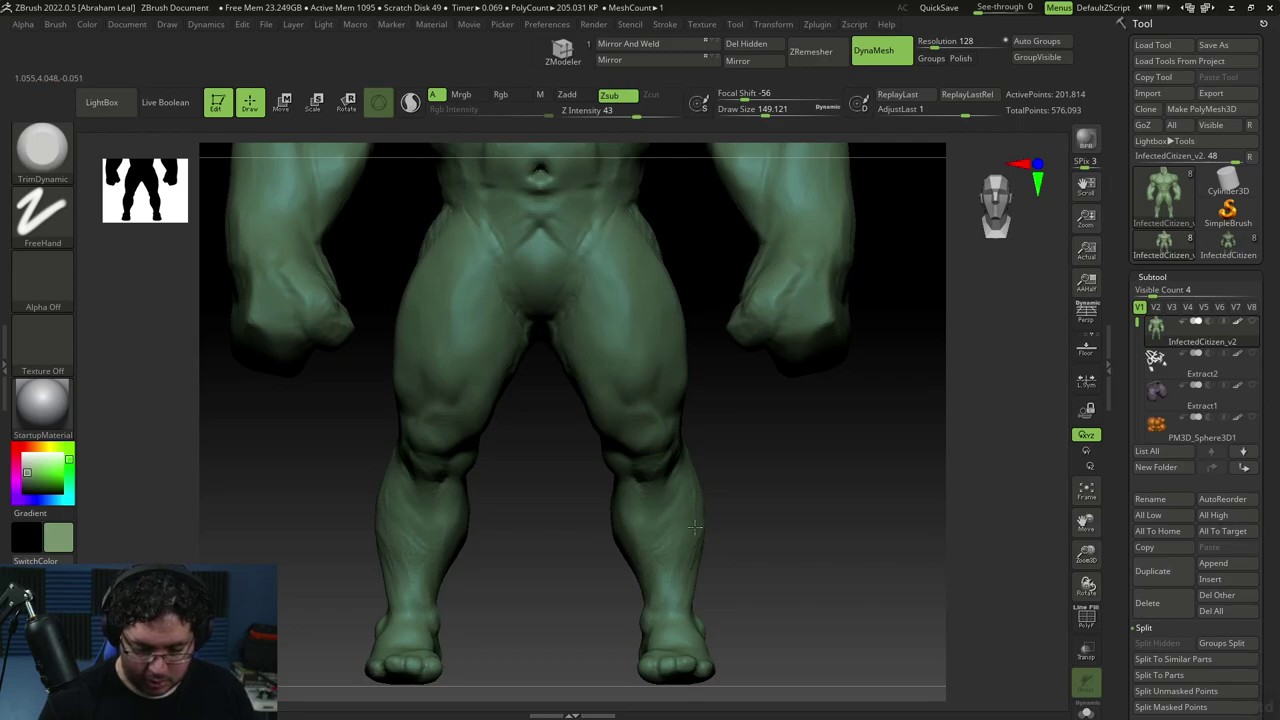
Build up and smooth the lower abdomen and hip area with ClayBuildup at a draw size of about 149
left_click_drag(708, 508, 737, 593, "alt")
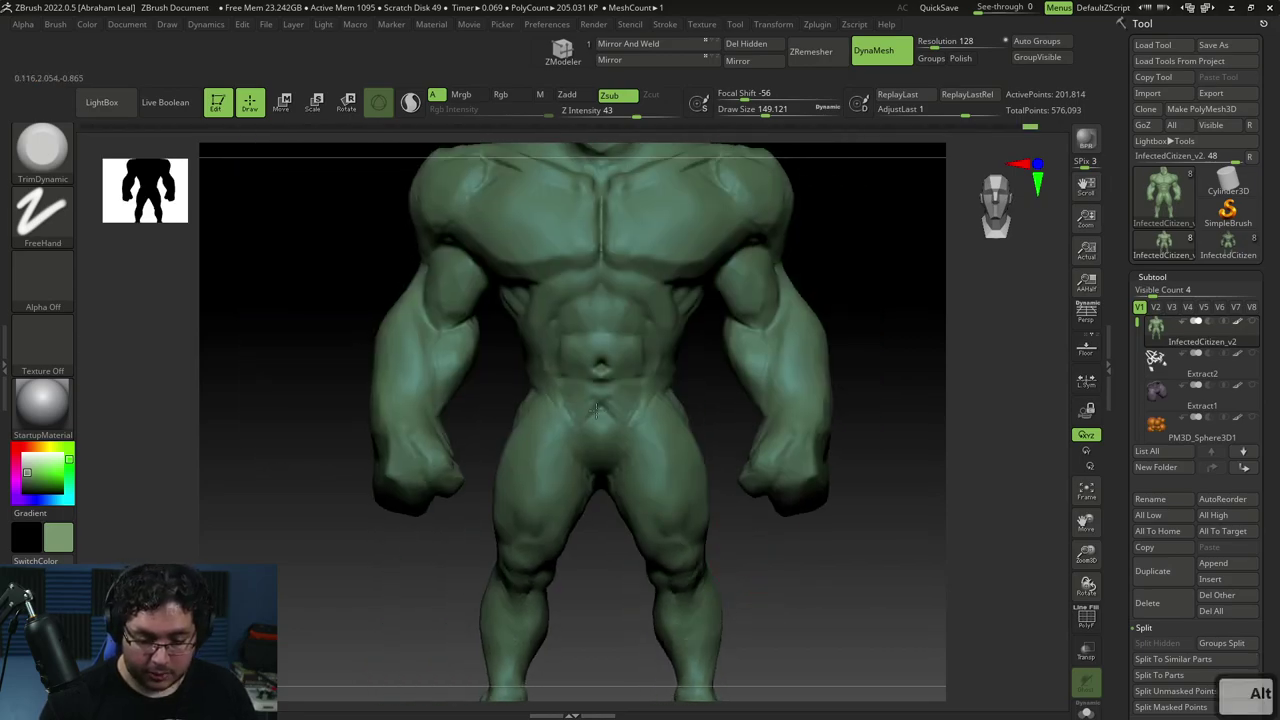
key("b")
key("c")
key("b")
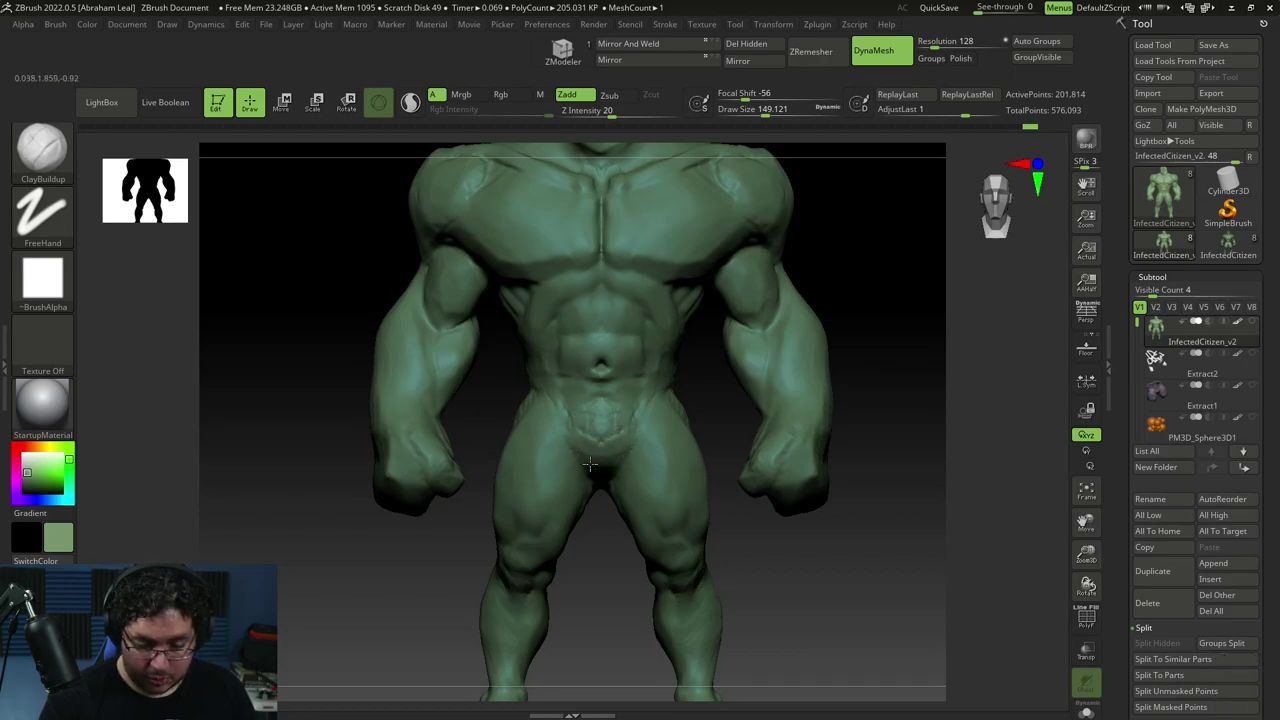
key("shift")
right_click_drag(684, 391, 678, 423, "alt")
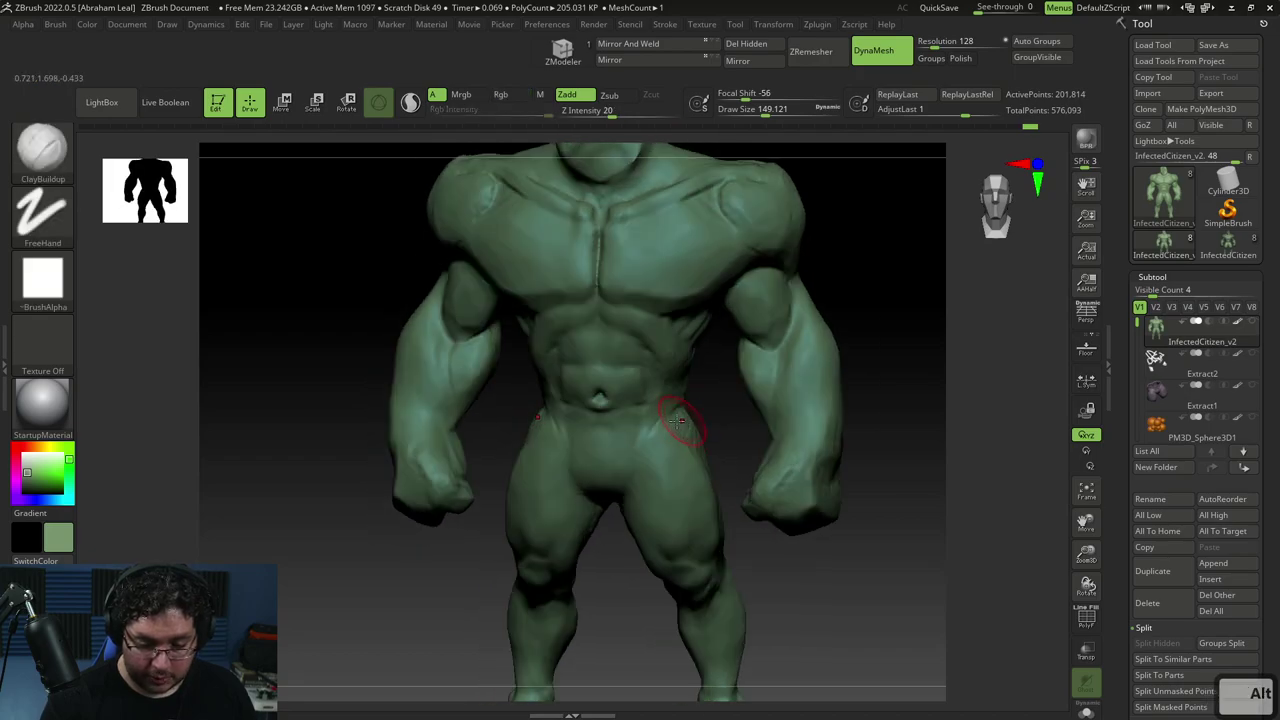
key("shift")
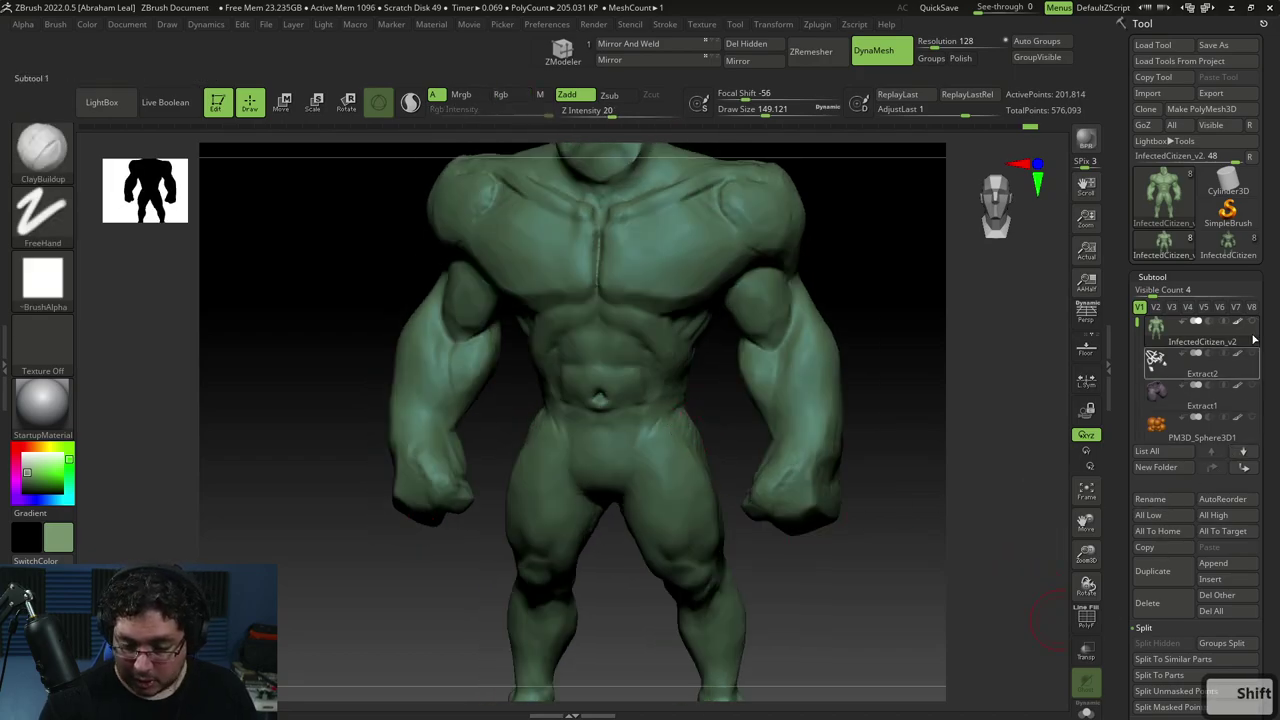
Show all the character's subtools together with the body
left_click(1252, 322, "shift")
mouse_move(929, 433)
right_mouse_down("alt")
mouse_move(923, 411)
mouse_move(875, 429)
right_mouse_up("alt")
key("shift")
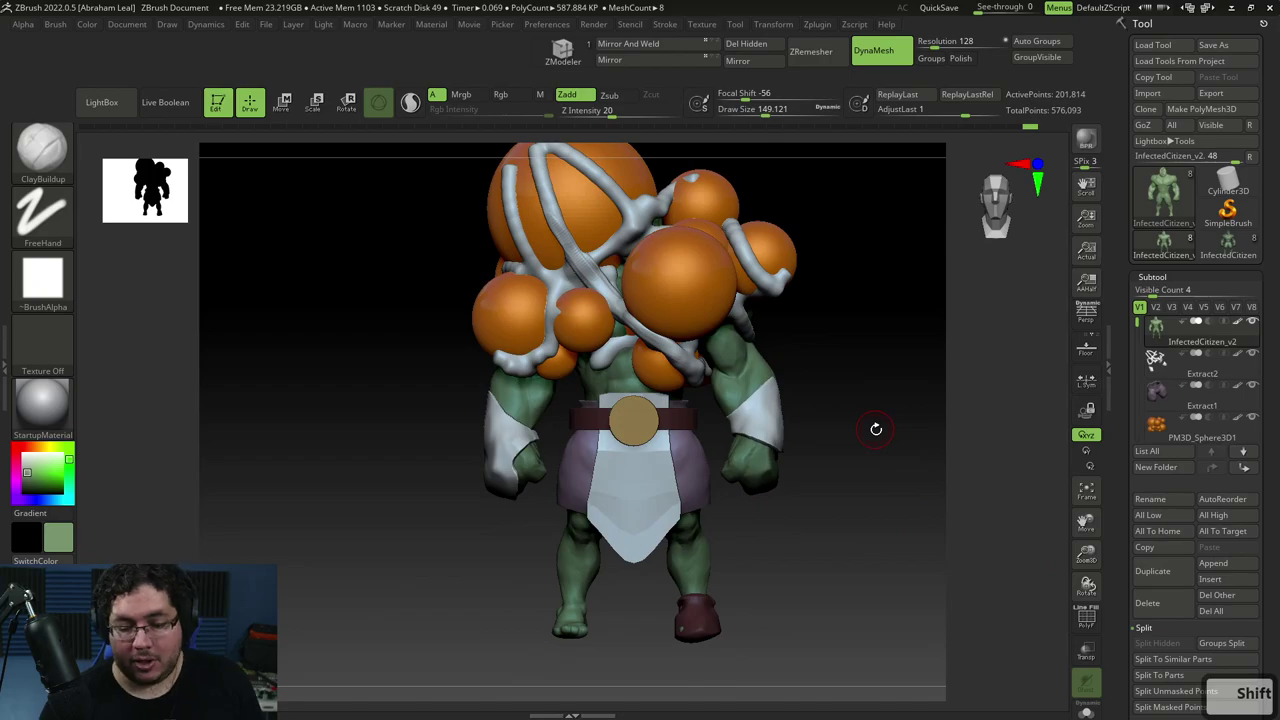
mouse_move(880, 565)
right_mouse_down("shift")
mouse_move(800, 583)
mouse_move(837, 560)
mouse_move(854, 589)
mouse_move(838, 640)
right_mouse_up("shift")
key("shift")
Refine and smooth the back of the knee below the shorts with ClayBuildup at a draw size of about 149
left_click_drag(655, 600, 636, 555, "shift")
right_click_drag(680, 626, 646, 612, "alt")
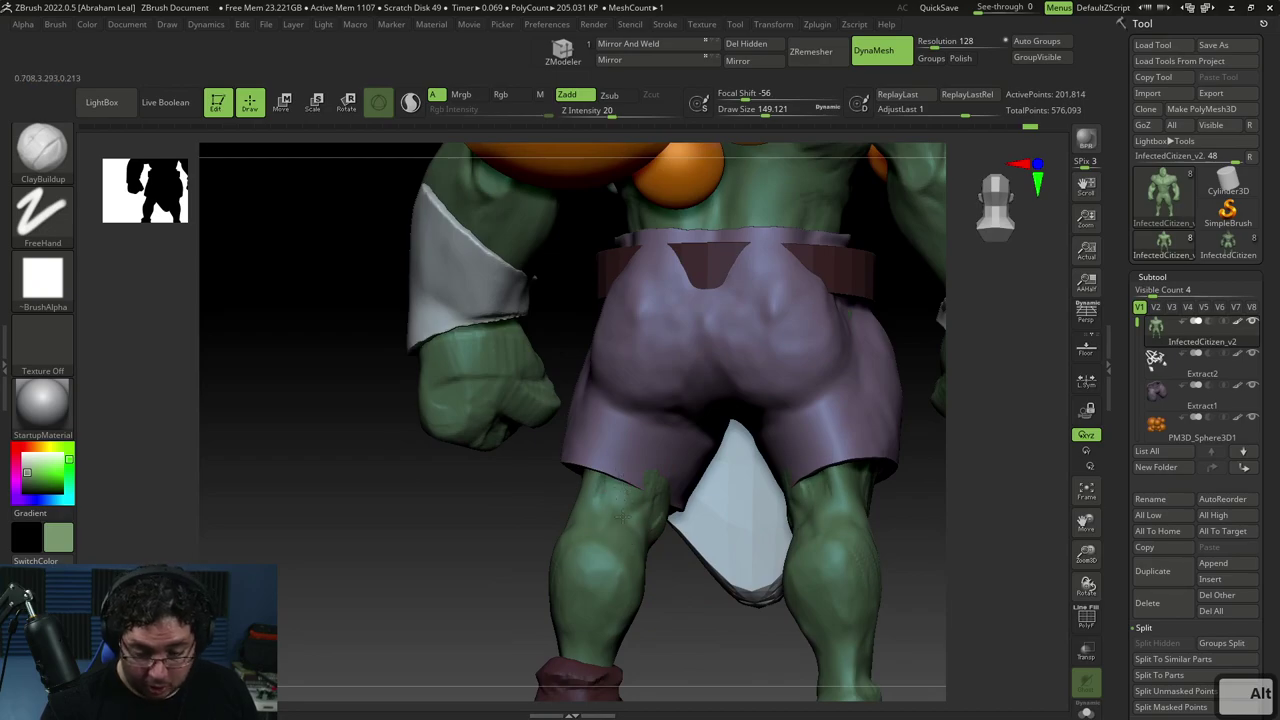
left_click_drag(646, 540, 638, 492, "alt")
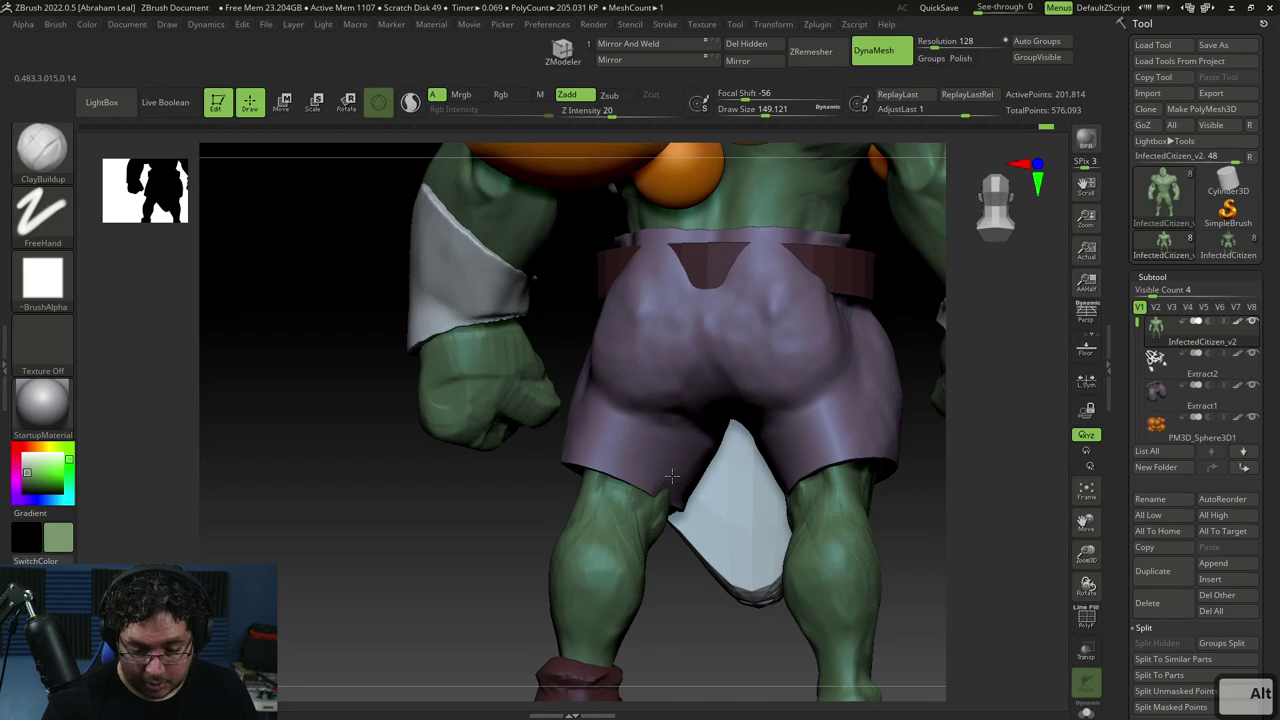
key("shift")
Build up and smooth the lower back muscles above the belt with ClayBuildup at a draw size of about 149
mouse_move(678, 600)
right_mouse_down("alt")
mouse_move(706, 574)
mouse_move(866, 517)
mouse_move(803, 583)
right_mouse_up("alt")
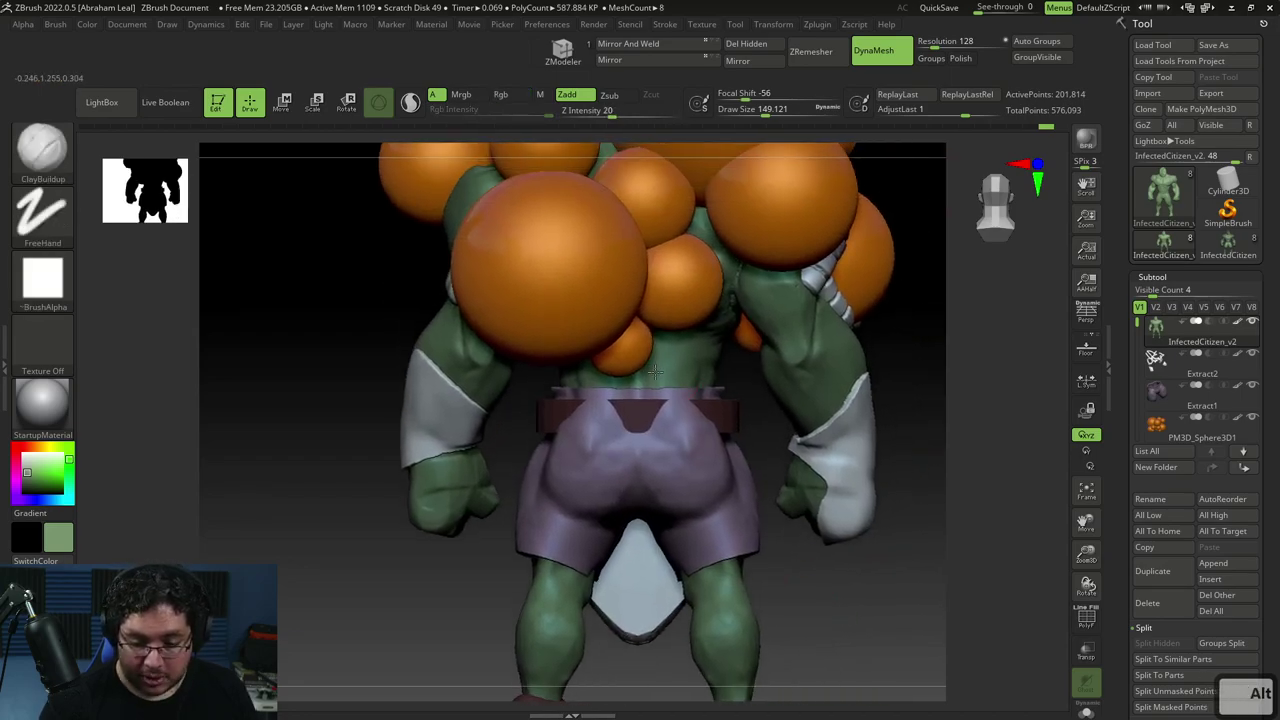
right_click_drag(754, 394, 696, 372)
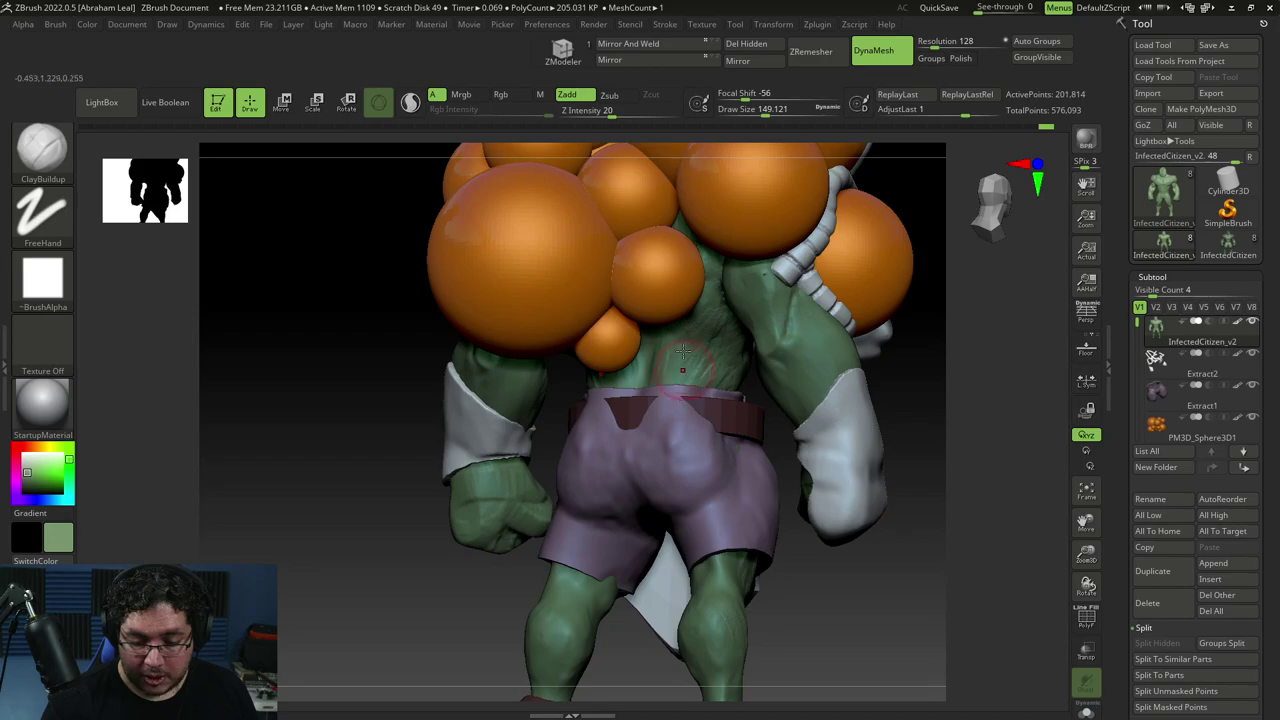
key("shift")
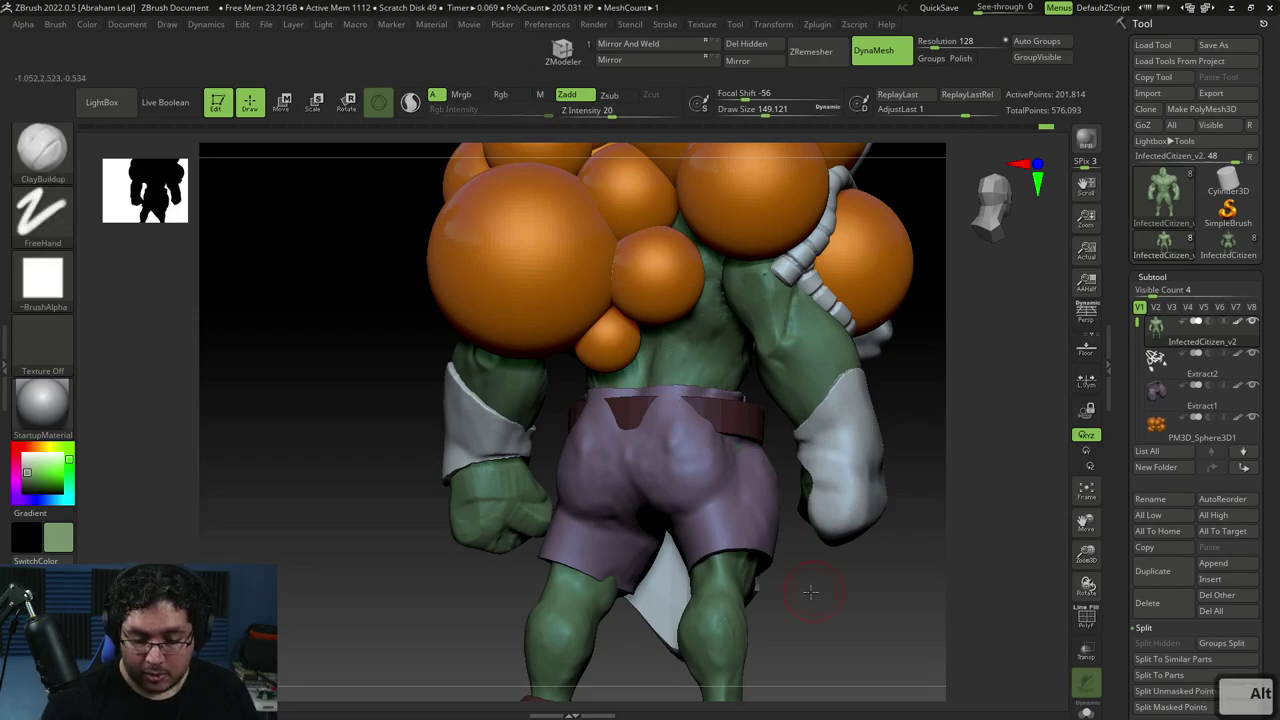
Cut and soften creases around the elbow with DamStandard at a draw size of about 108
left_click_drag(814, 597, 822, 560, "alt")
left_click_drag(840, 560, 806, 545, "shift")
mouse_move(872, 306)
left_mouse_down("alt")
mouse_move(889, 354)
mouse_move(901, 293)
left_mouse_up("alt")
left_click_drag(765, 343, 750, 362, "alt")
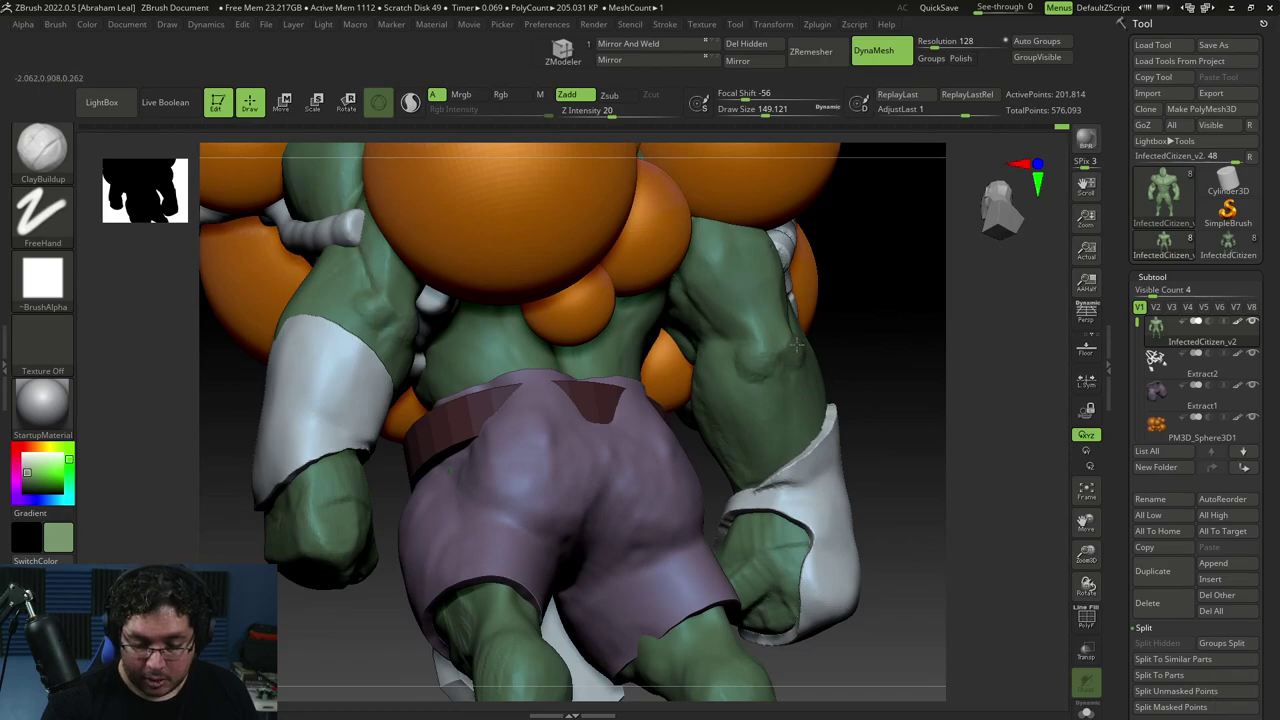
key("b")
key("d")
key("s")
left_click_drag(736, 339, 790, 348)
left_click_drag(874, 338, 842, 343)
mouse_move(760, 353)
left_mouse_down("shift")
mouse_move(793, 362)
mouse_move(786, 329)
left_mouse_up("shift")
Hide every subtool except the InfectedCitizen_v2 body and frame it from the front
mouse_move(880, 345)
left_mouse_down("alt")
mouse_move(871, 306)
mouse_move(859, 466)
left_mouse_up("alt")
right_click_drag(859, 466, 964, 475)
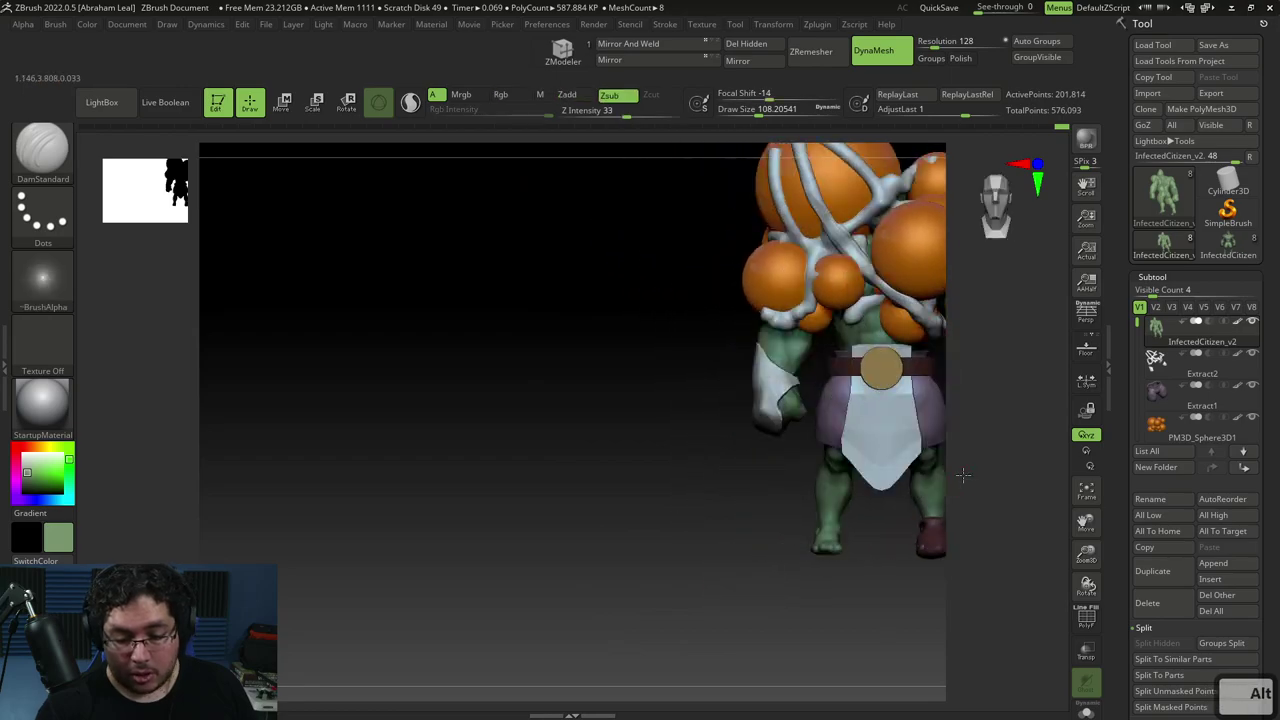
key("f")
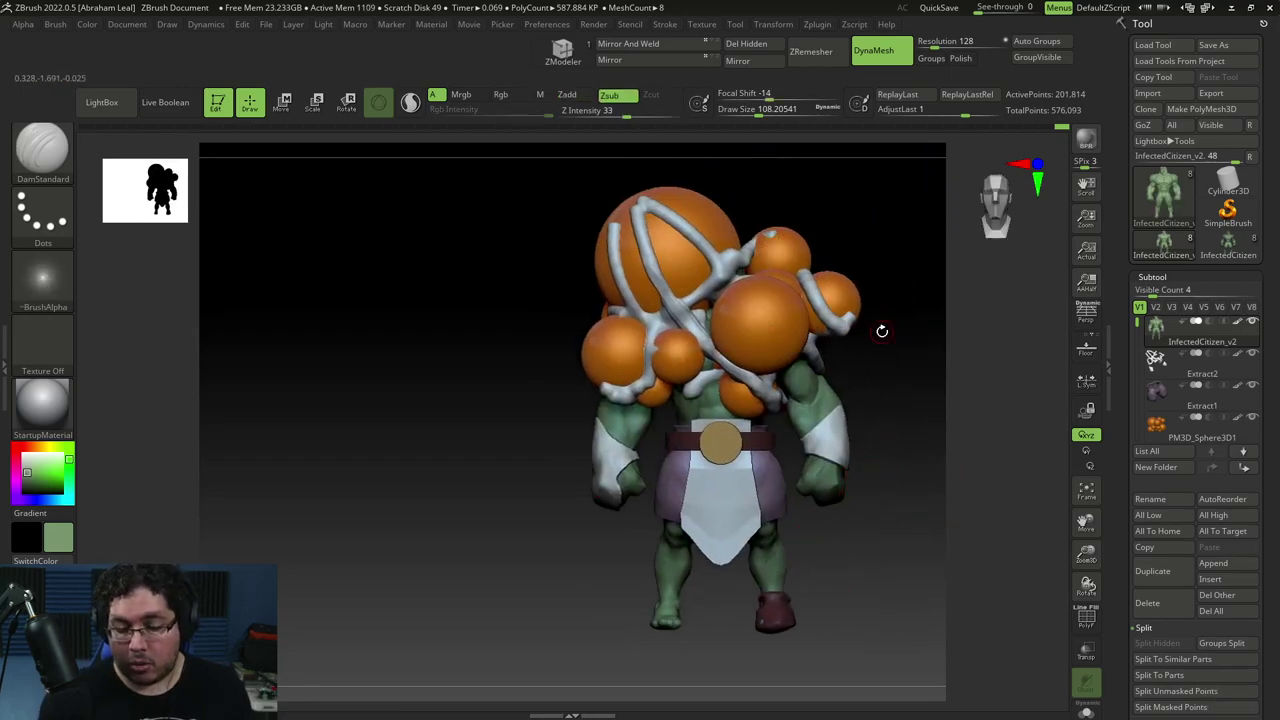
left_click_drag(854, 551, 874, 437, "alt")
left_click_drag(858, 528, 870, 487, "alt")
mouse_move(866, 481)
right_mouse_down("alt")
mouse_move(866, 566)
mouse_move(843, 480)
right_mouse_up("alt")
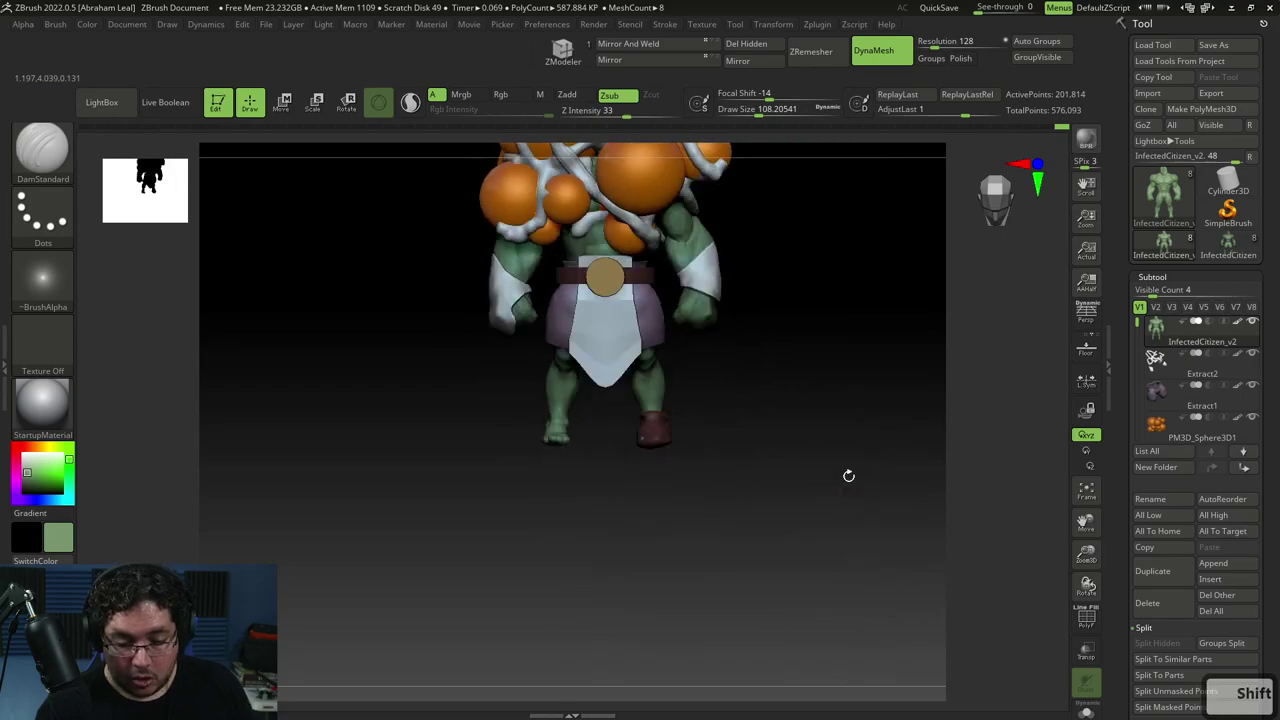
key("shift")
left_click(1252, 321, "shift")
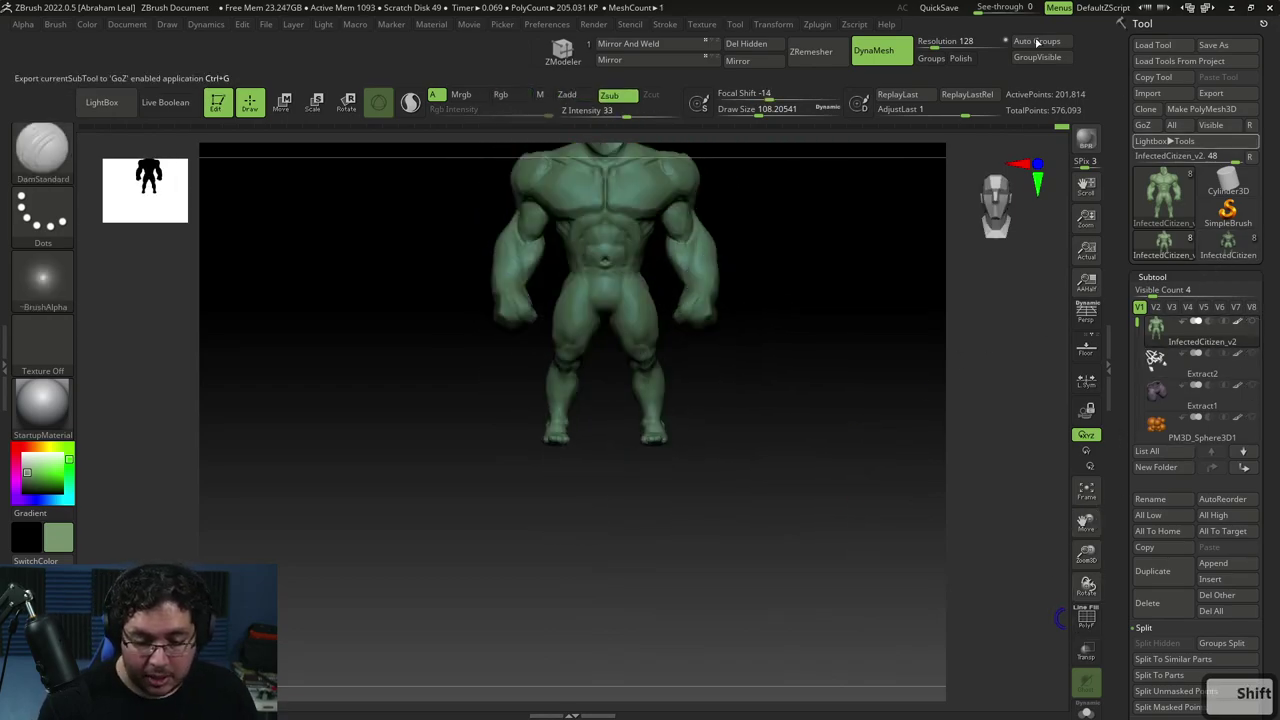
right_click_drag(801, 317, 826, 426, "alt")
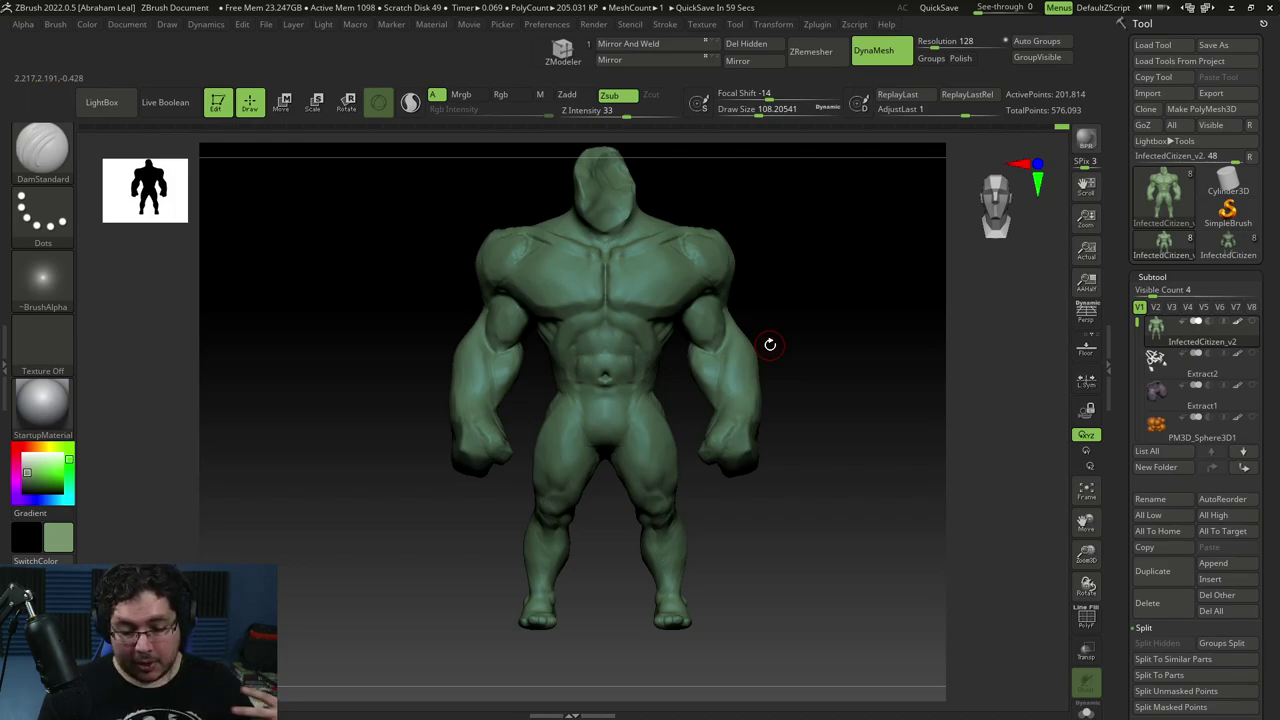
right_click_drag(820, 363, 762, 424)
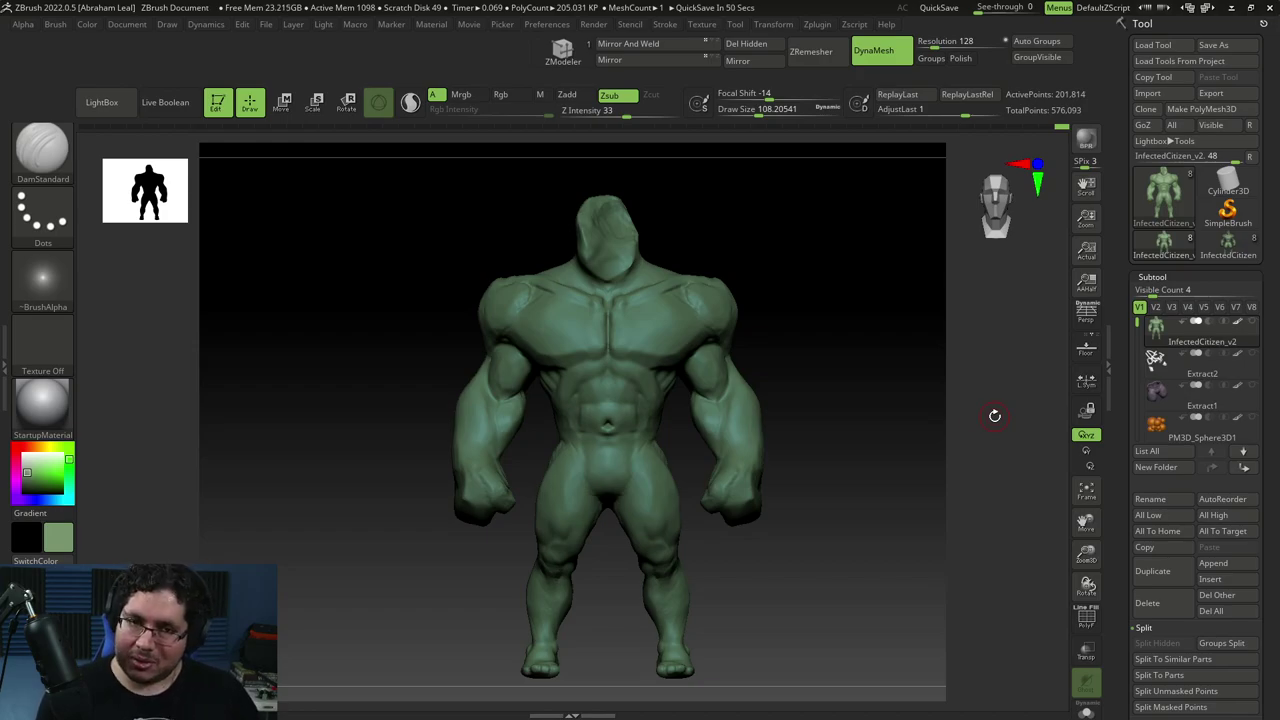
key("super")
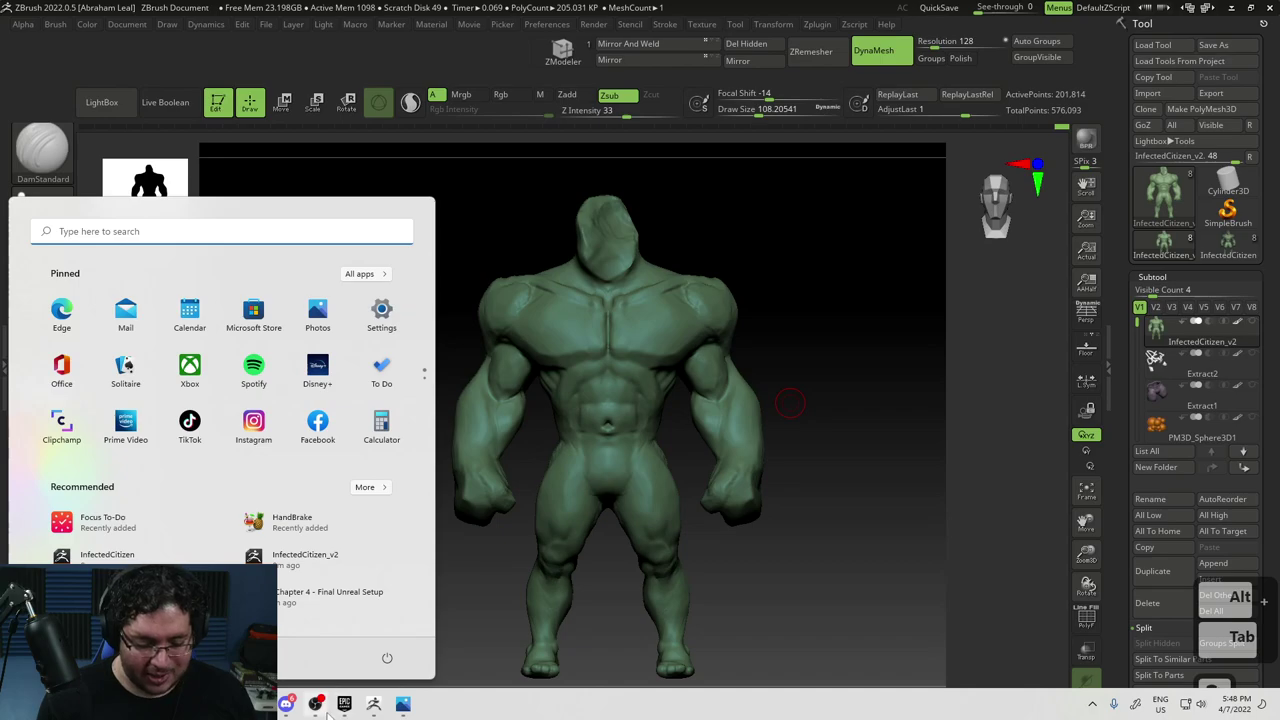
key("alt+Tab")
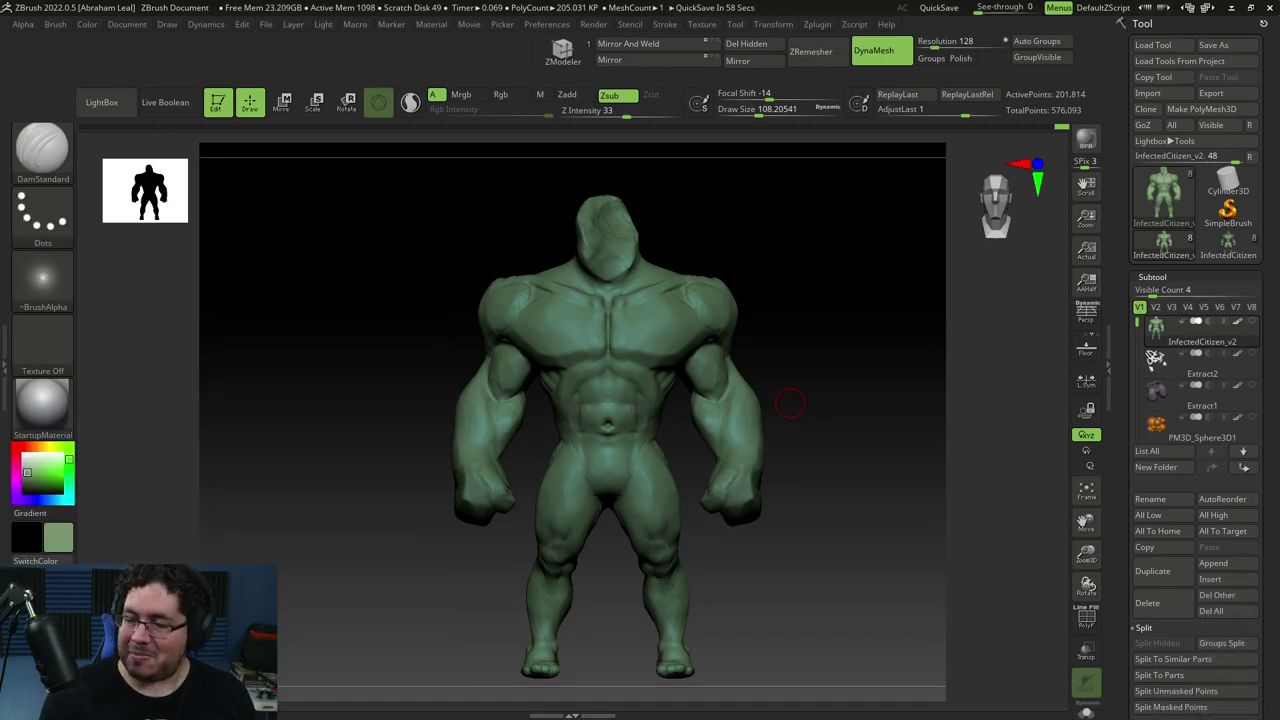